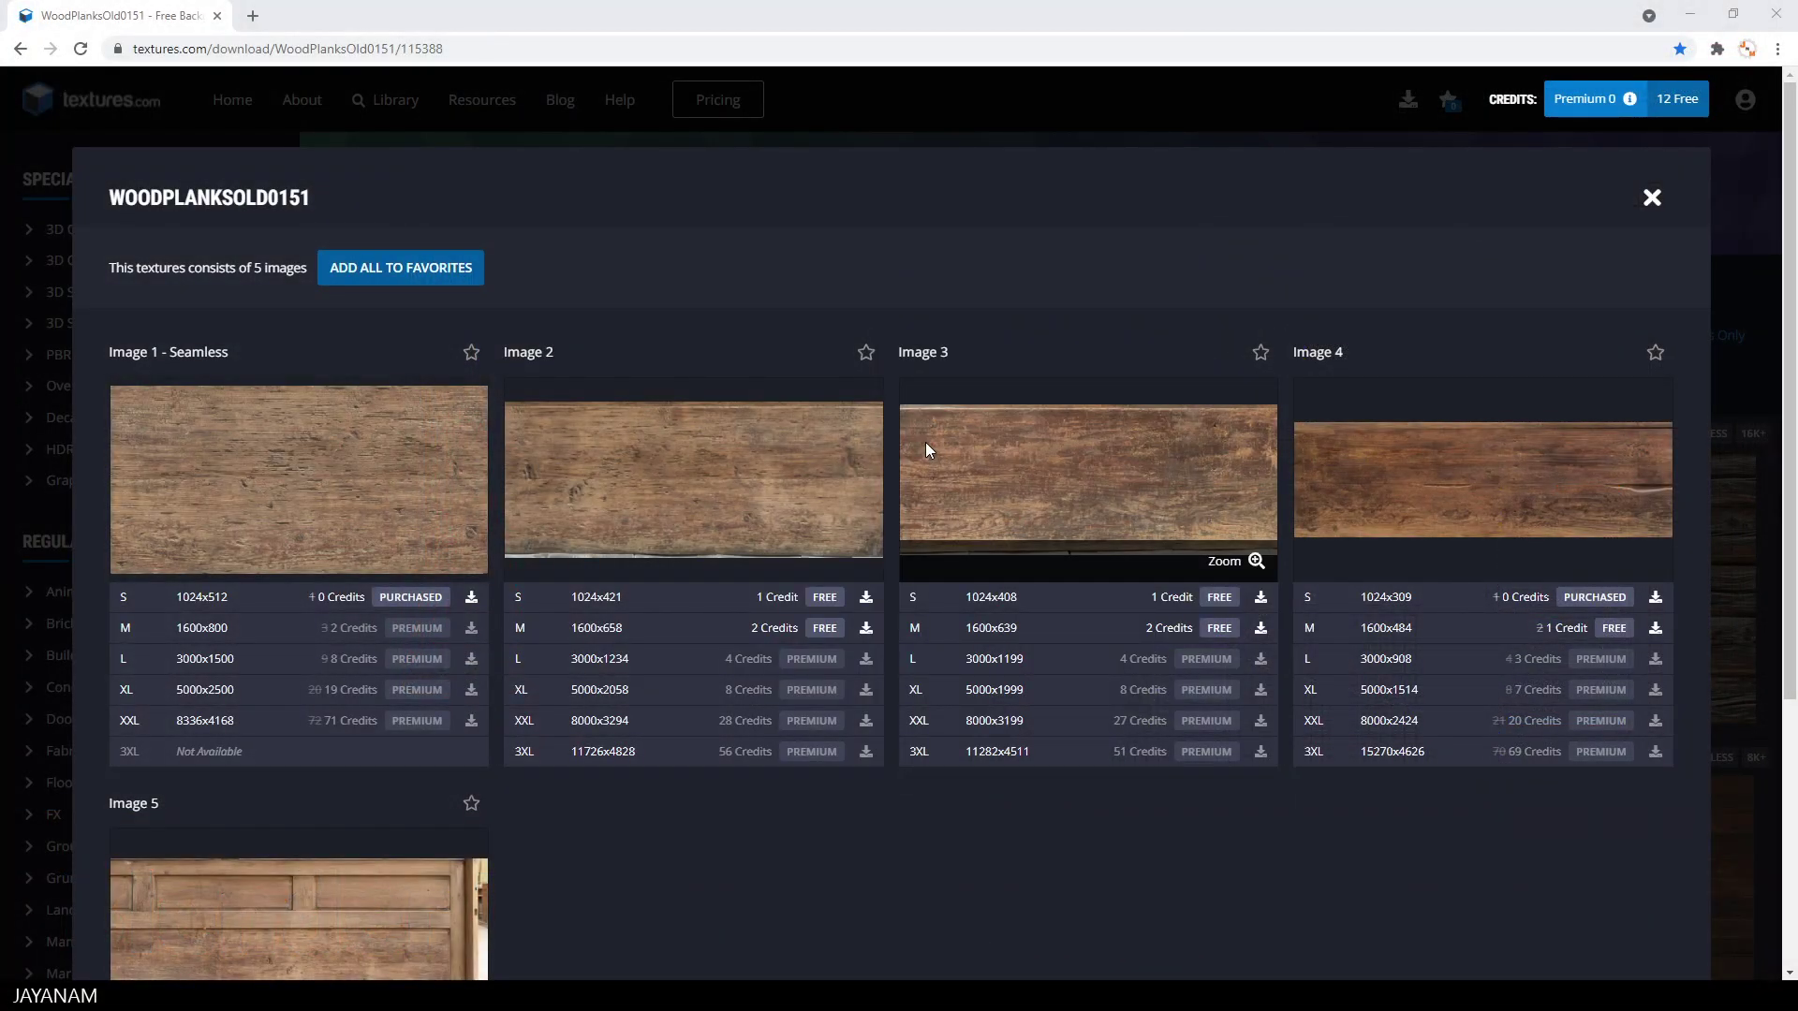
Step: Open a large preview of the seamless wood image on the web page
click(473, 49)
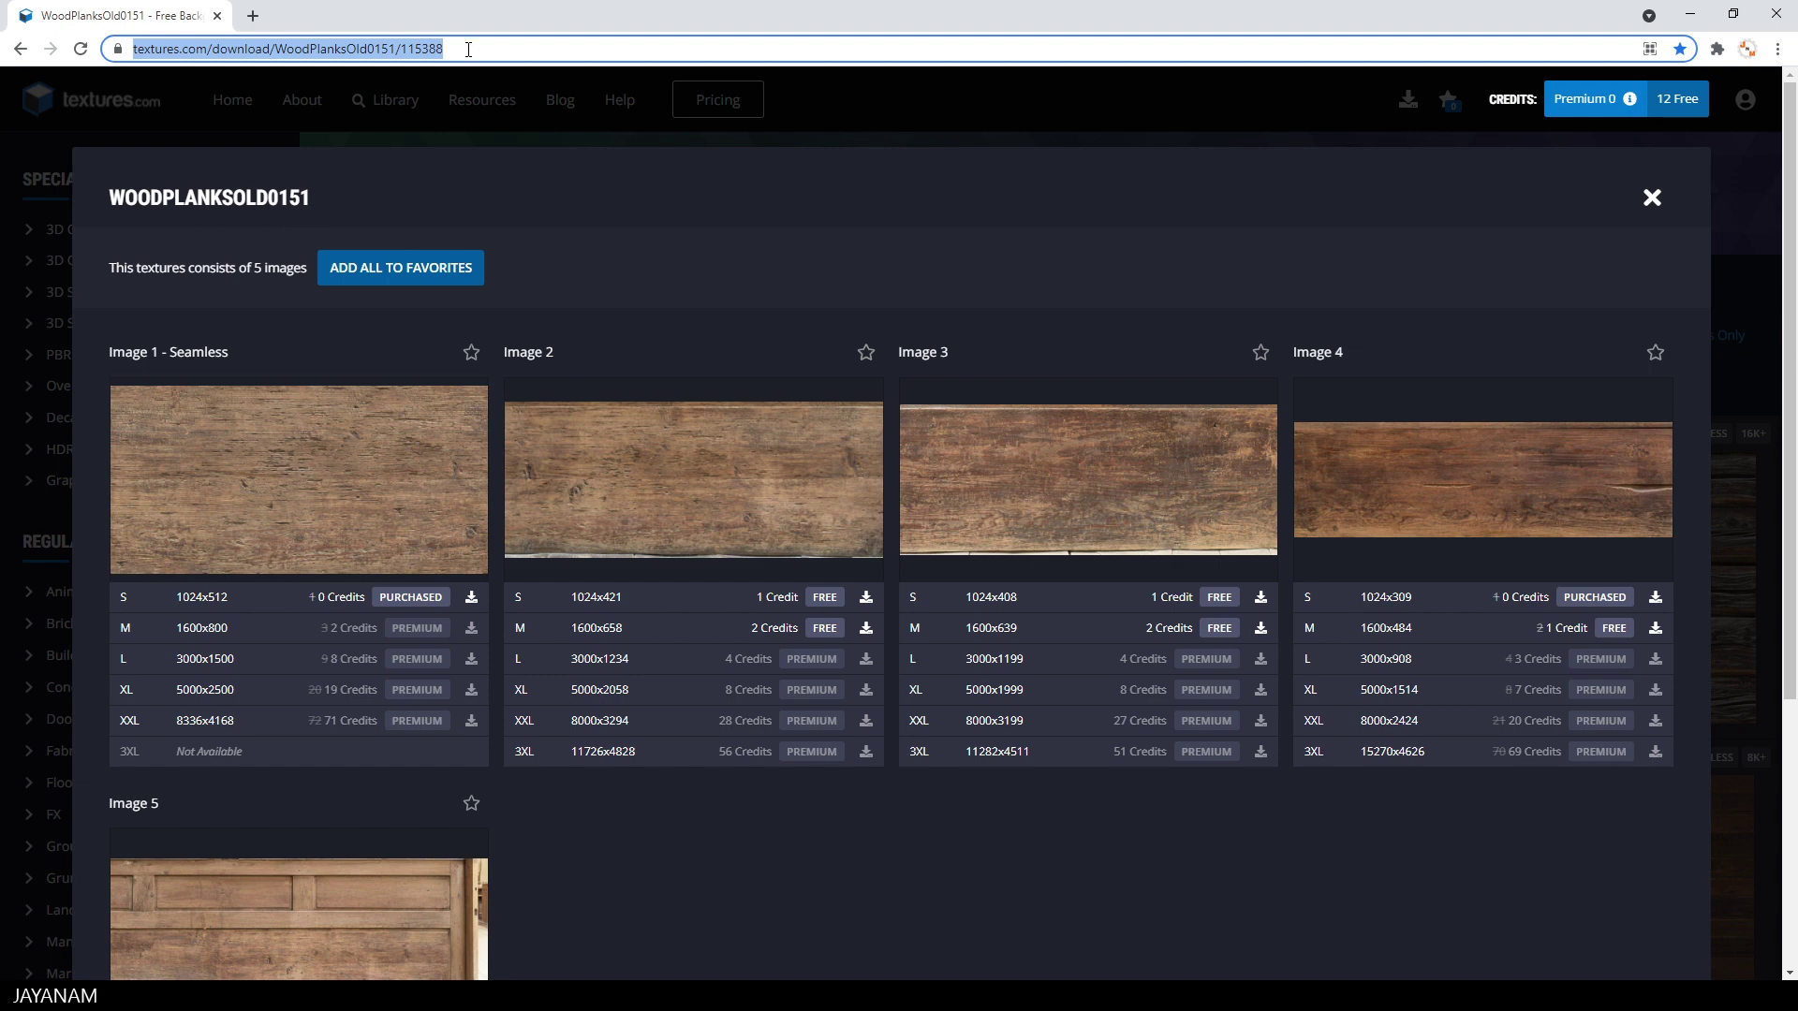
mouse_move(408, 385)
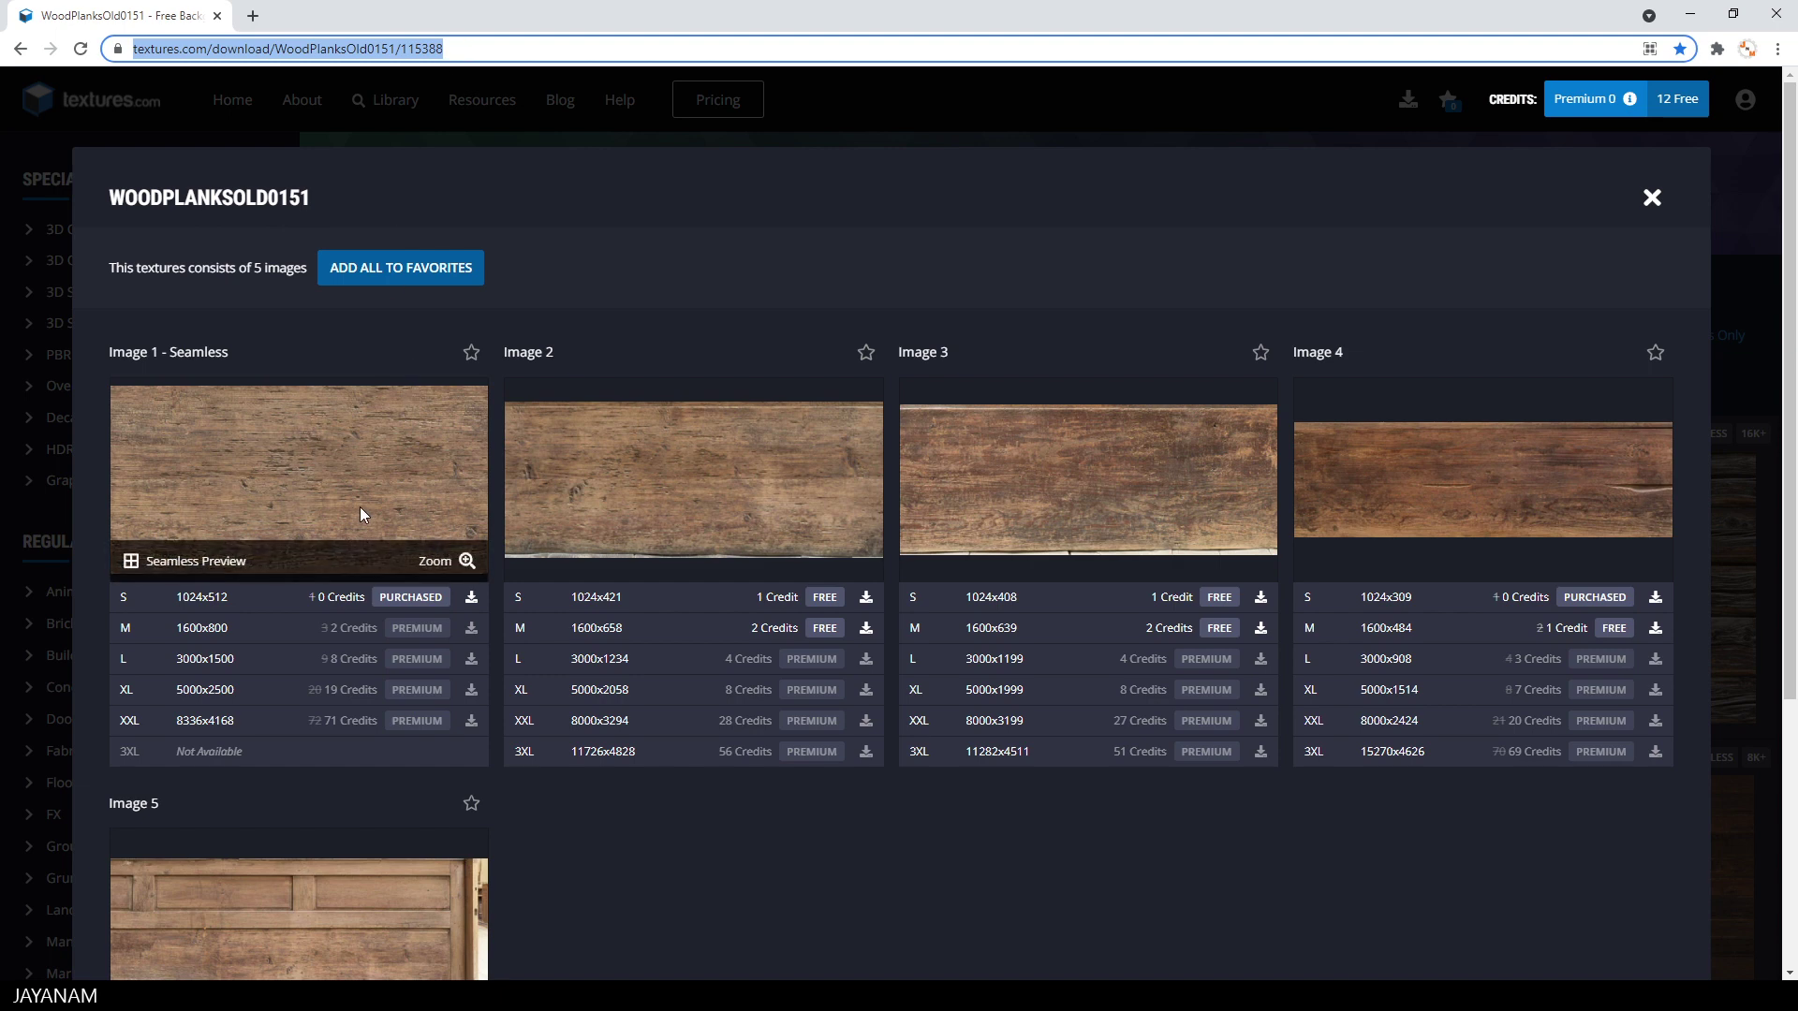
click(467, 562)
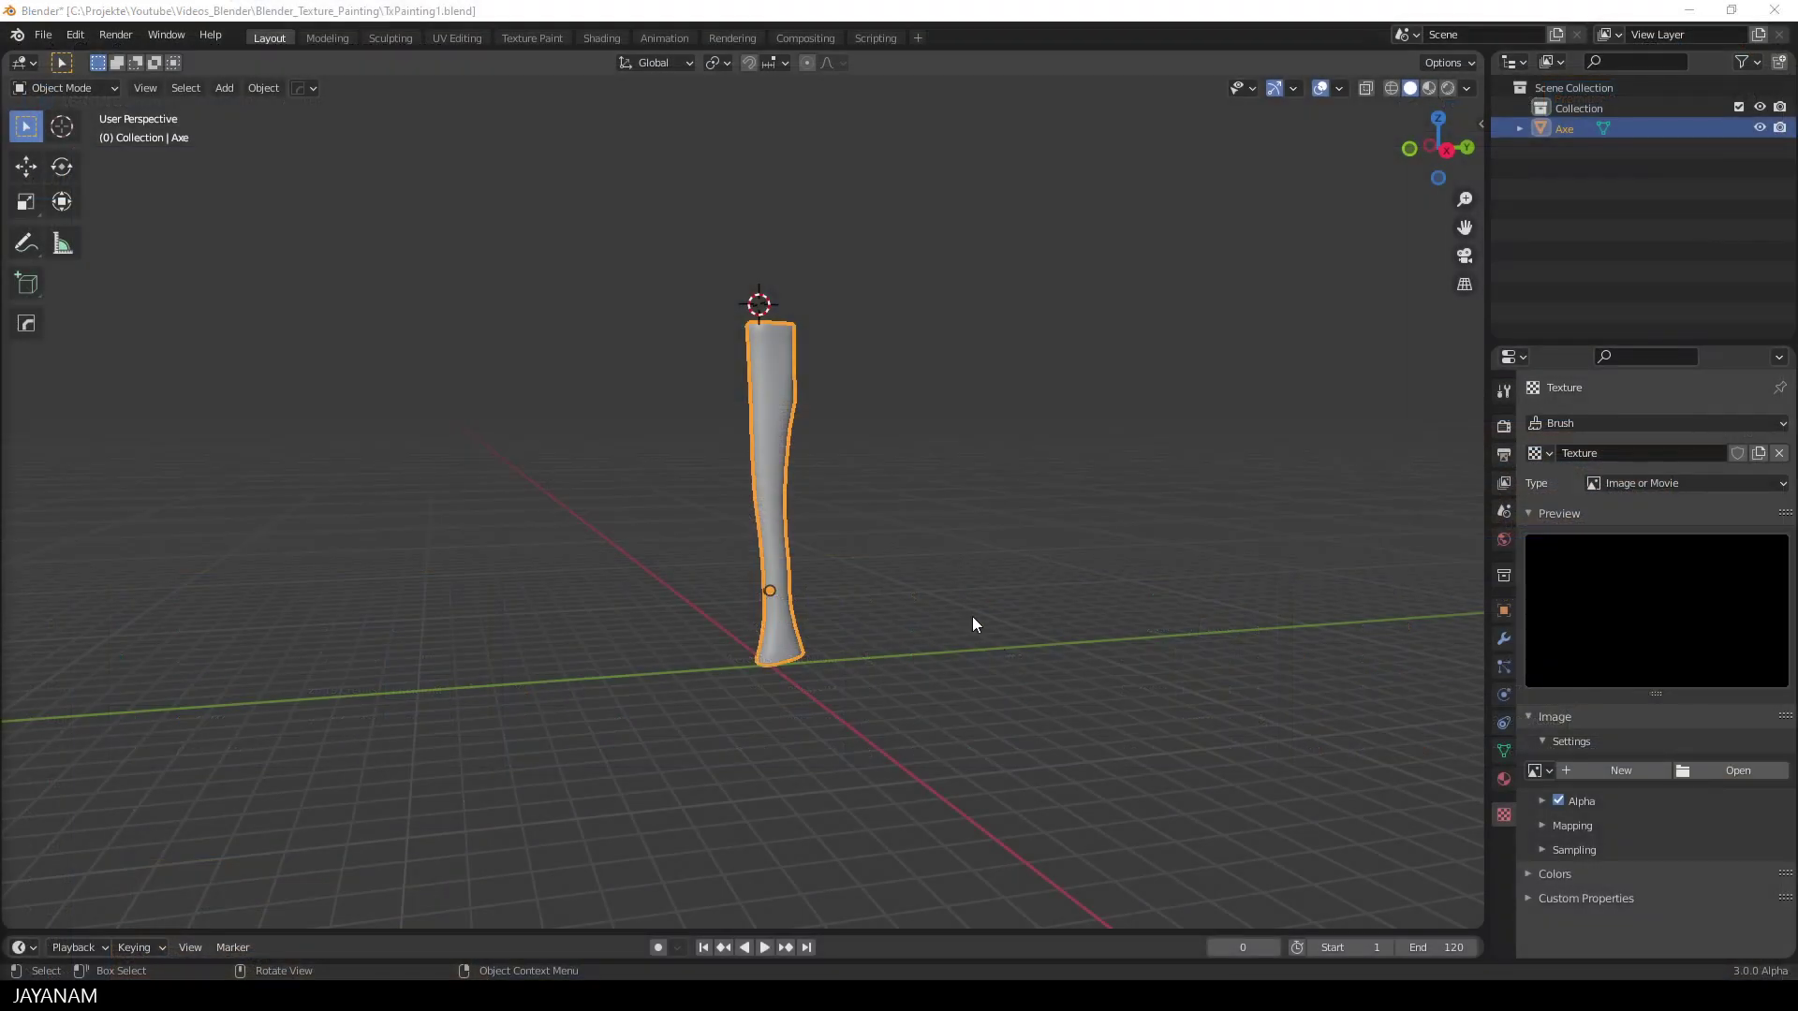
Step: Smart UV Project the whole axe handle mesh with 0.060 island margin, then return to Object Mode
middle_drag(908, 536, 786, 398)
key(Tab)
scroll(903, 498, up, 1)
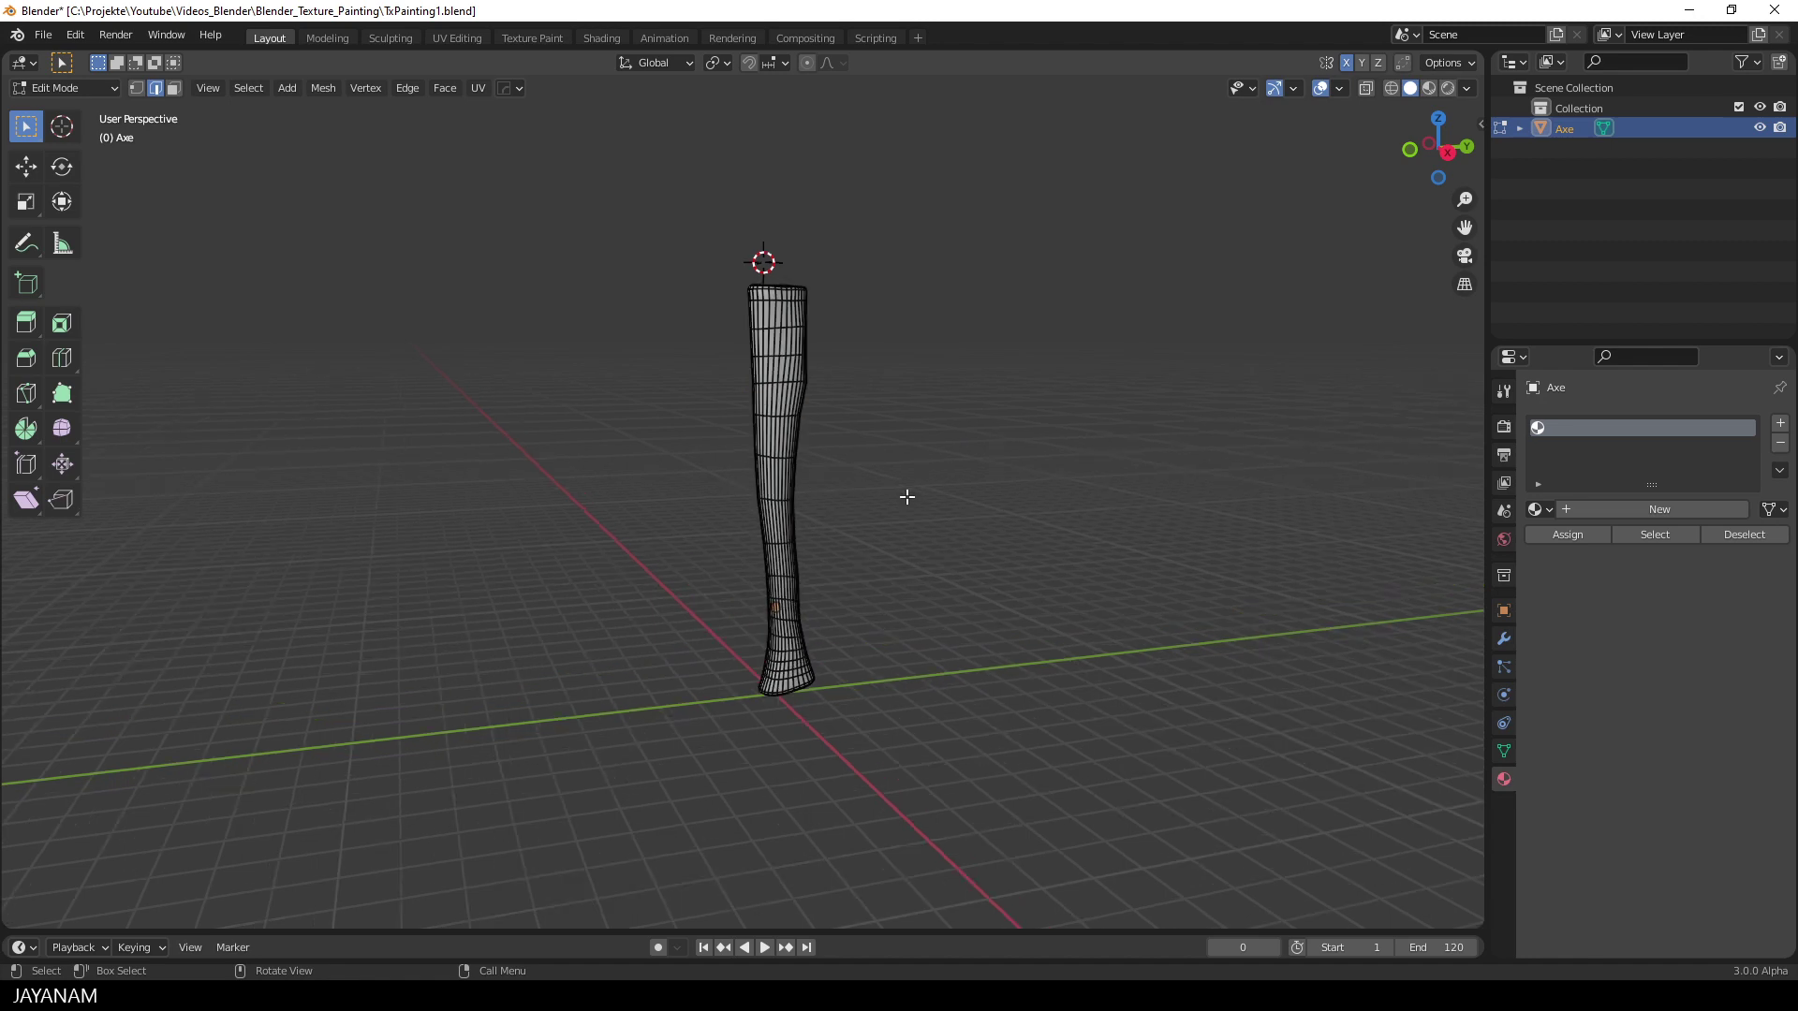
key(a)
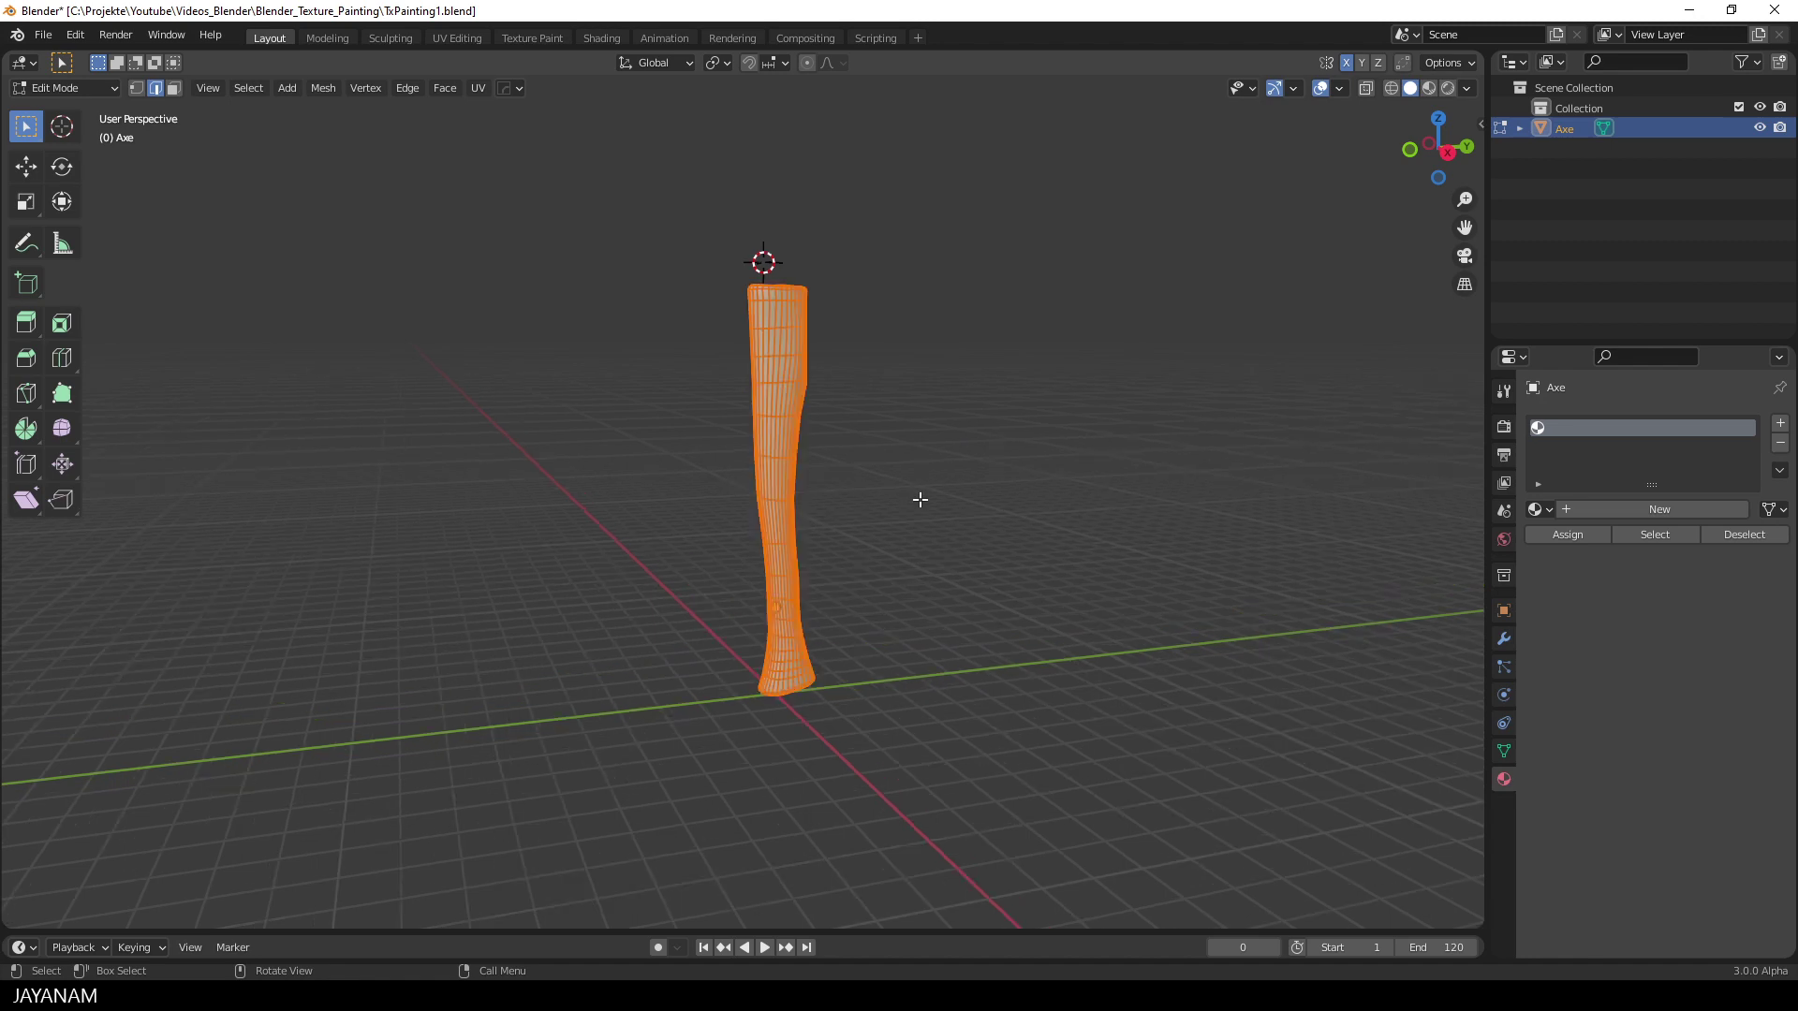
key(u)
click(878, 363)
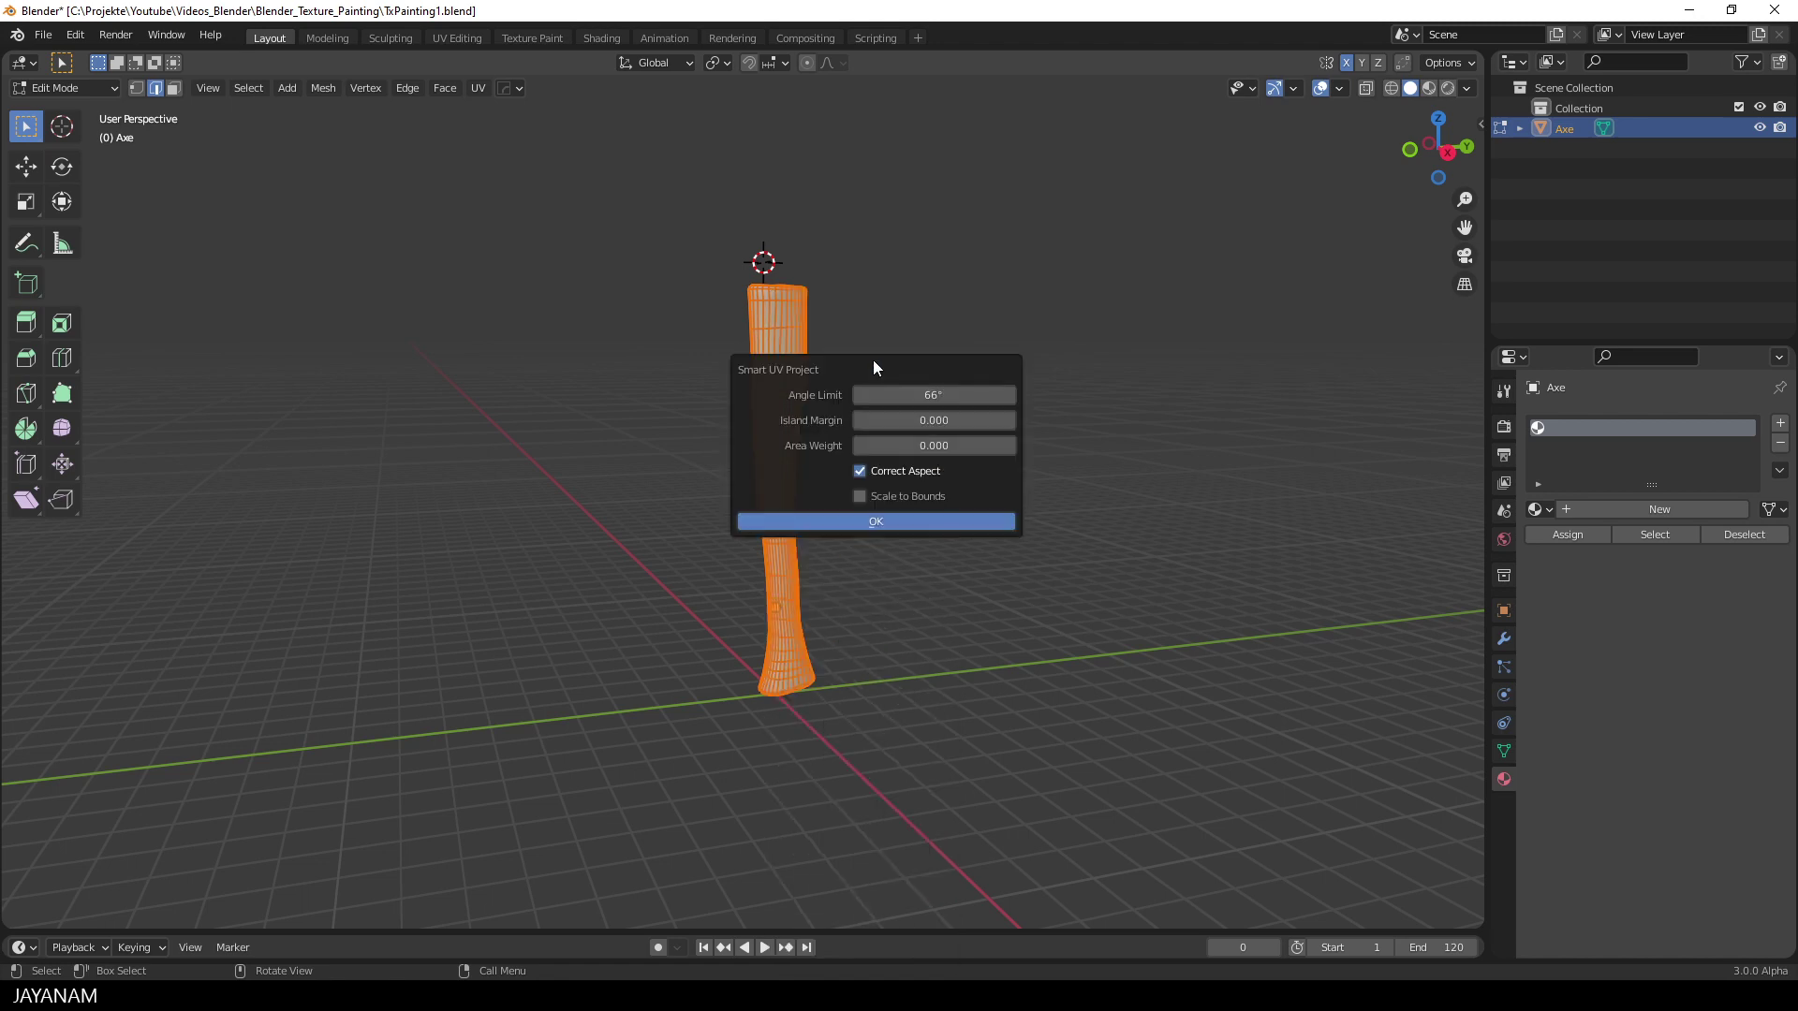
click(1008, 422)
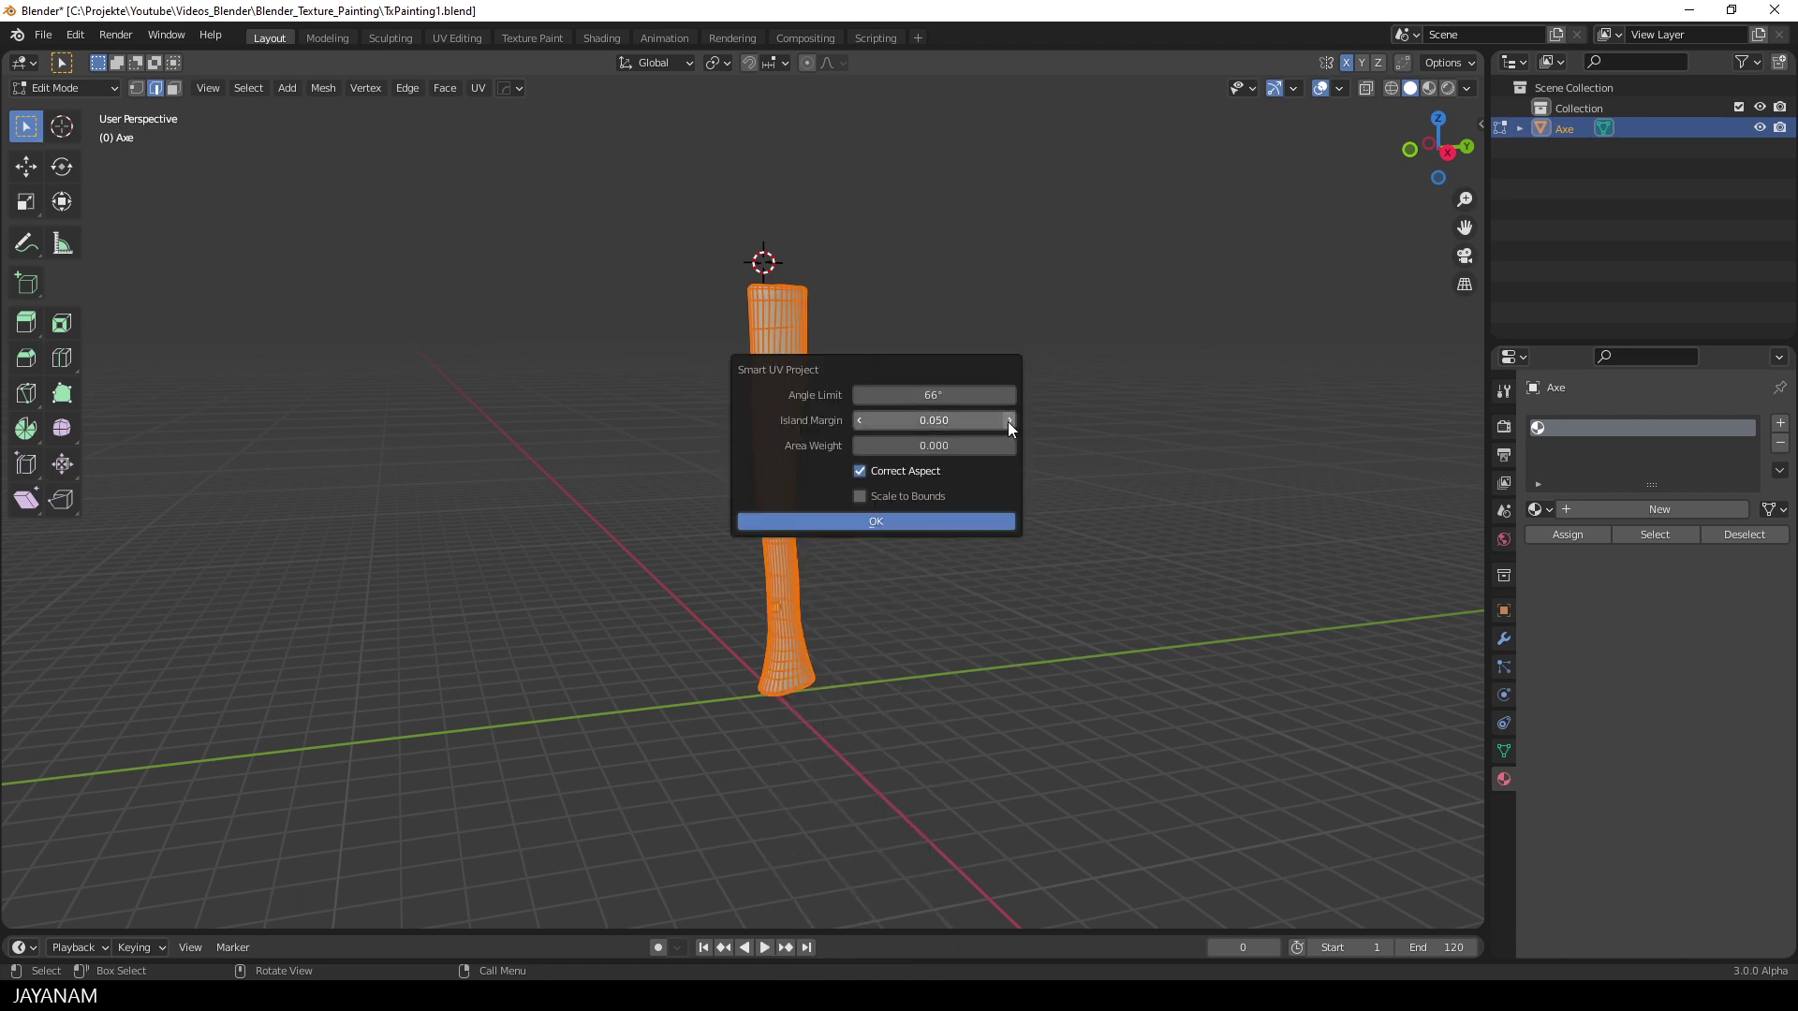
click(914, 519)
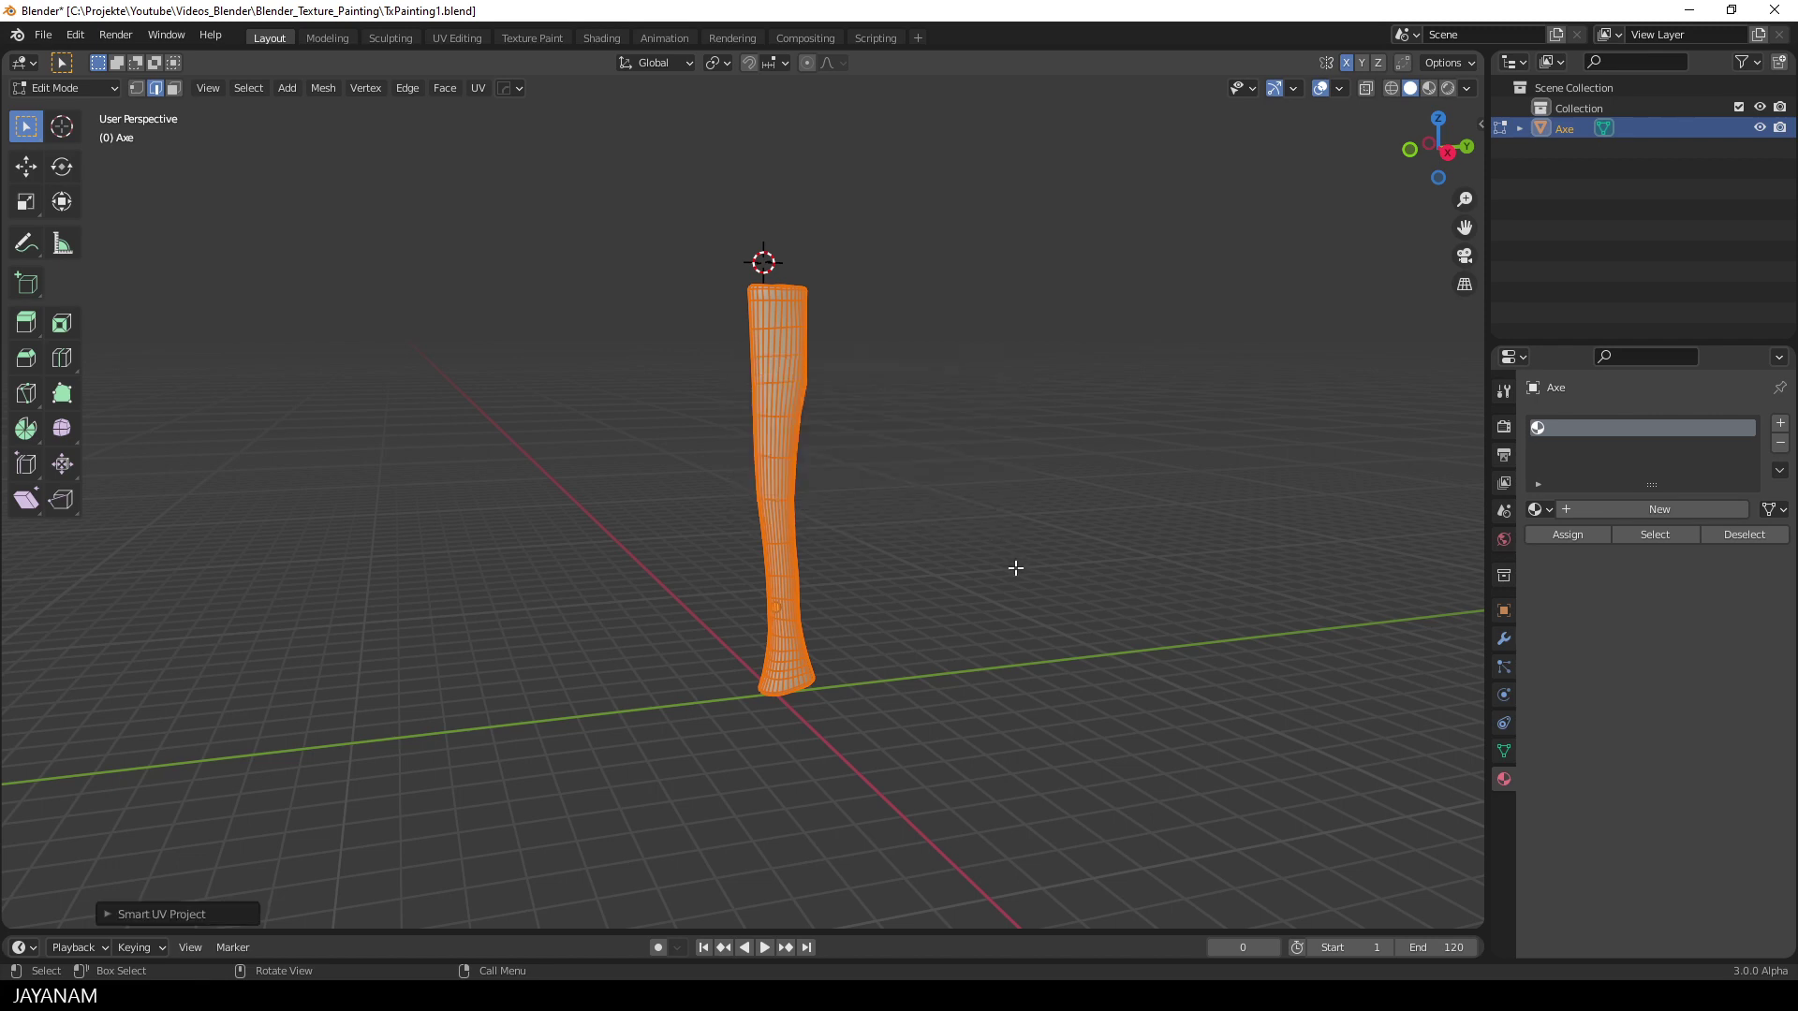
key(Tab)
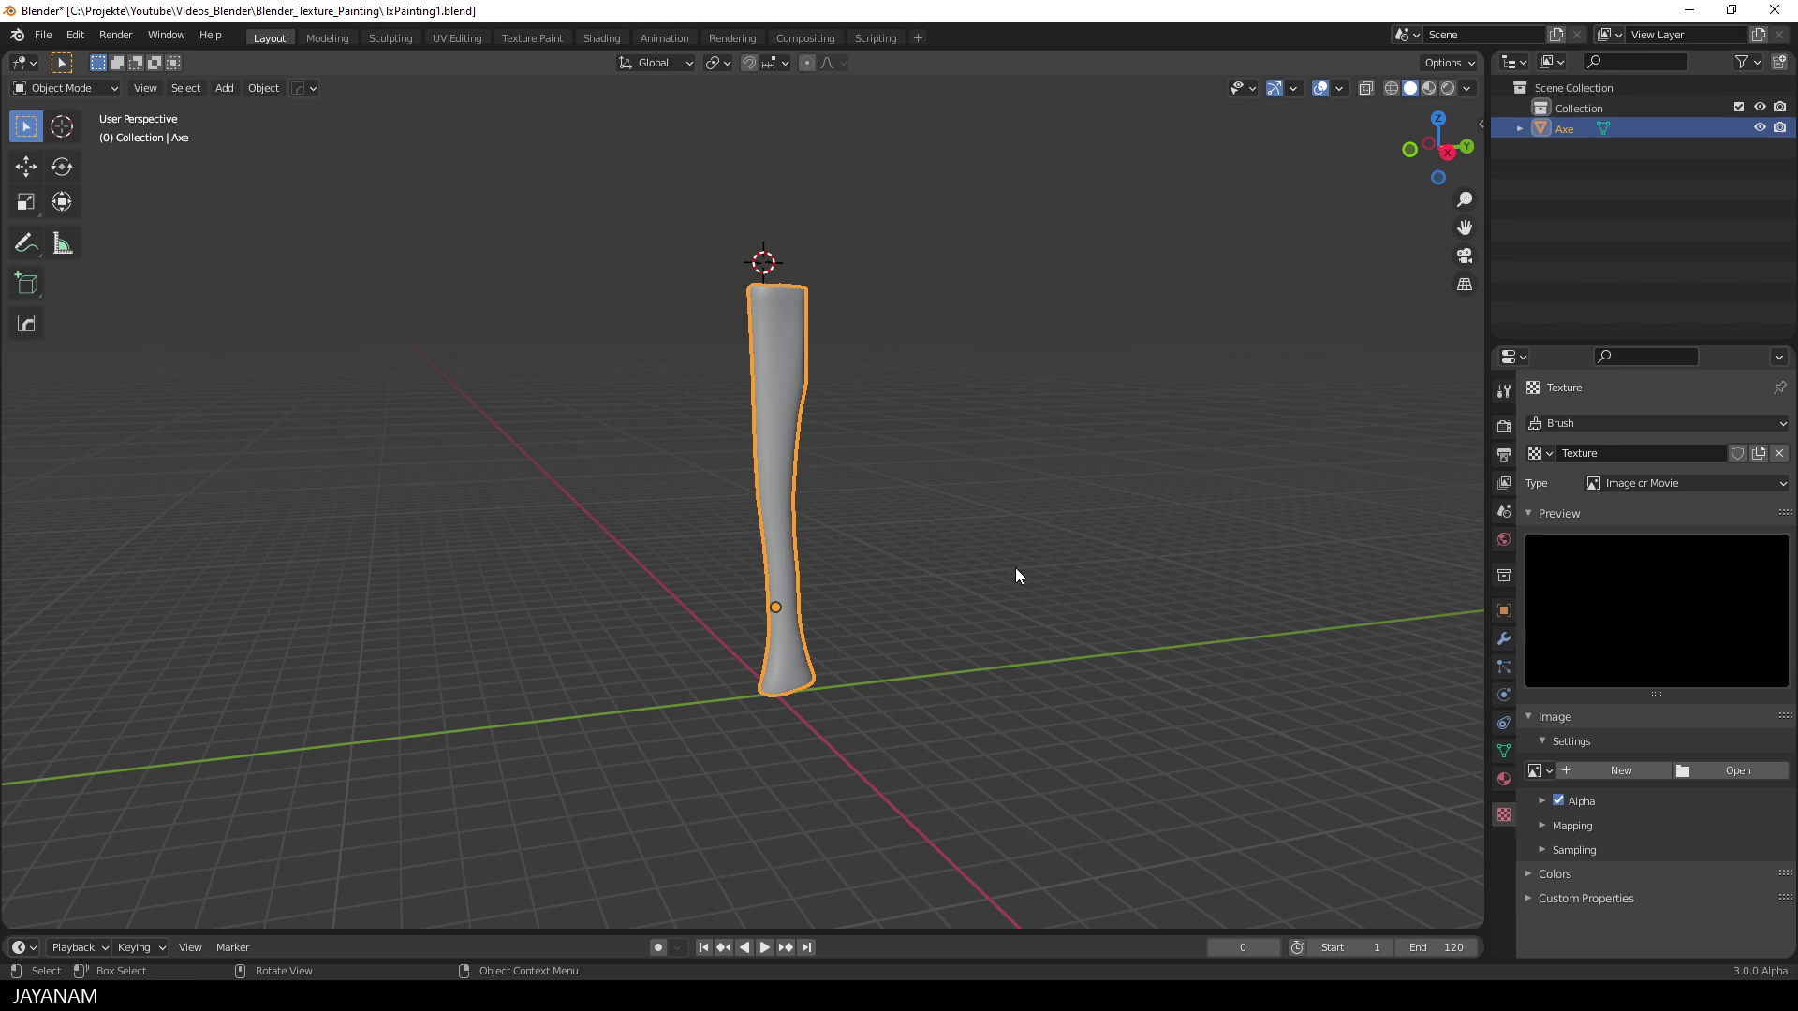
Step: Switch to the Texture Paint workspace, frame the axe handle, and show the Active Tool brush settings
click(529, 39)
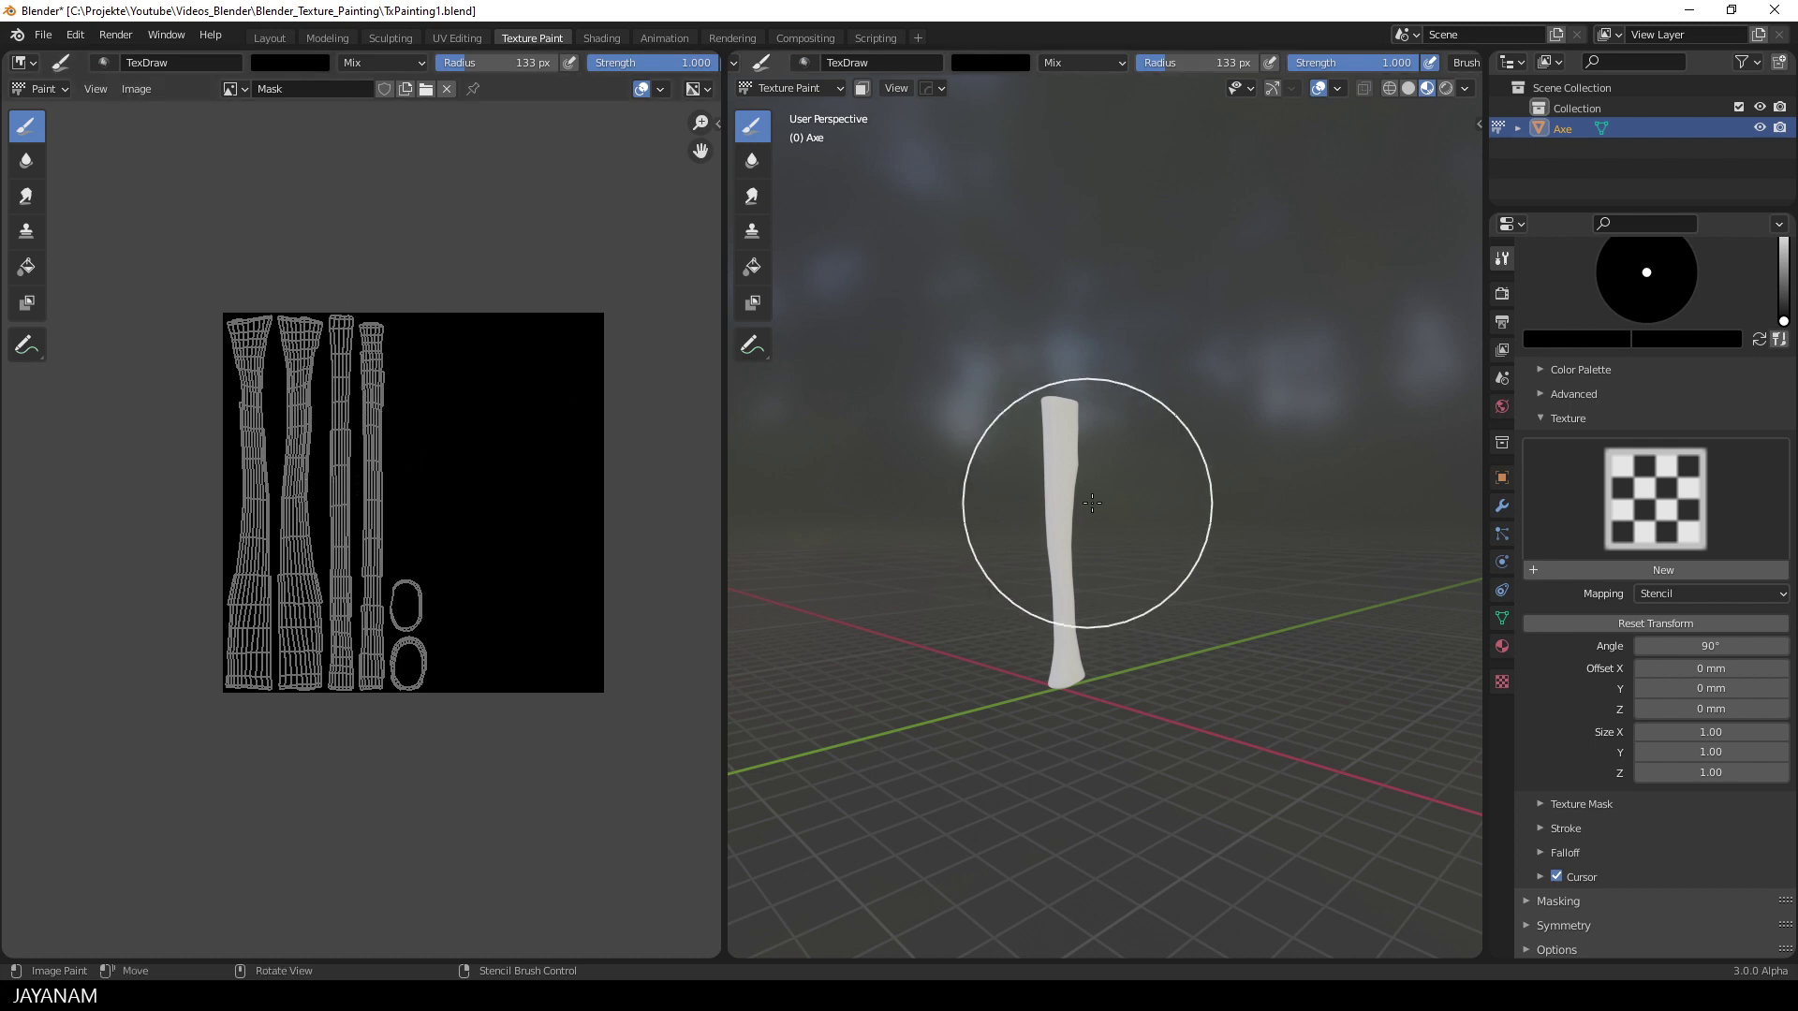
middle_drag(1086, 478, 1084, 501)
scroll(1090, 502, up, 2)
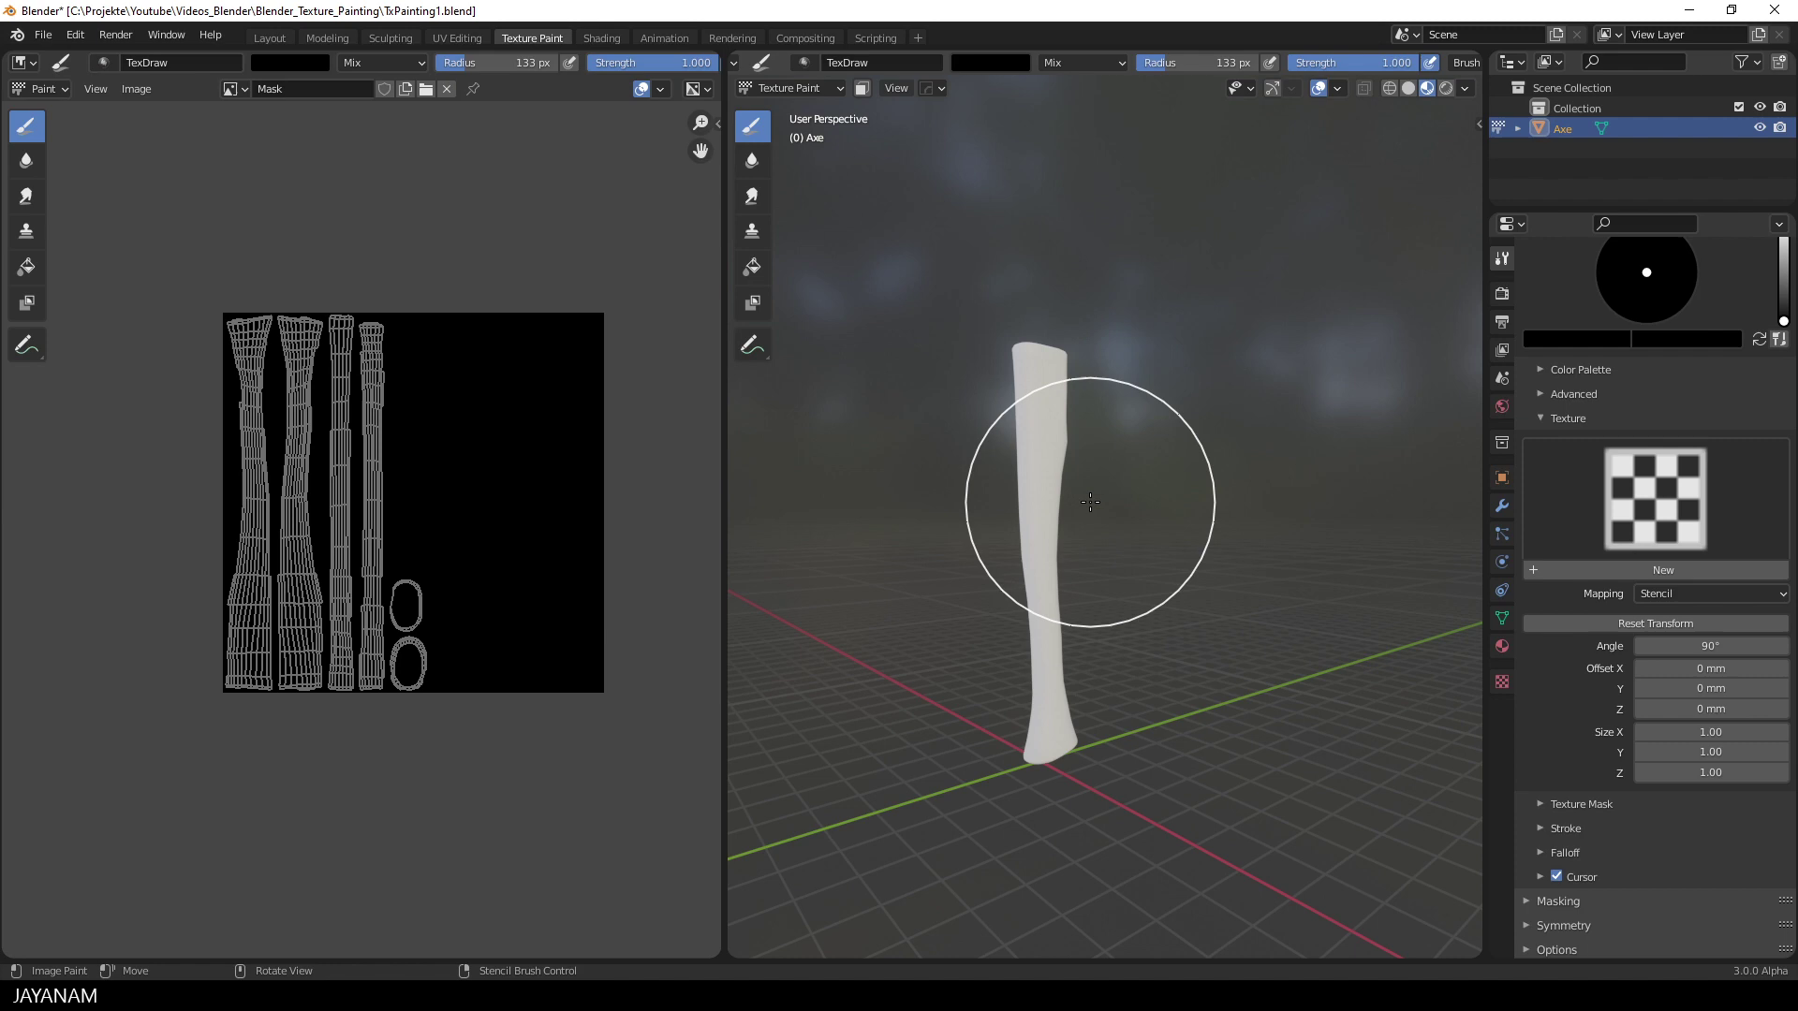
click(1502, 259)
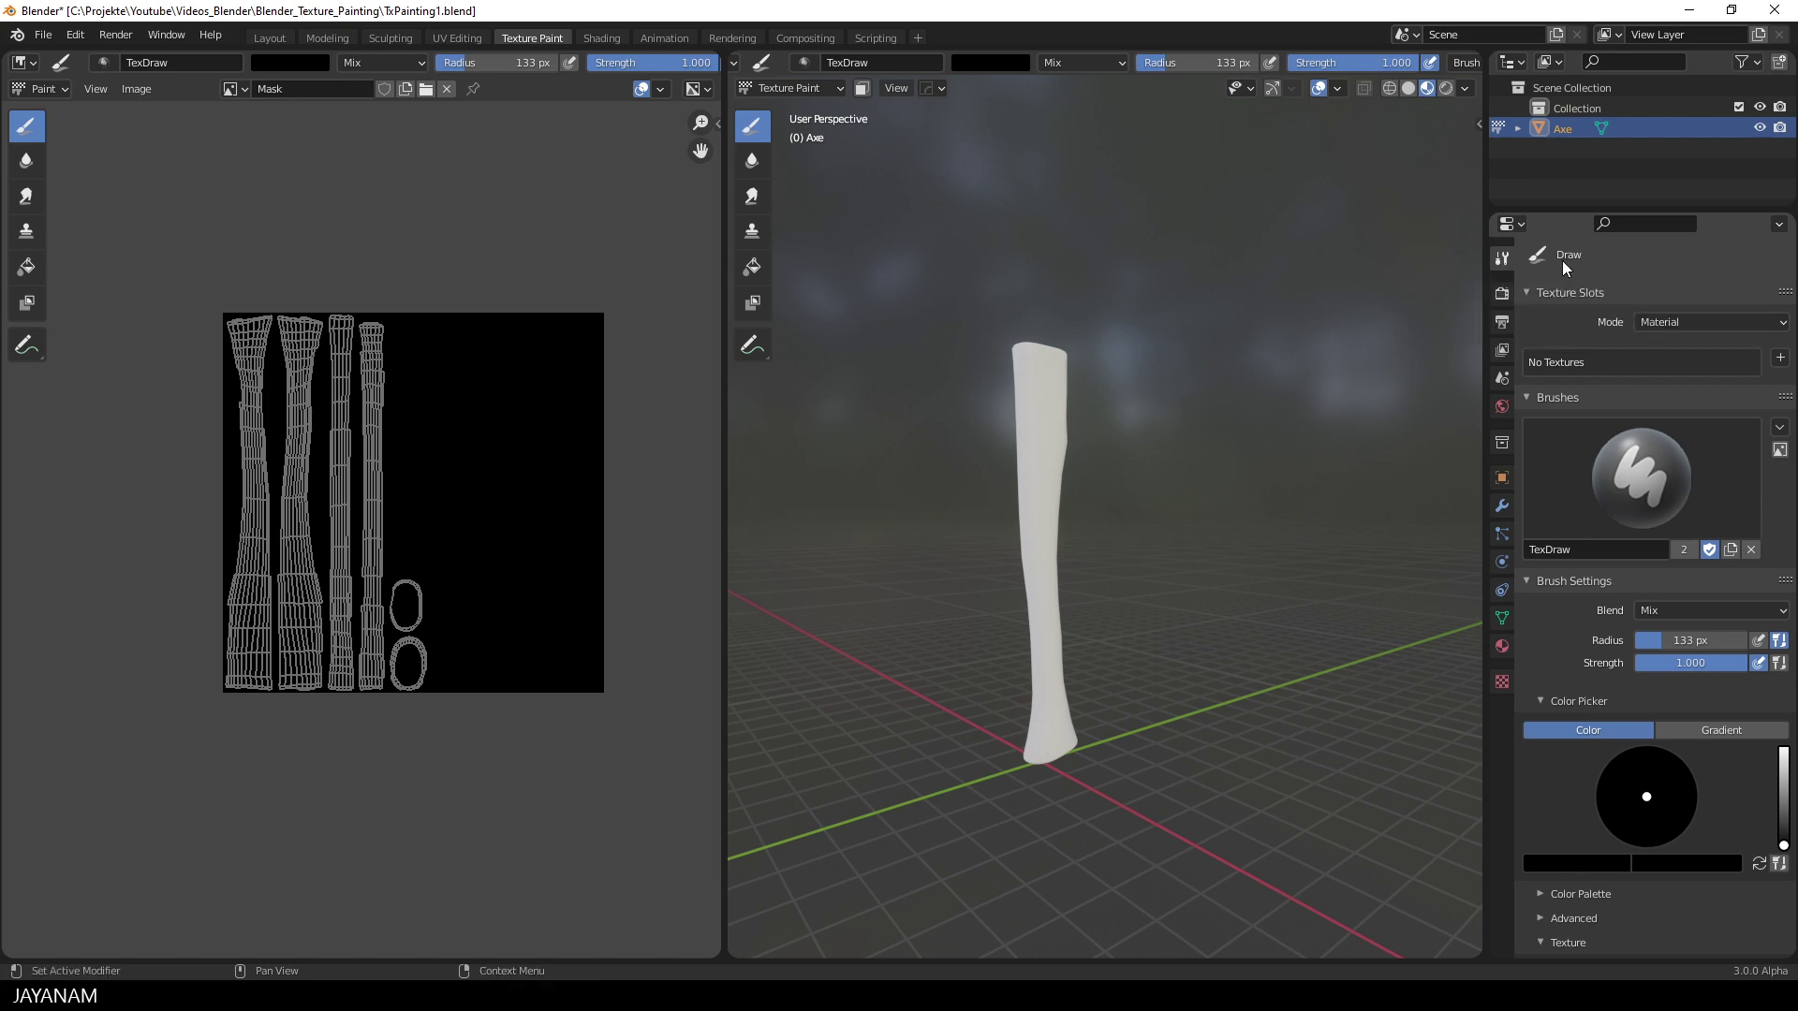
Step: Add a Base Color texture slot named WoodMat at 2048 × 2048 px
click(1780, 358)
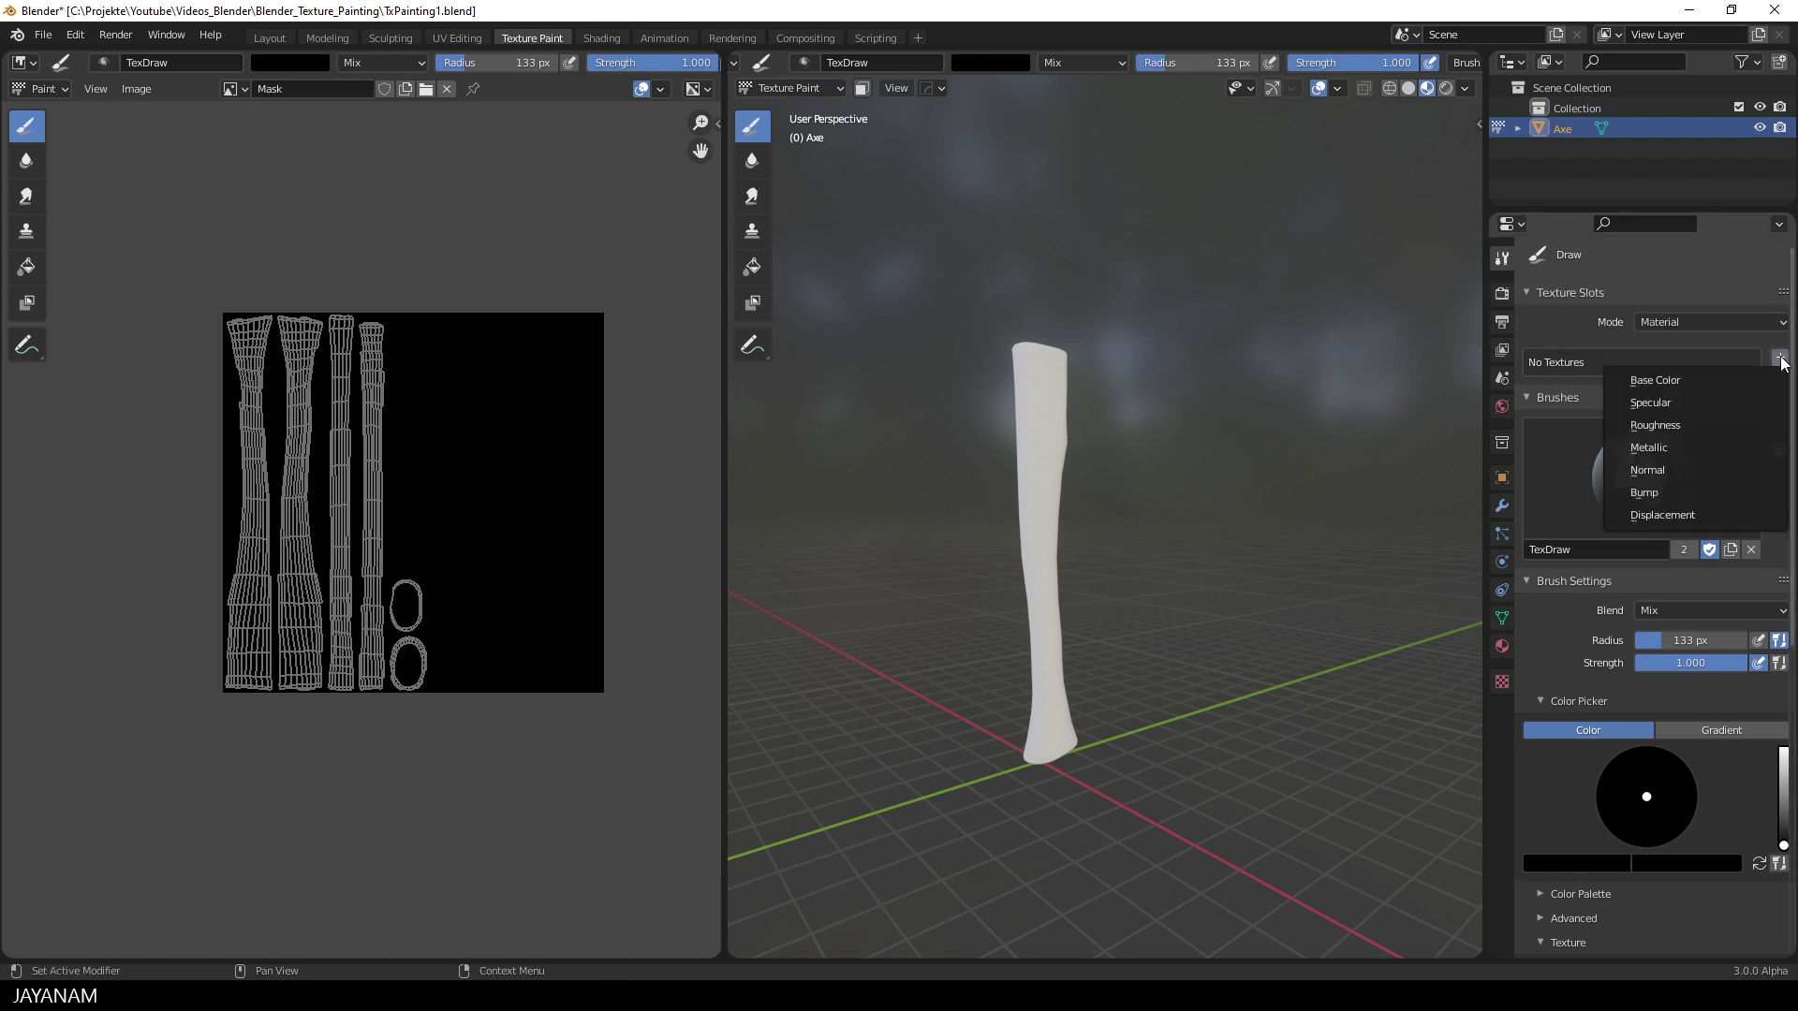
click(1697, 383)
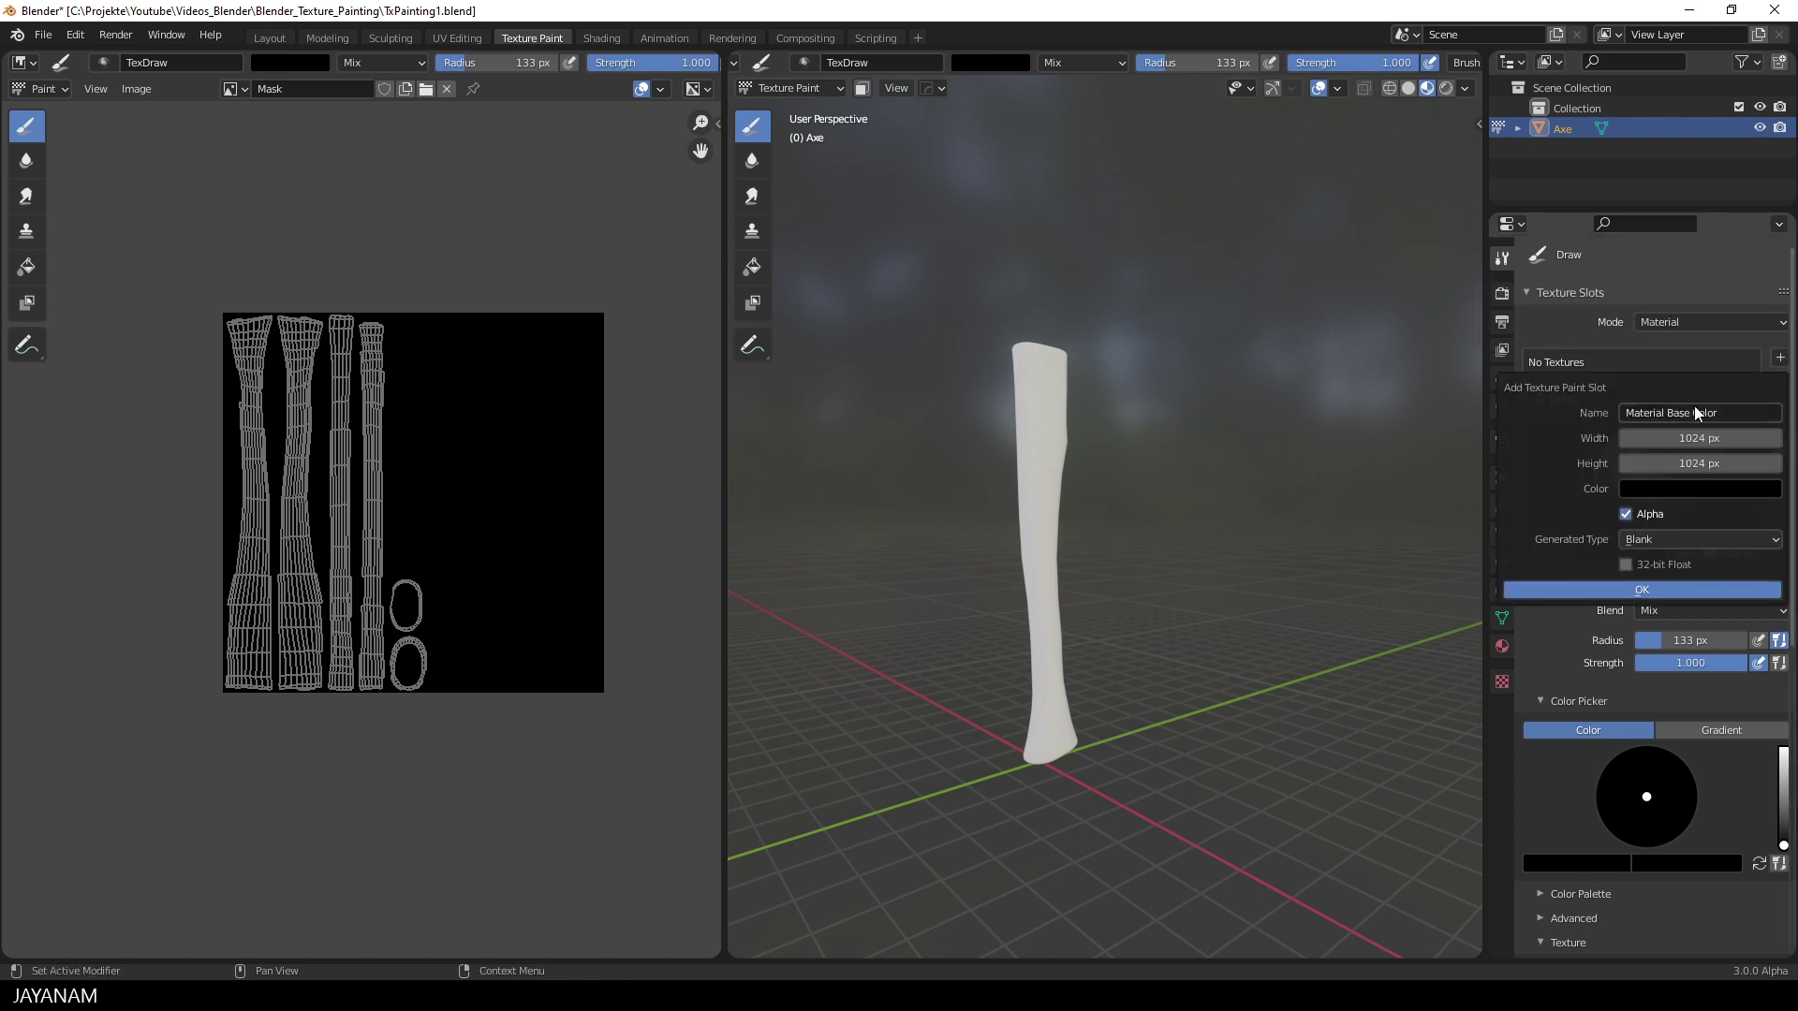
click(1690, 413)
text(WoodMat)
key(Tab)
text(2048)
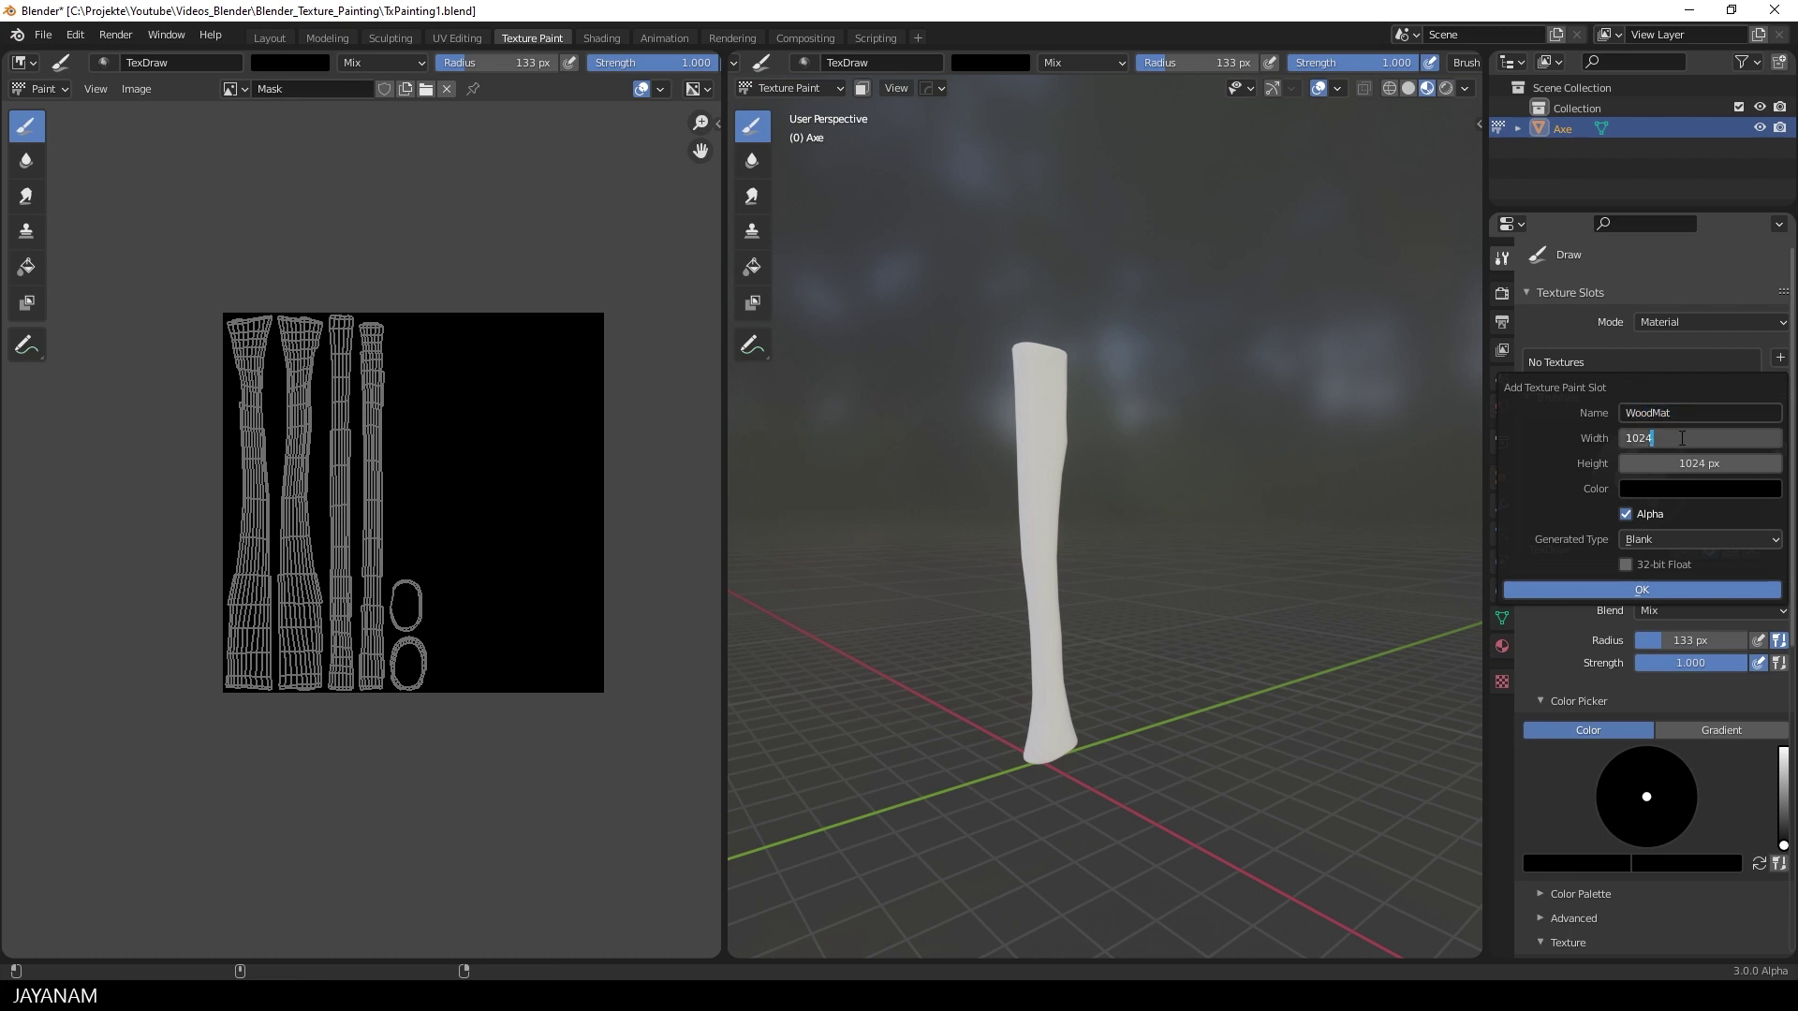
key(Tab)
text(2048)
key(Tab)
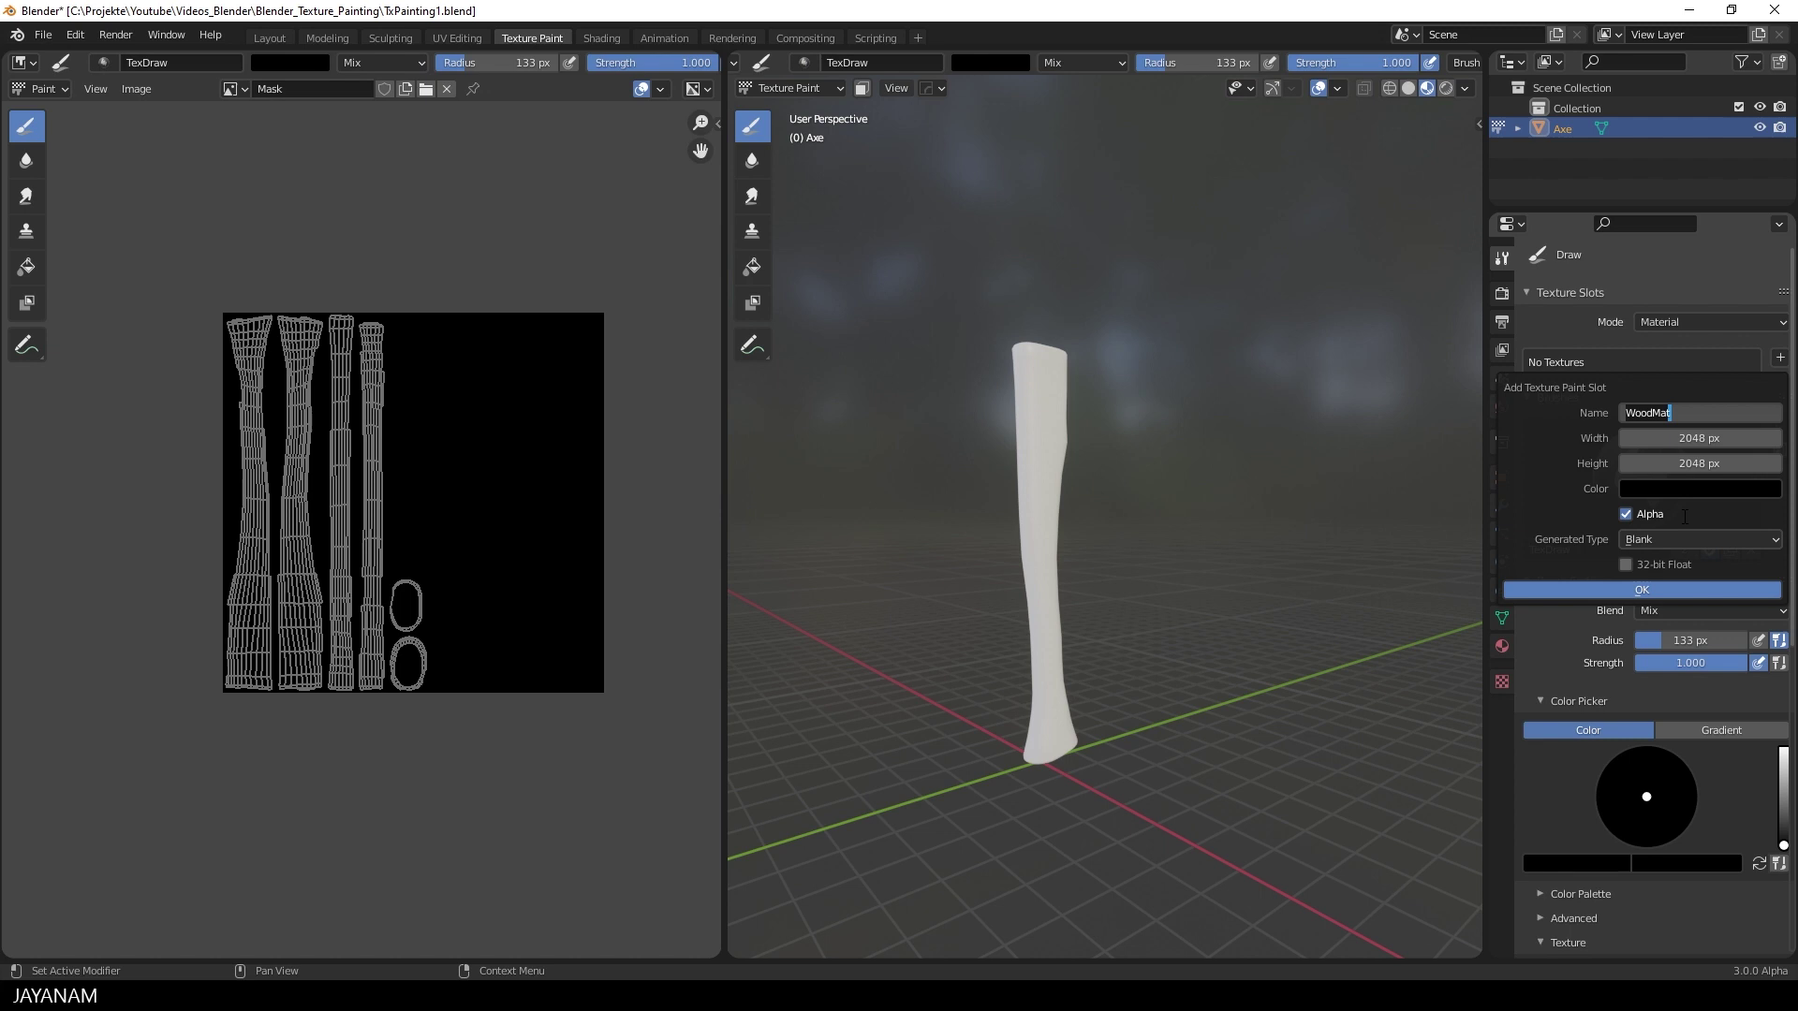
click(1661, 590)
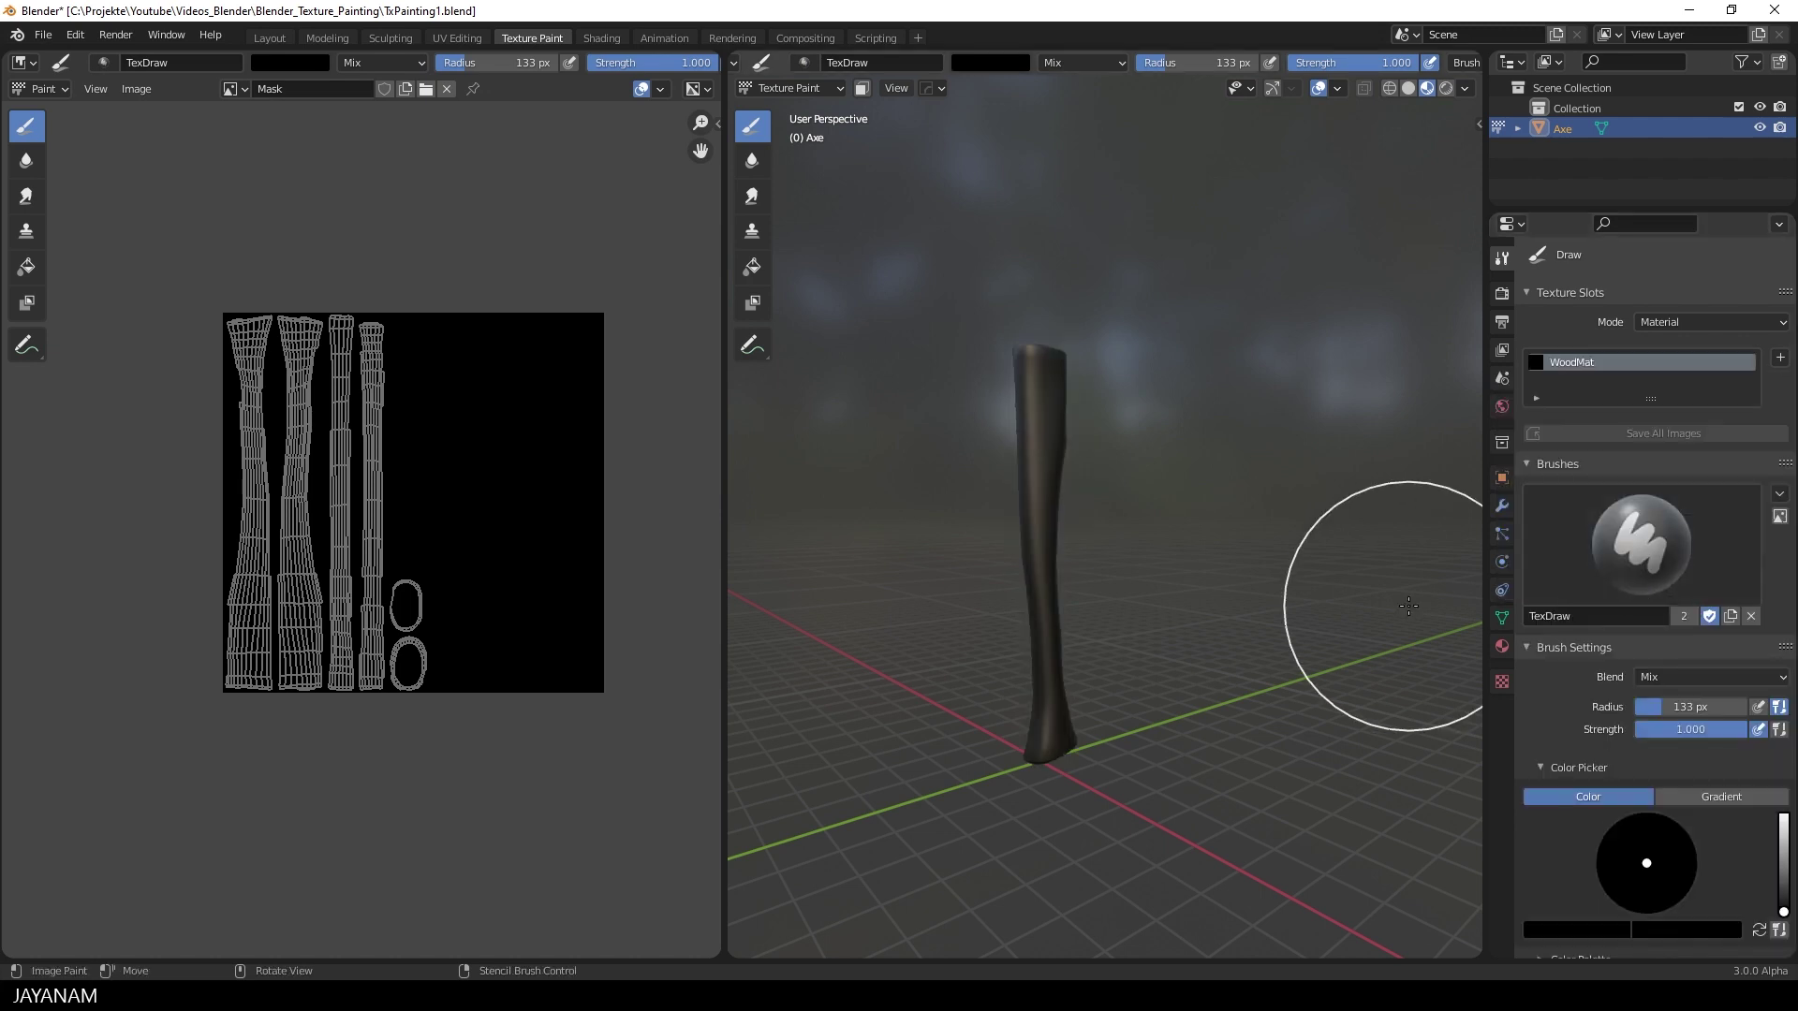
middle_drag(1408, 605, 1152, 550)
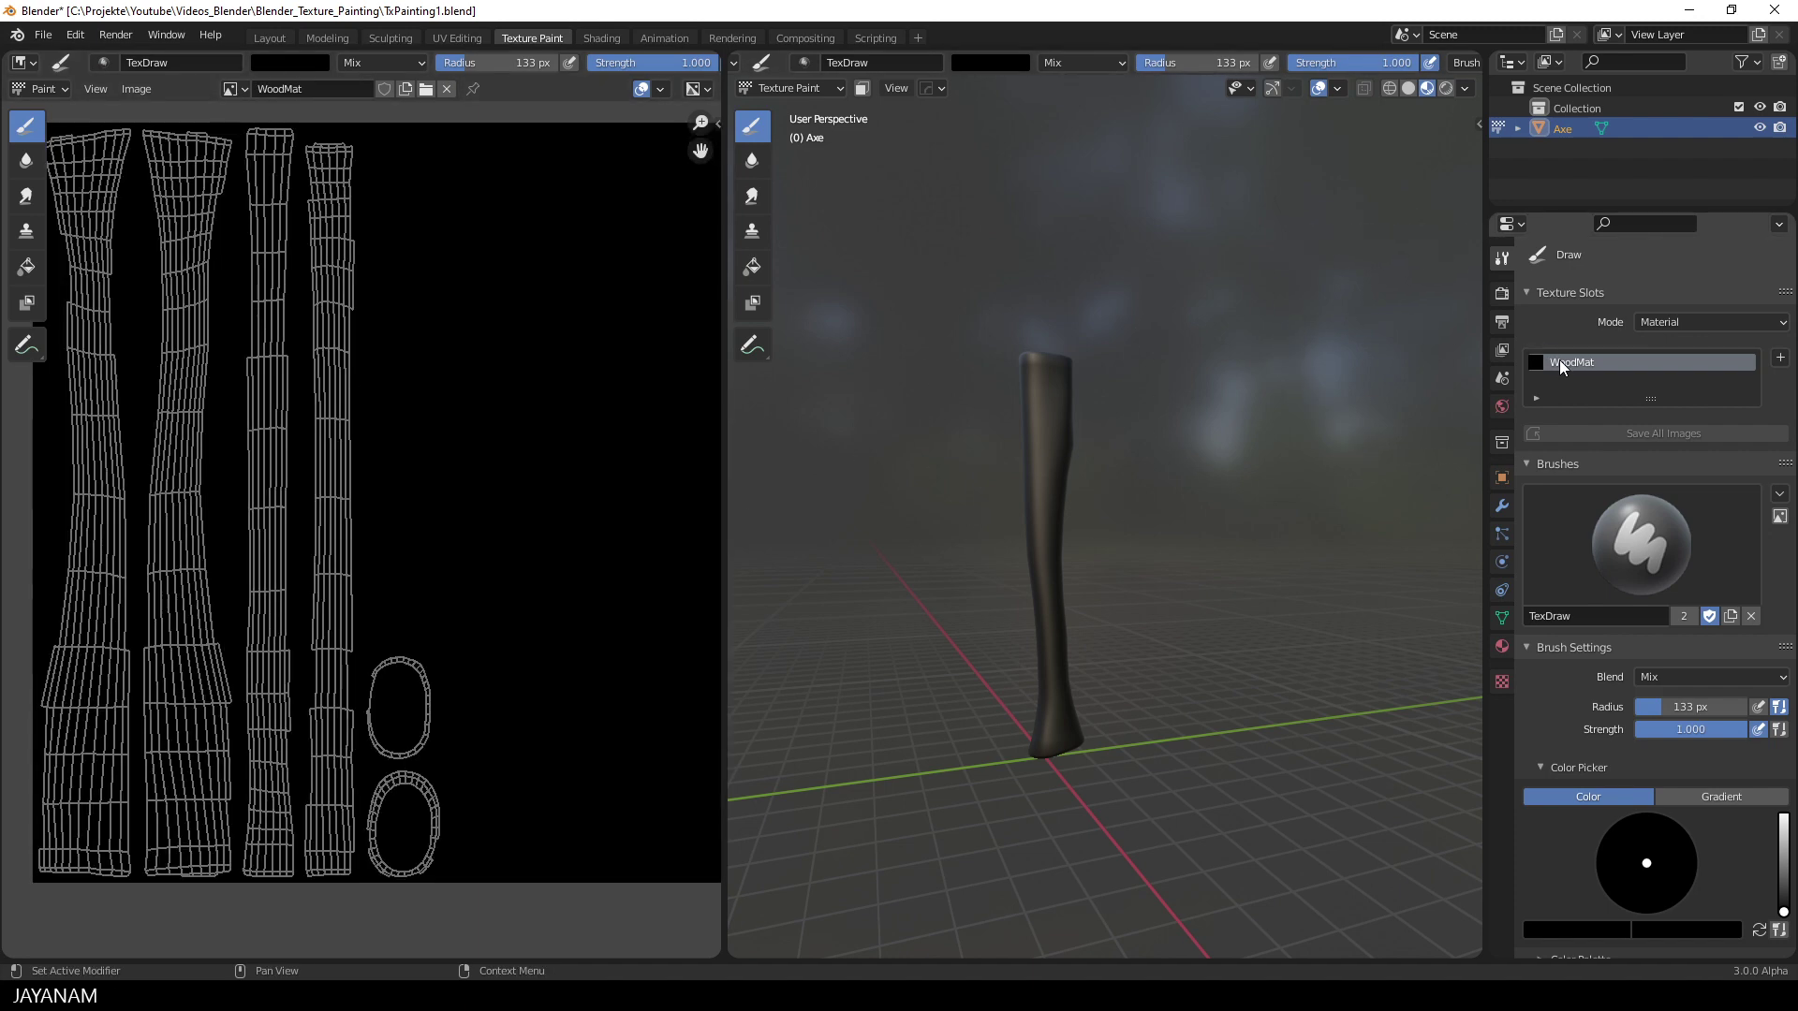
scroll(265, 426, down, 3)
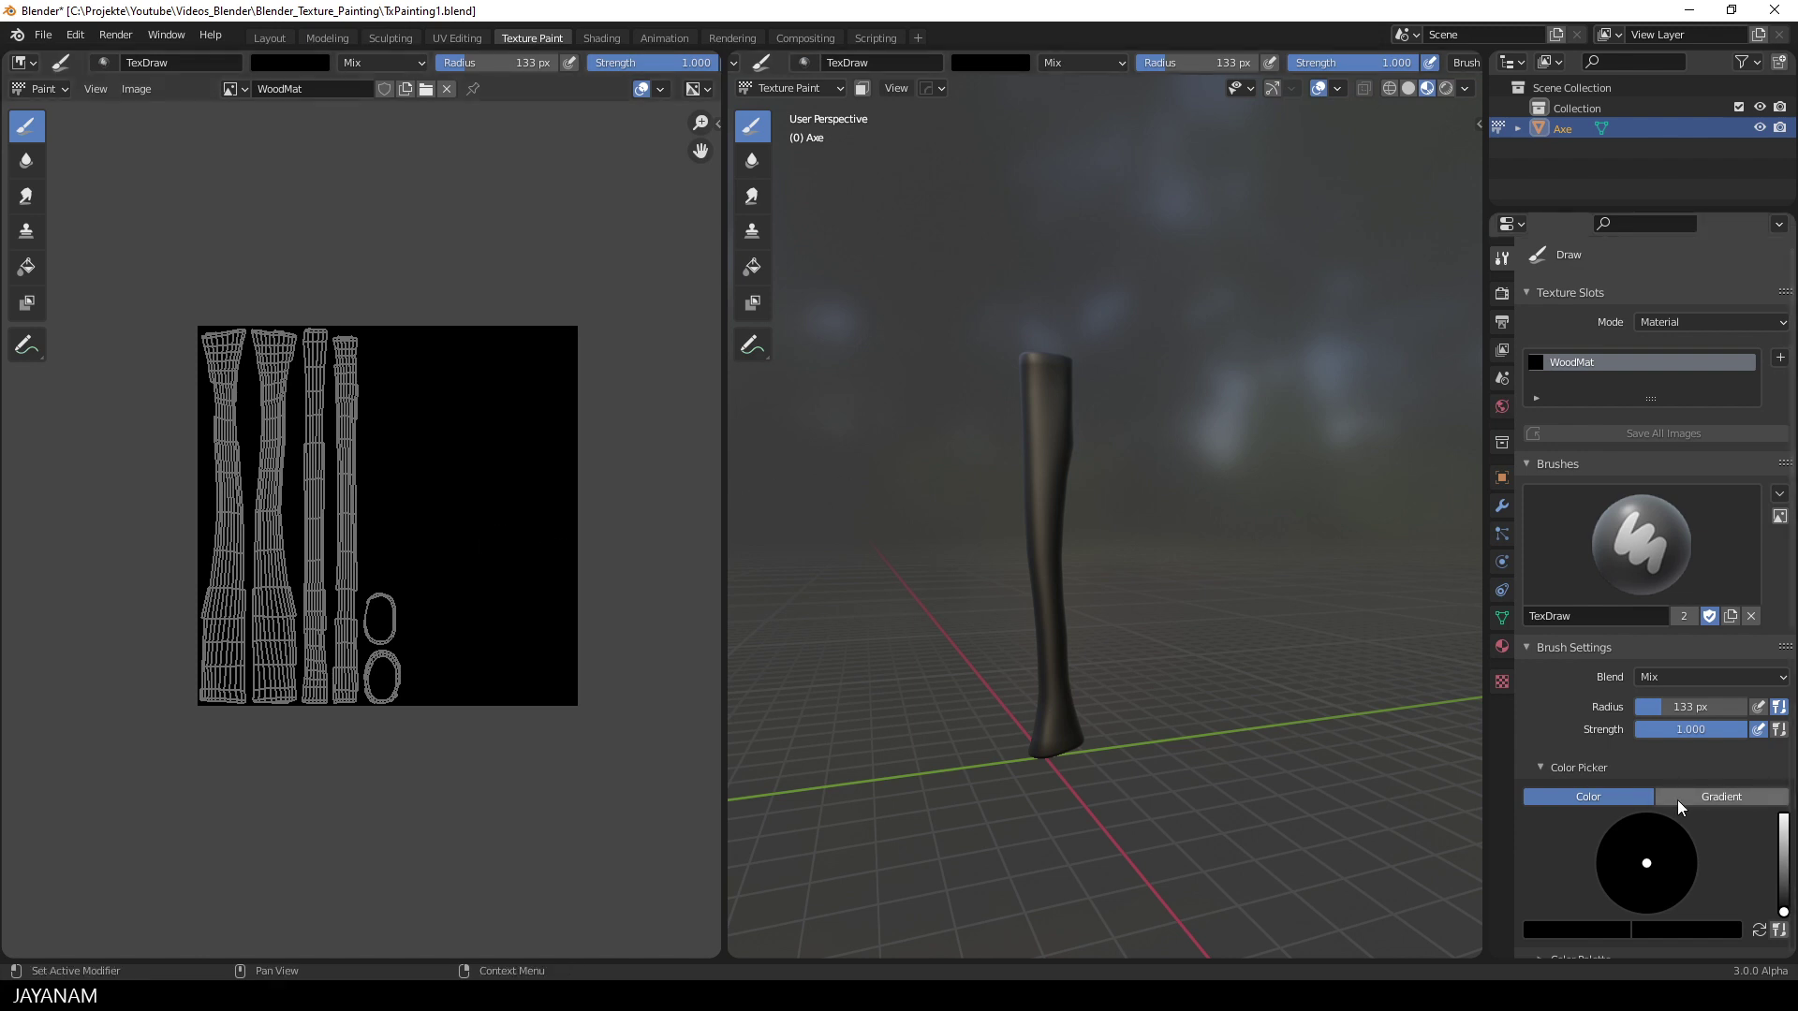
Step: Create brush texture txtWood and load TexturesCom_WoodPlanksOld0151_18_seamless_S.jpg into it
click(1502, 683)
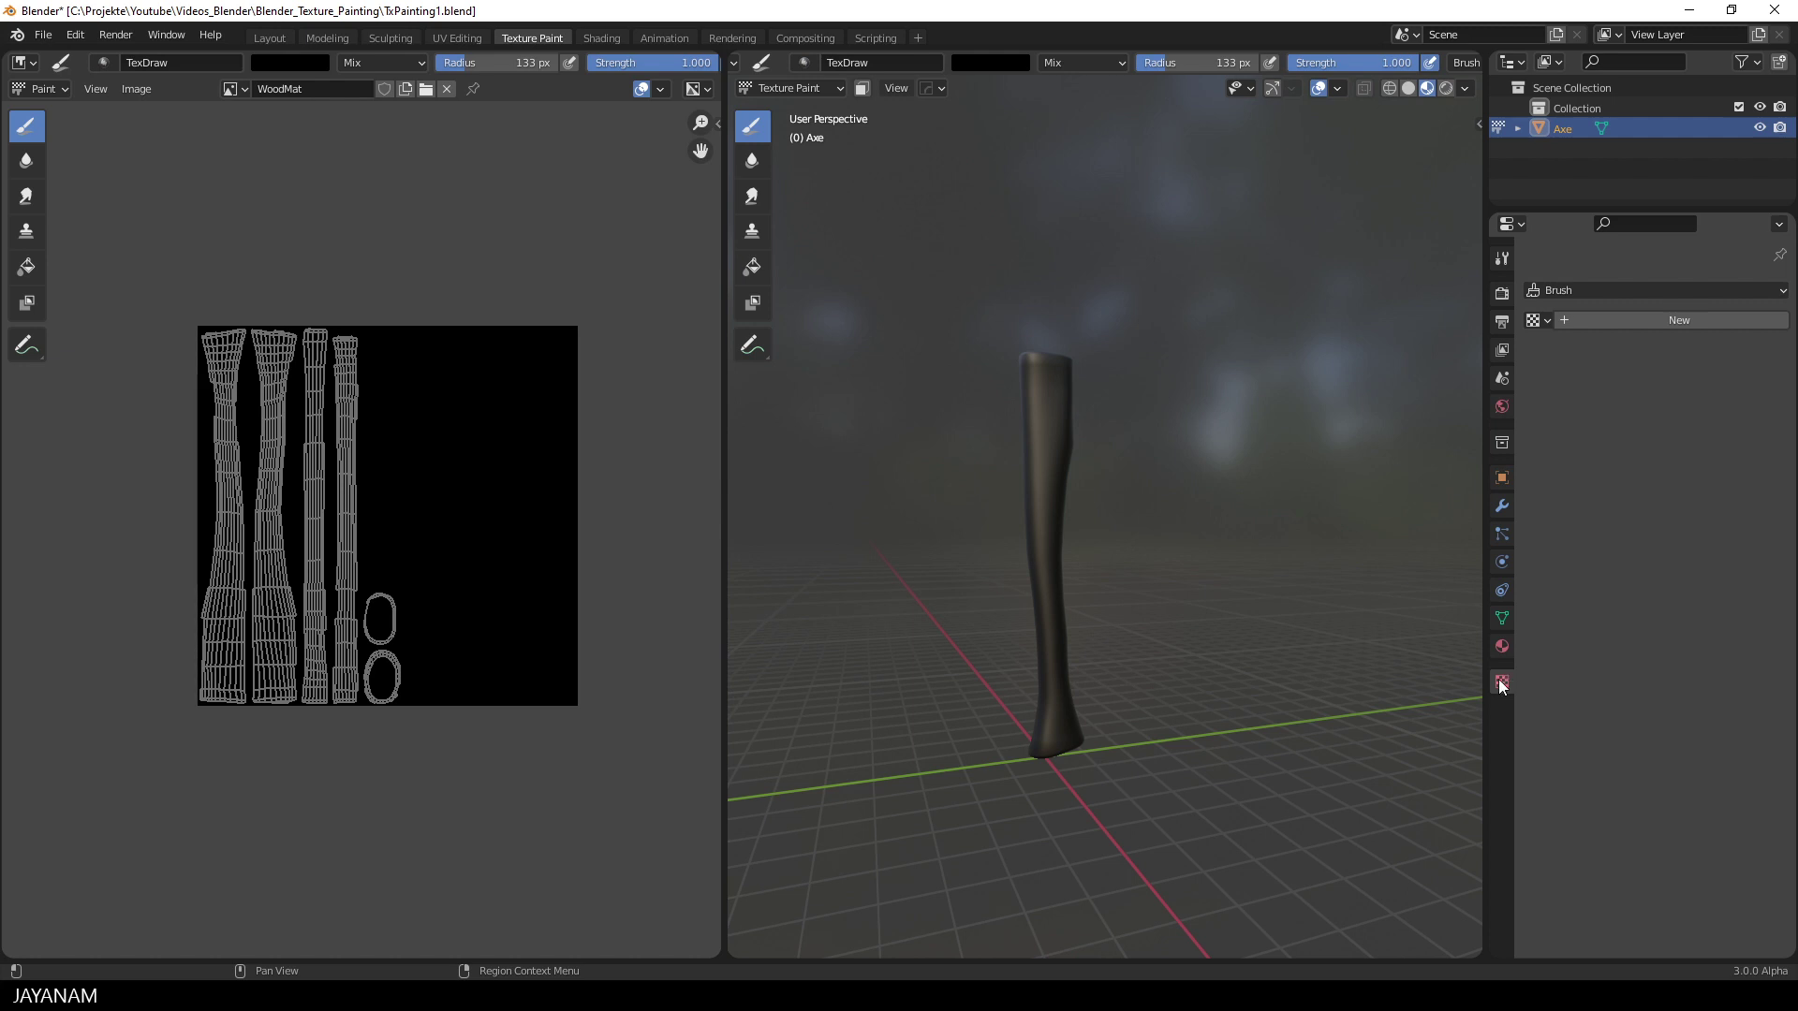
click(1666, 322)
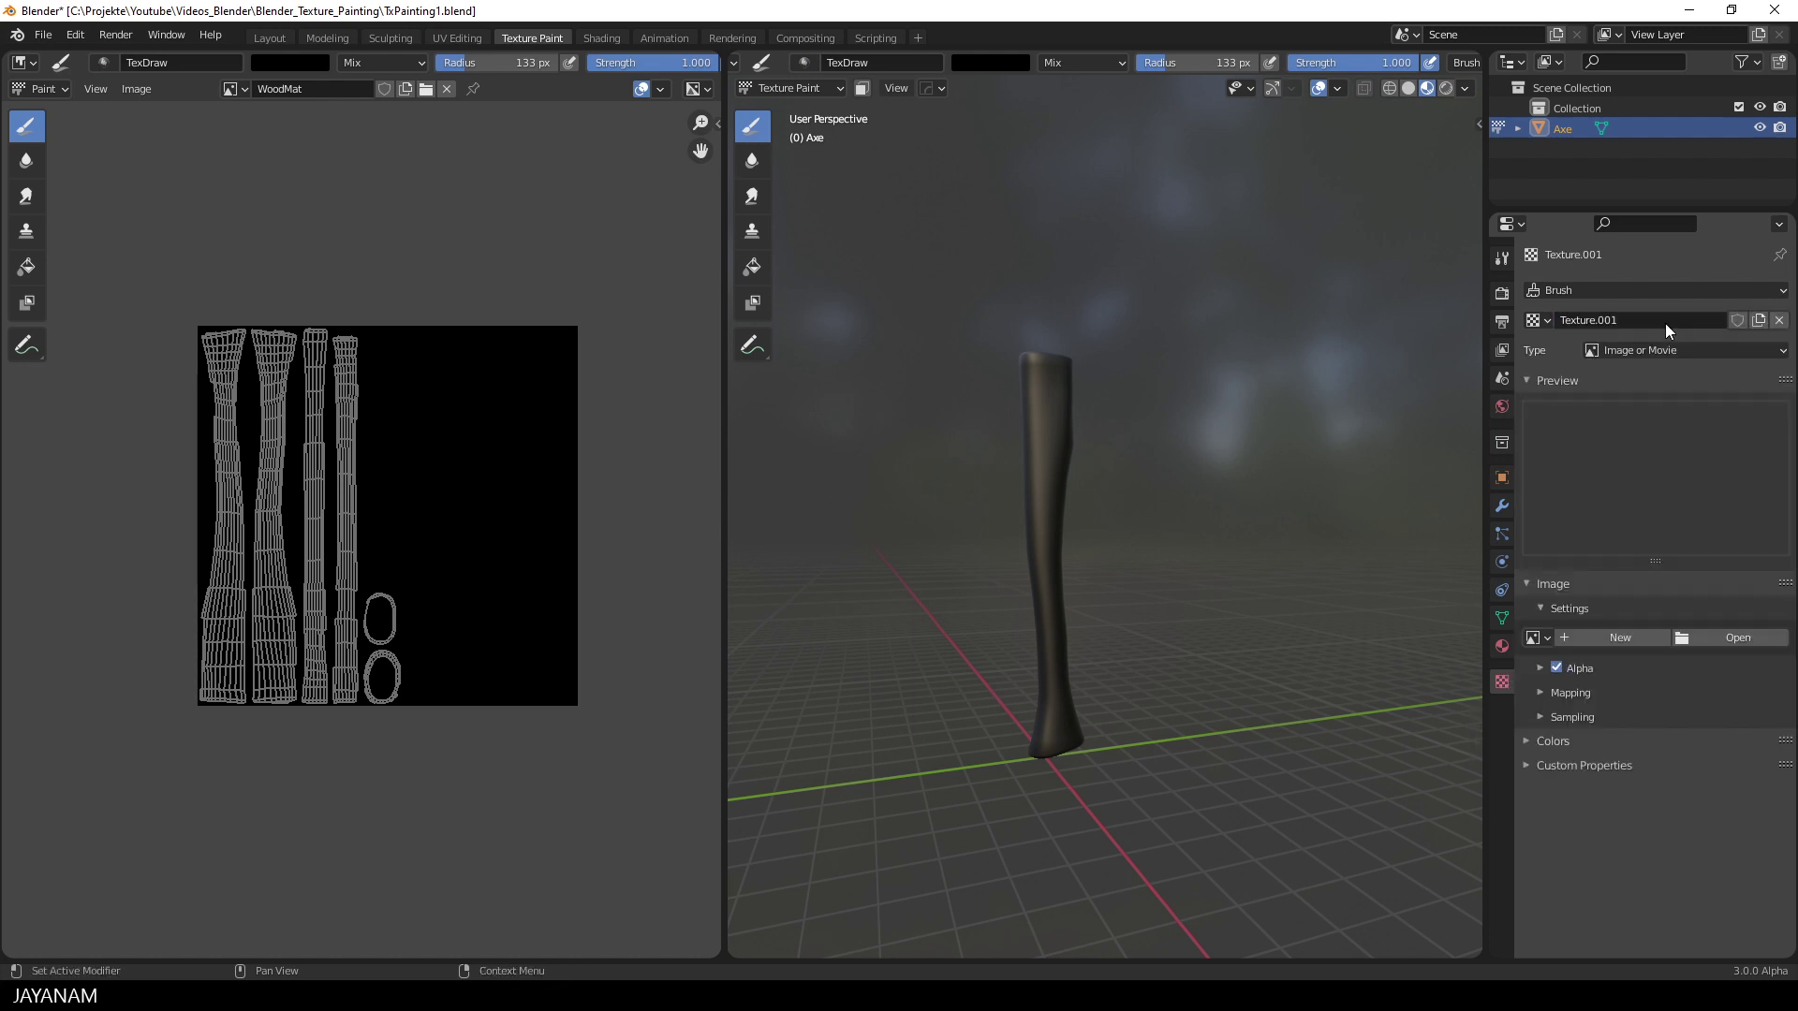
click(1662, 323)
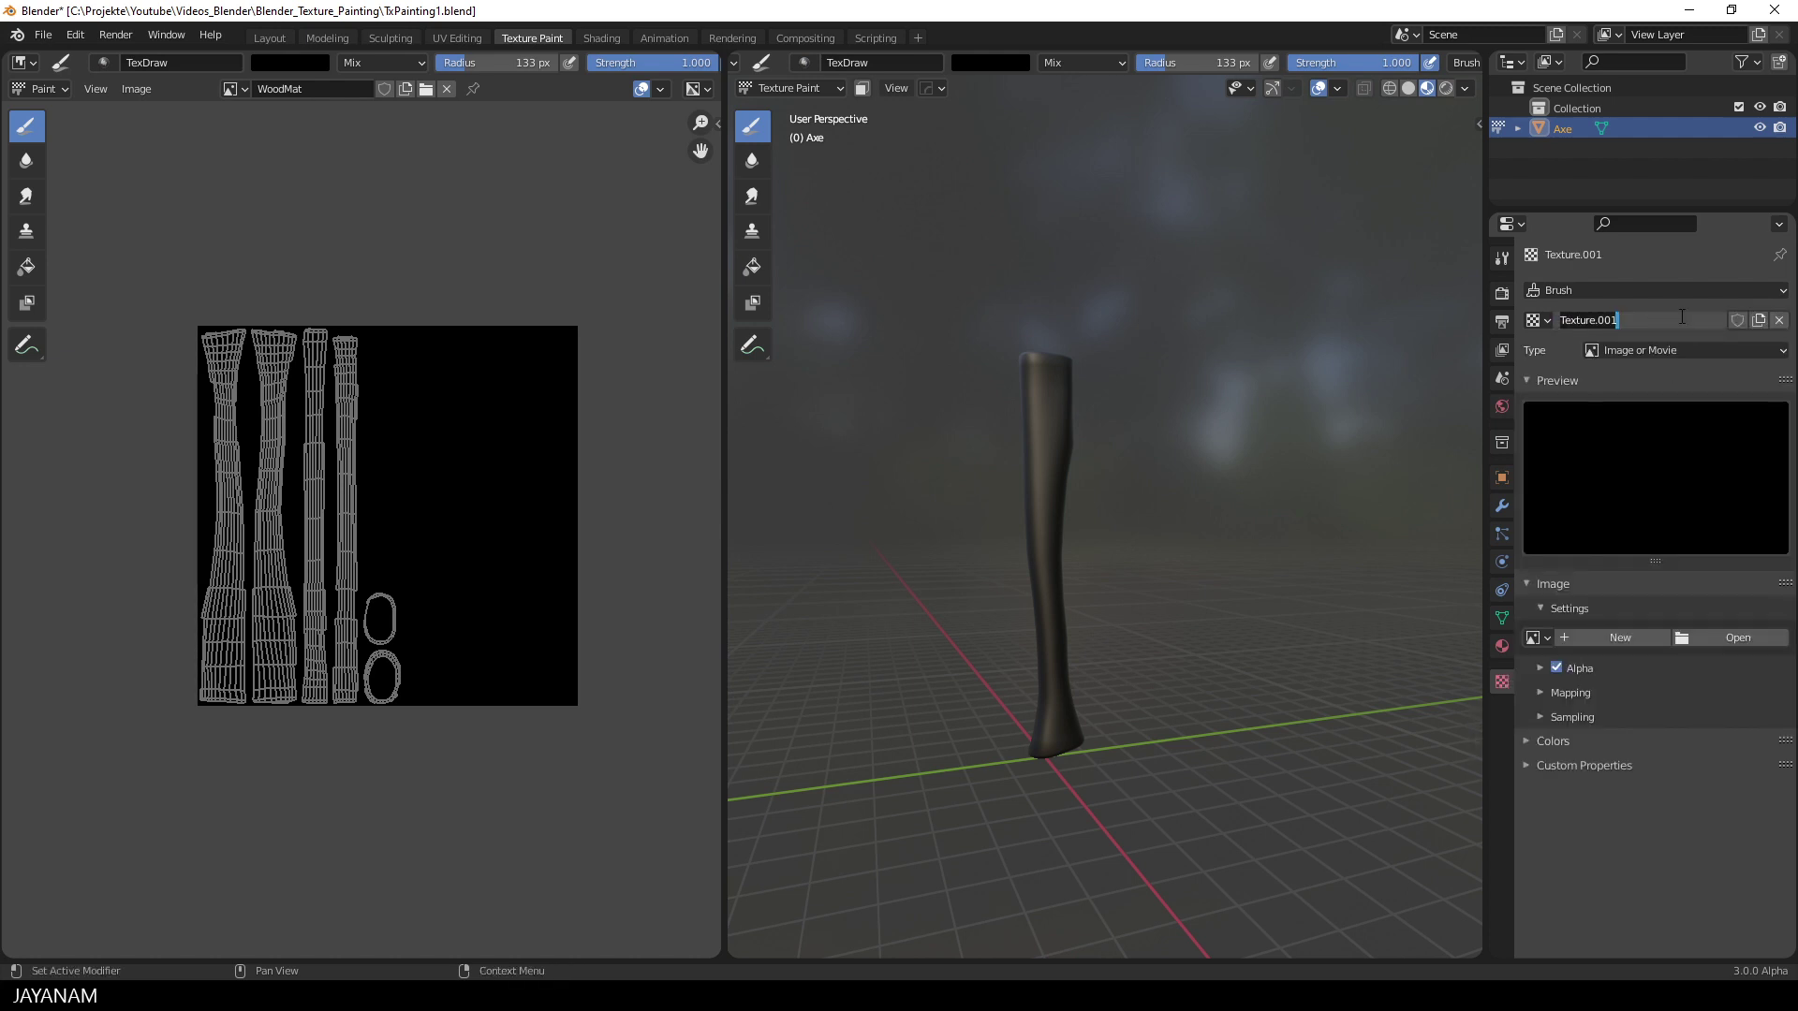
text(txtWood)
key(Return)
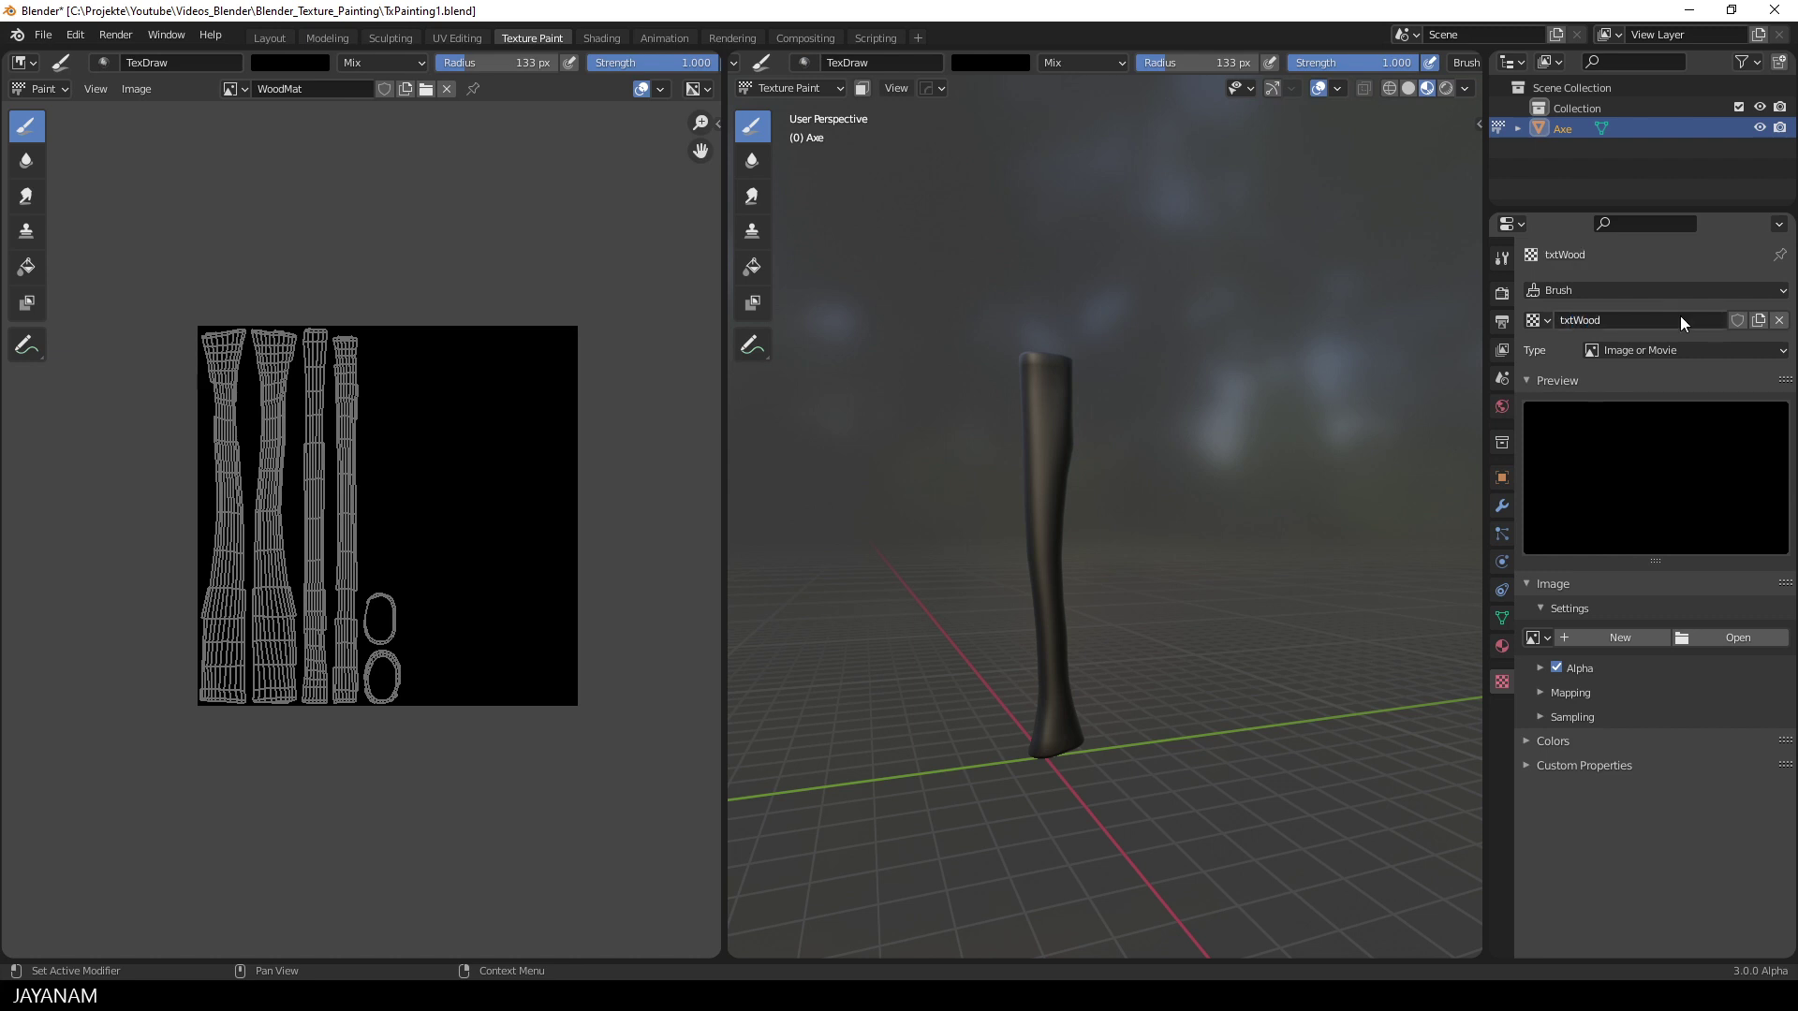
click(1734, 639)
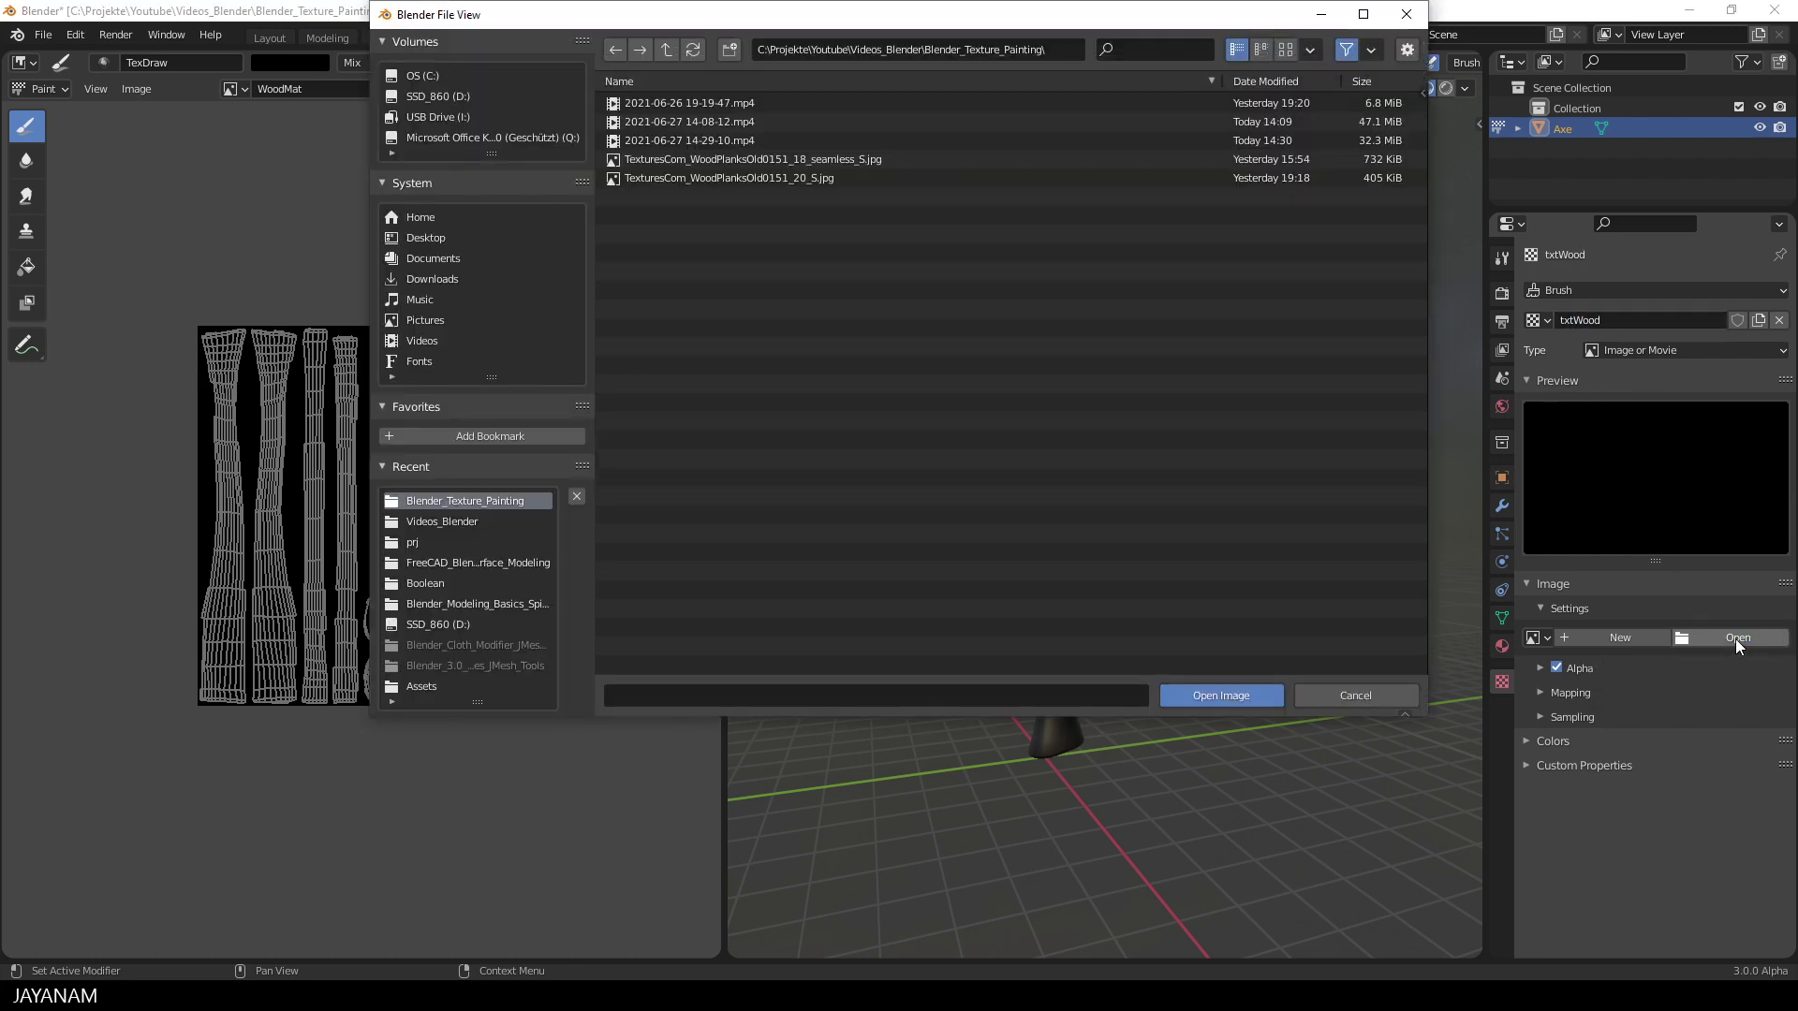
click(824, 157)
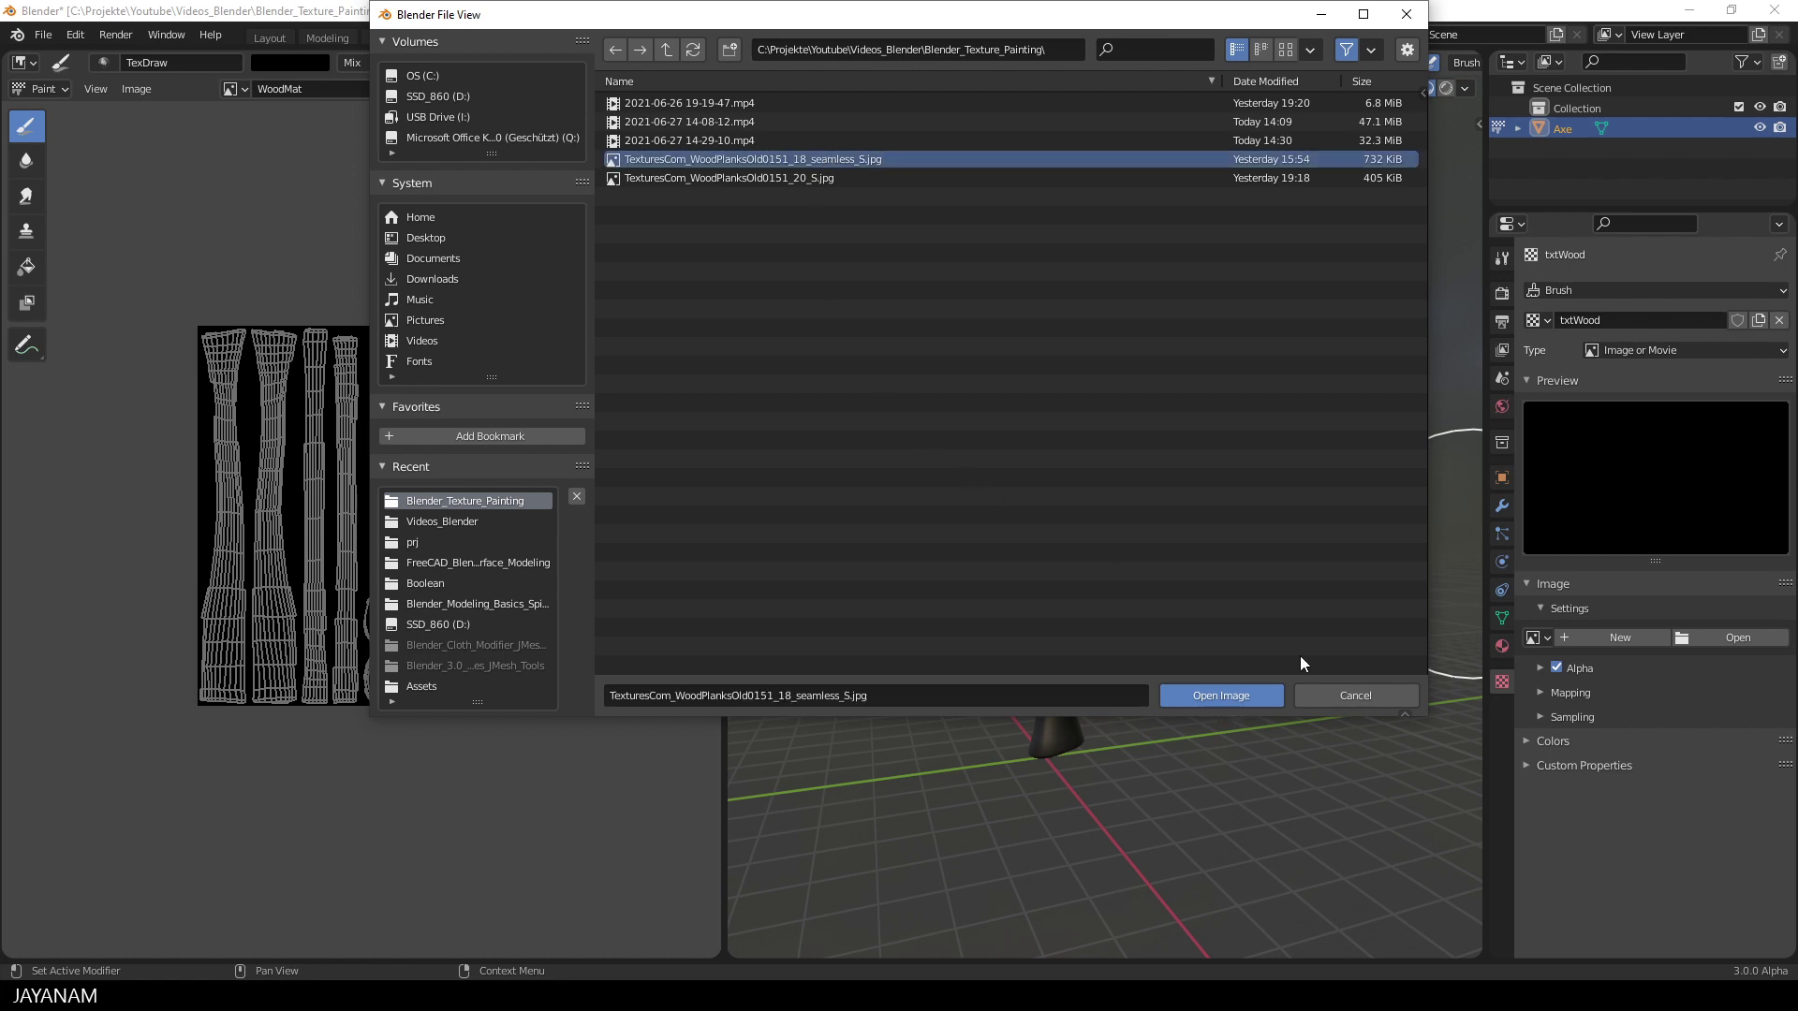
click(1255, 693)
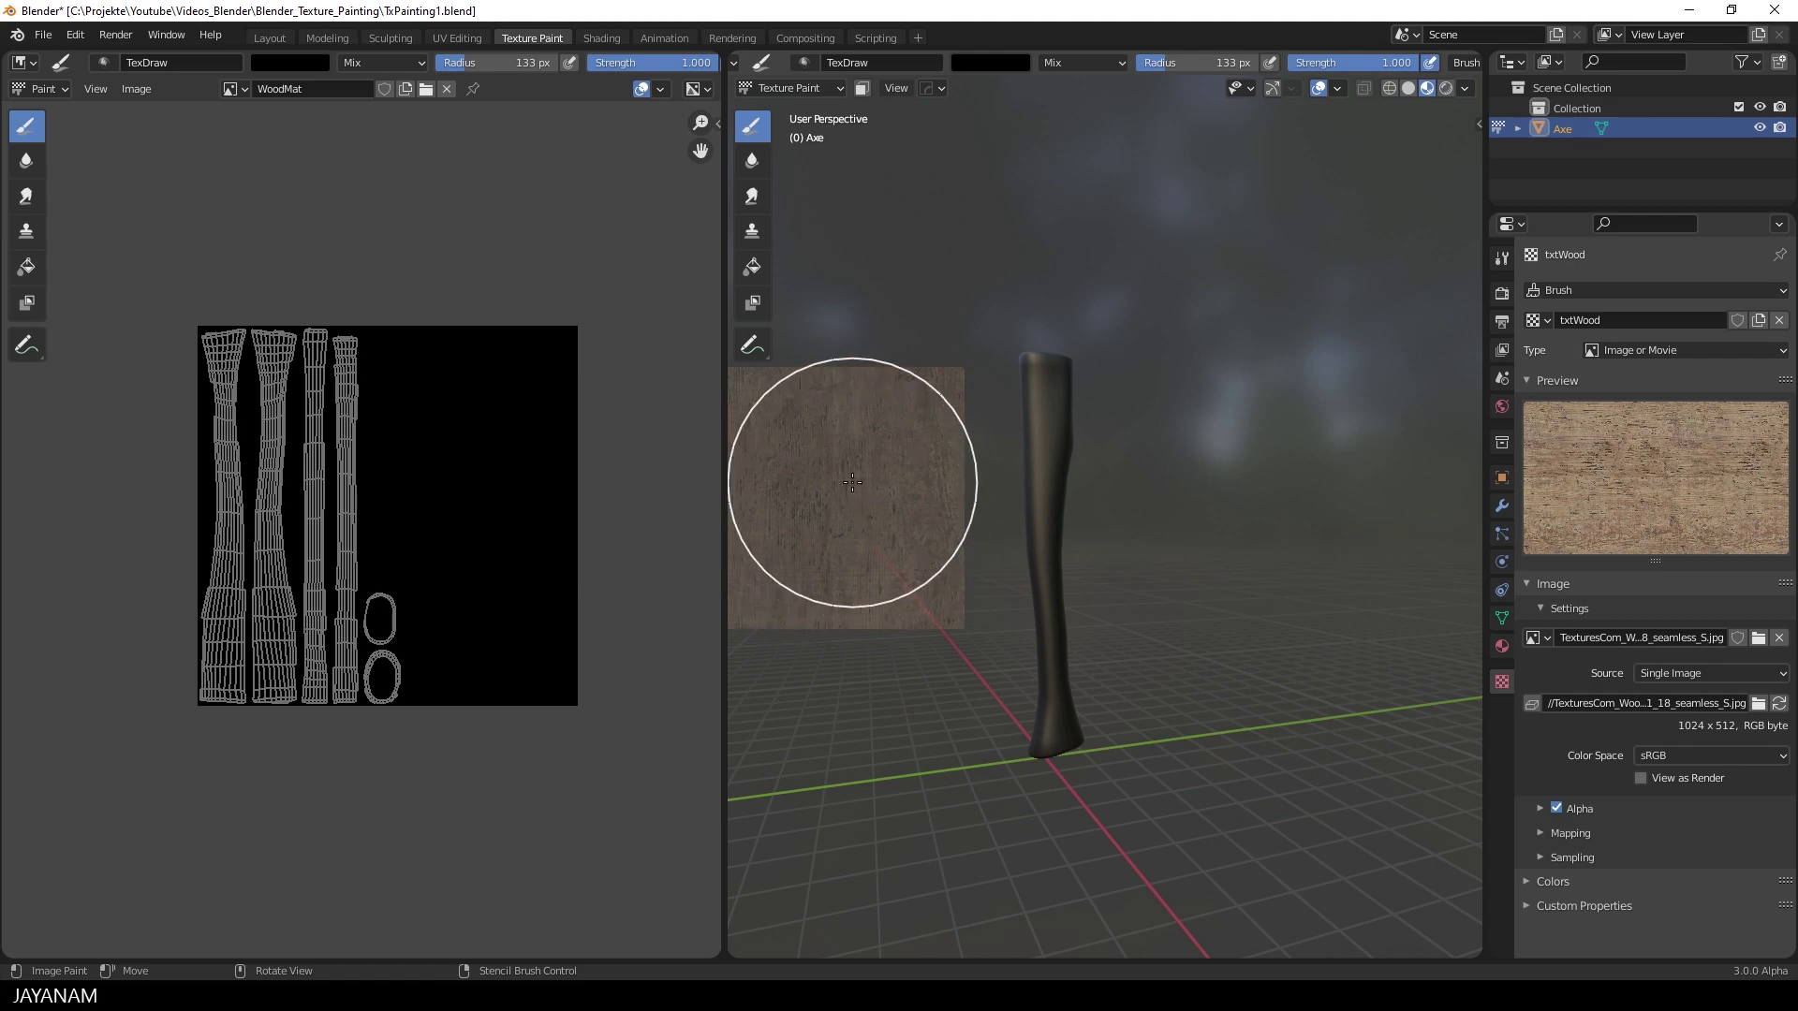
Step: Position the wood stencil and enlarge it over the WoodMat UV layout, keeping the image editor in Paint mode
right_drag(850, 501, 1050, 444)
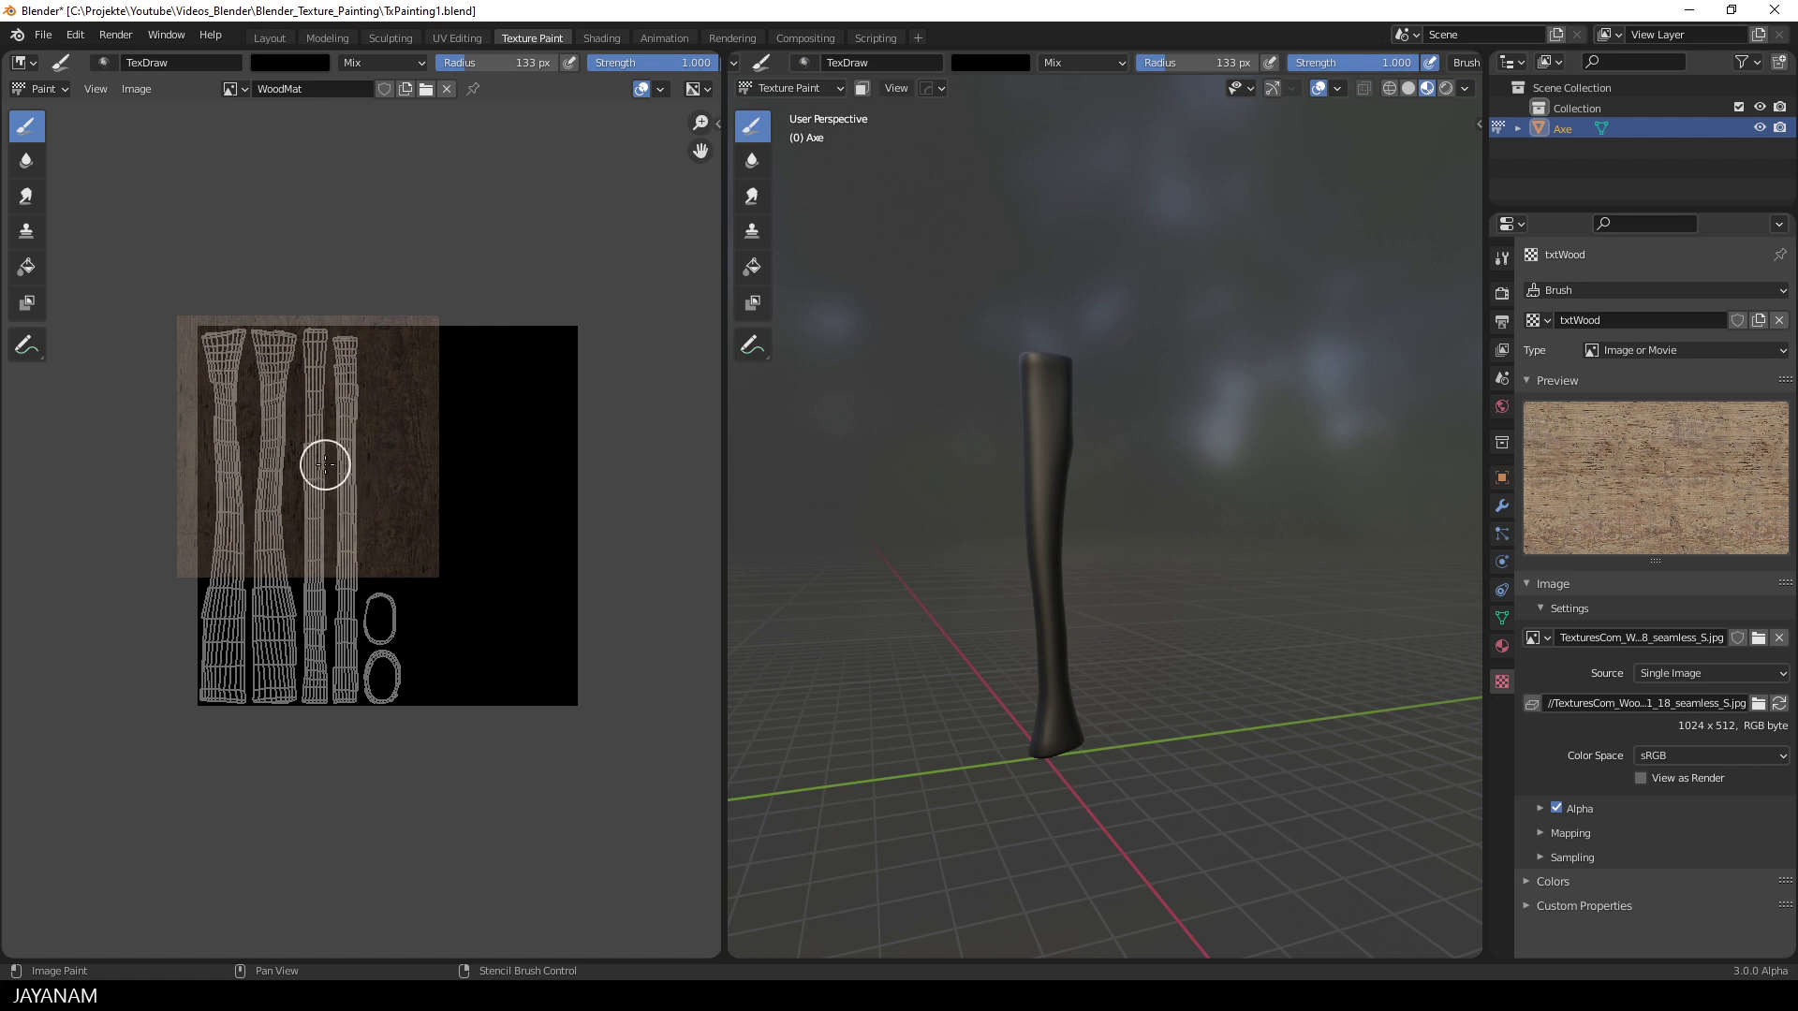
click(68, 89)
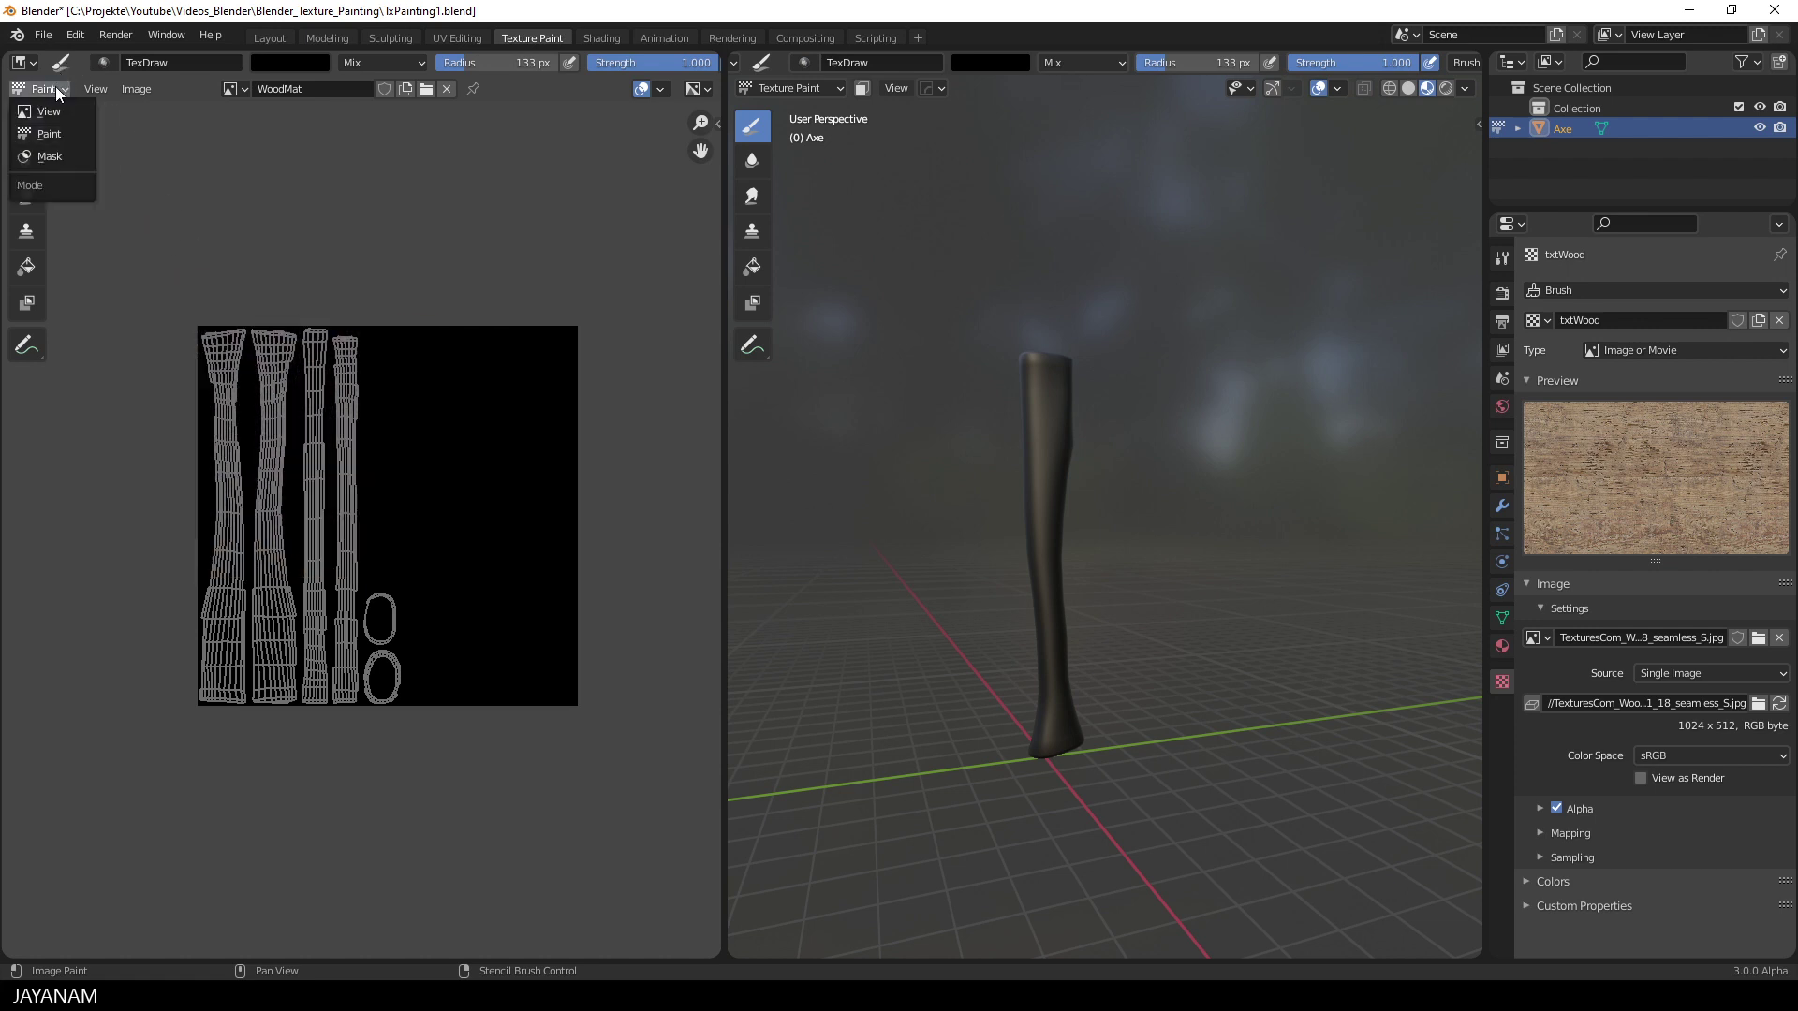
click(56, 133)
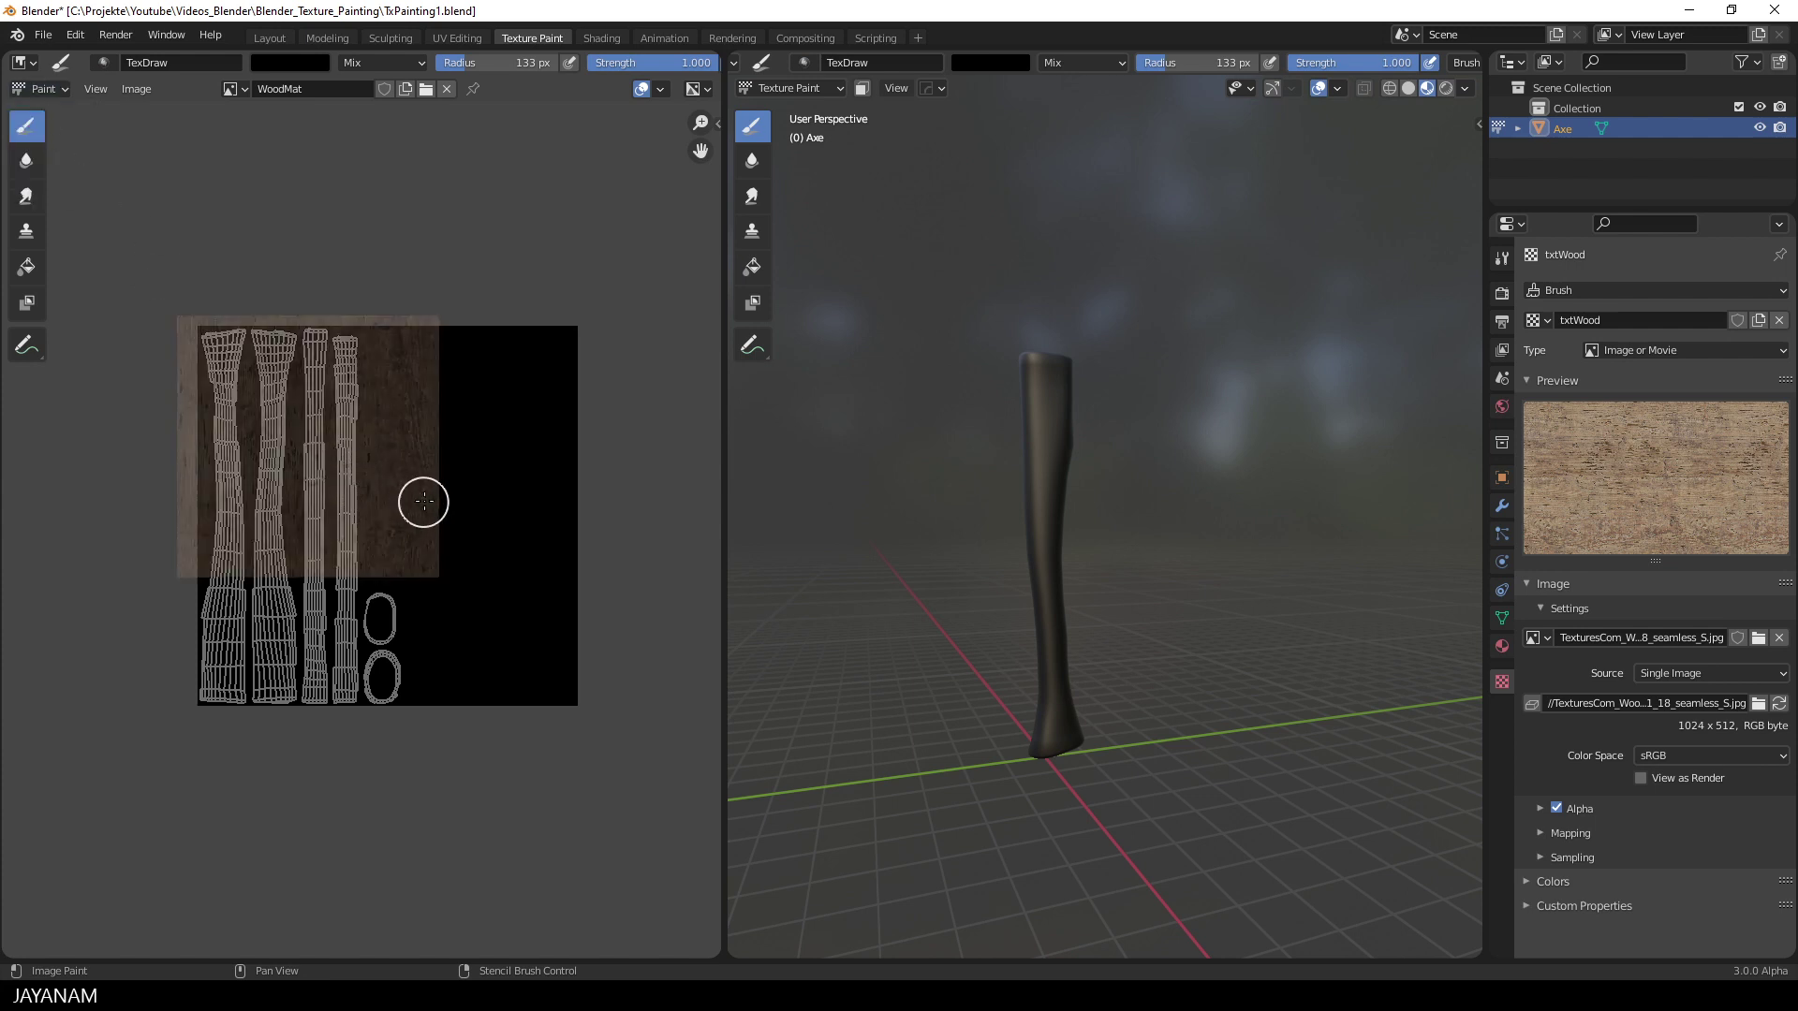
mouse_move(422, 497)
shift+right_down()
mouse_move(458, 509)
mouse_move(422, 530)
mouse_move(465, 533)
shift+right_up()
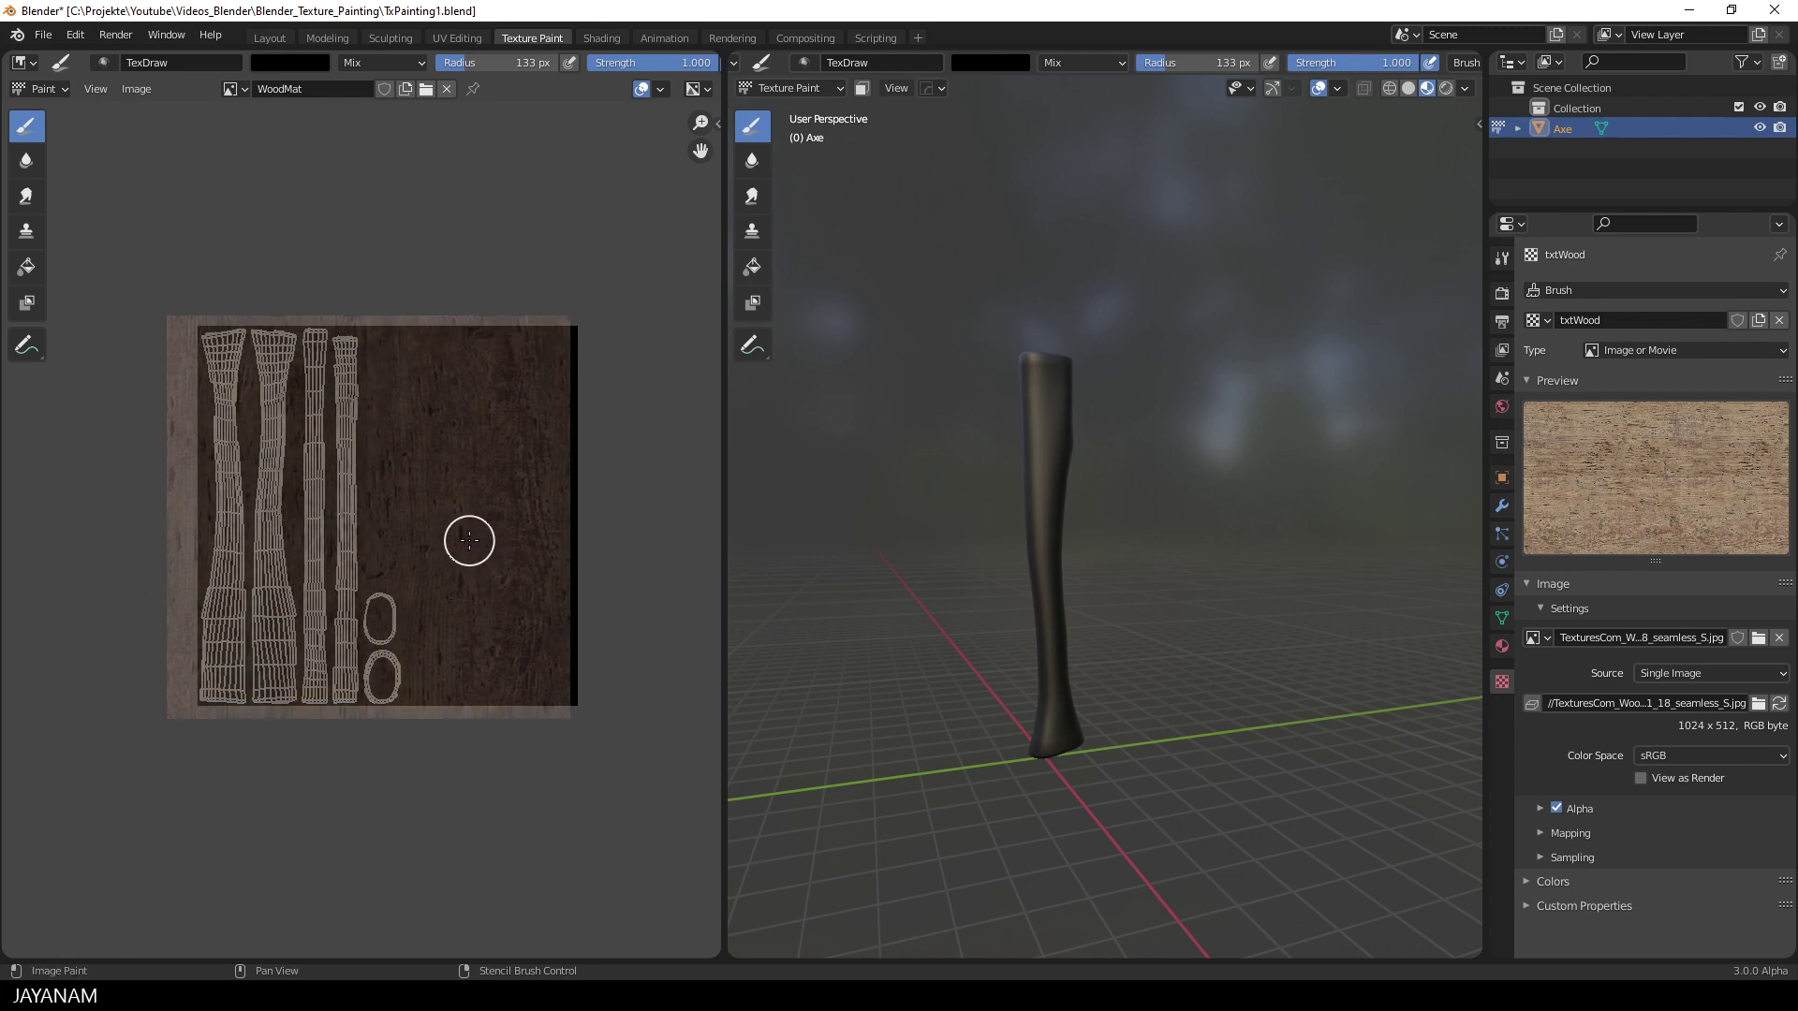
Step: Set the brush colour to white and paint wood grain across the left UV islands
click(283, 64)
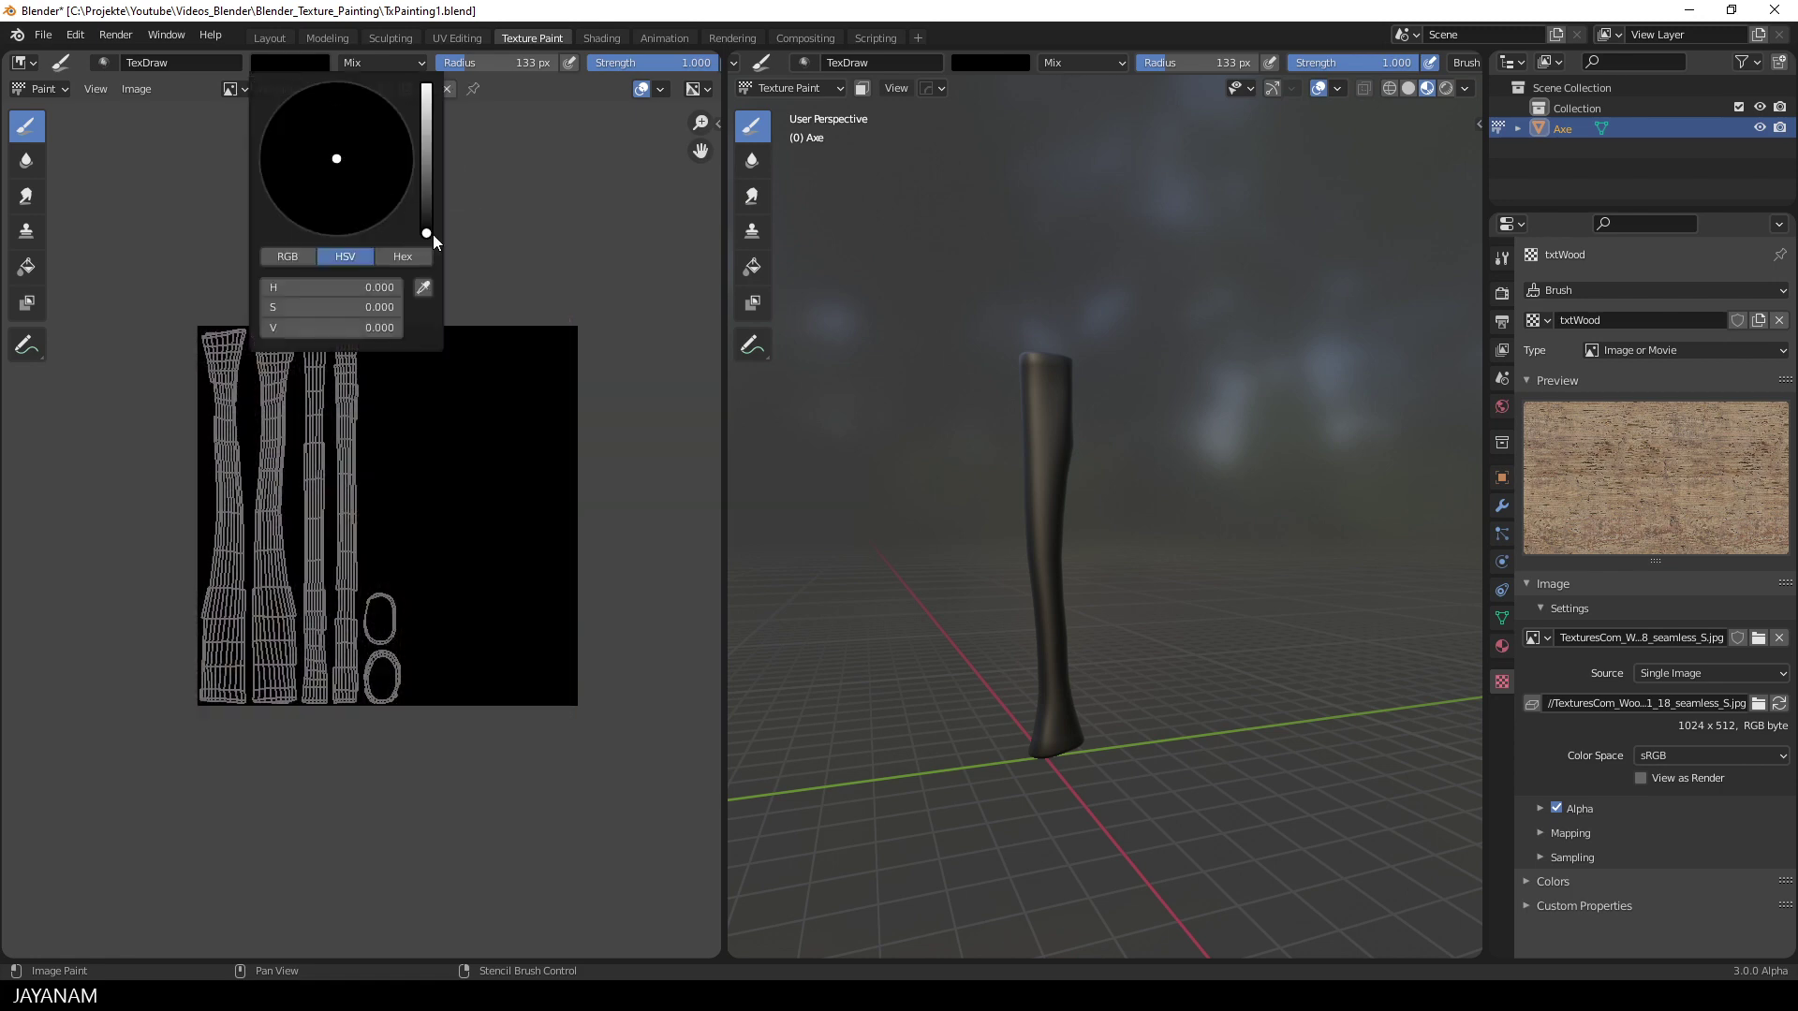
drag(433, 234, 428, 84)
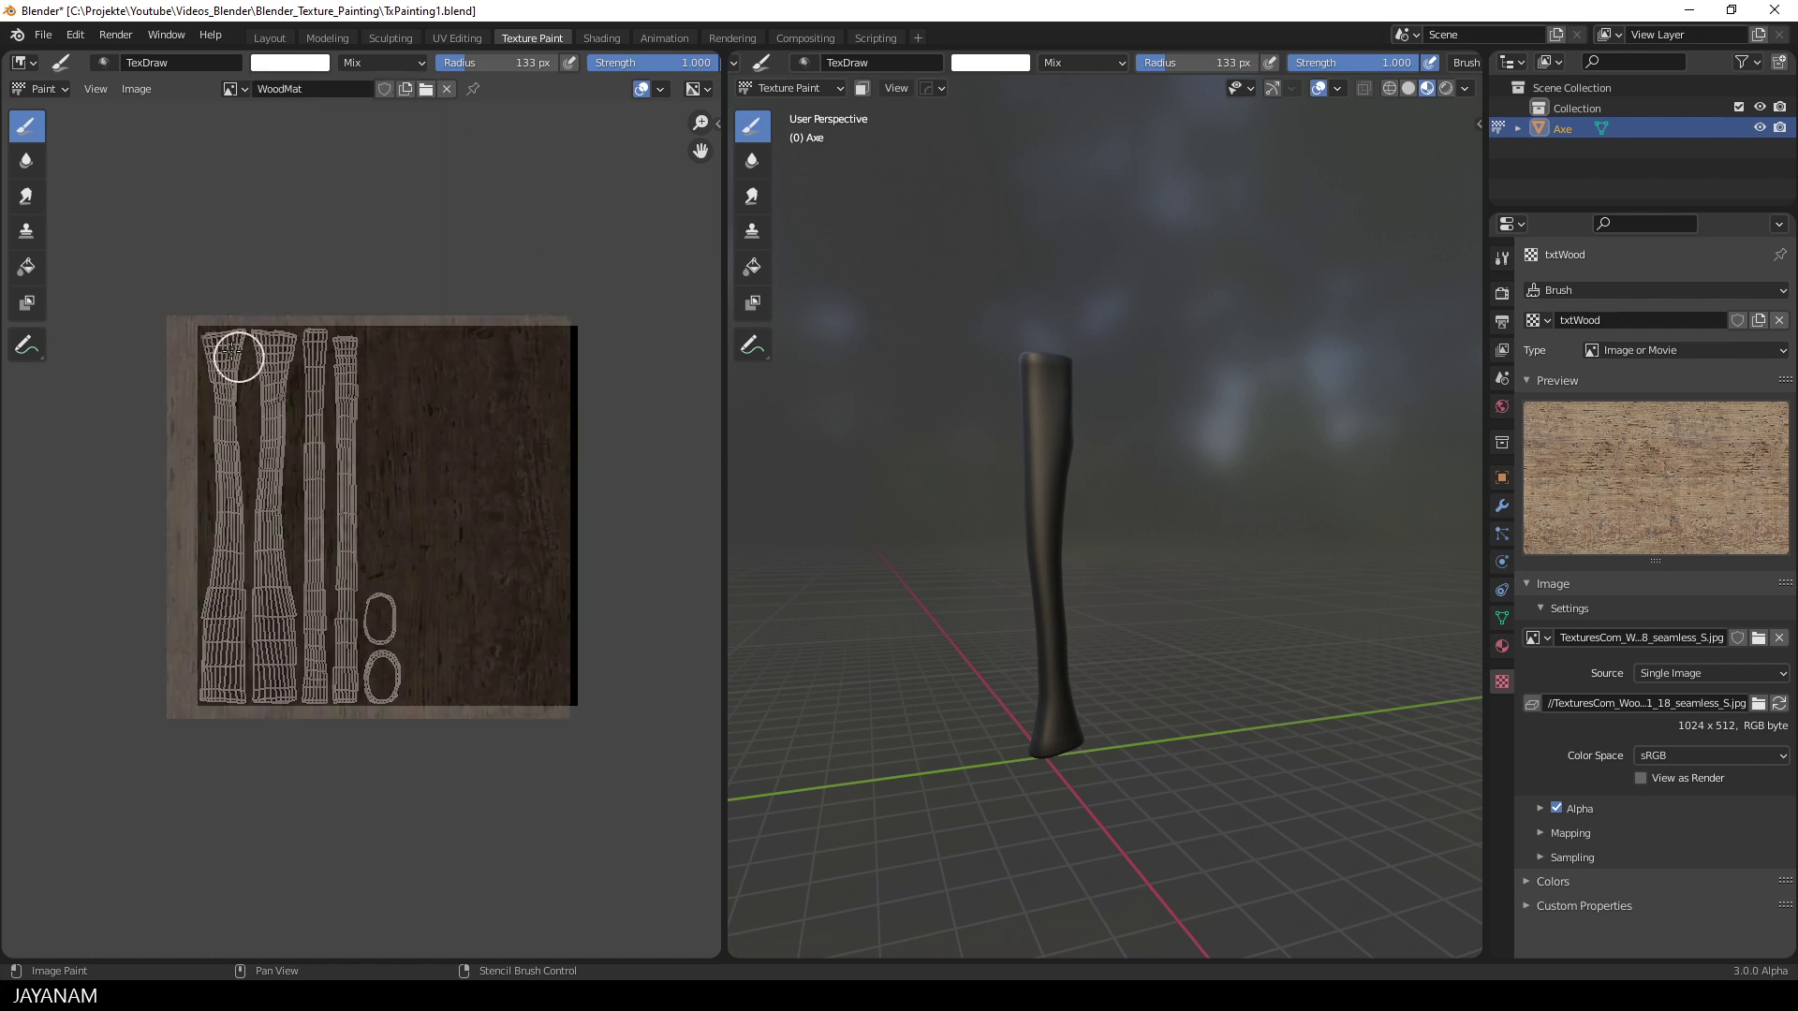
mouse_move(202, 348)
mouse_down()
mouse_move(236, 341)
mouse_move(237, 626)
mouse_move(277, 349)
mouse_move(268, 686)
mouse_move(265, 651)
mouse_move(318, 626)
mouse_move(341, 337)
mouse_move(369, 682)
mouse_move(245, 367)
mouse_move(216, 686)
mouse_move(252, 334)
mouse_up()
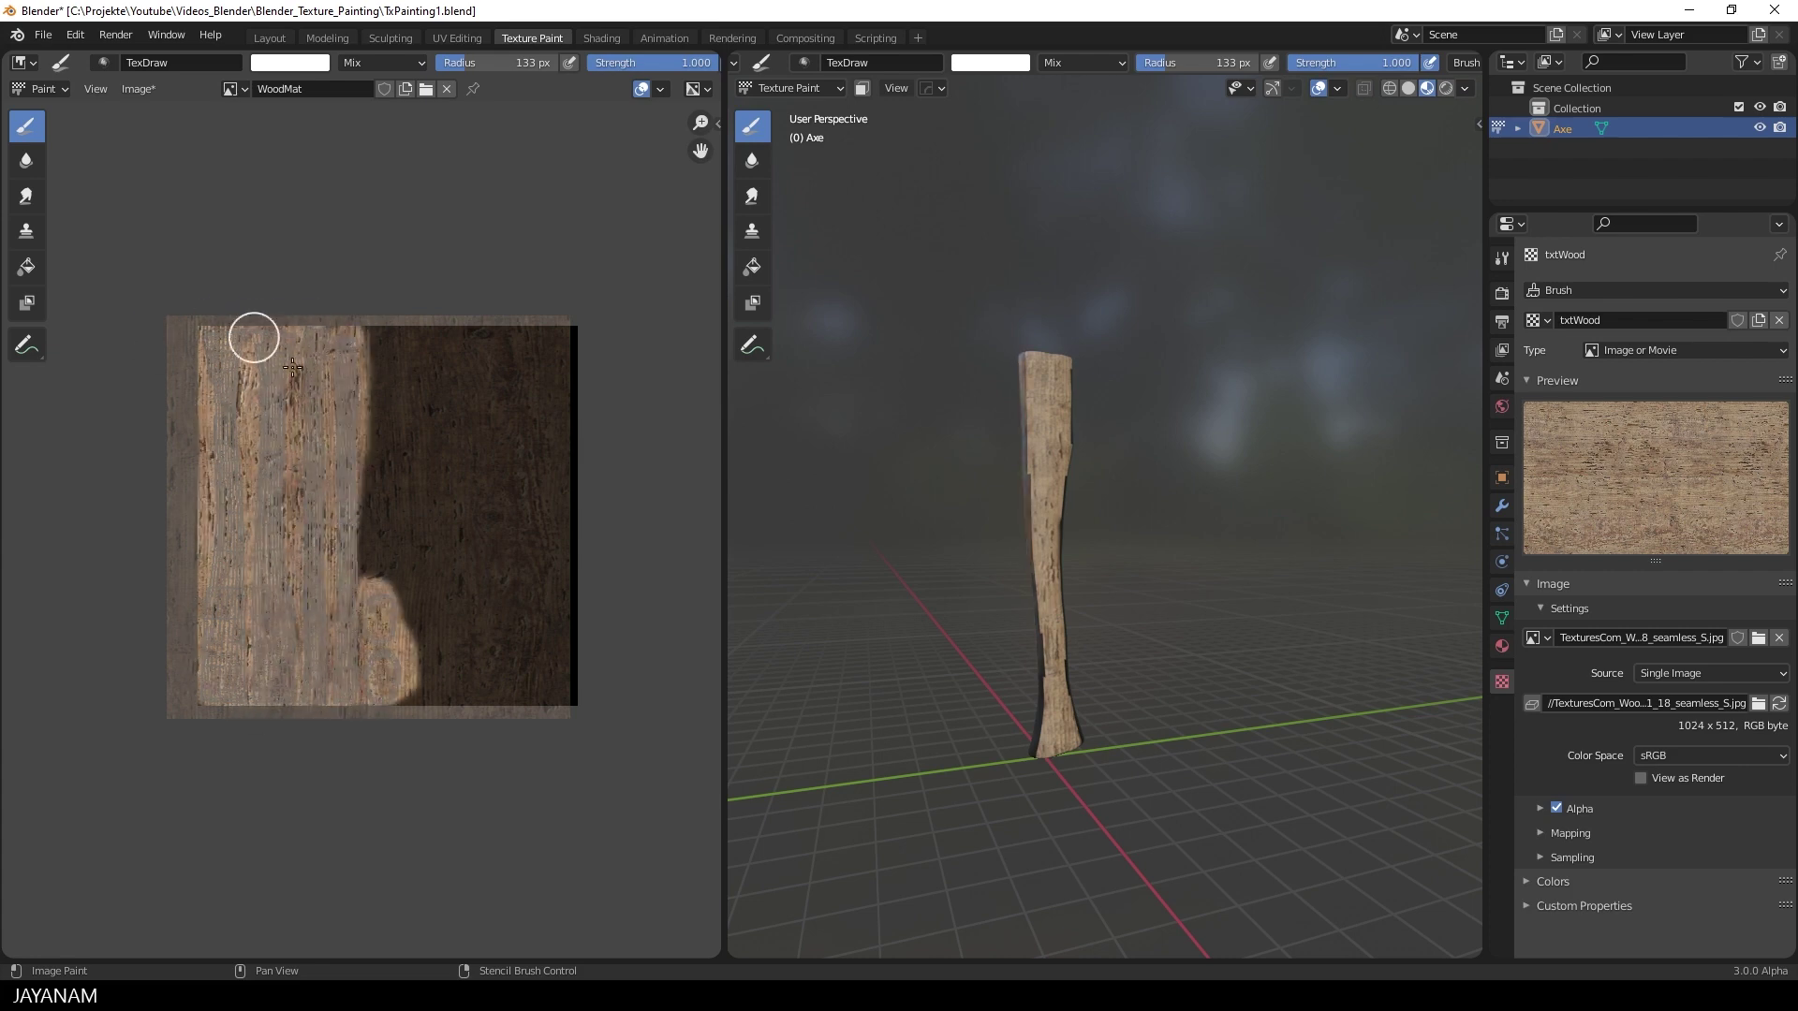
mouse_move(1285, 602)
middle_down()
mouse_move(1165, 611)
mouse_move(1193, 633)
mouse_move(1398, 569)
mouse_move(1248, 593)
middle_up()
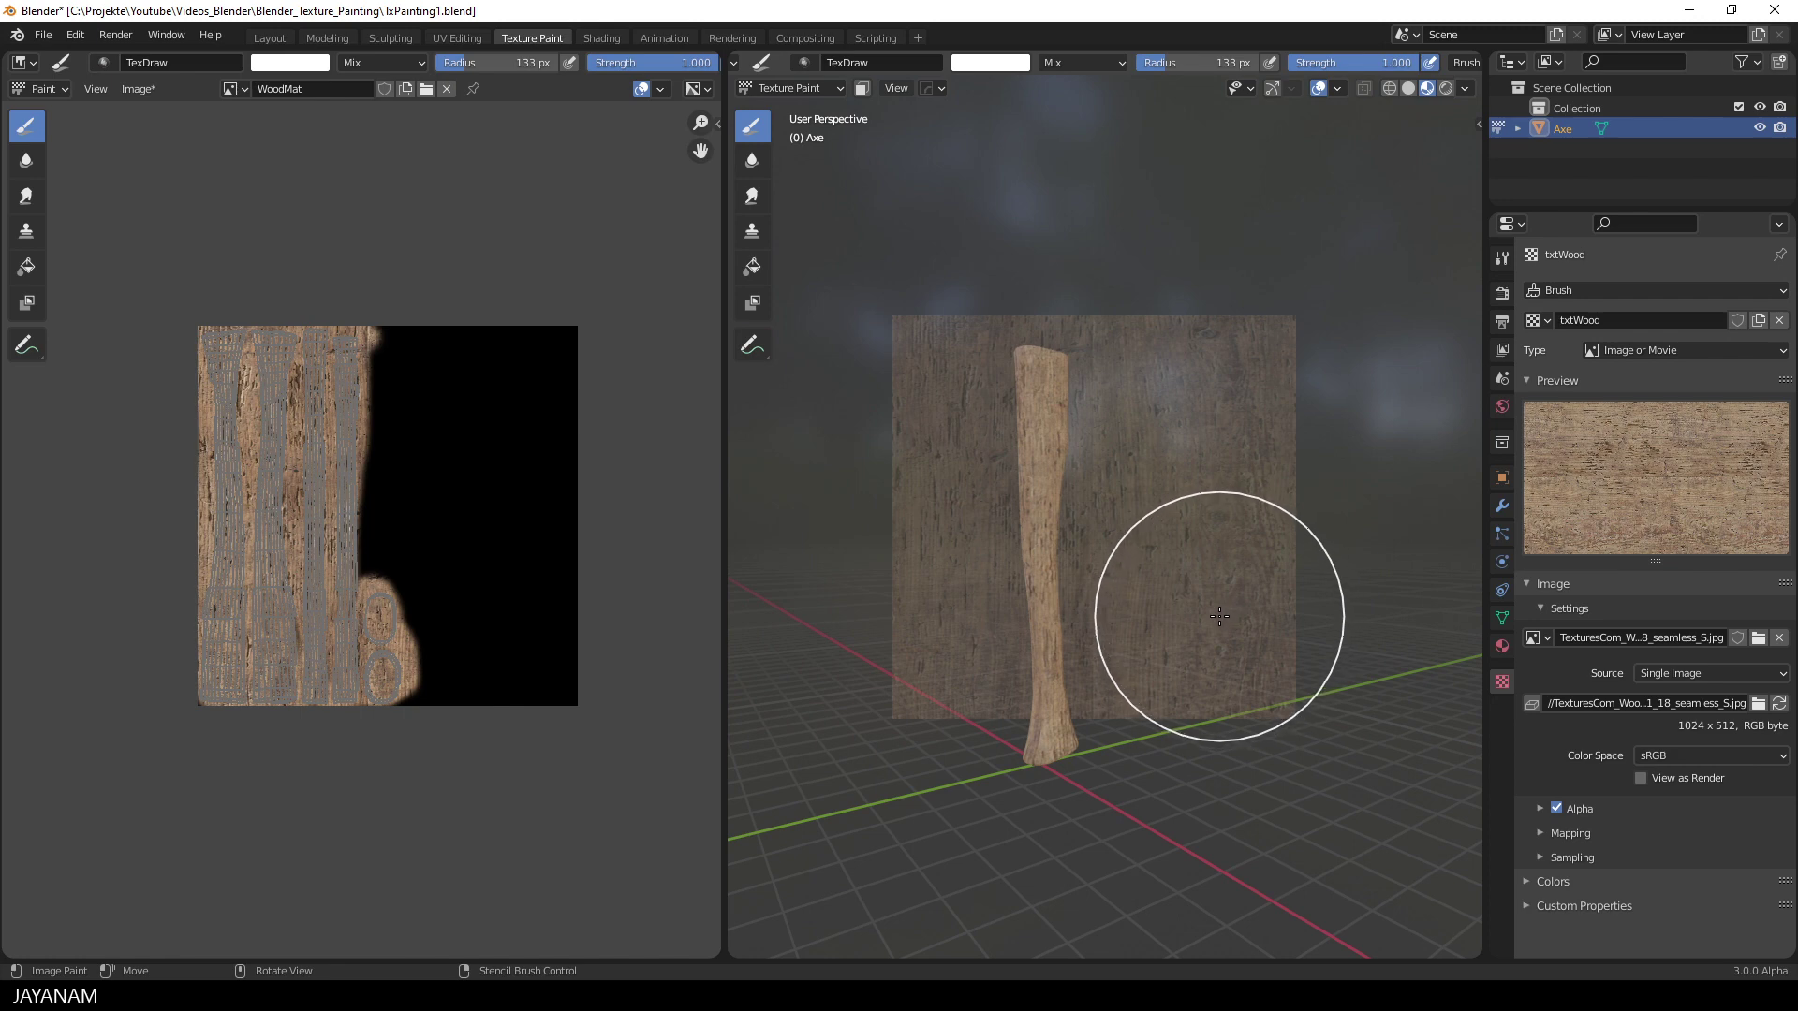
Step: Unlink the wood image from txtWood, remove txtWood from the brush, and save the file
click(1780, 639)
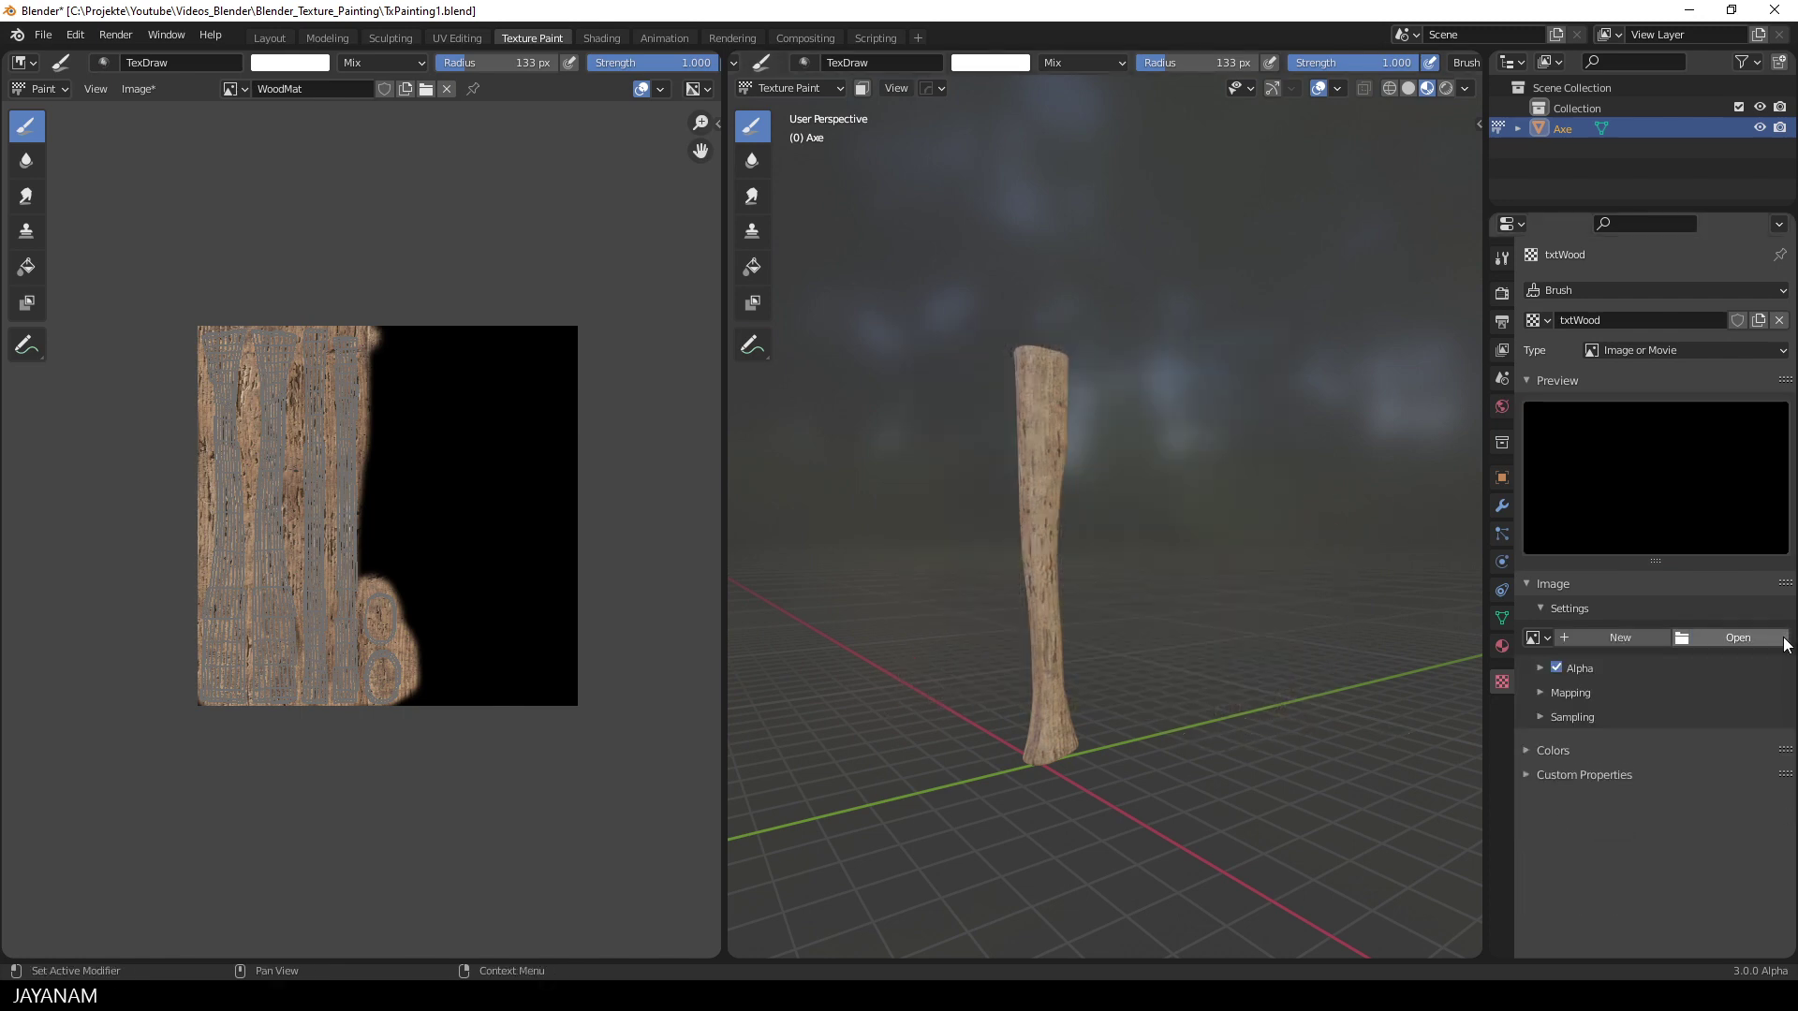
click(1502, 258)
scroll(1651, 537, down, 8)
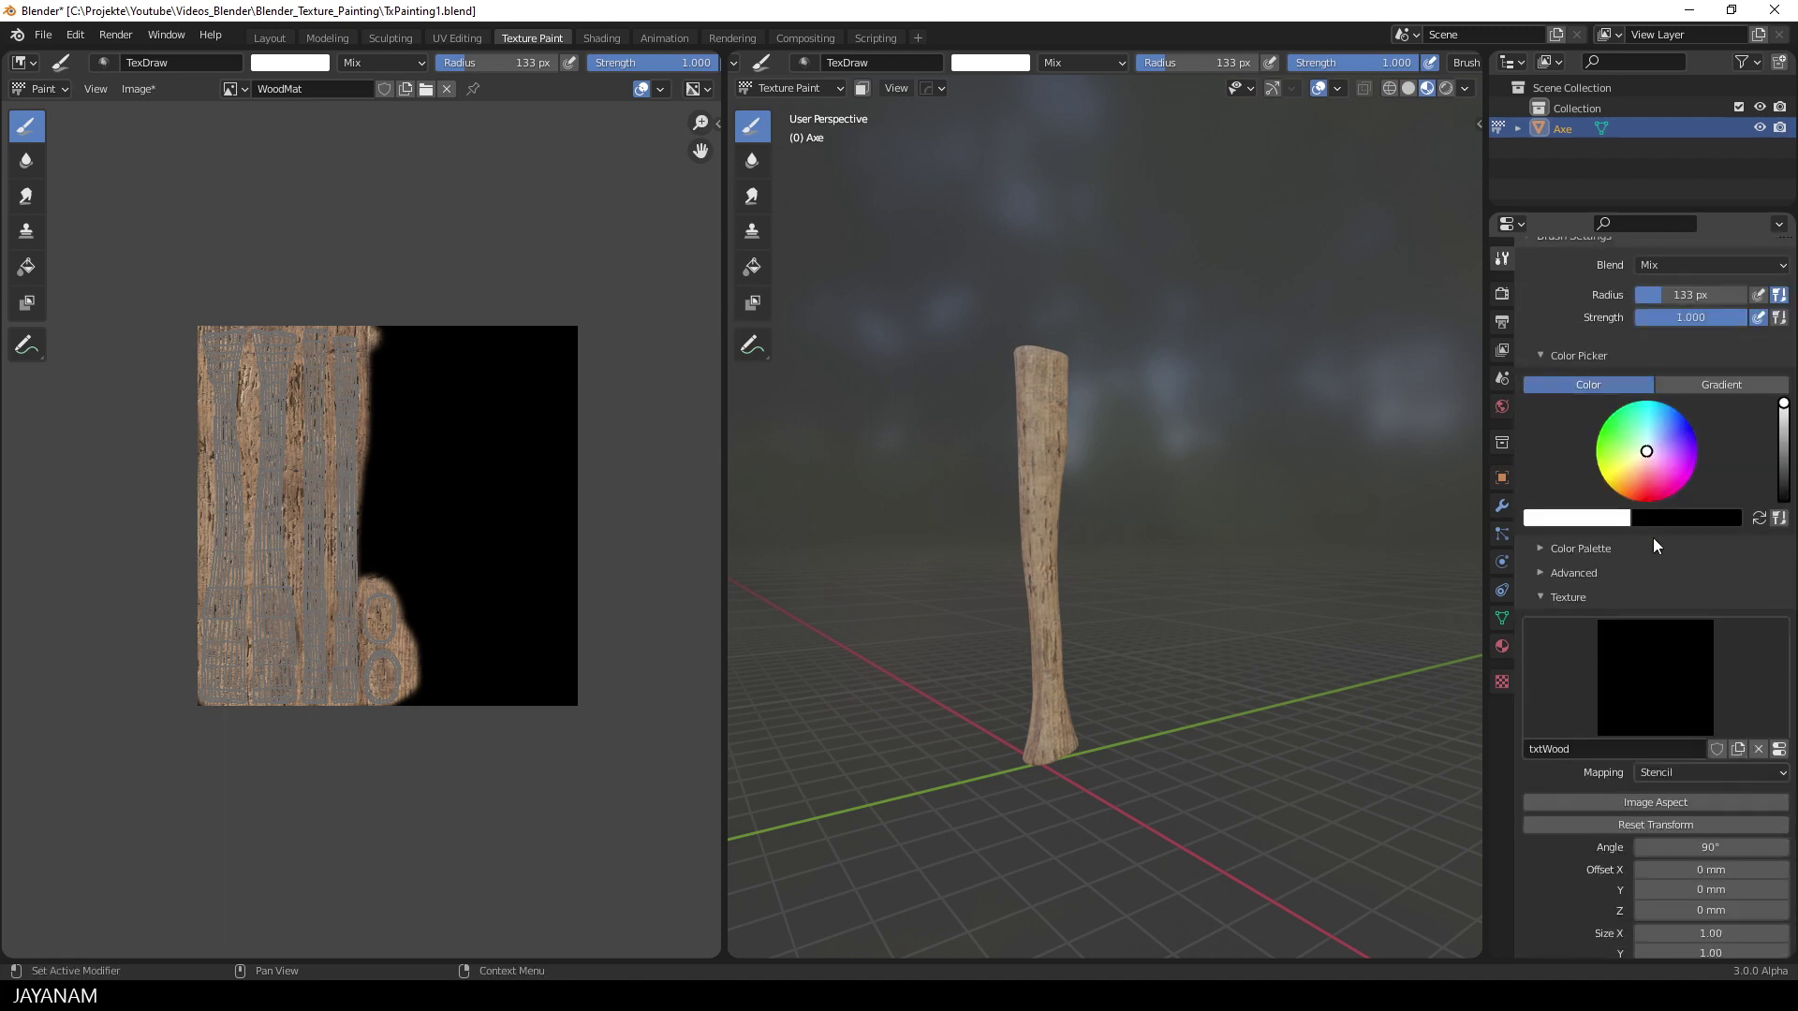
click(1758, 749)
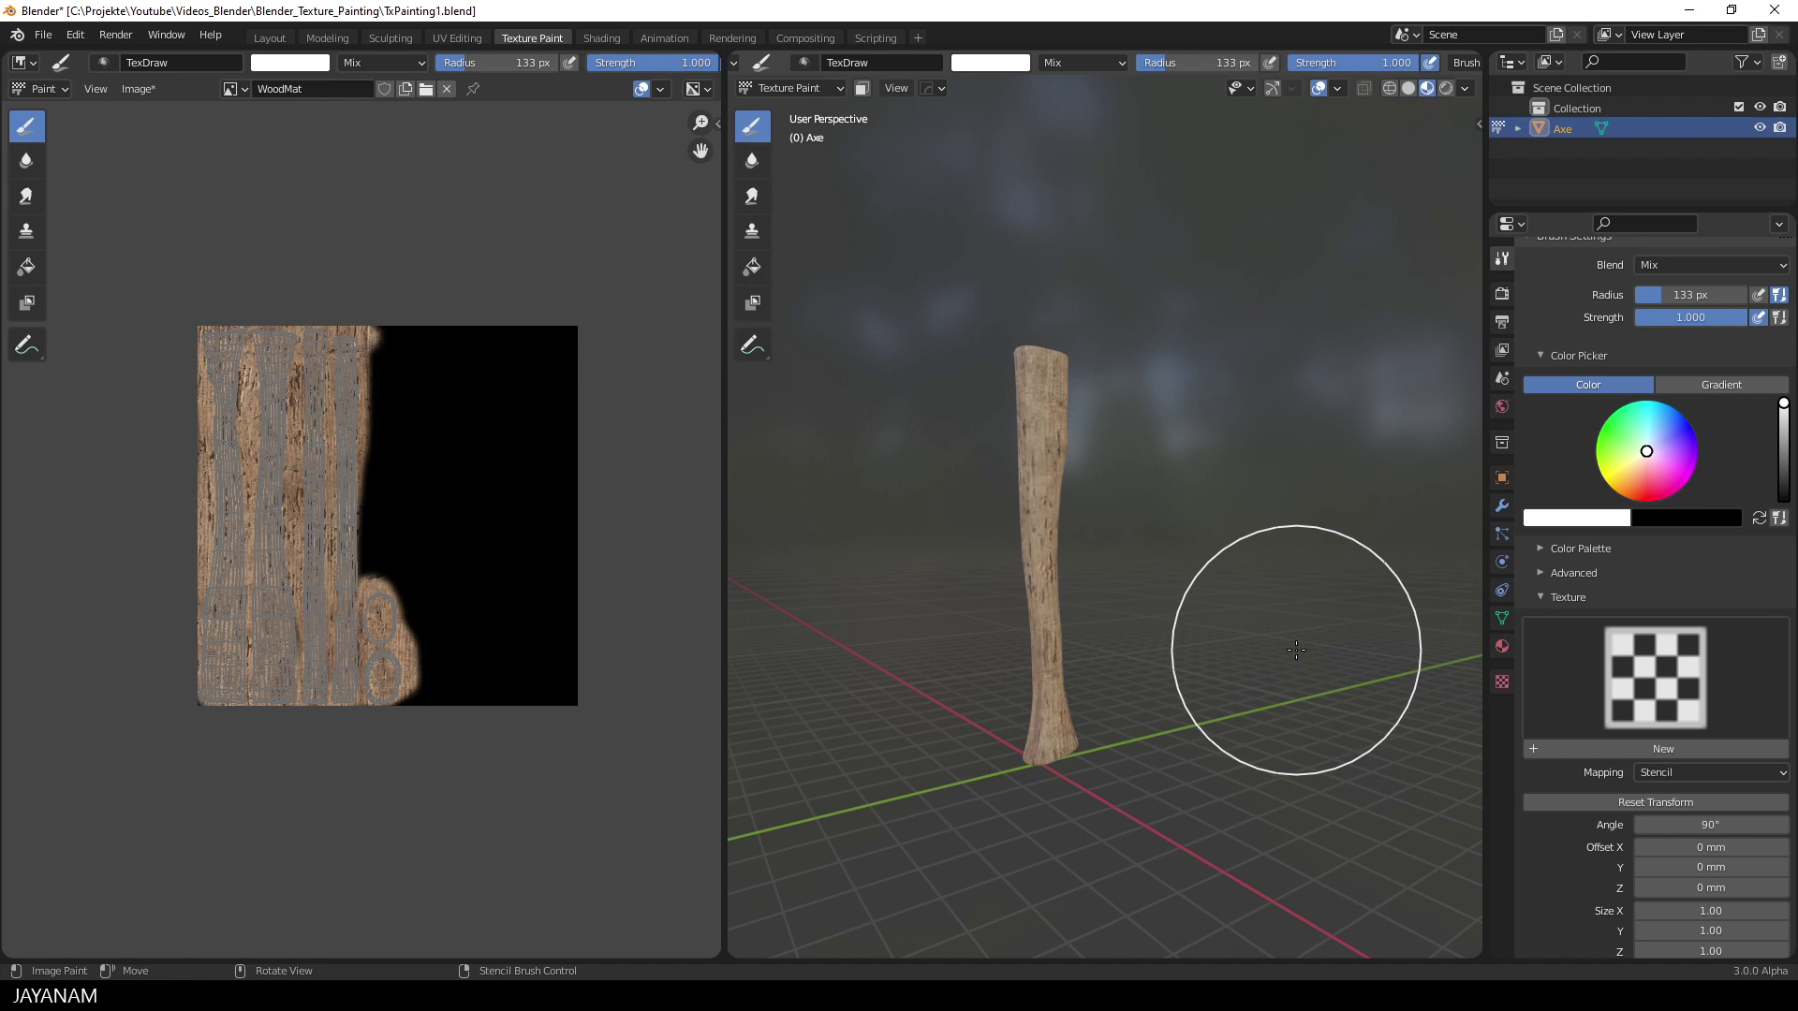
key(ctrl+s)
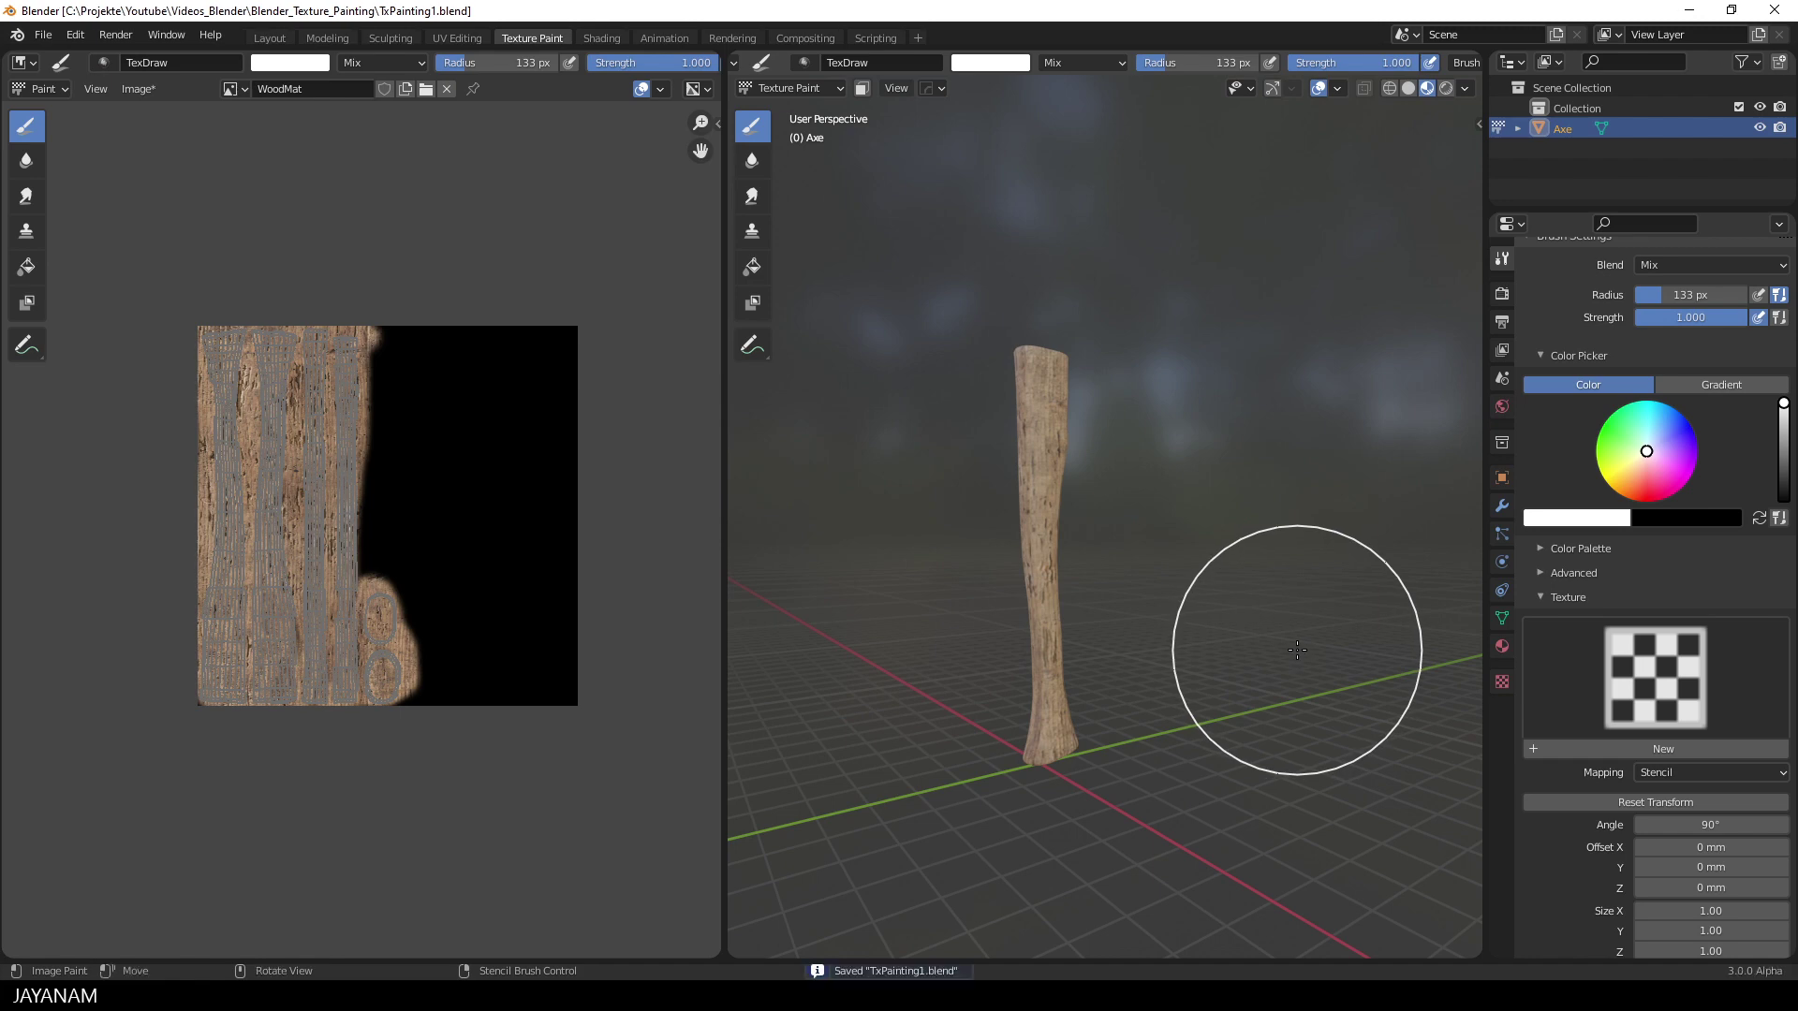
Step: Switch to the Layout workspace with Material Preview shading
click(274, 39)
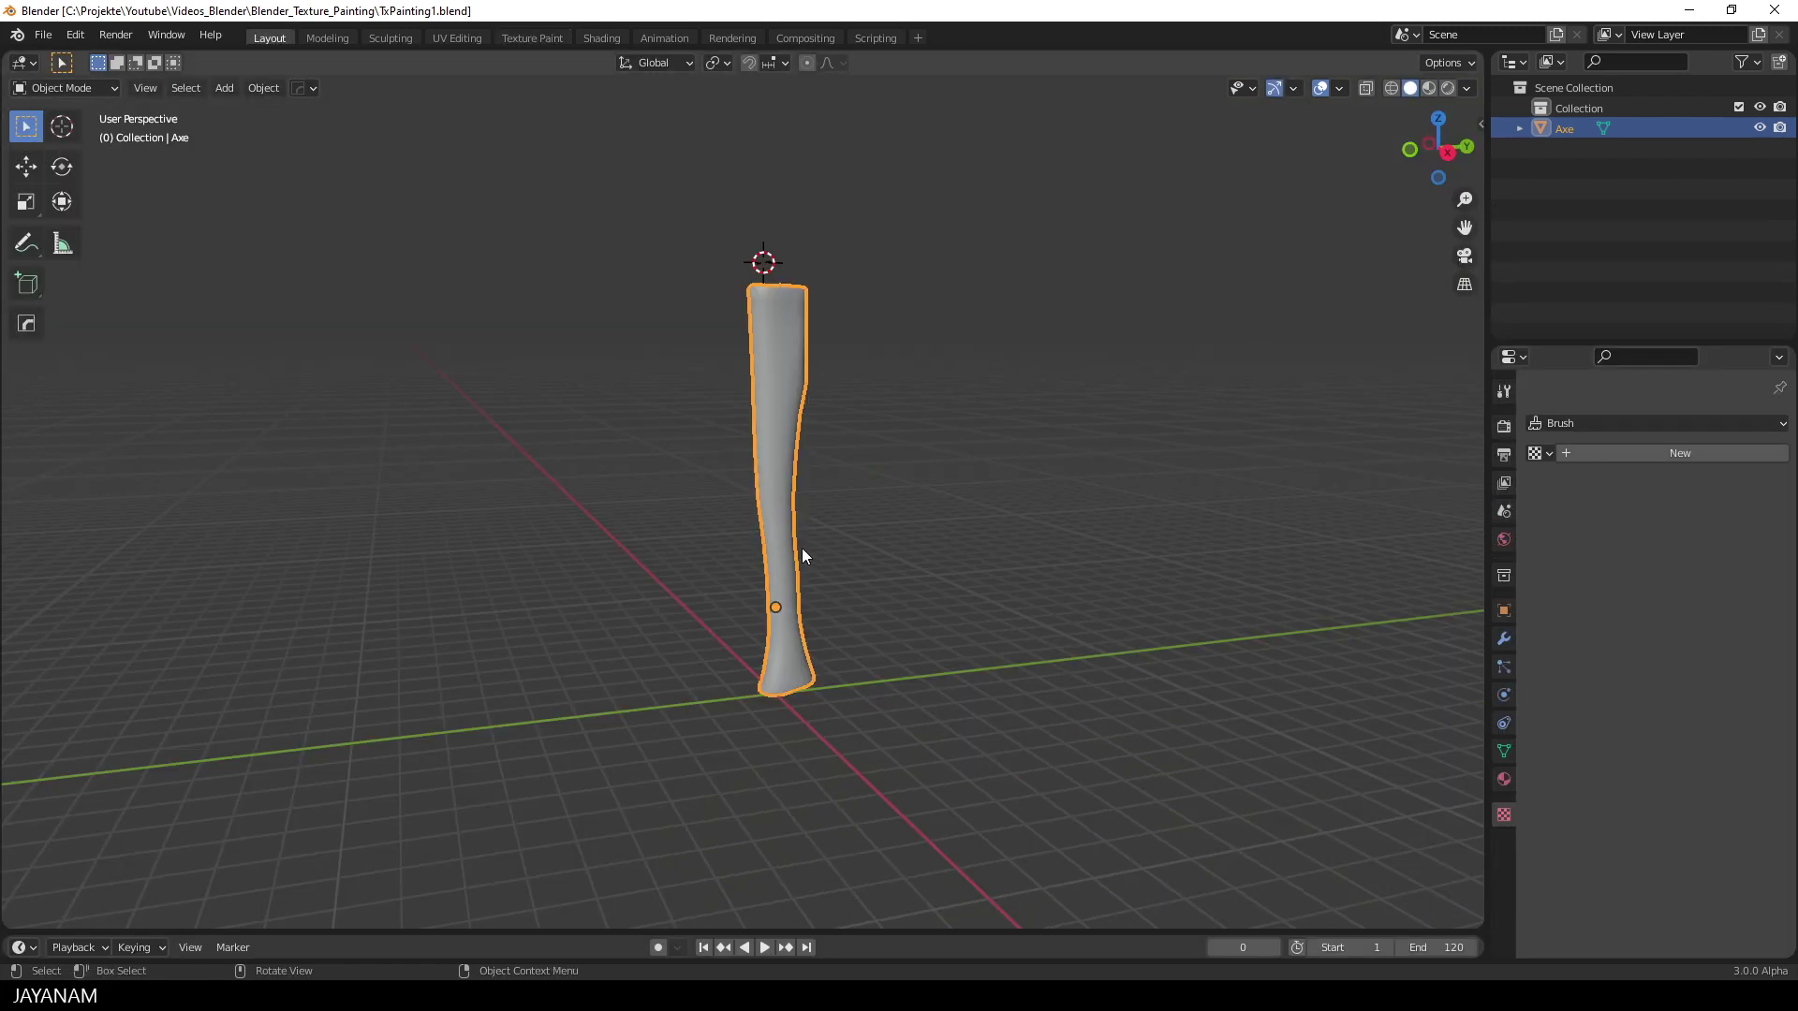
click(1430, 88)
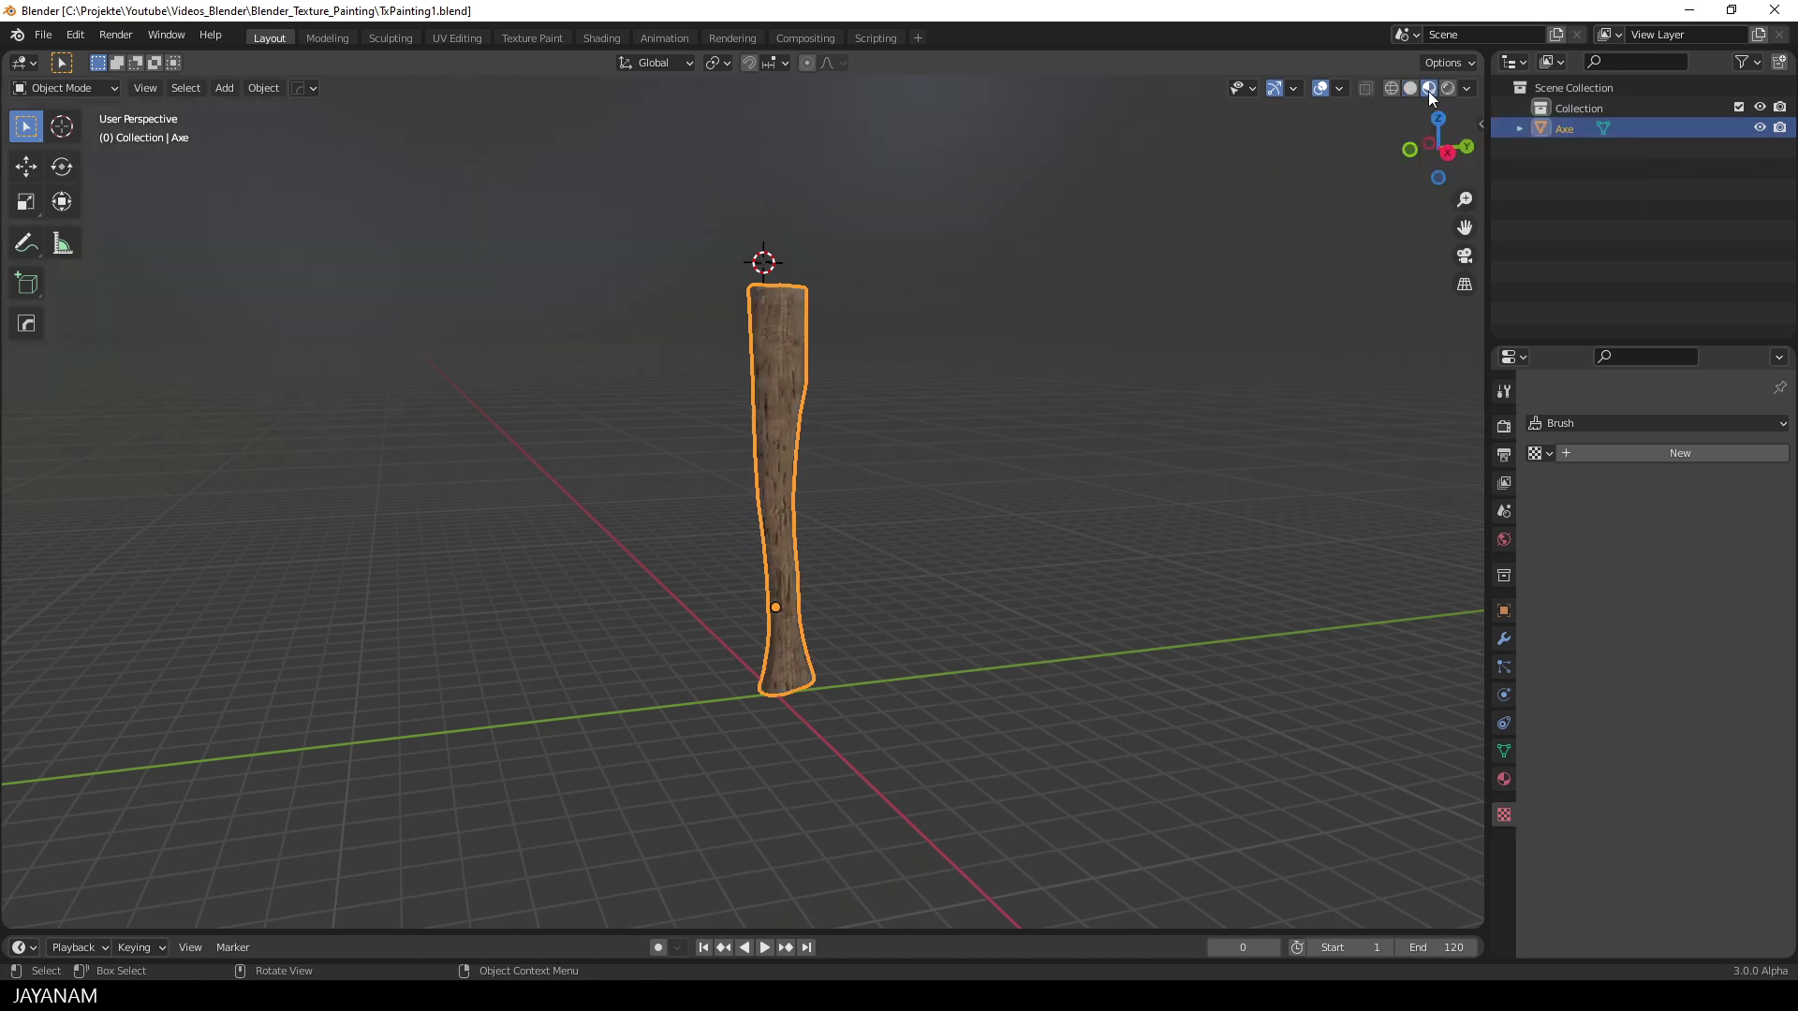
mouse_move(907, 655)
middle_down()
mouse_move(887, 642)
mouse_move(1129, 611)
mouse_move(811, 609)
mouse_move(1075, 671)
middle_up()
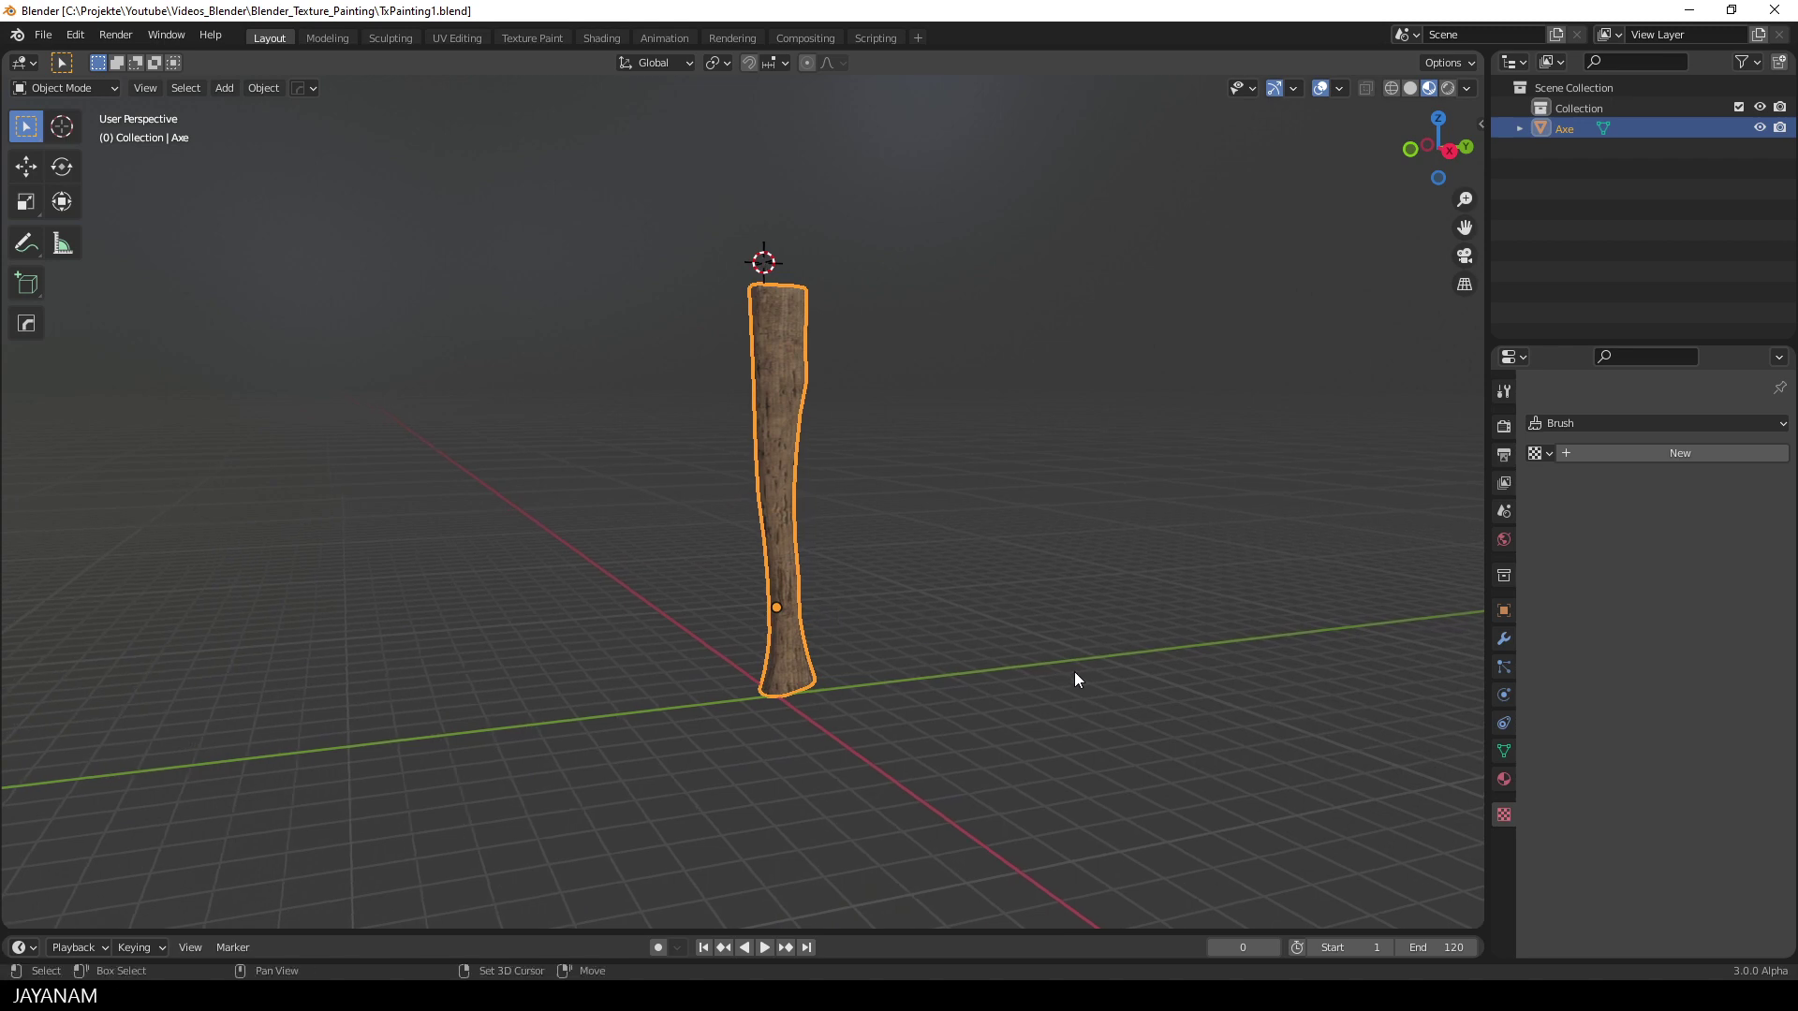
Step: Add a Sun light, move it out beside the axe handle and angle it toward the handle
key(shift+a)
mouse_move(1075, 672)
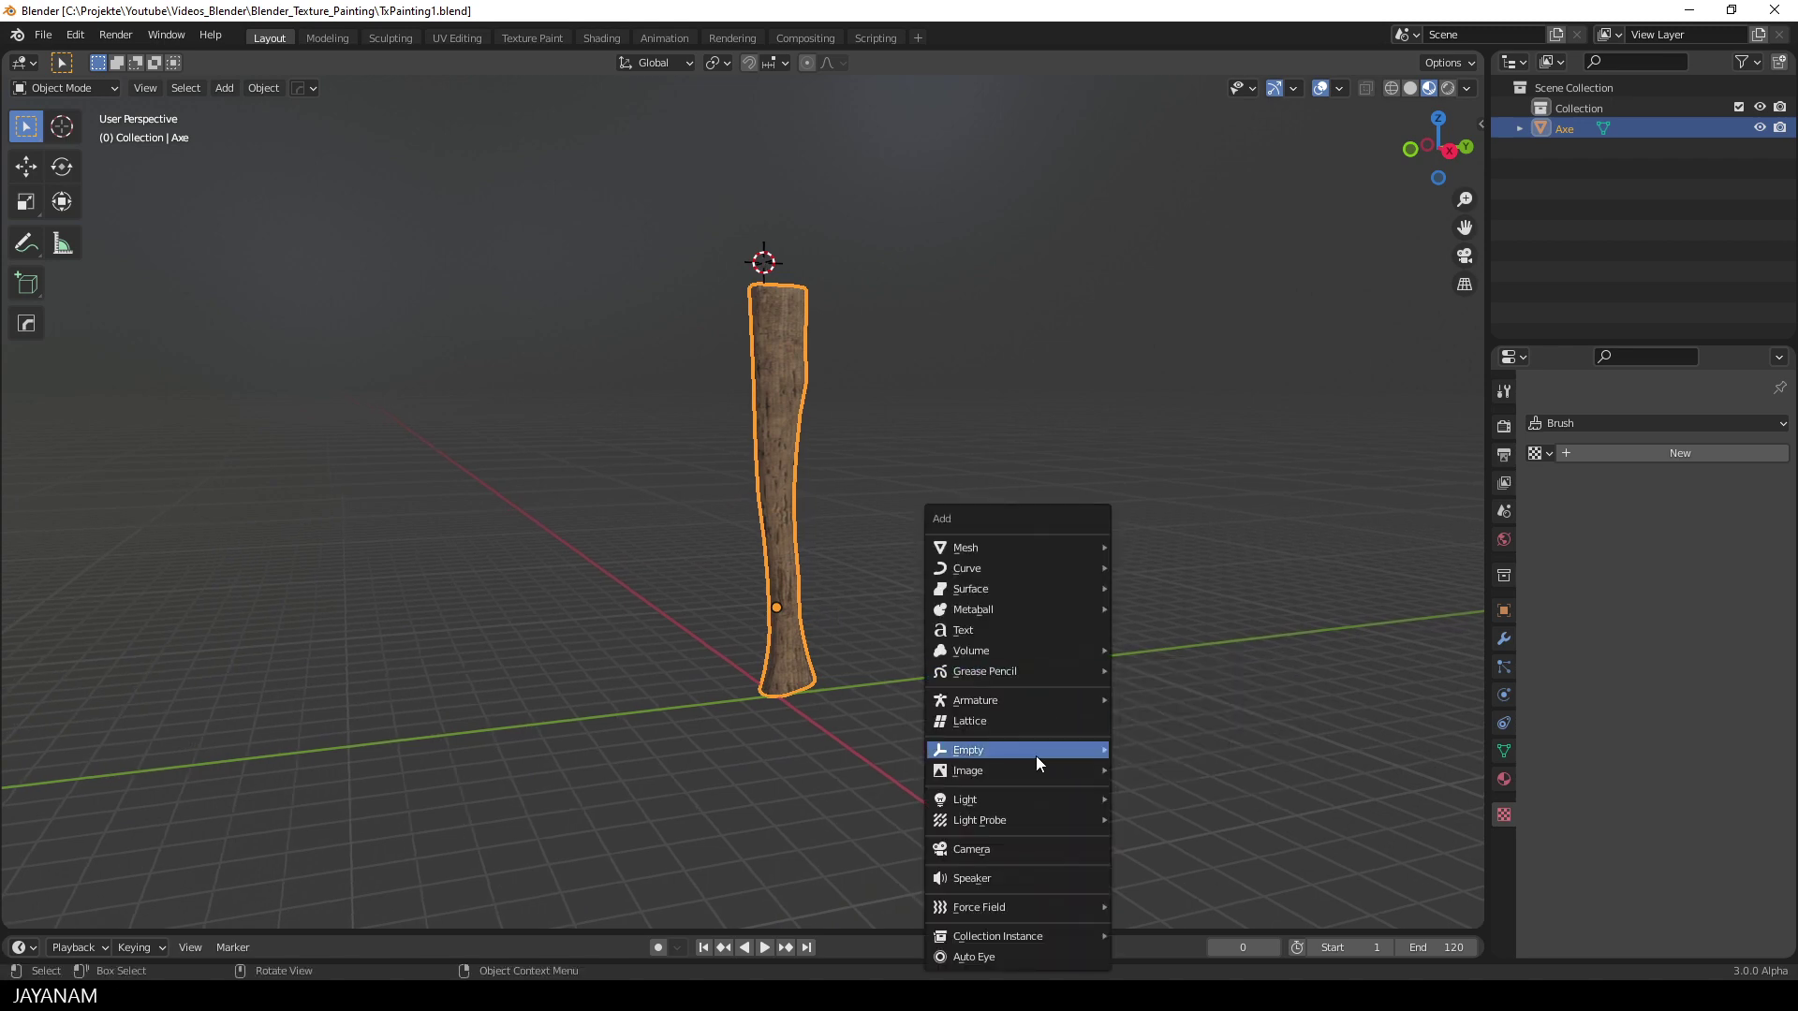
mouse_move(1026, 799)
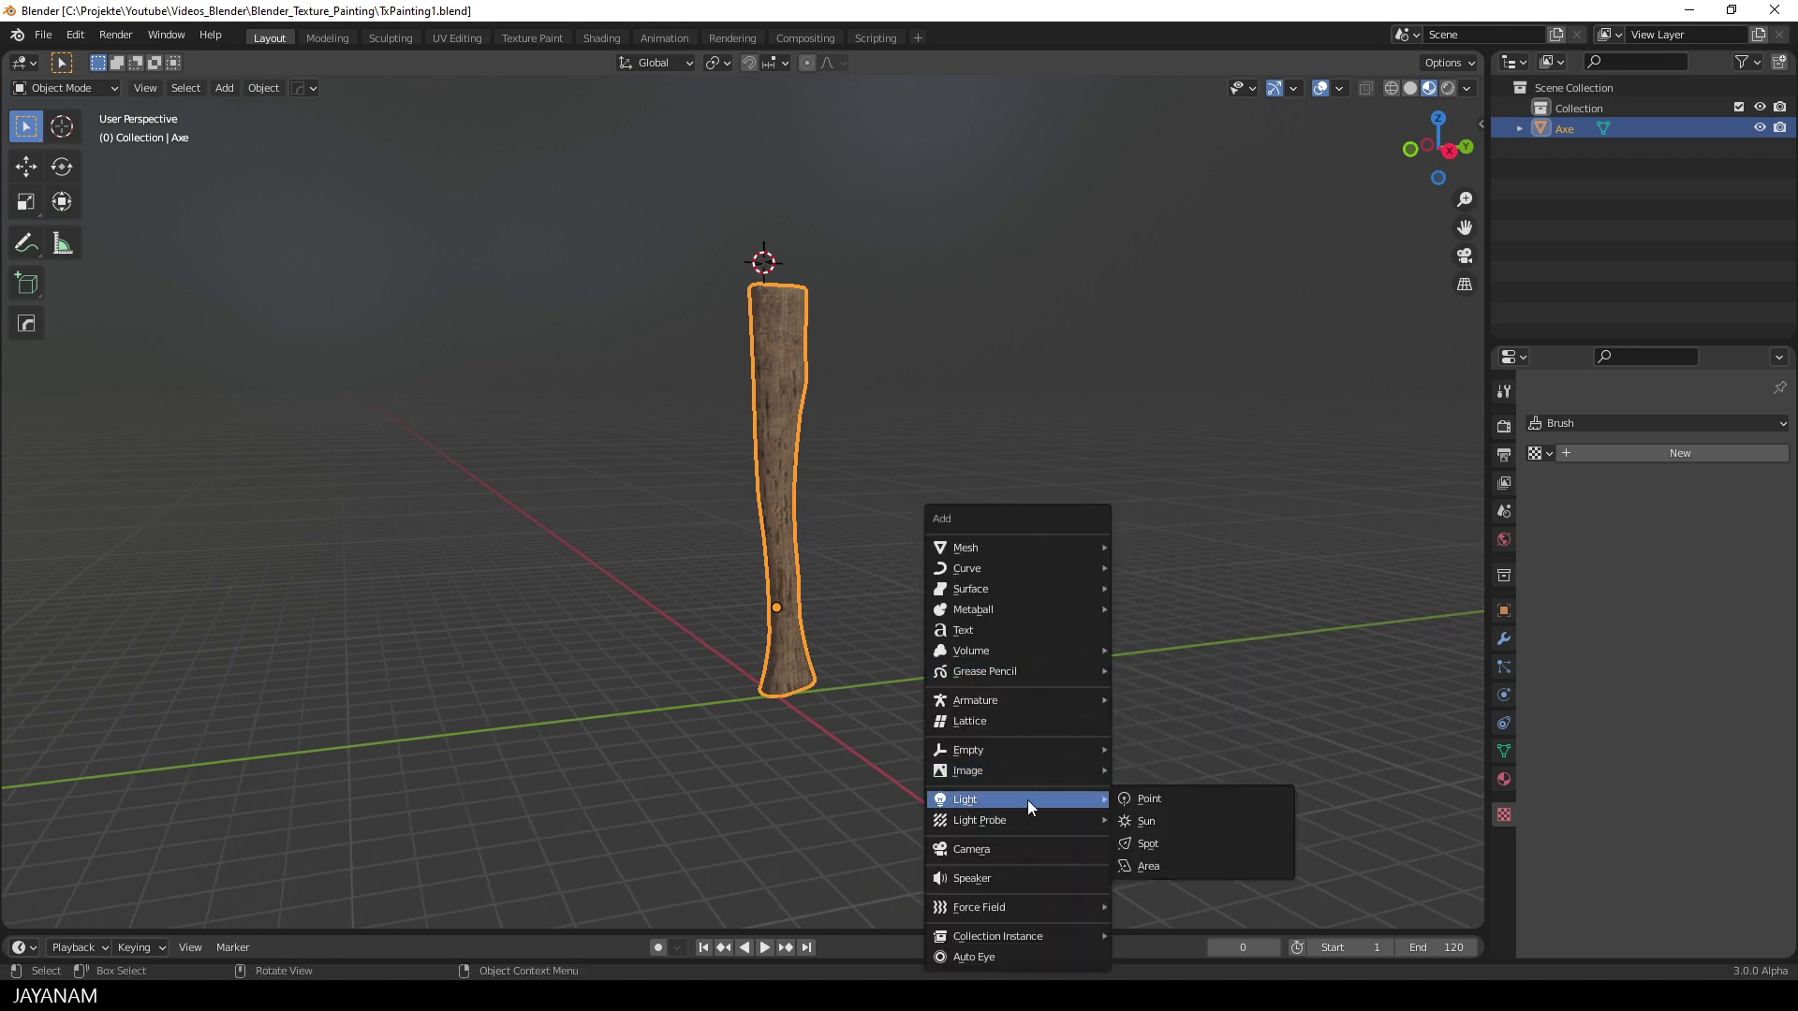
click(1148, 820)
key(KP_3)
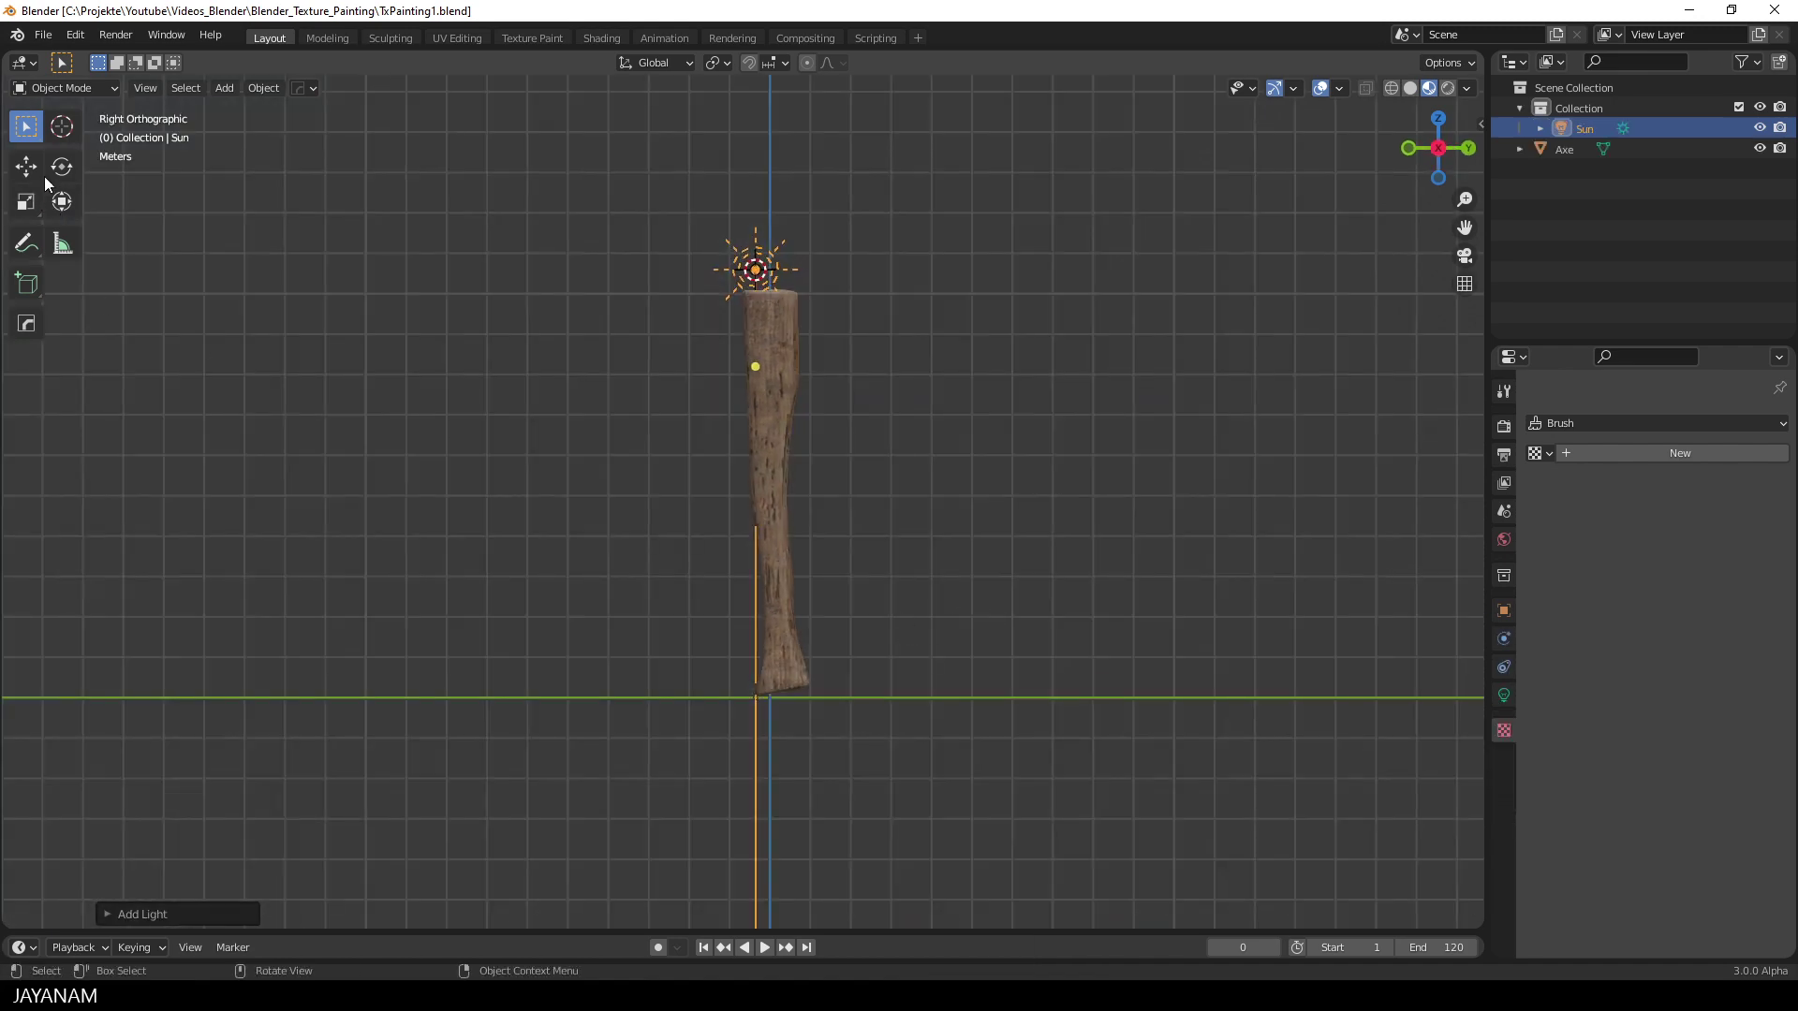
click(61, 201)
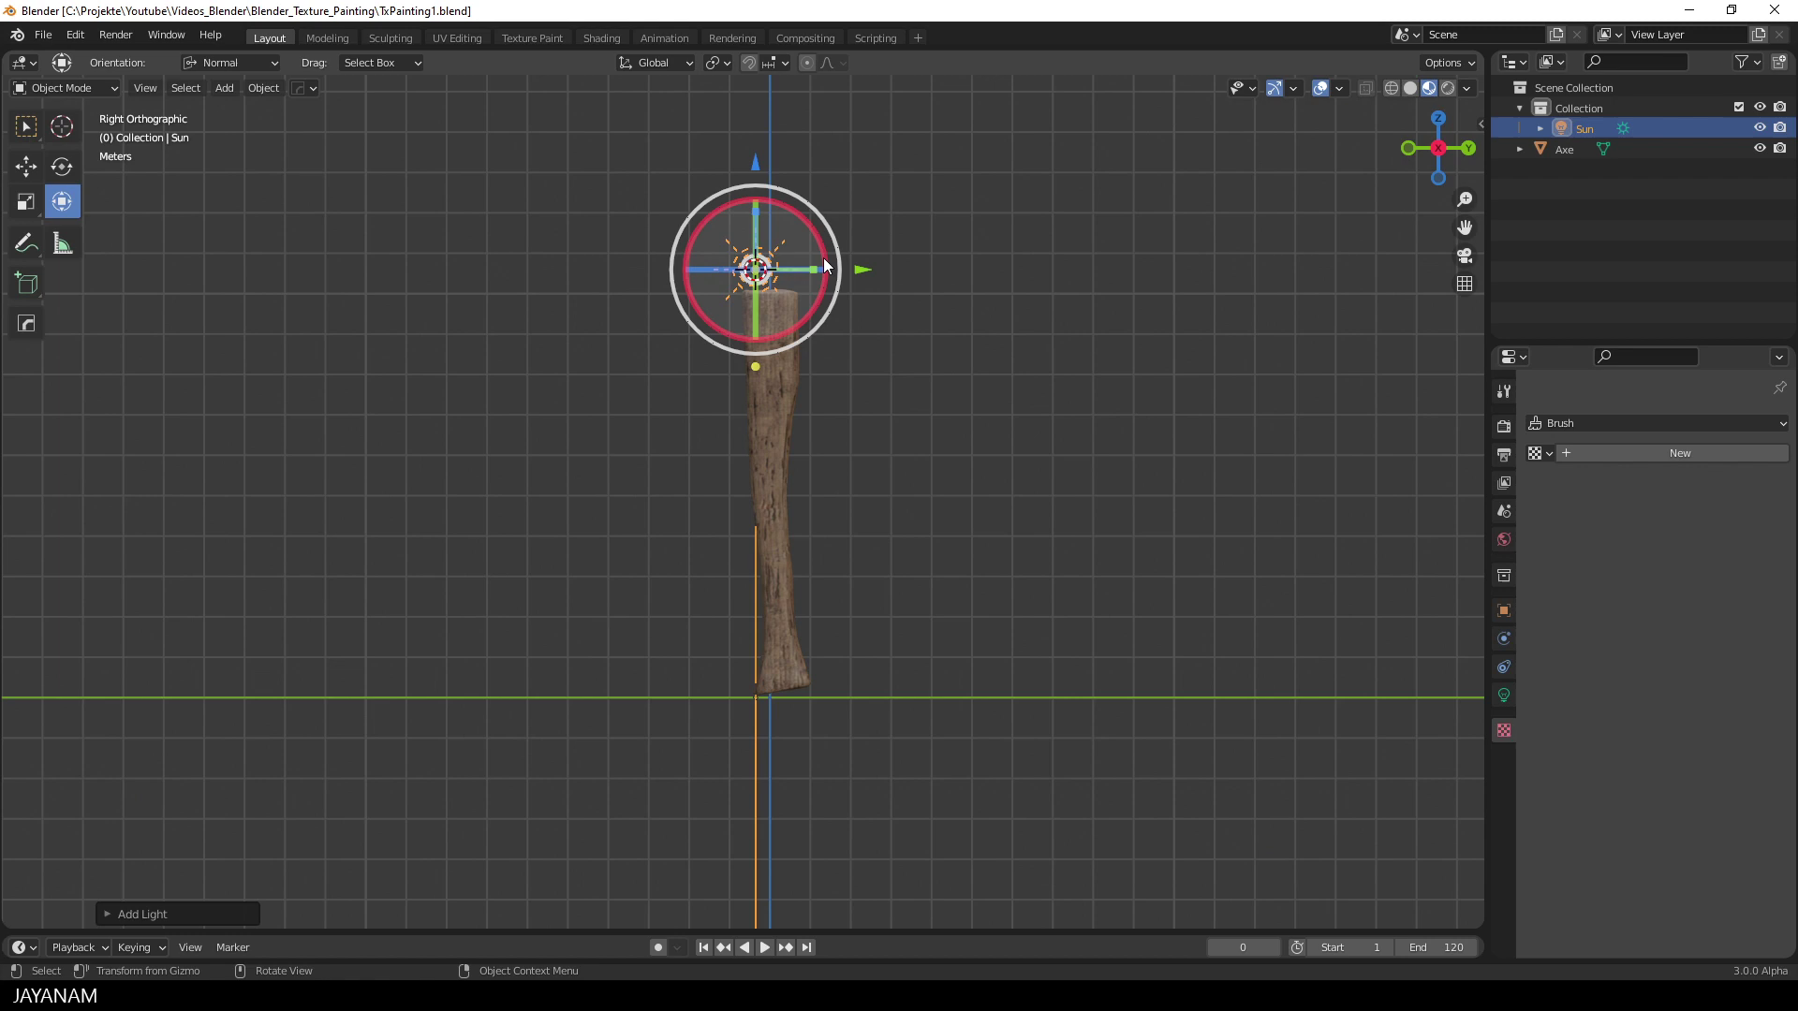
drag(759, 339, 1095, 661)
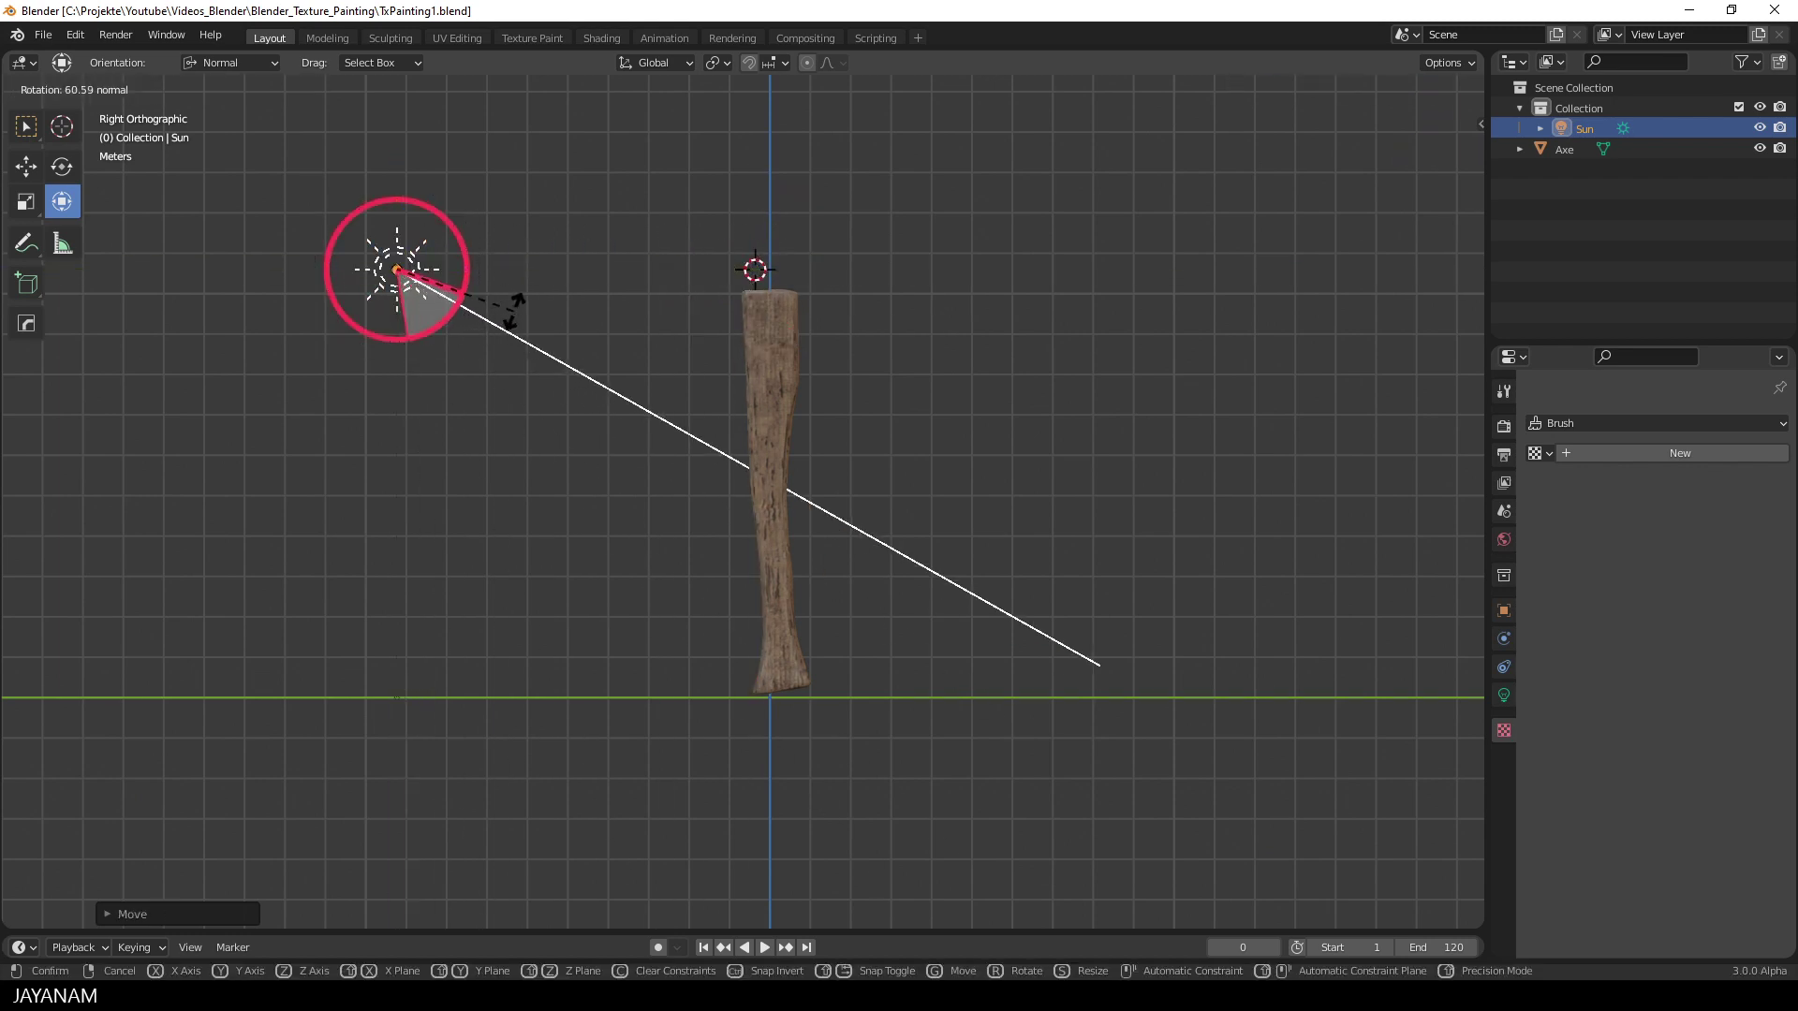
middle_drag(1095, 662, 950, 717)
drag(948, 717, 1058, 659)
middle_drag(1058, 659, 850, 569)
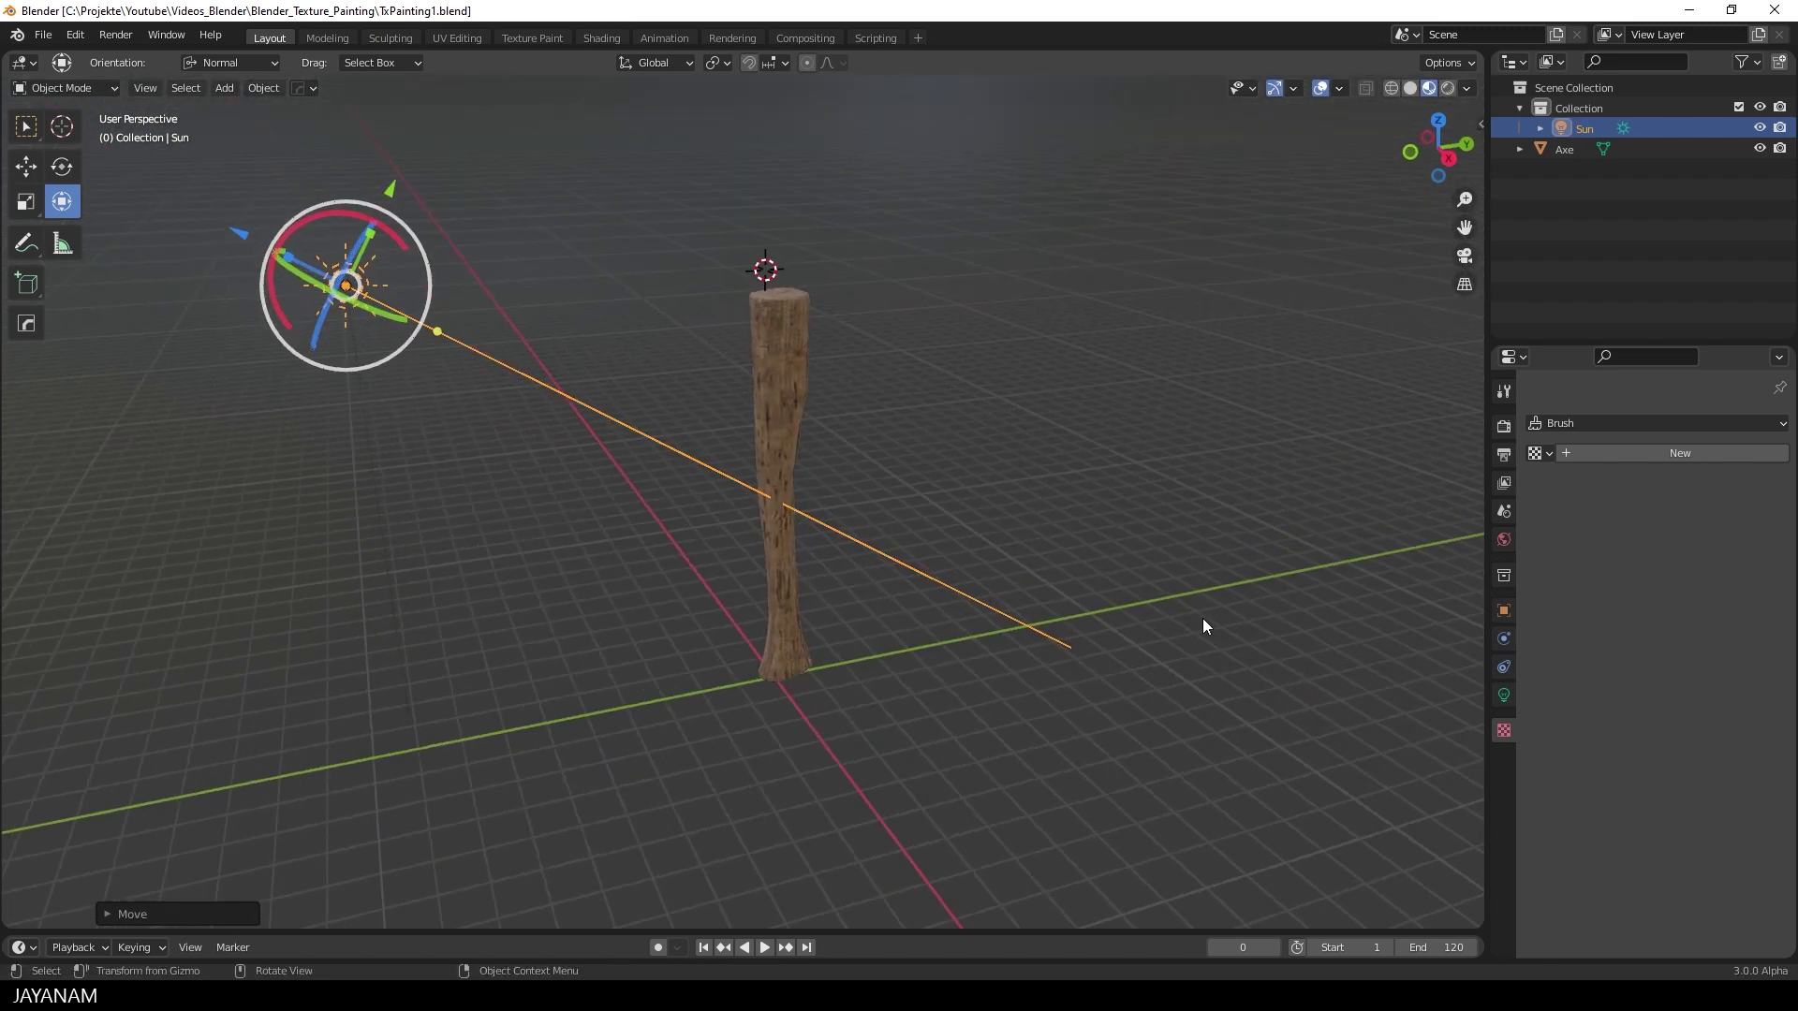
Step: Set the Sun's strength to 8 and give it a warm peach colour
click(1503, 695)
click(1680, 527)
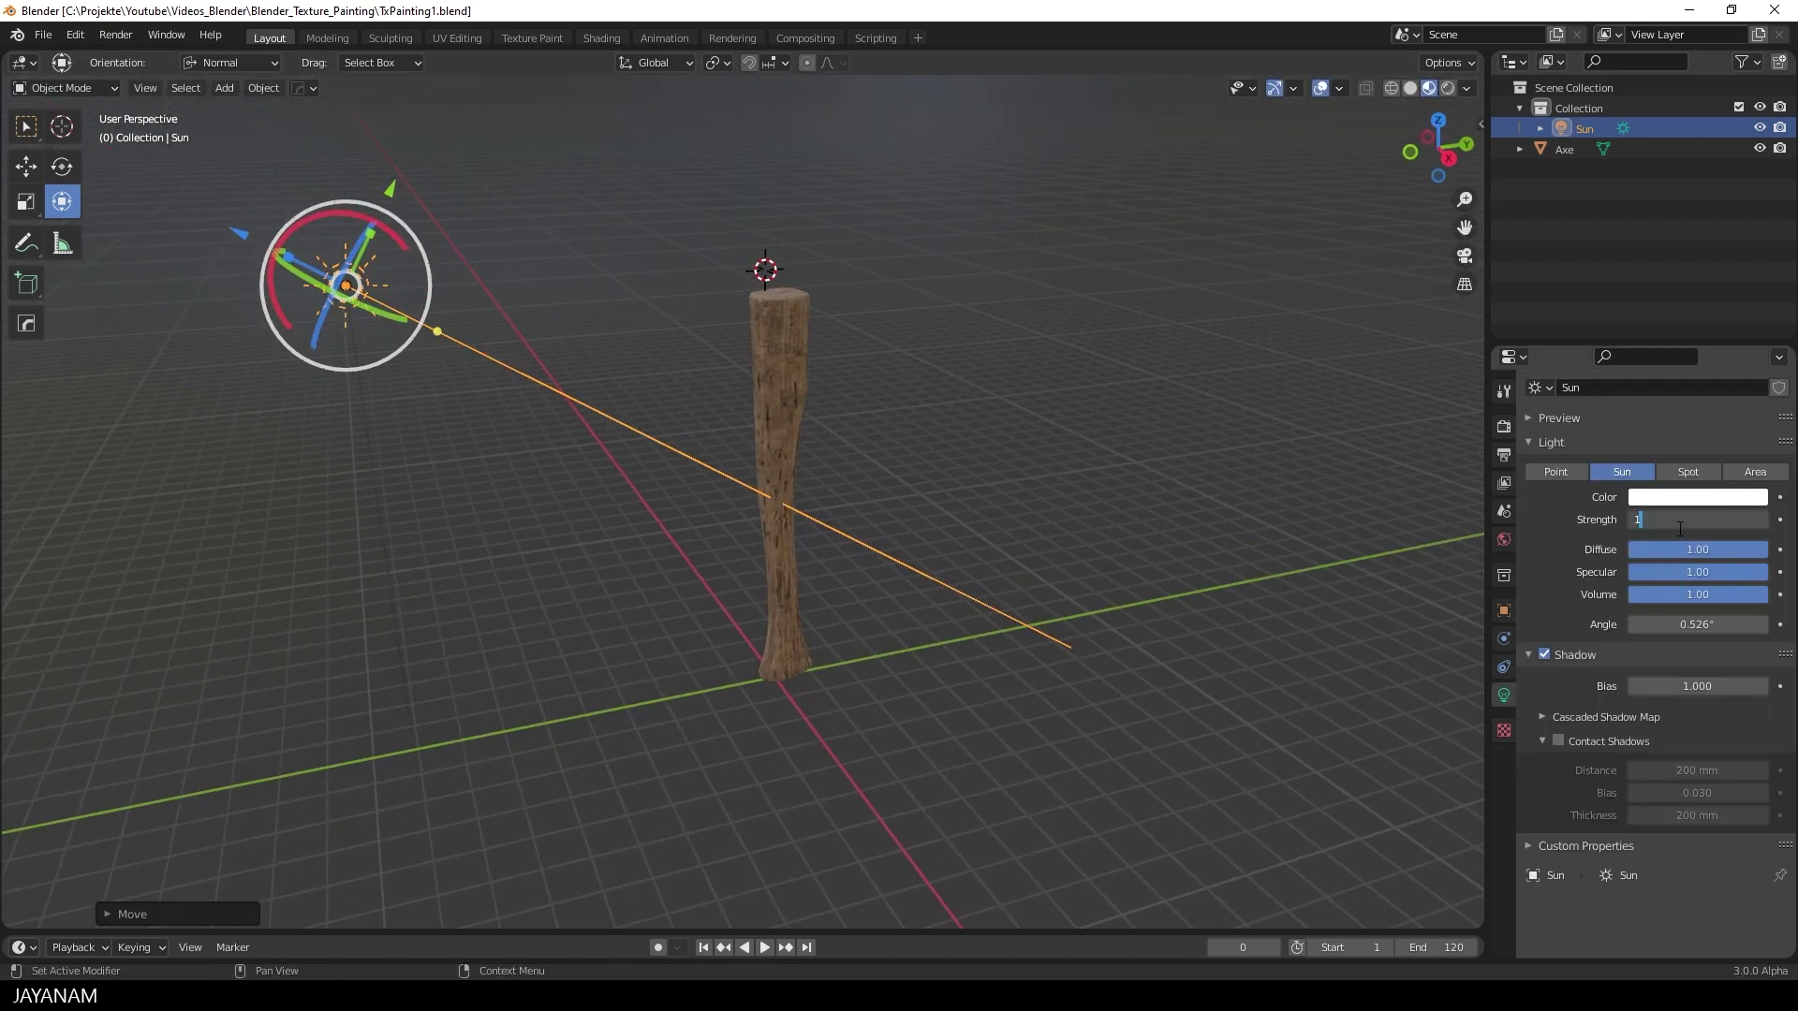
text(10.0)
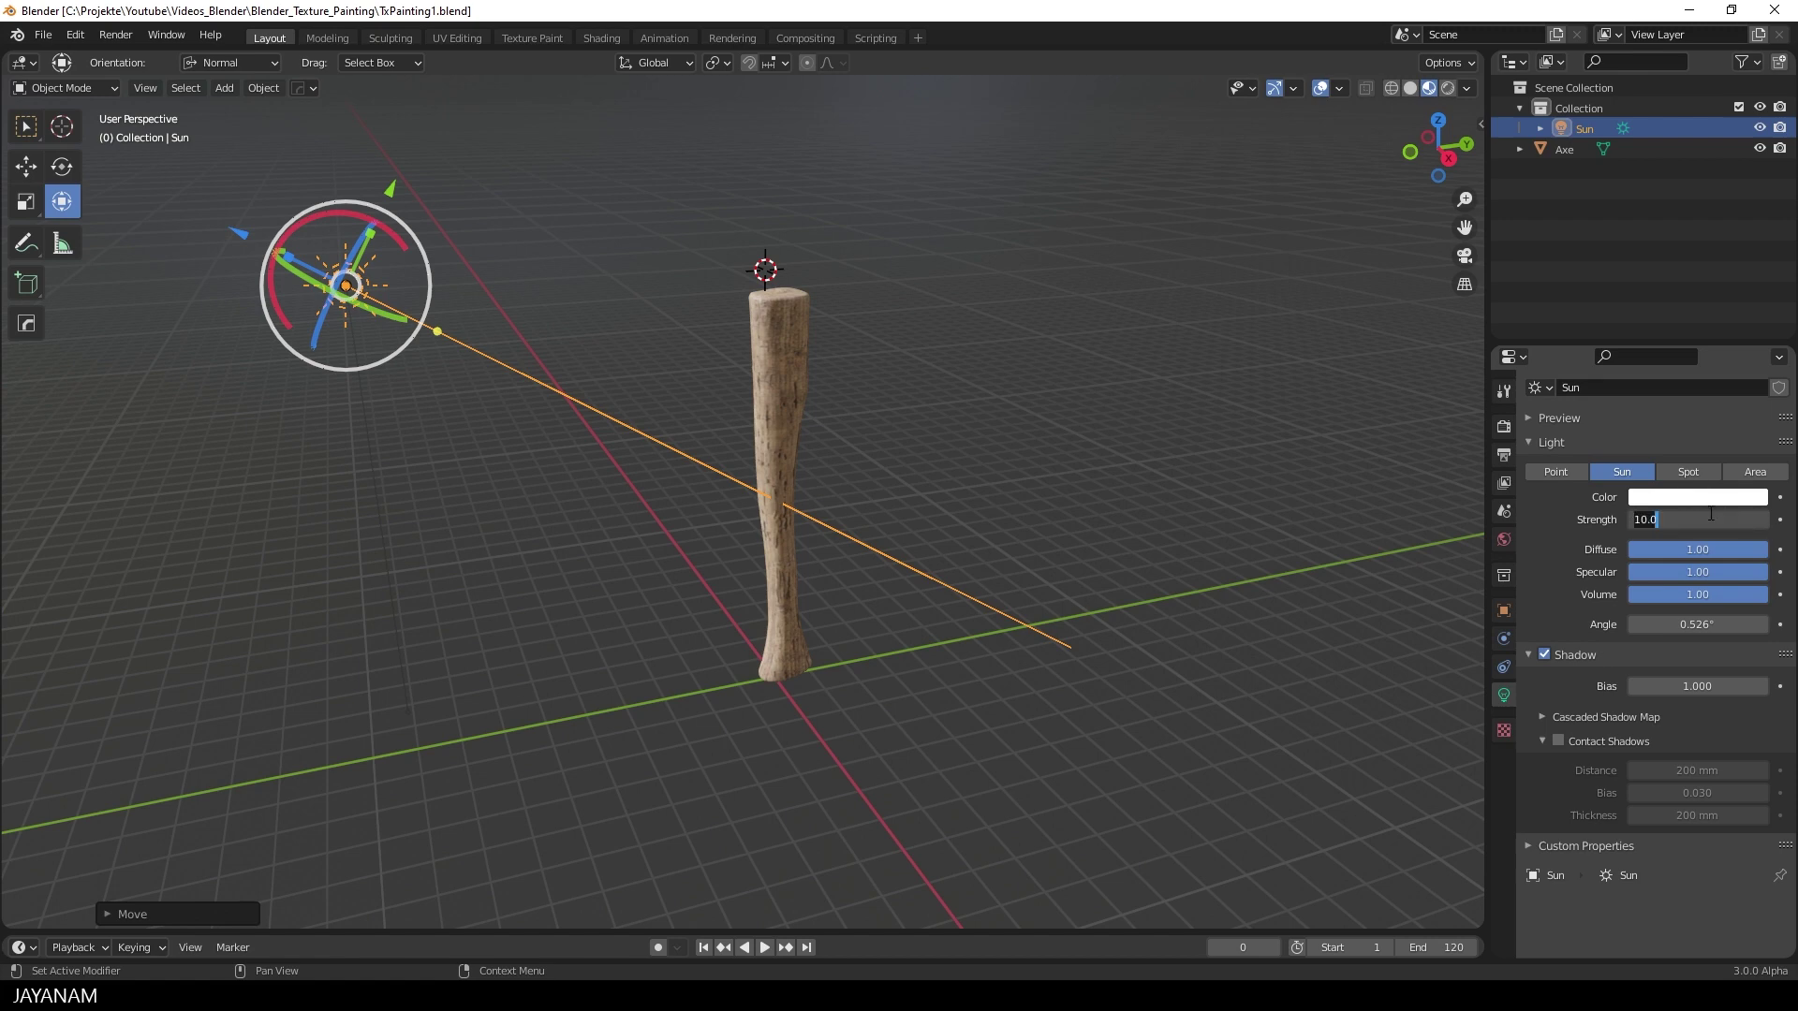
key(BackSpace)
key(BackSpace)
key(BackSpace)
key(BackSpace)
text(8)
key(Return)
click(1697, 498)
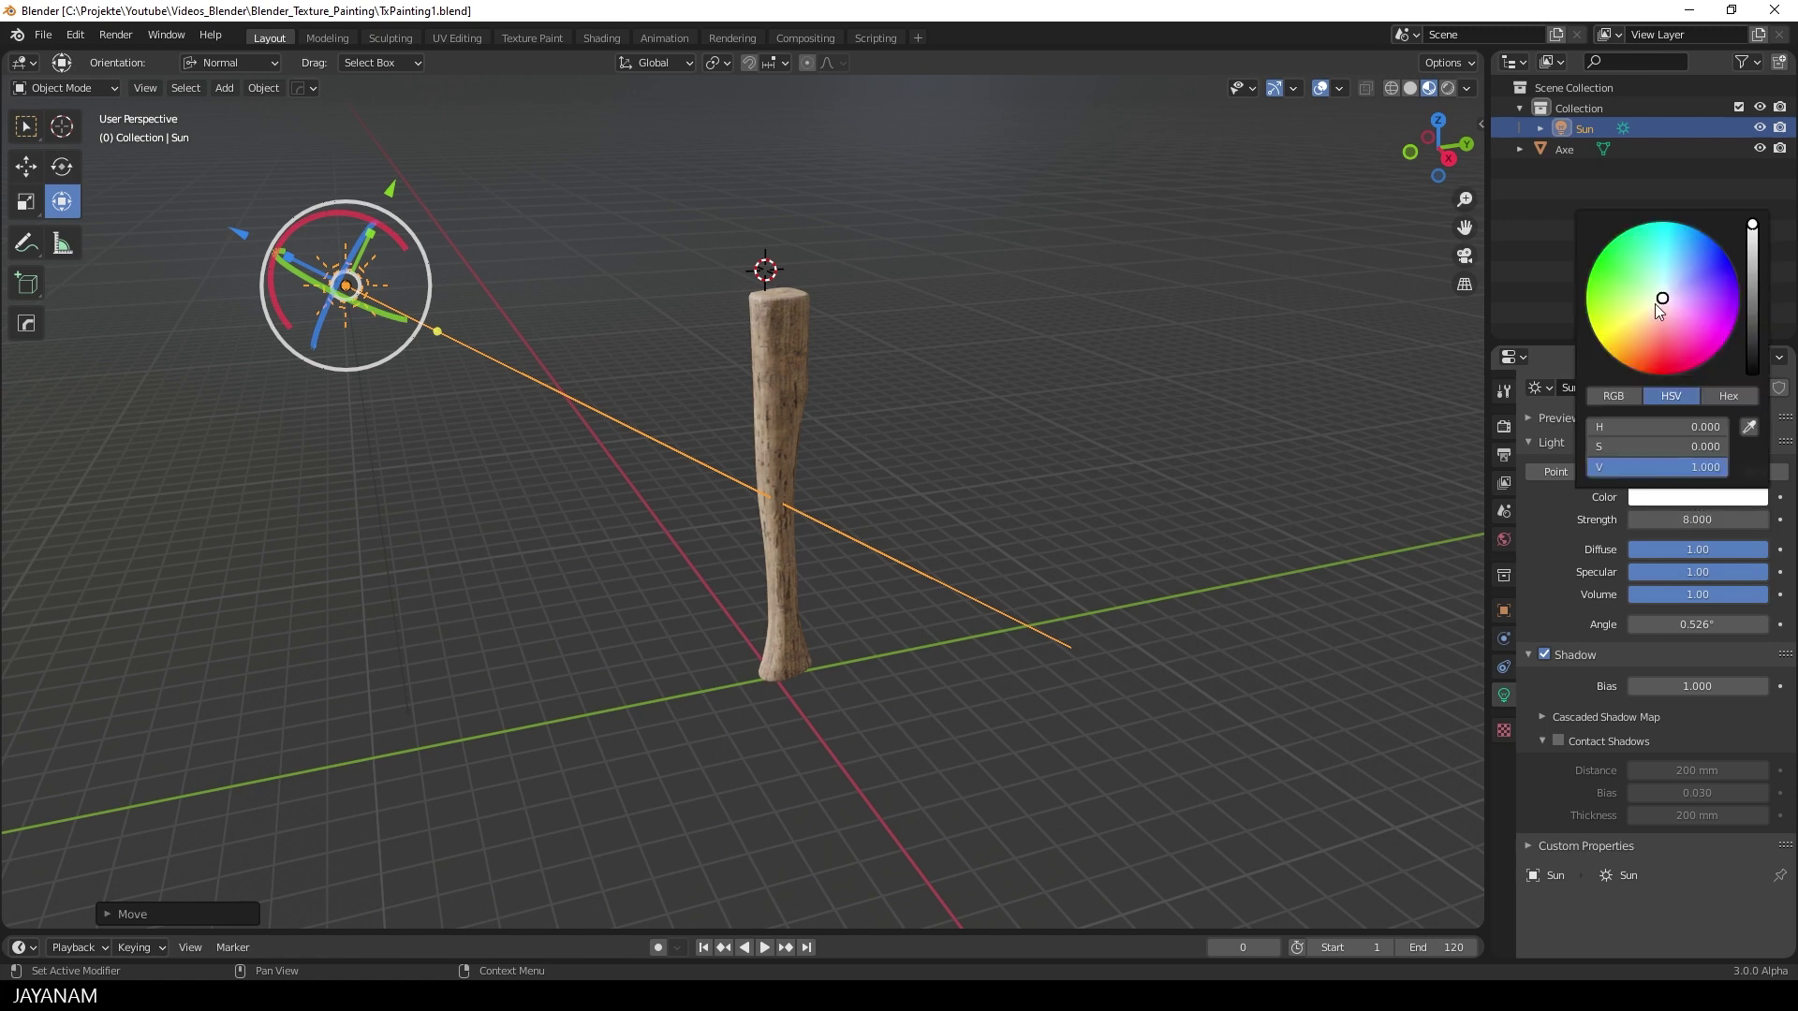
drag(1654, 303, 1652, 310)
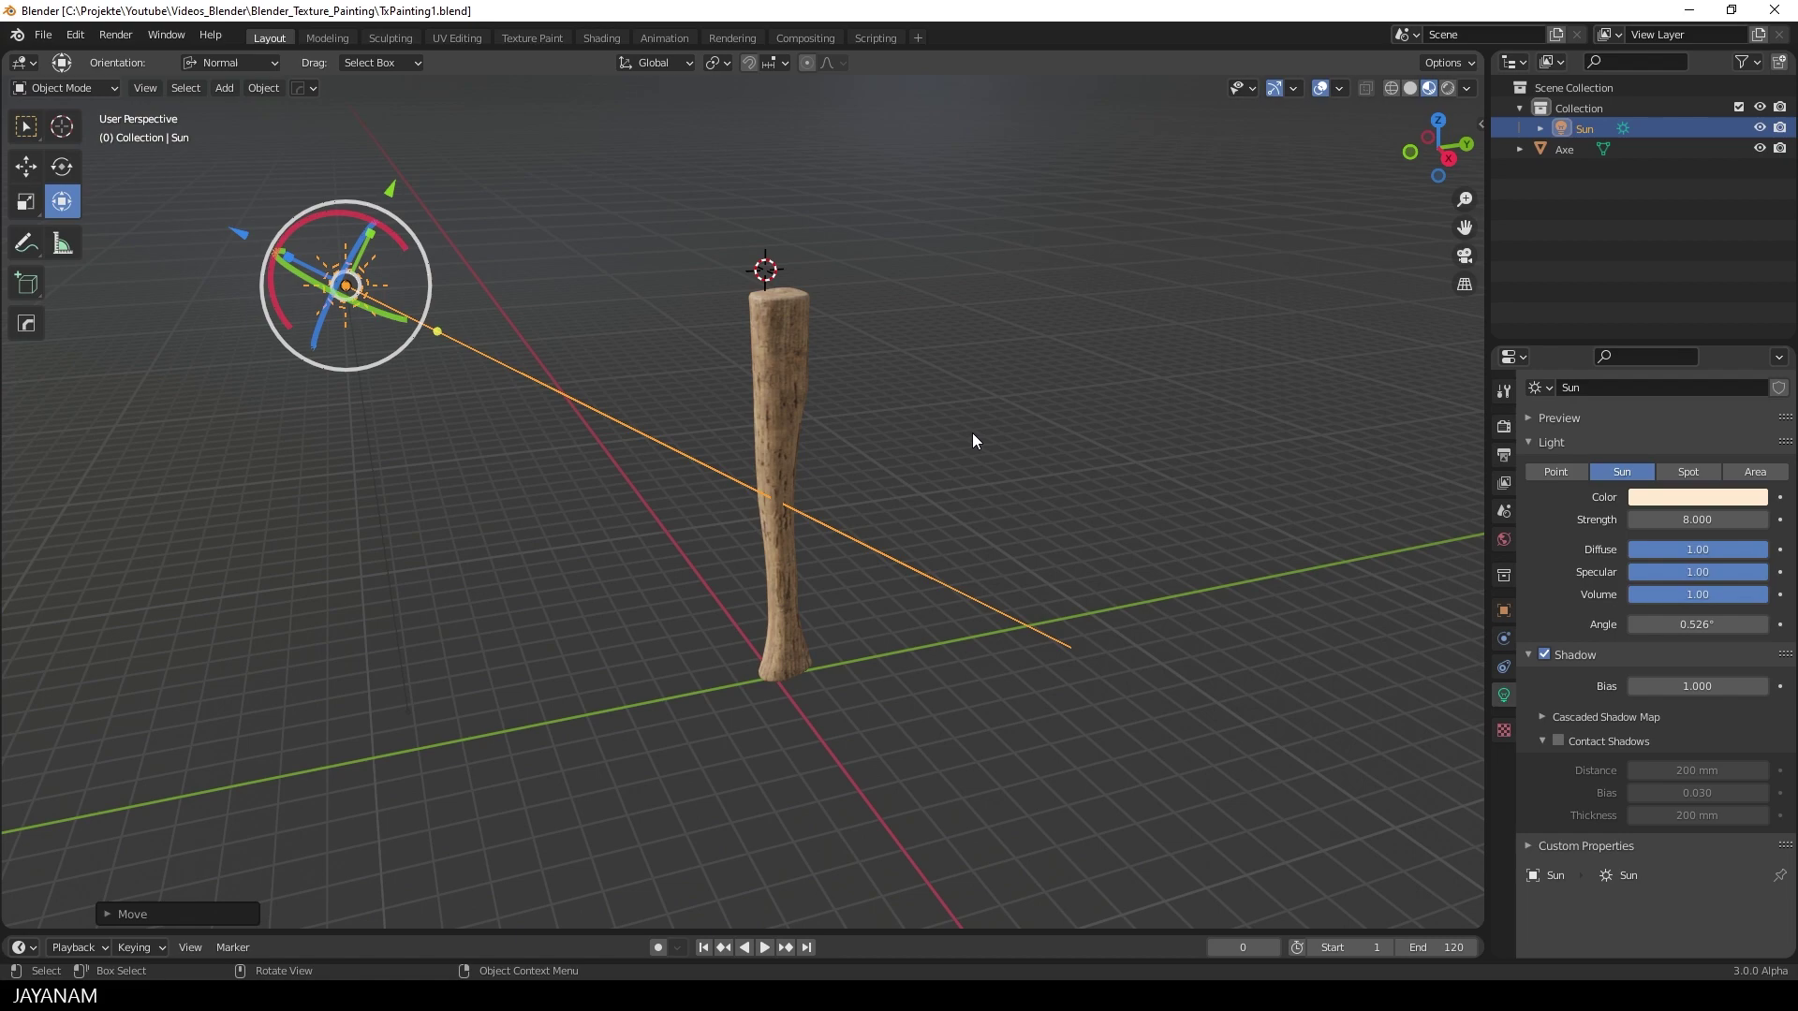
Step: Deselect the Sun and split the 3D view into two side-by-side views
middle_drag(972, 433, 957, 309)
click(957, 309)
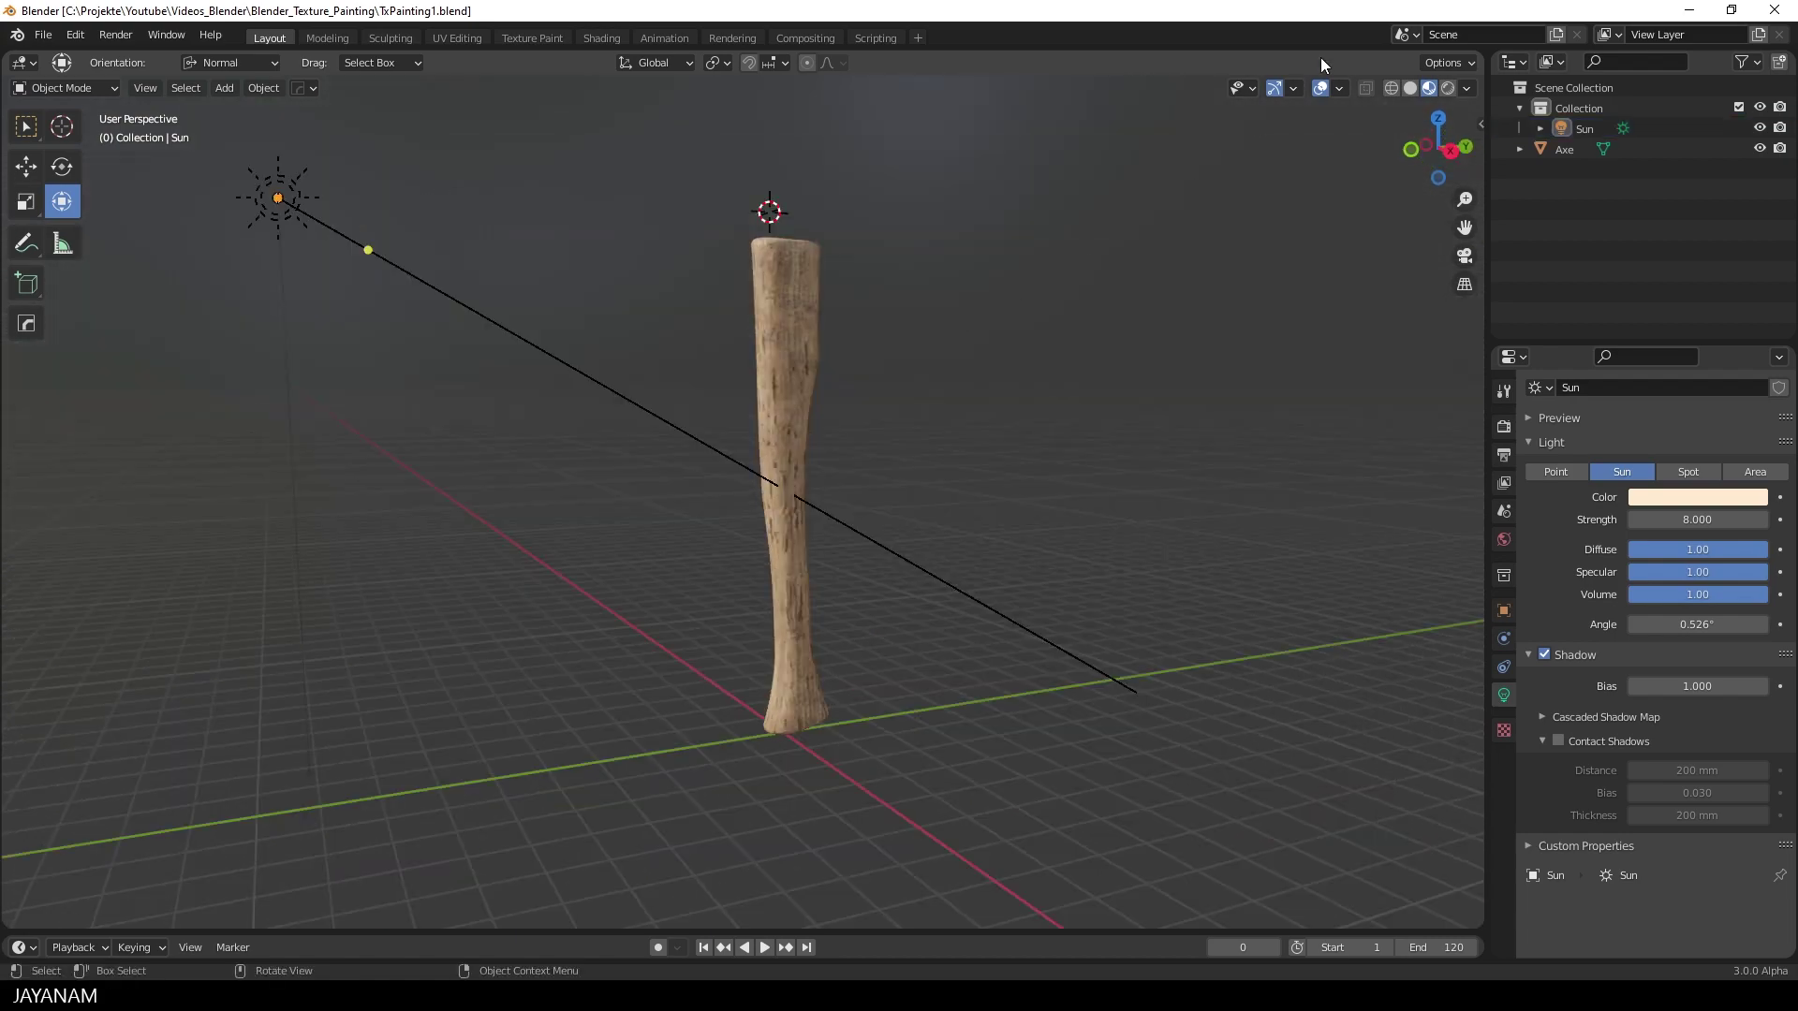
drag(1479, 54, 803, 74)
Step: Turn the right area into a Shader Editor framing the axe handle's material nodes
click(828, 63)
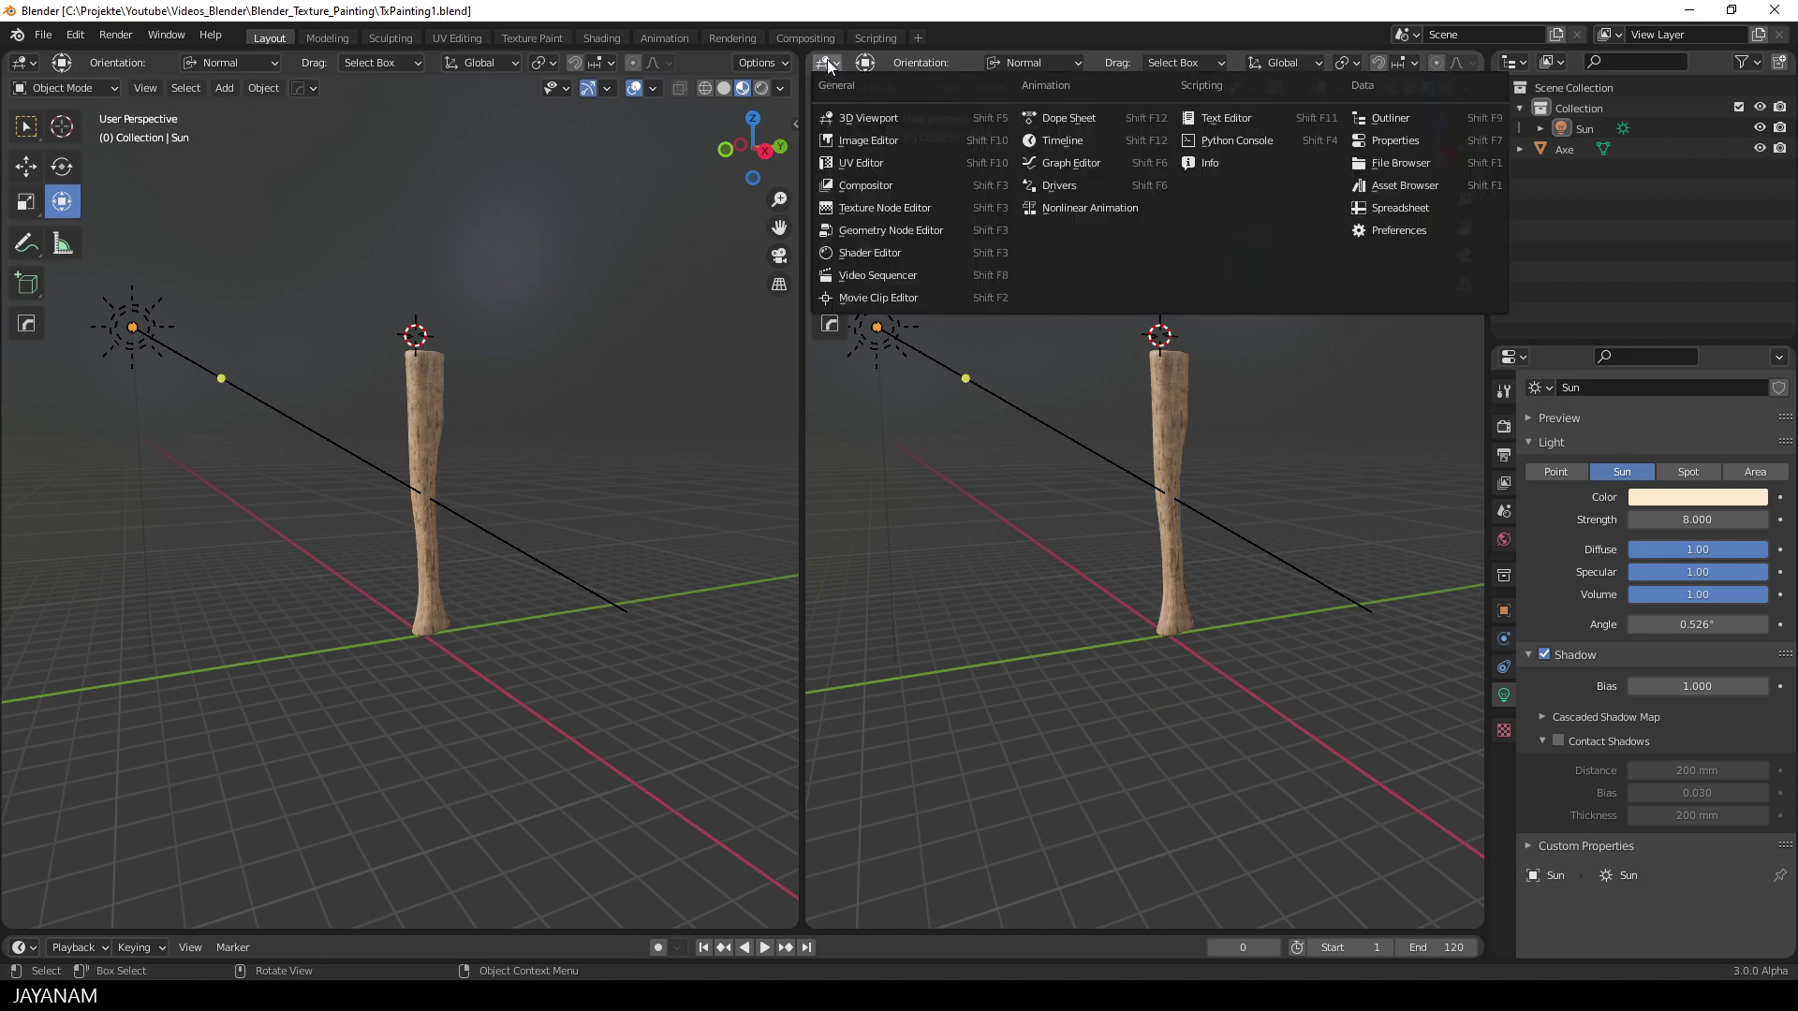
click(885, 250)
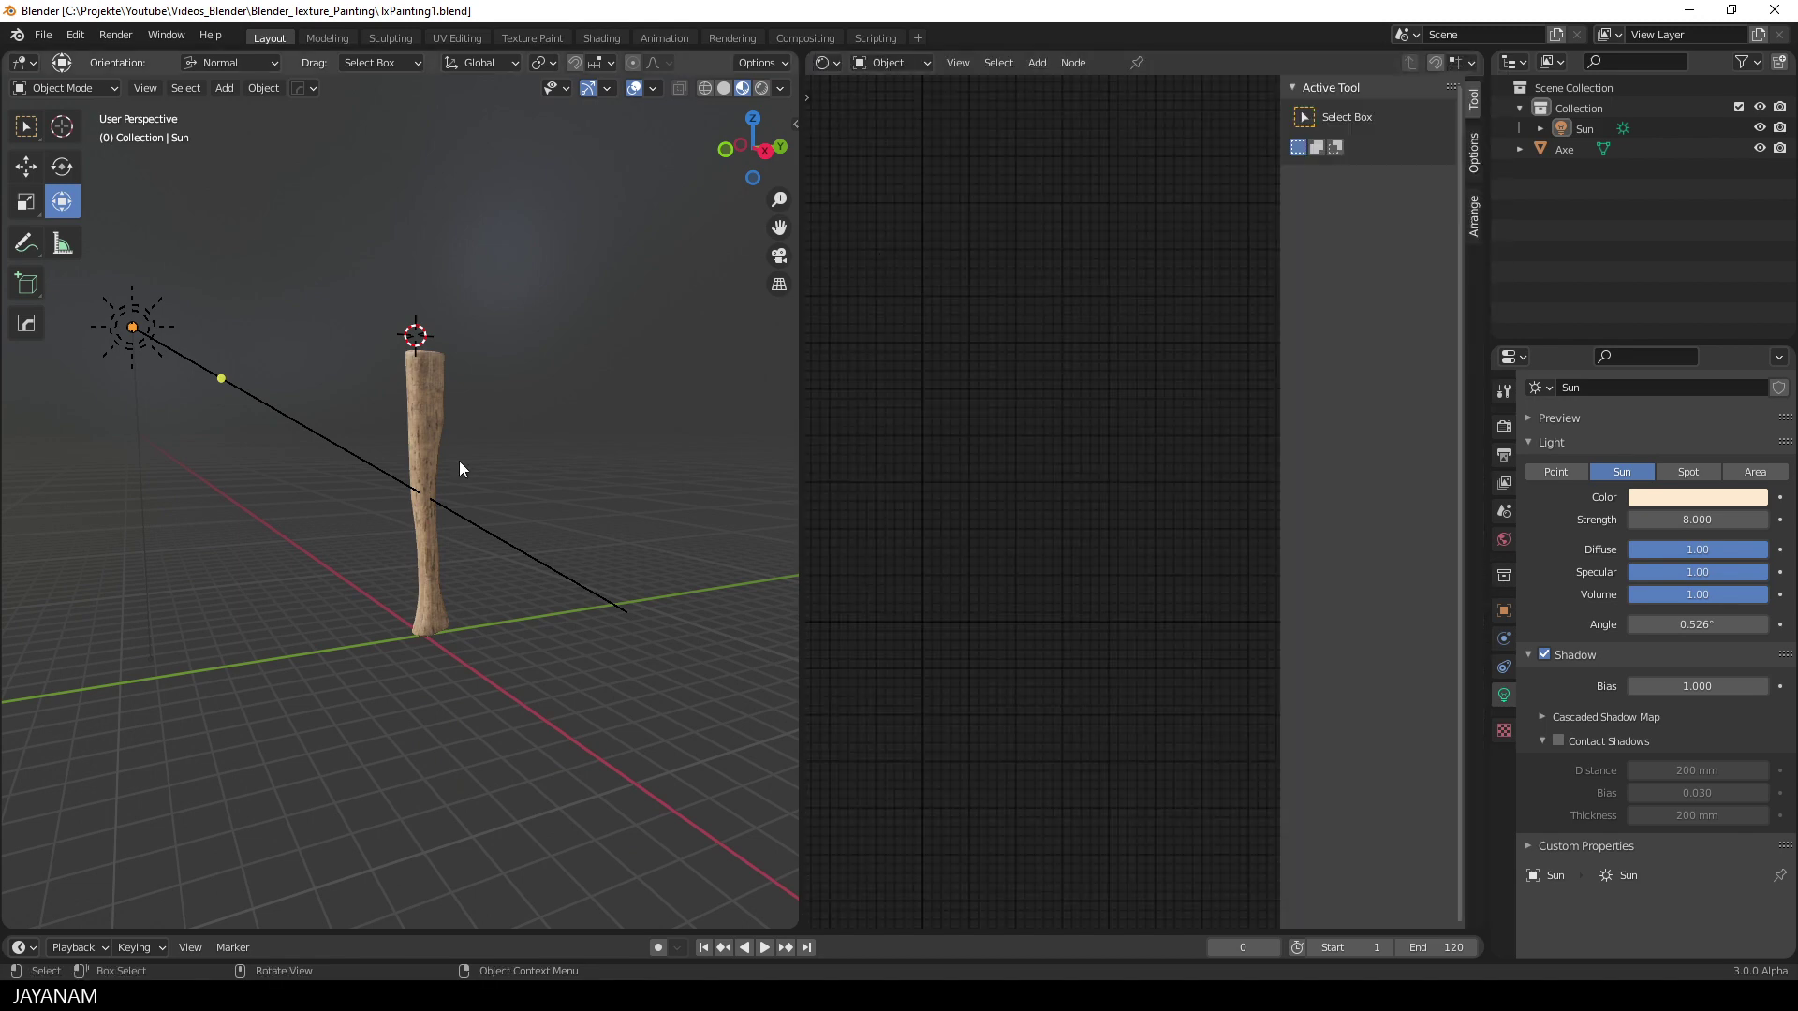
click(426, 387)
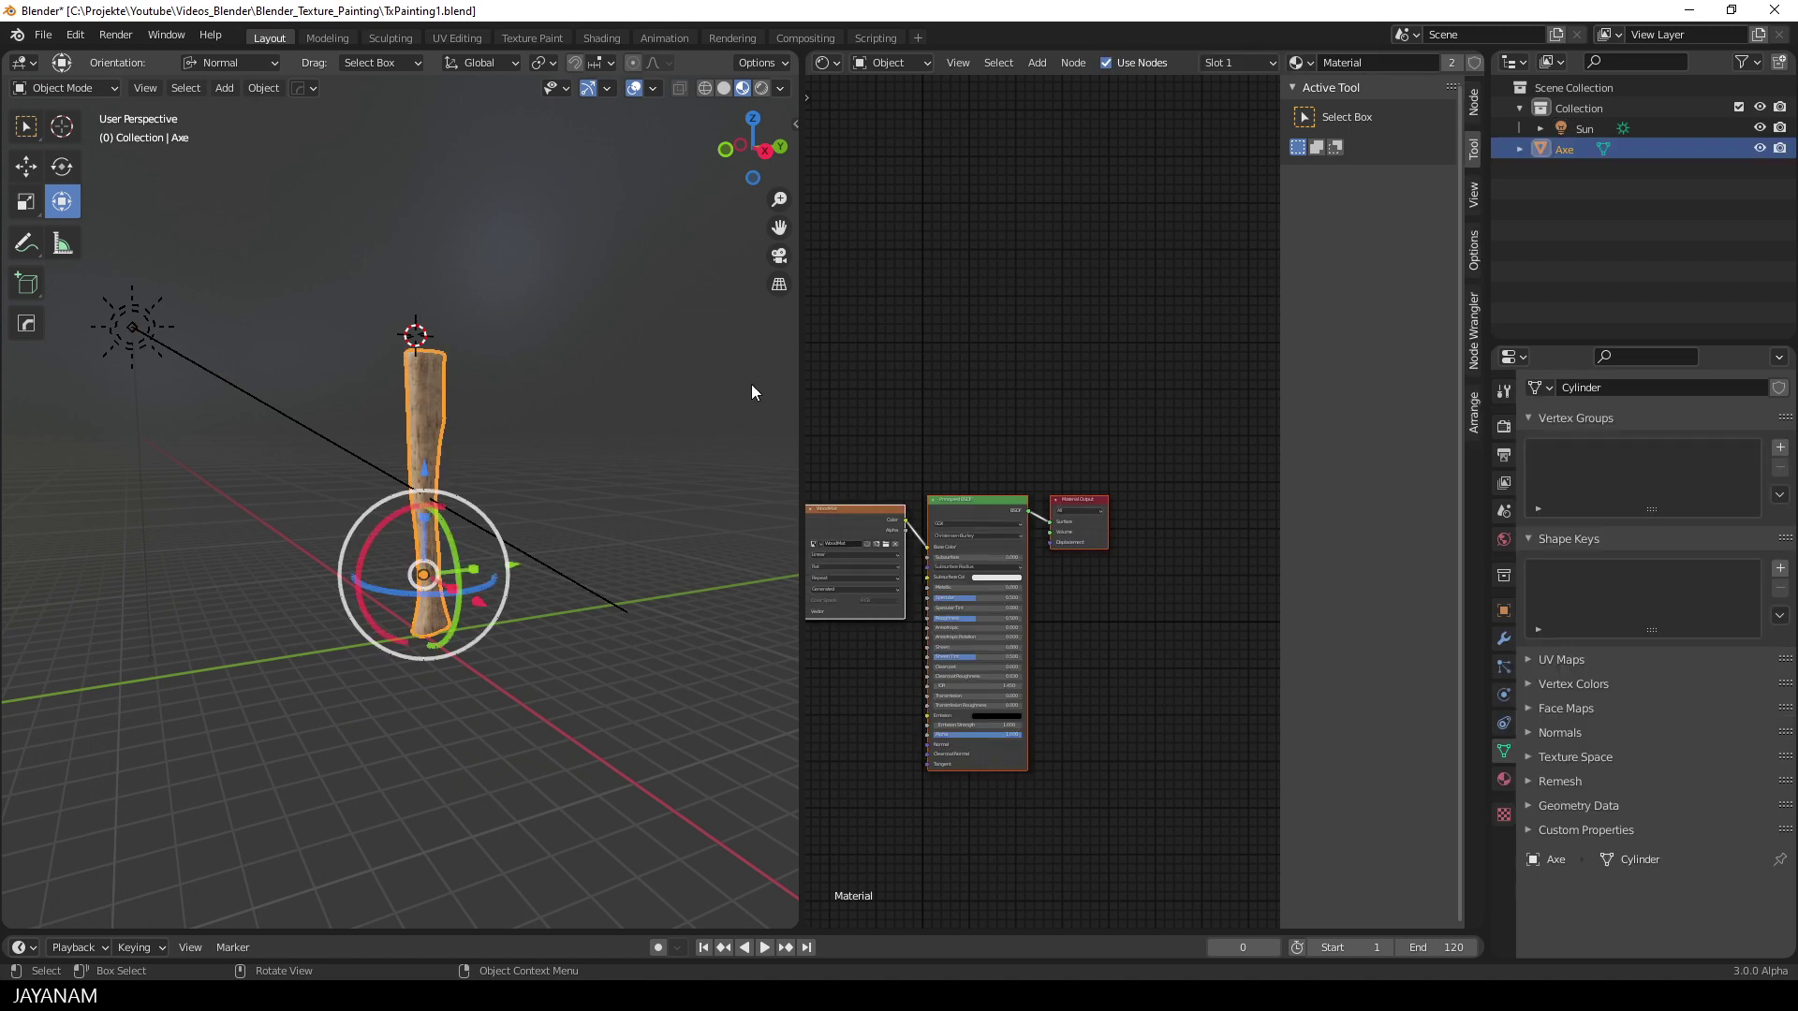
click(28, 127)
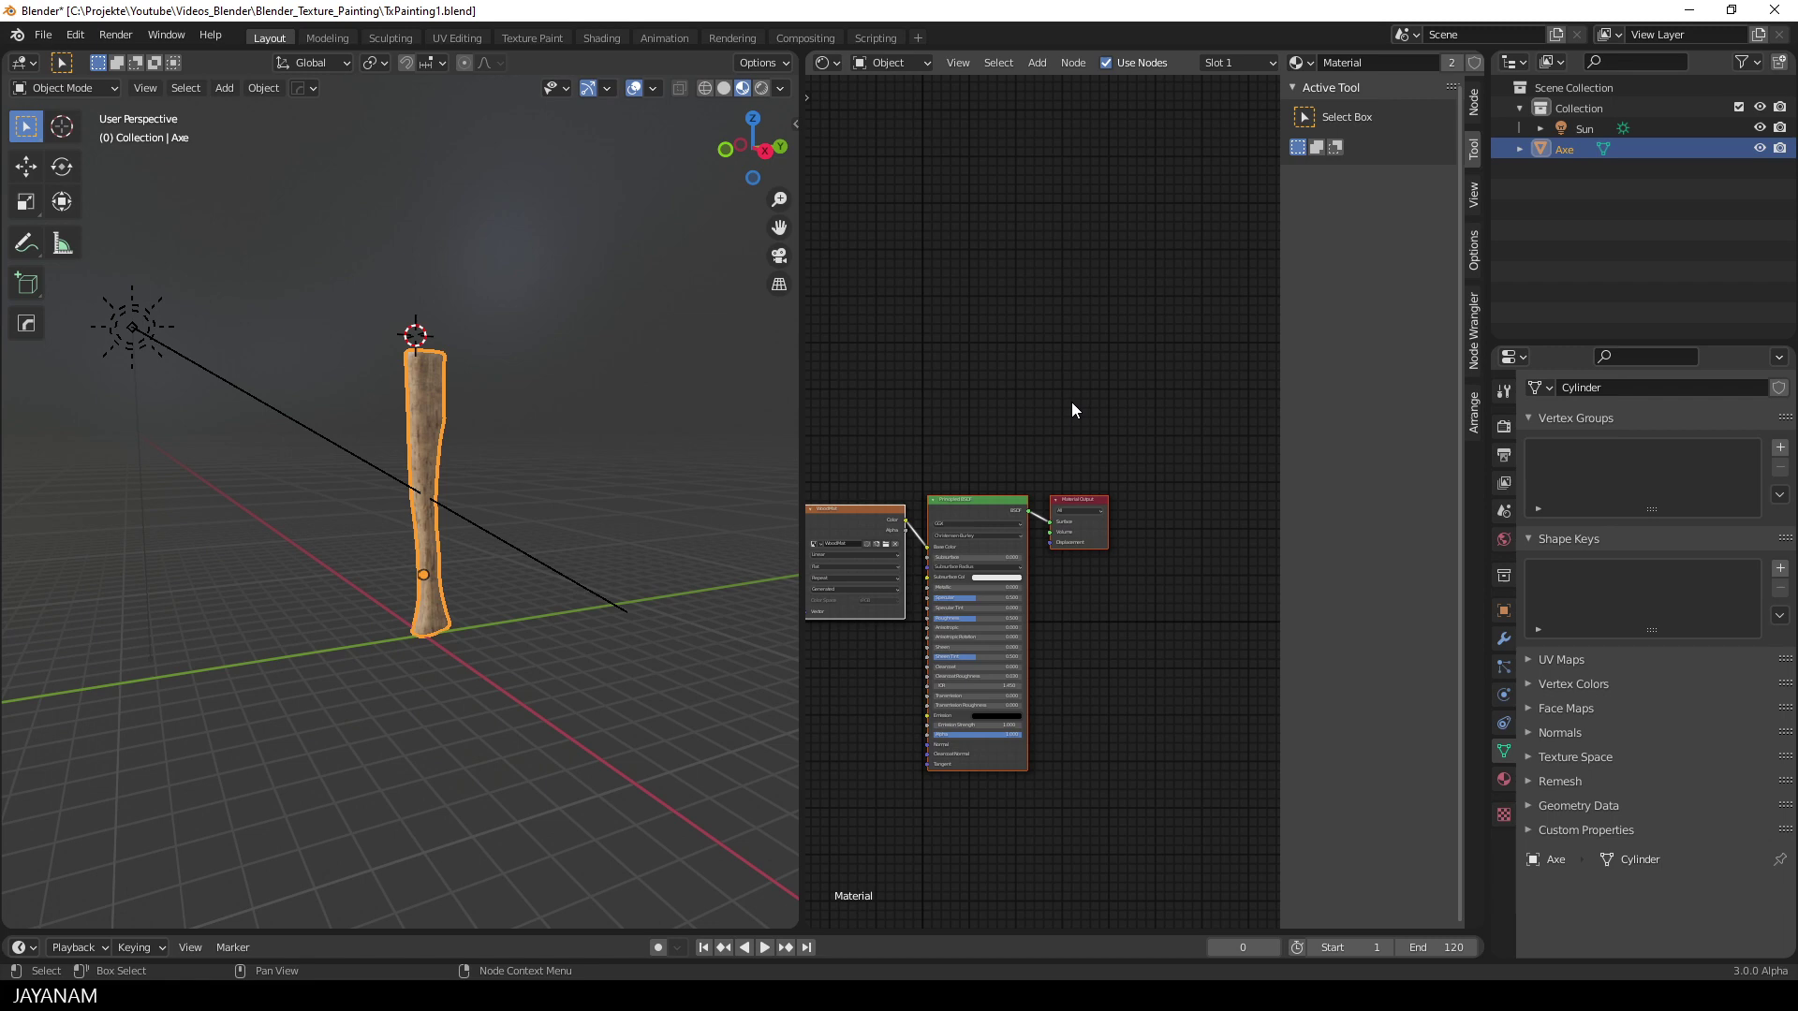
key(n)
key(Home)
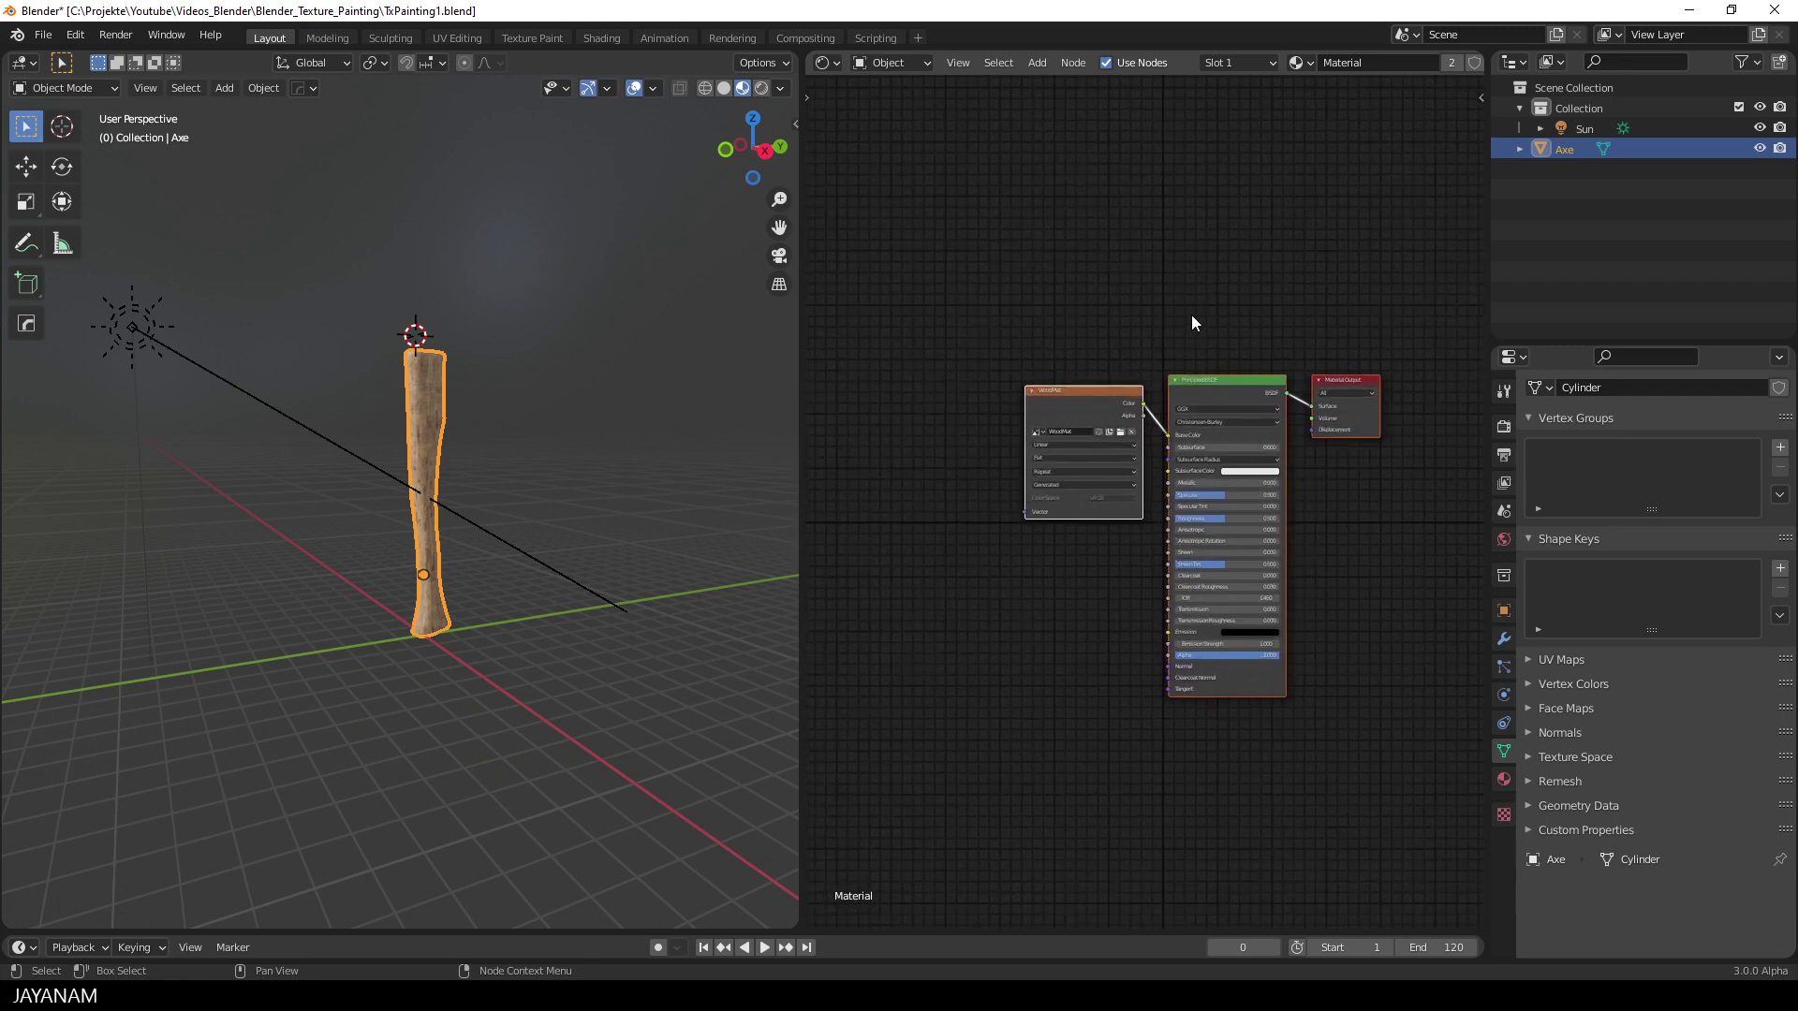
scroll(1191, 321, up, 2)
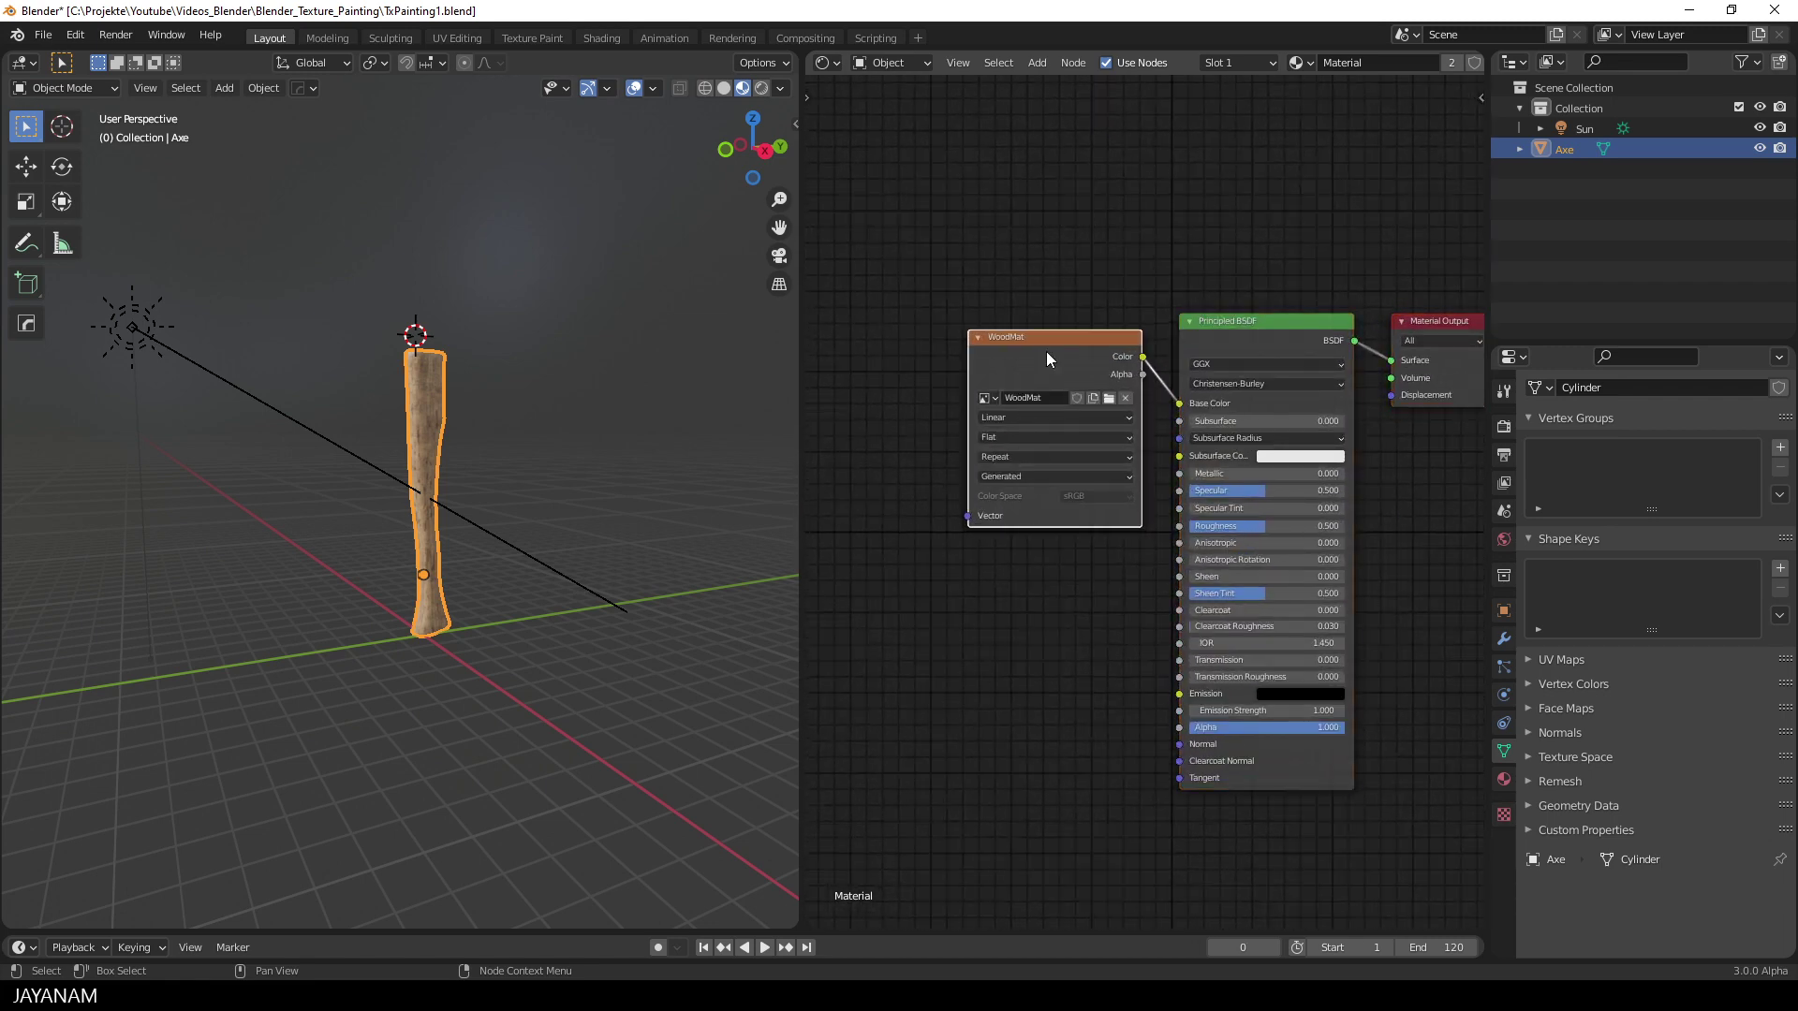
Step: Move the WoodMat Image Texture node left and down beside the Principled BSDF, adjusting the views
drag(1048, 342, 913, 374)
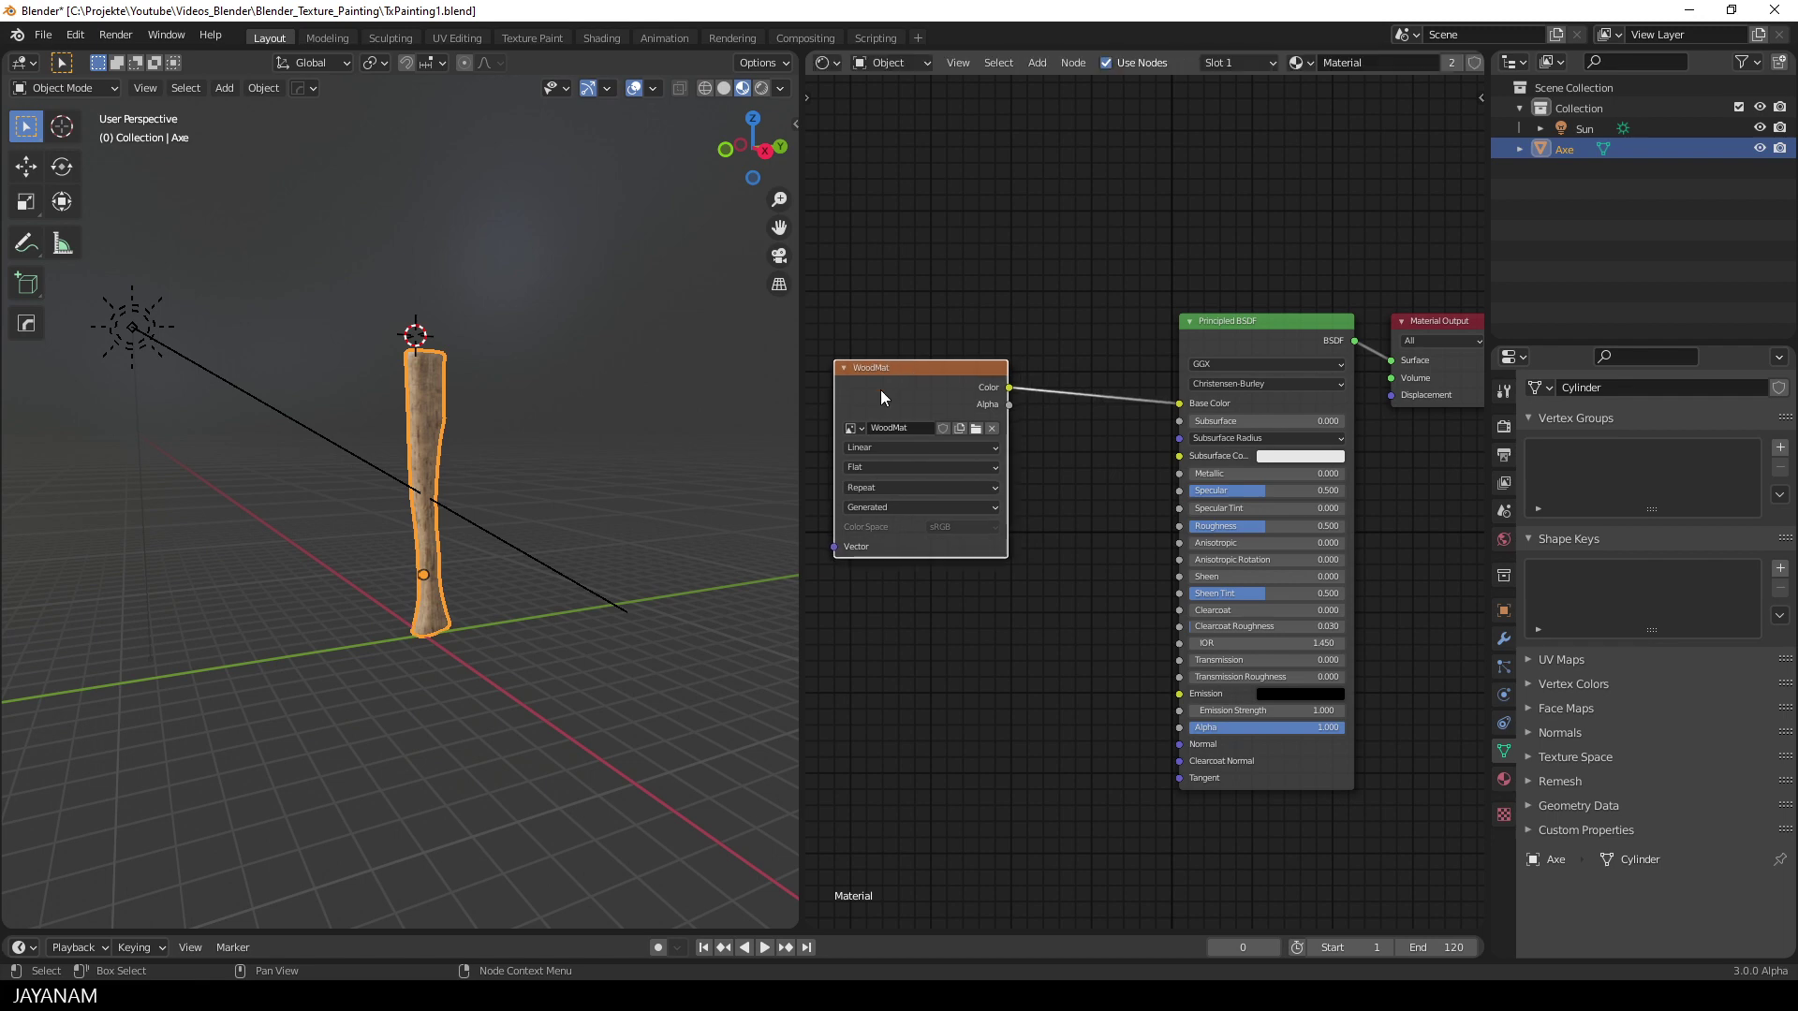
scroll(470, 442, up, 3)
scroll(527, 428, up, 1)
shift+middle_drag(526, 428, 409, 407)
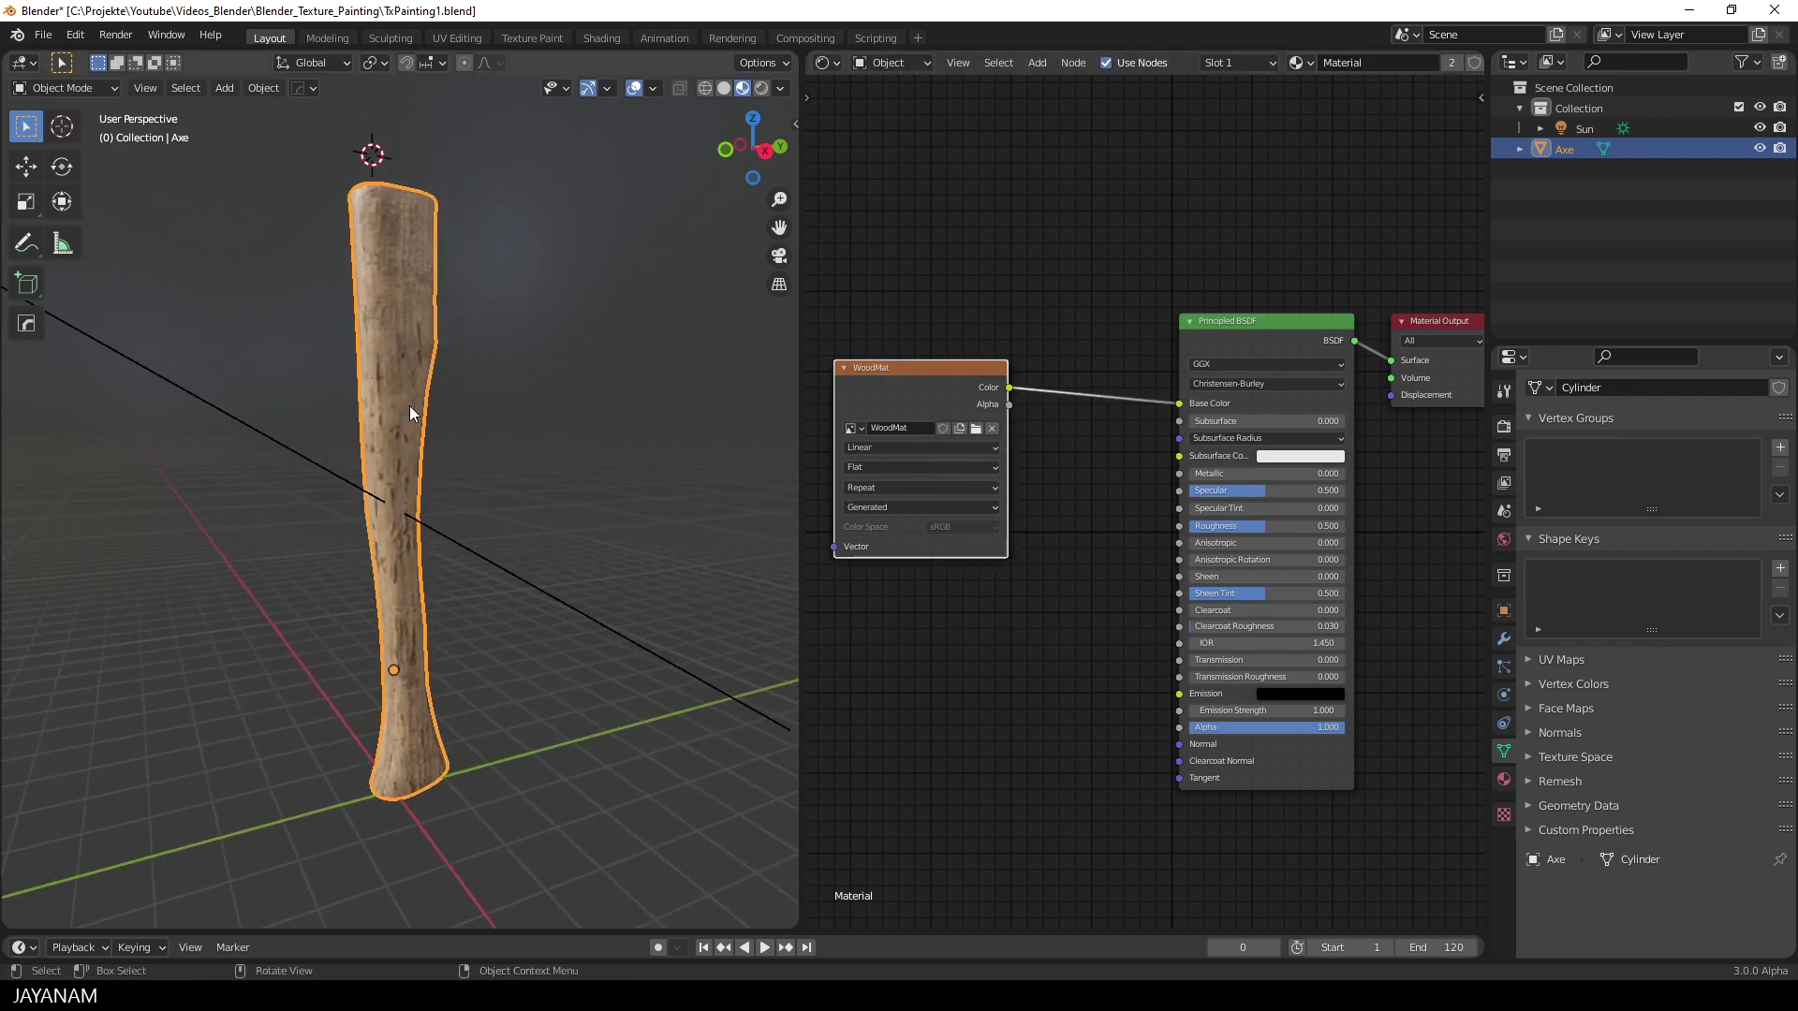
scroll(1021, 748, down, 2)
Step: Add a Bump node beside WoodMat and connect its output to the shader's Normal
key(shift+a)
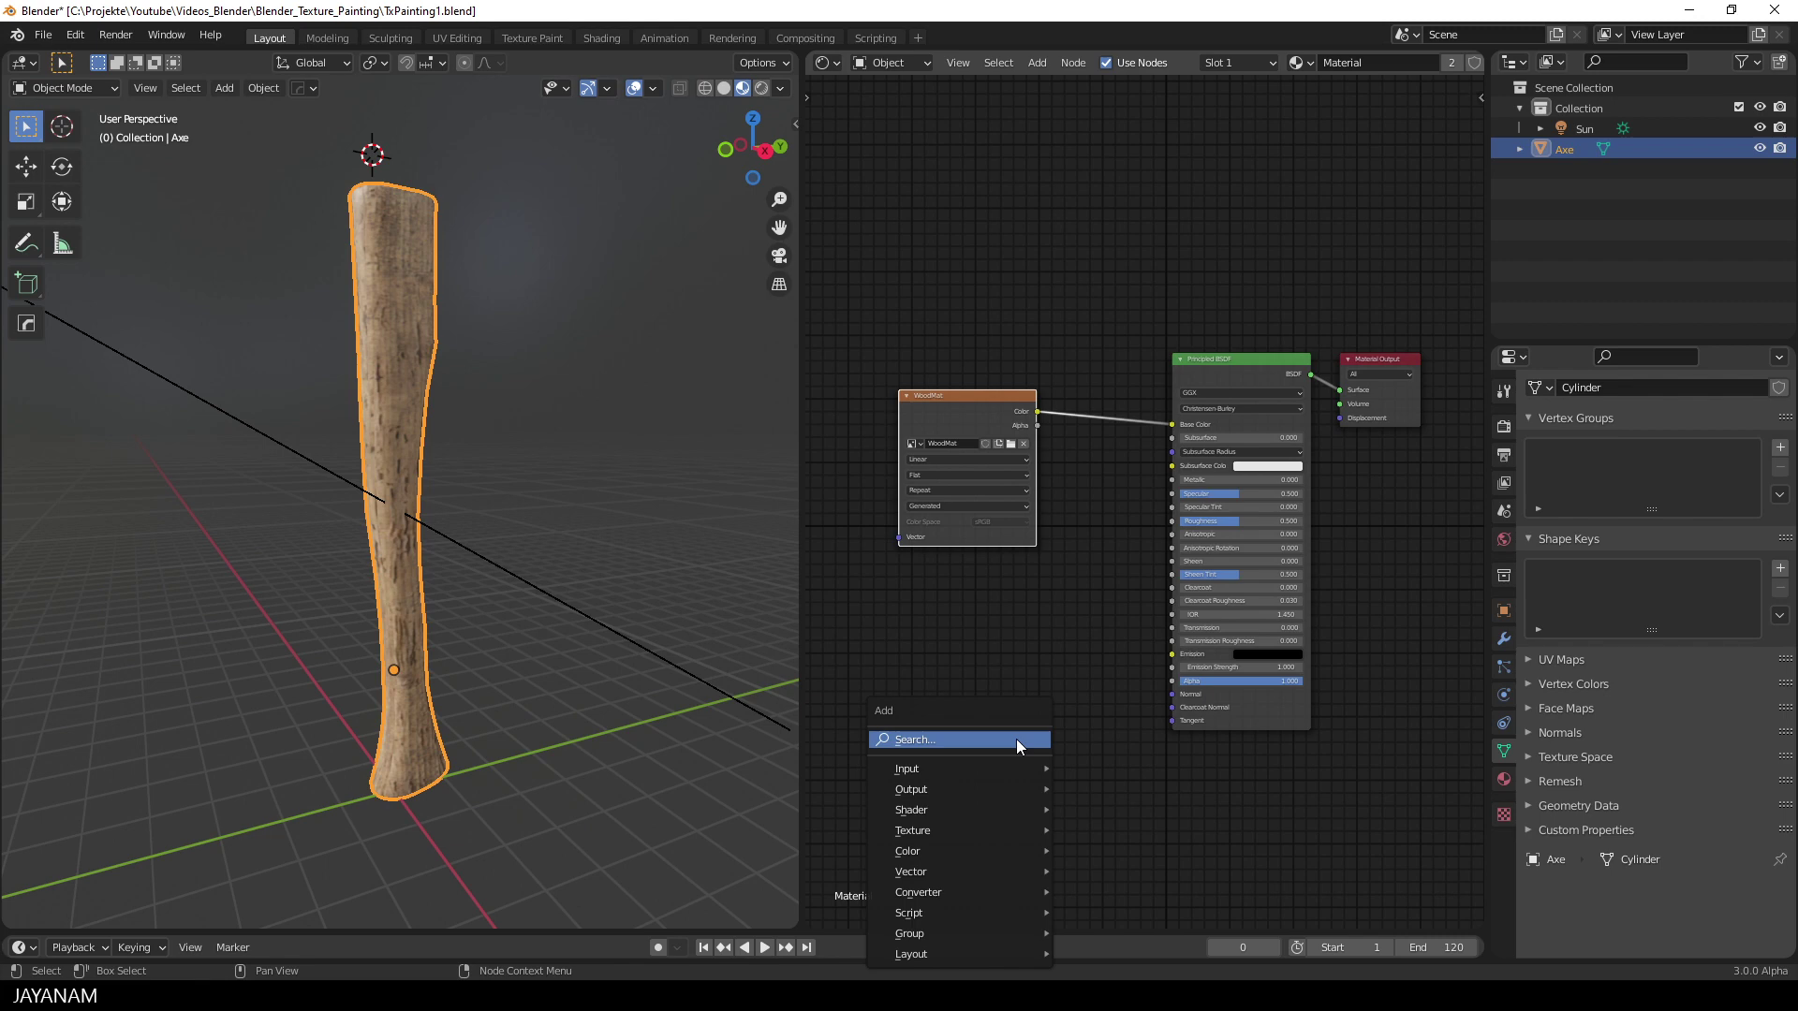
text(bump)
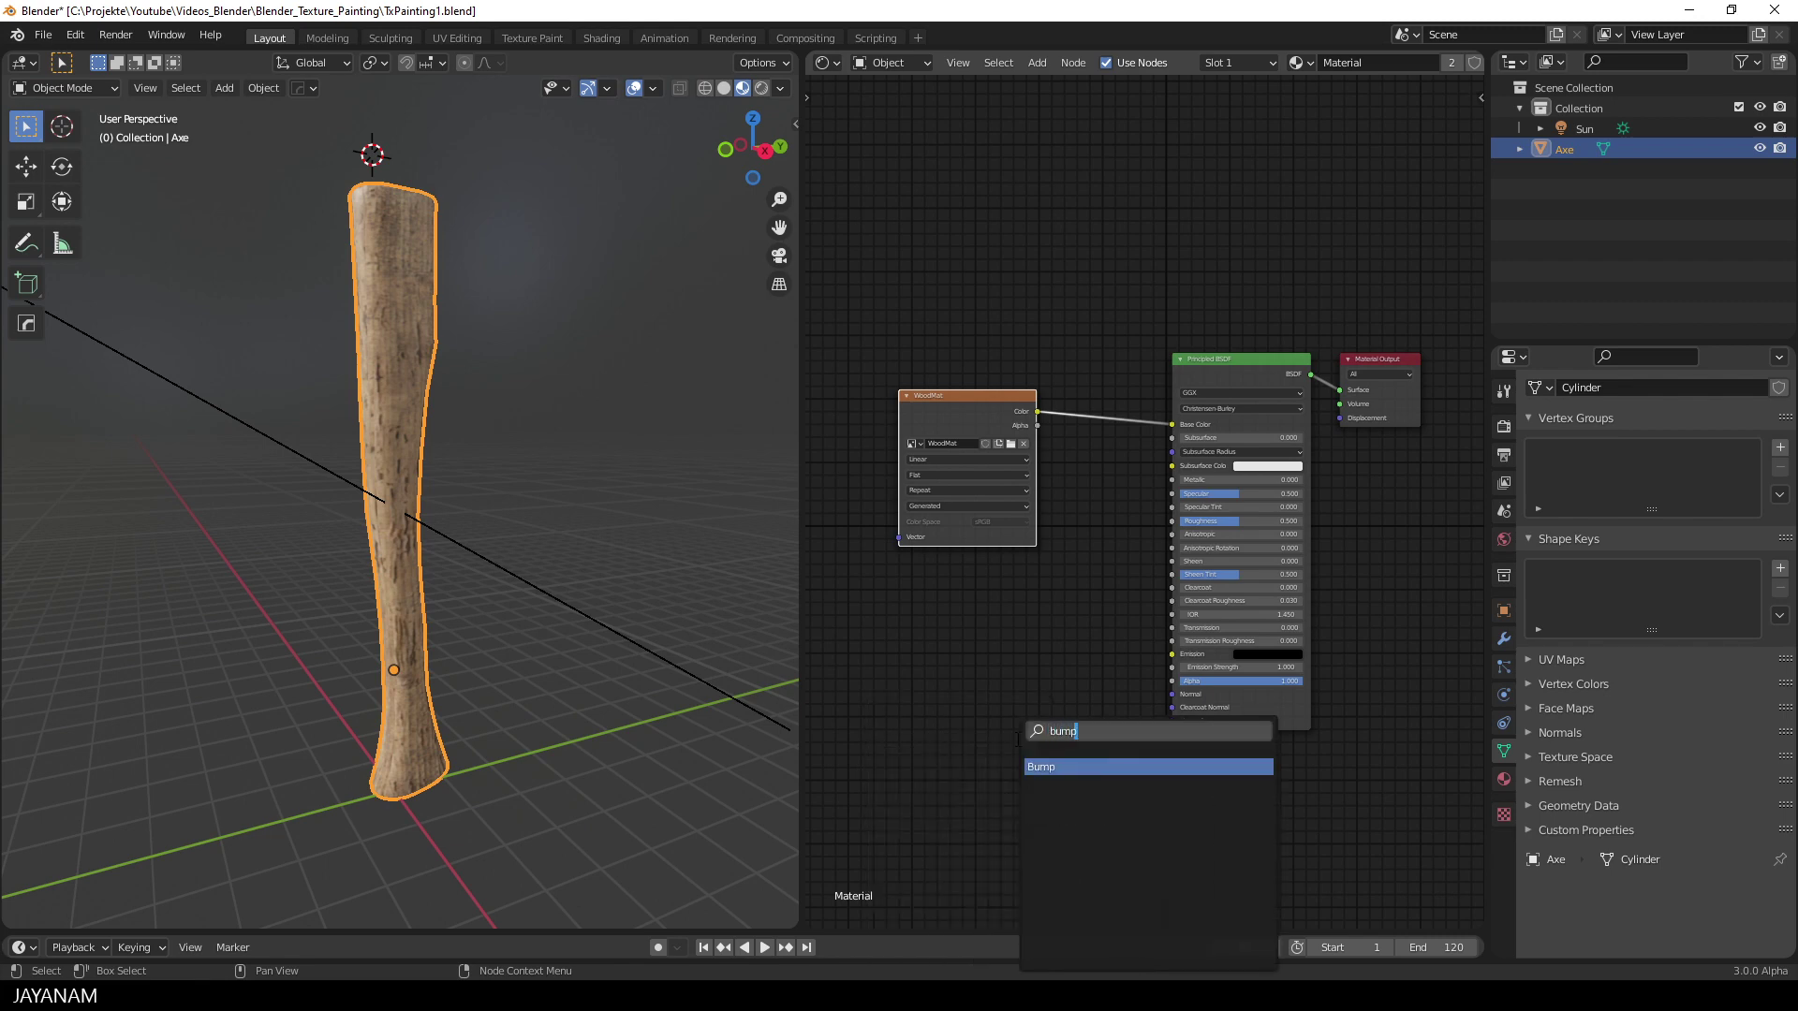
key(Return)
click(1030, 651)
drag(965, 395, 622, 397)
drag(799, 421, 923, 722)
drag(970, 667, 974, 578)
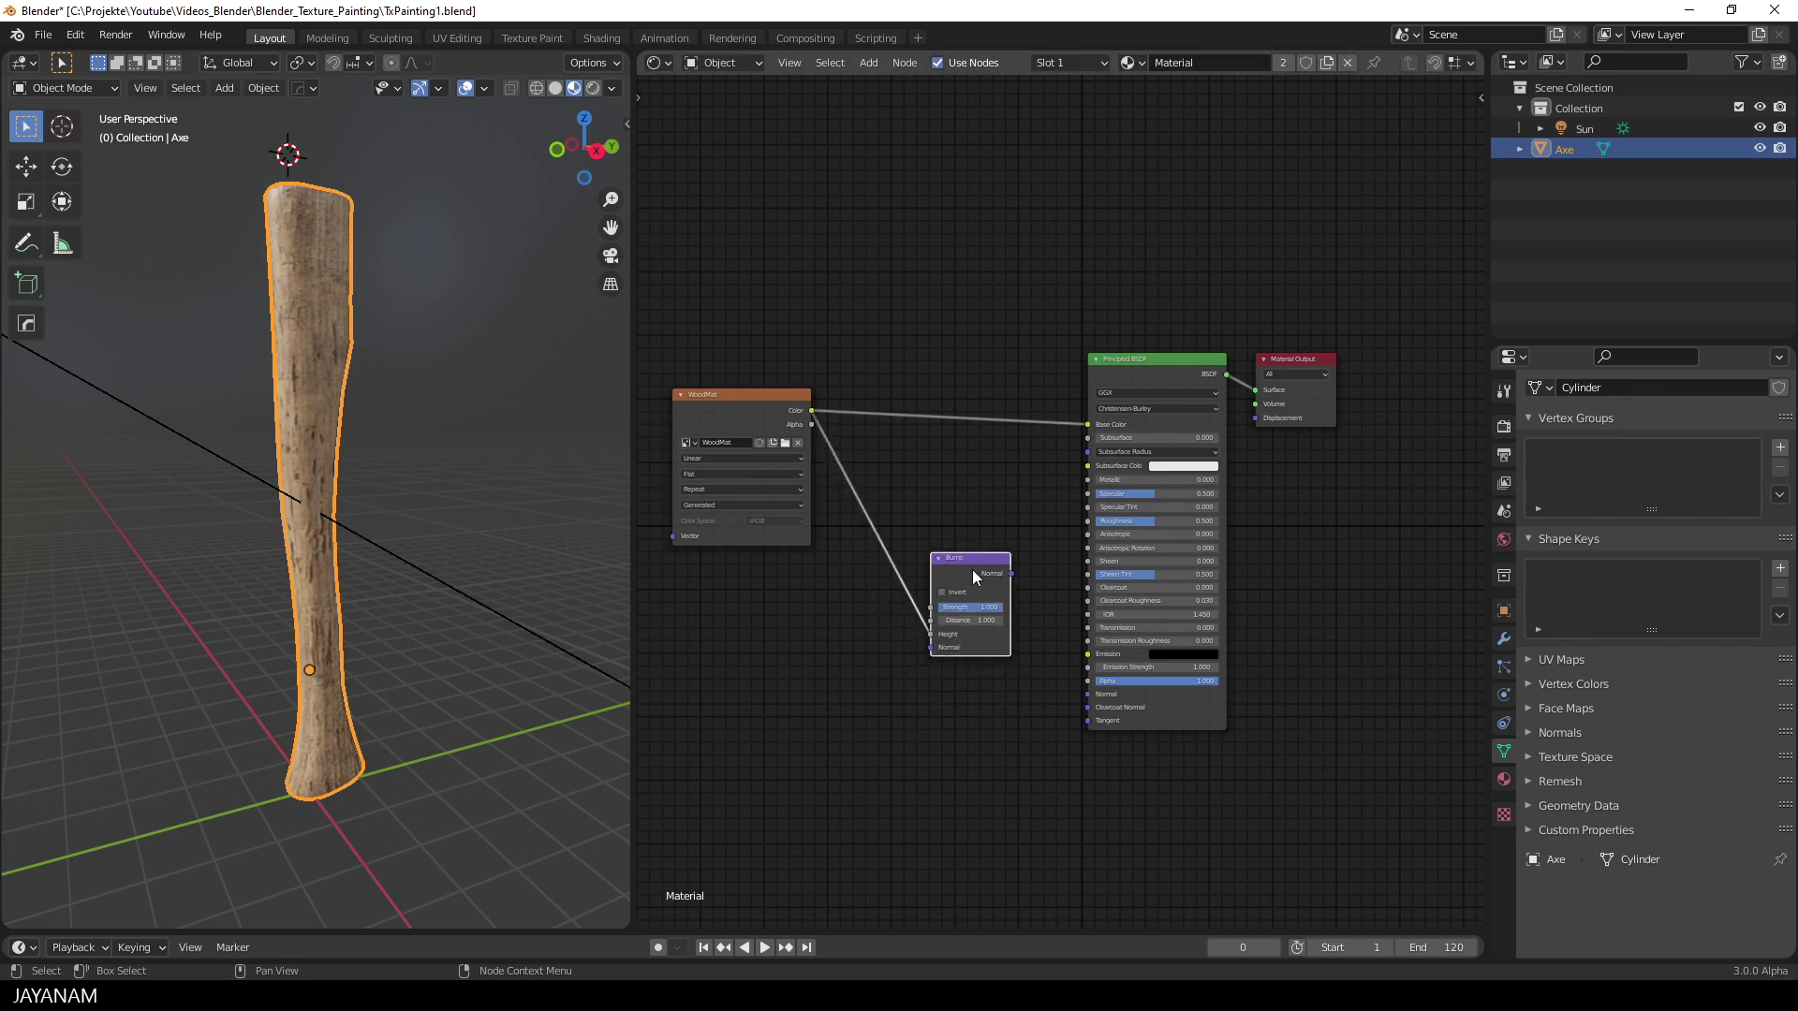
scroll(921, 691, up, 2)
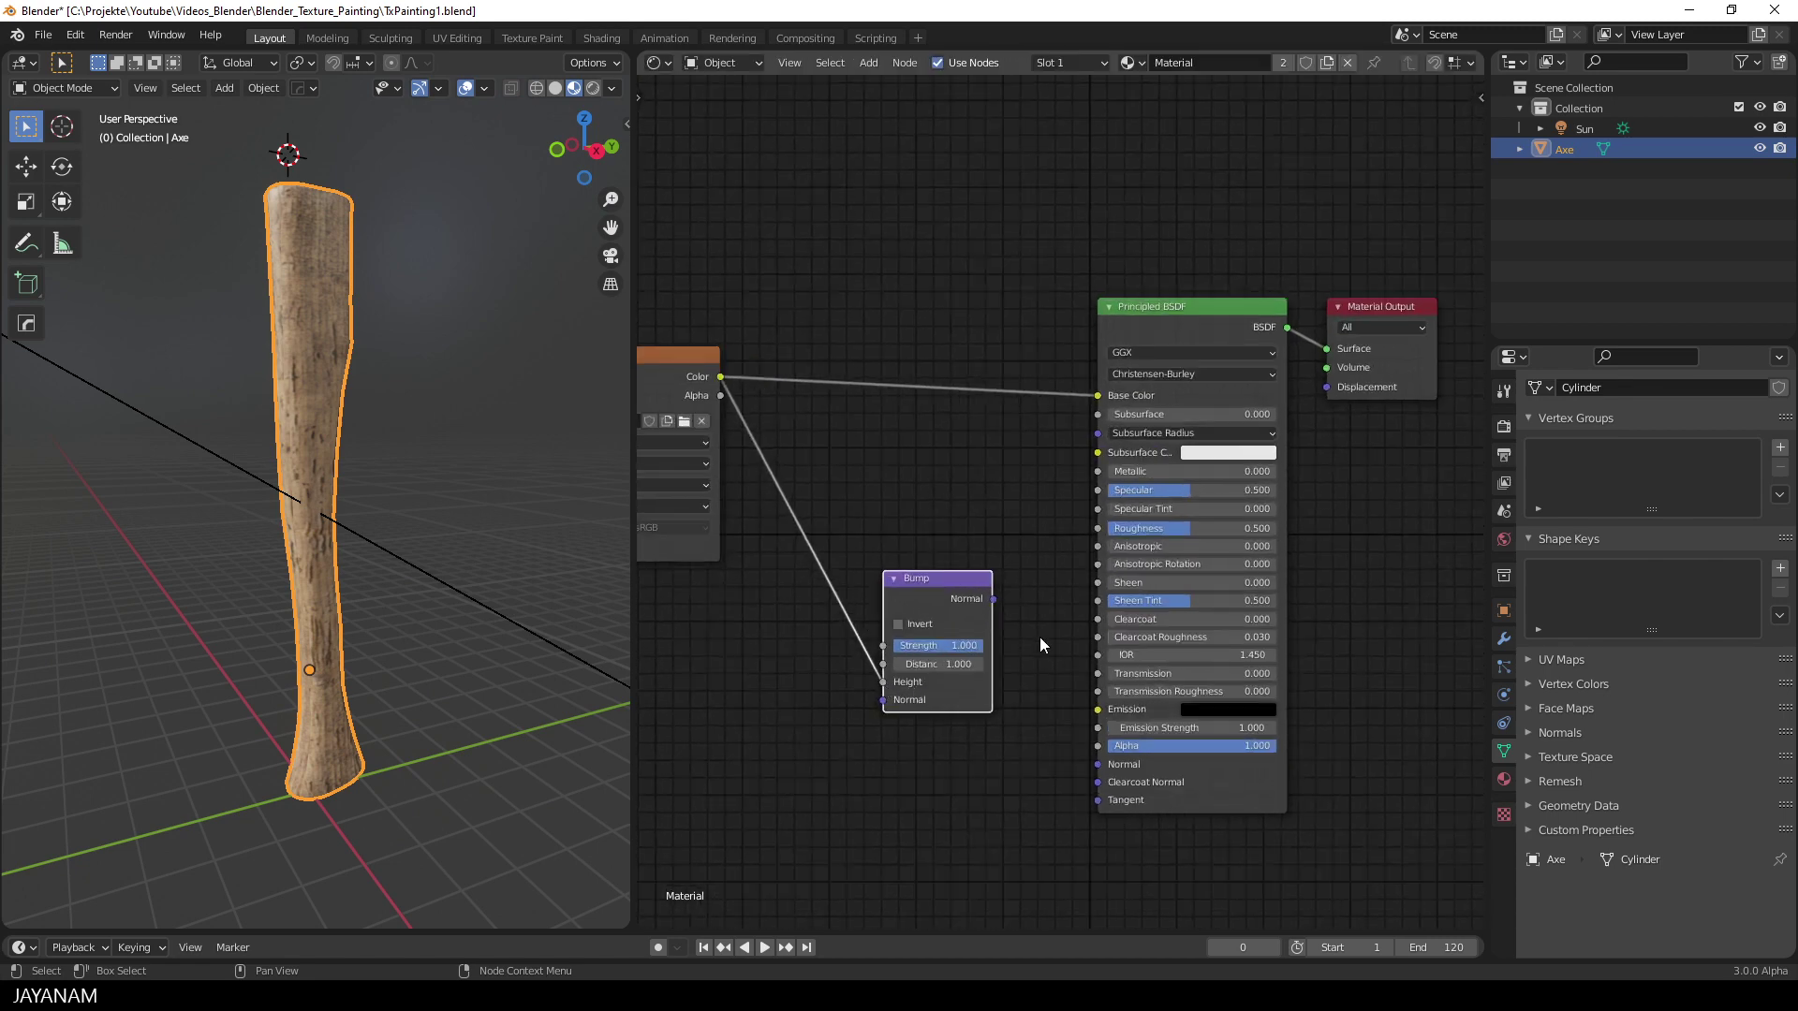
mouse_move(993, 598)
mouse_down()
mouse_move(1008, 681)
mouse_move(1090, 763)
mouse_up()
Step: Try bump strength 0.15, inspect the axe up close, then set strength to 0.1
middle_drag(339, 435, 305, 239)
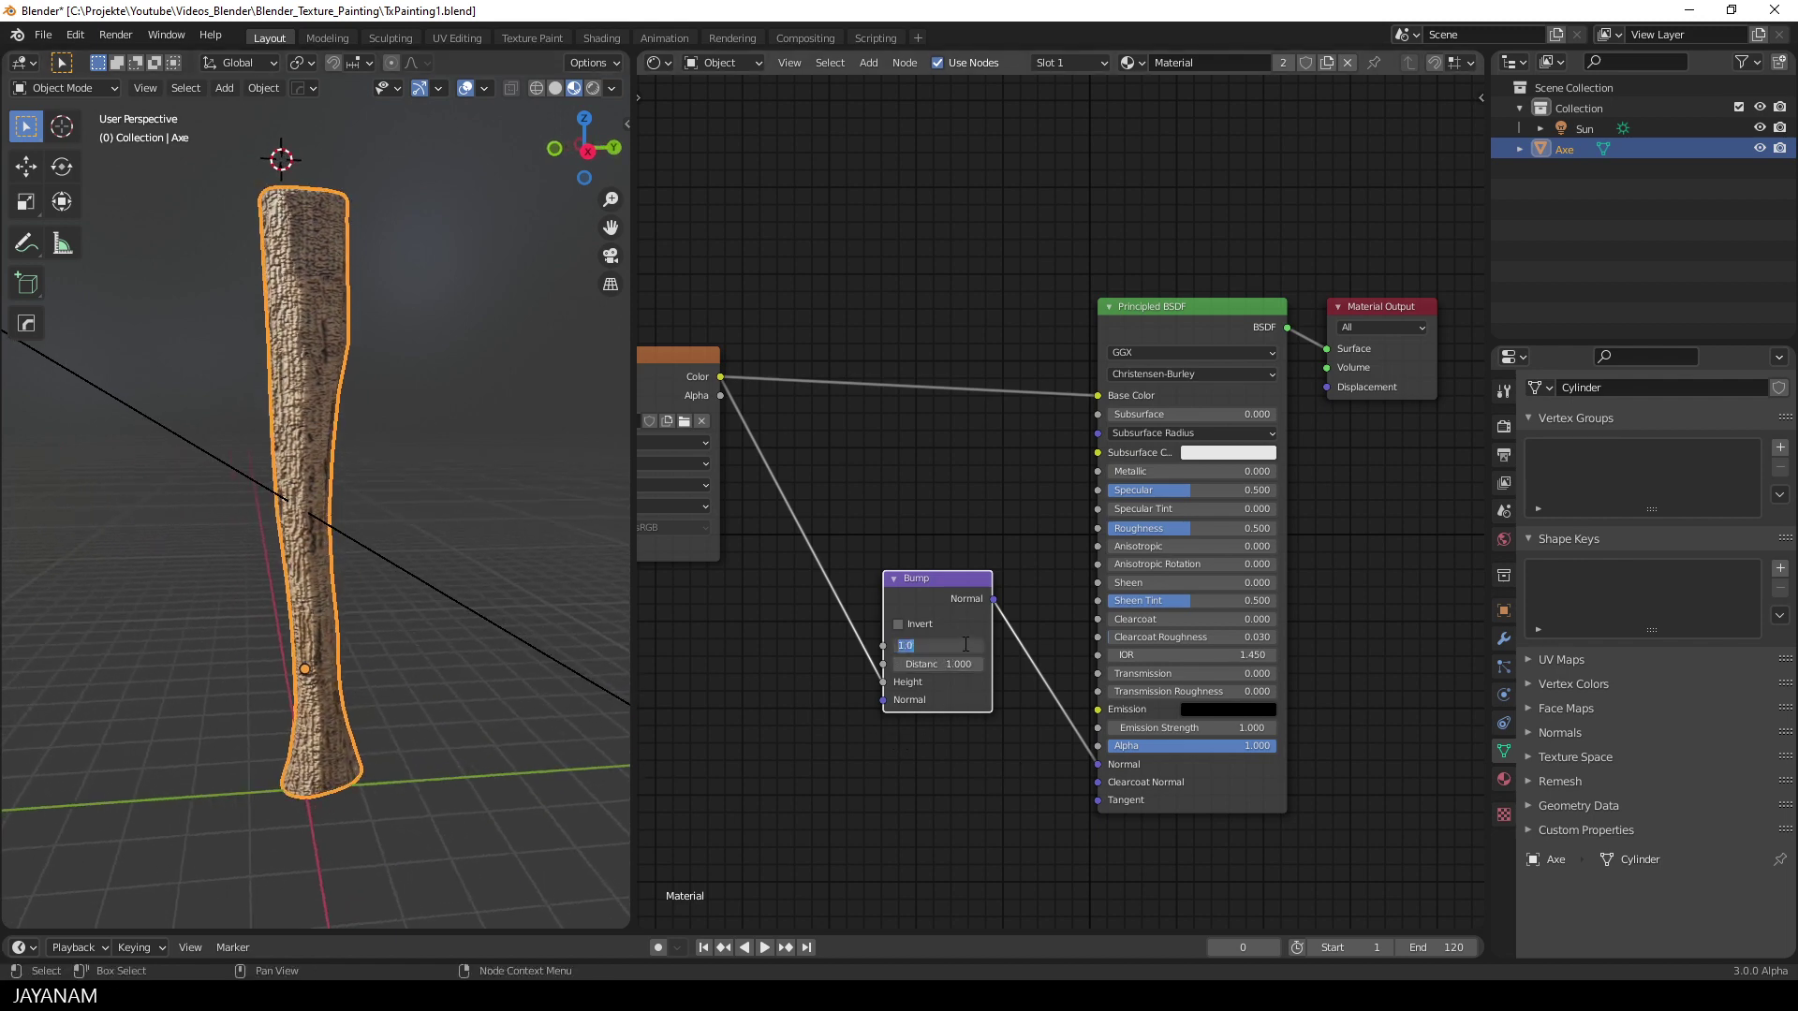
text(.15)
key(Return)
scroll(361, 397, up, 3)
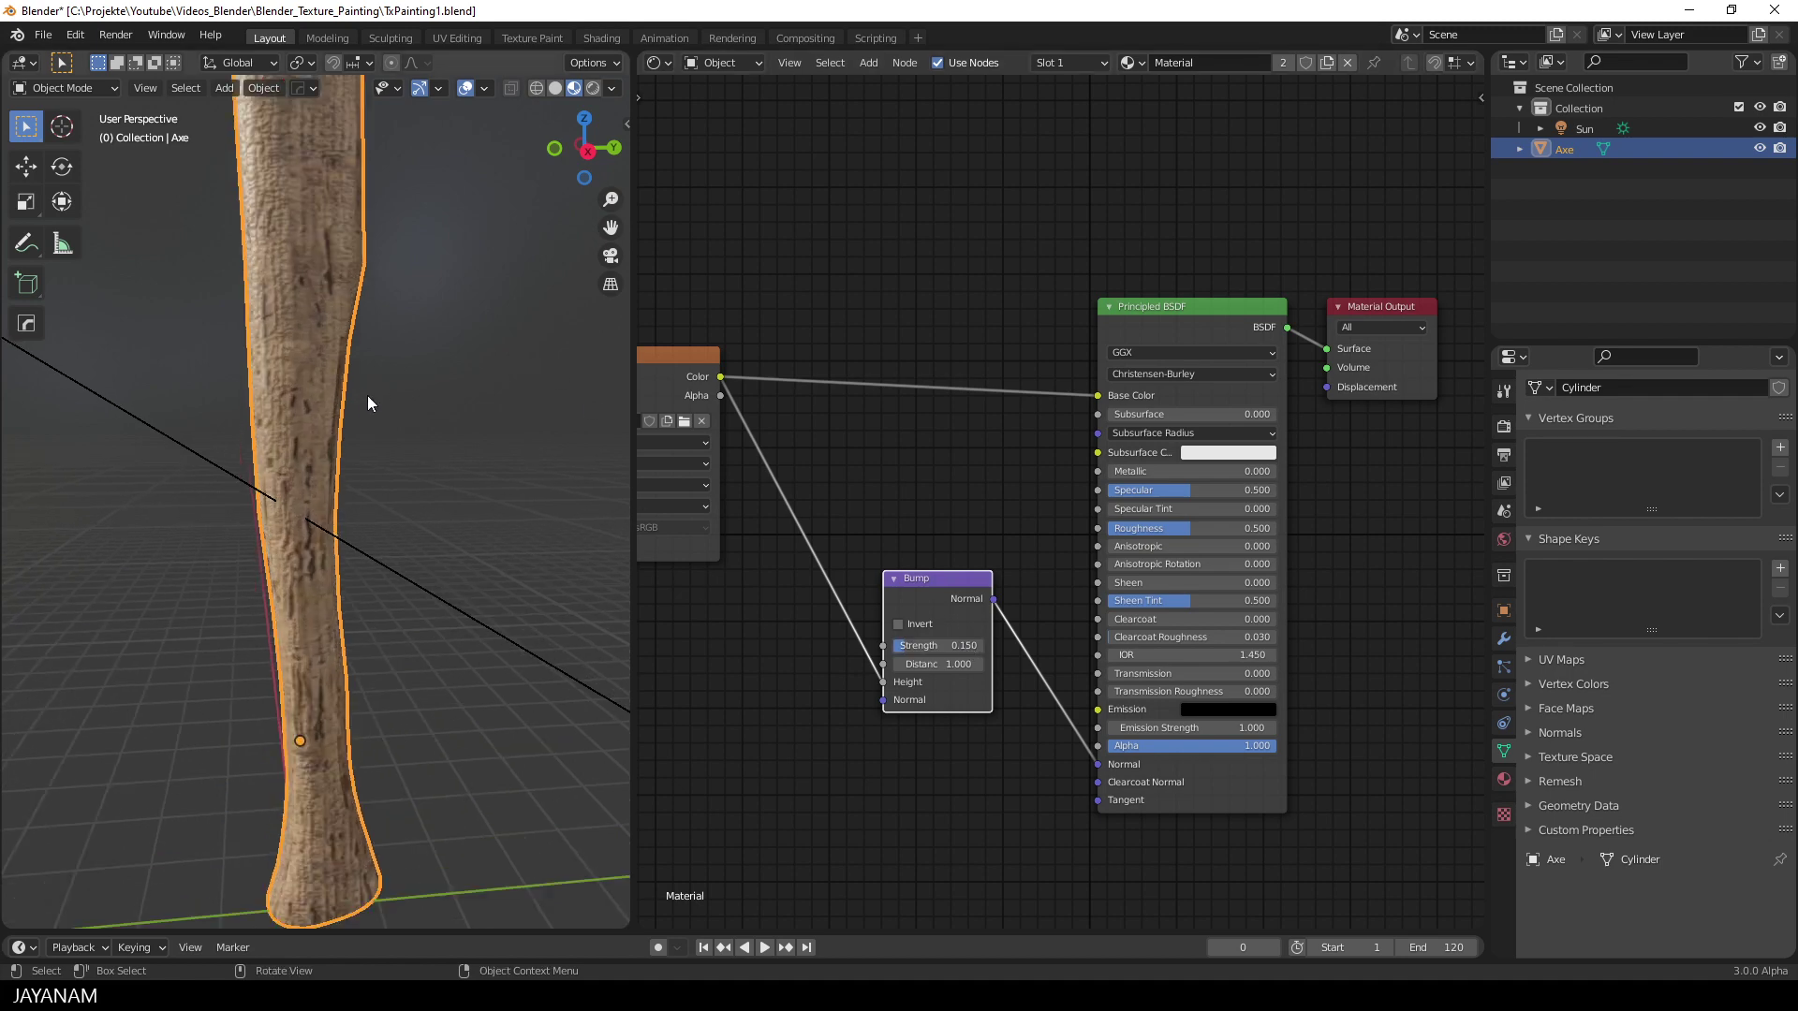
middle_drag(367, 395, 446, 404)
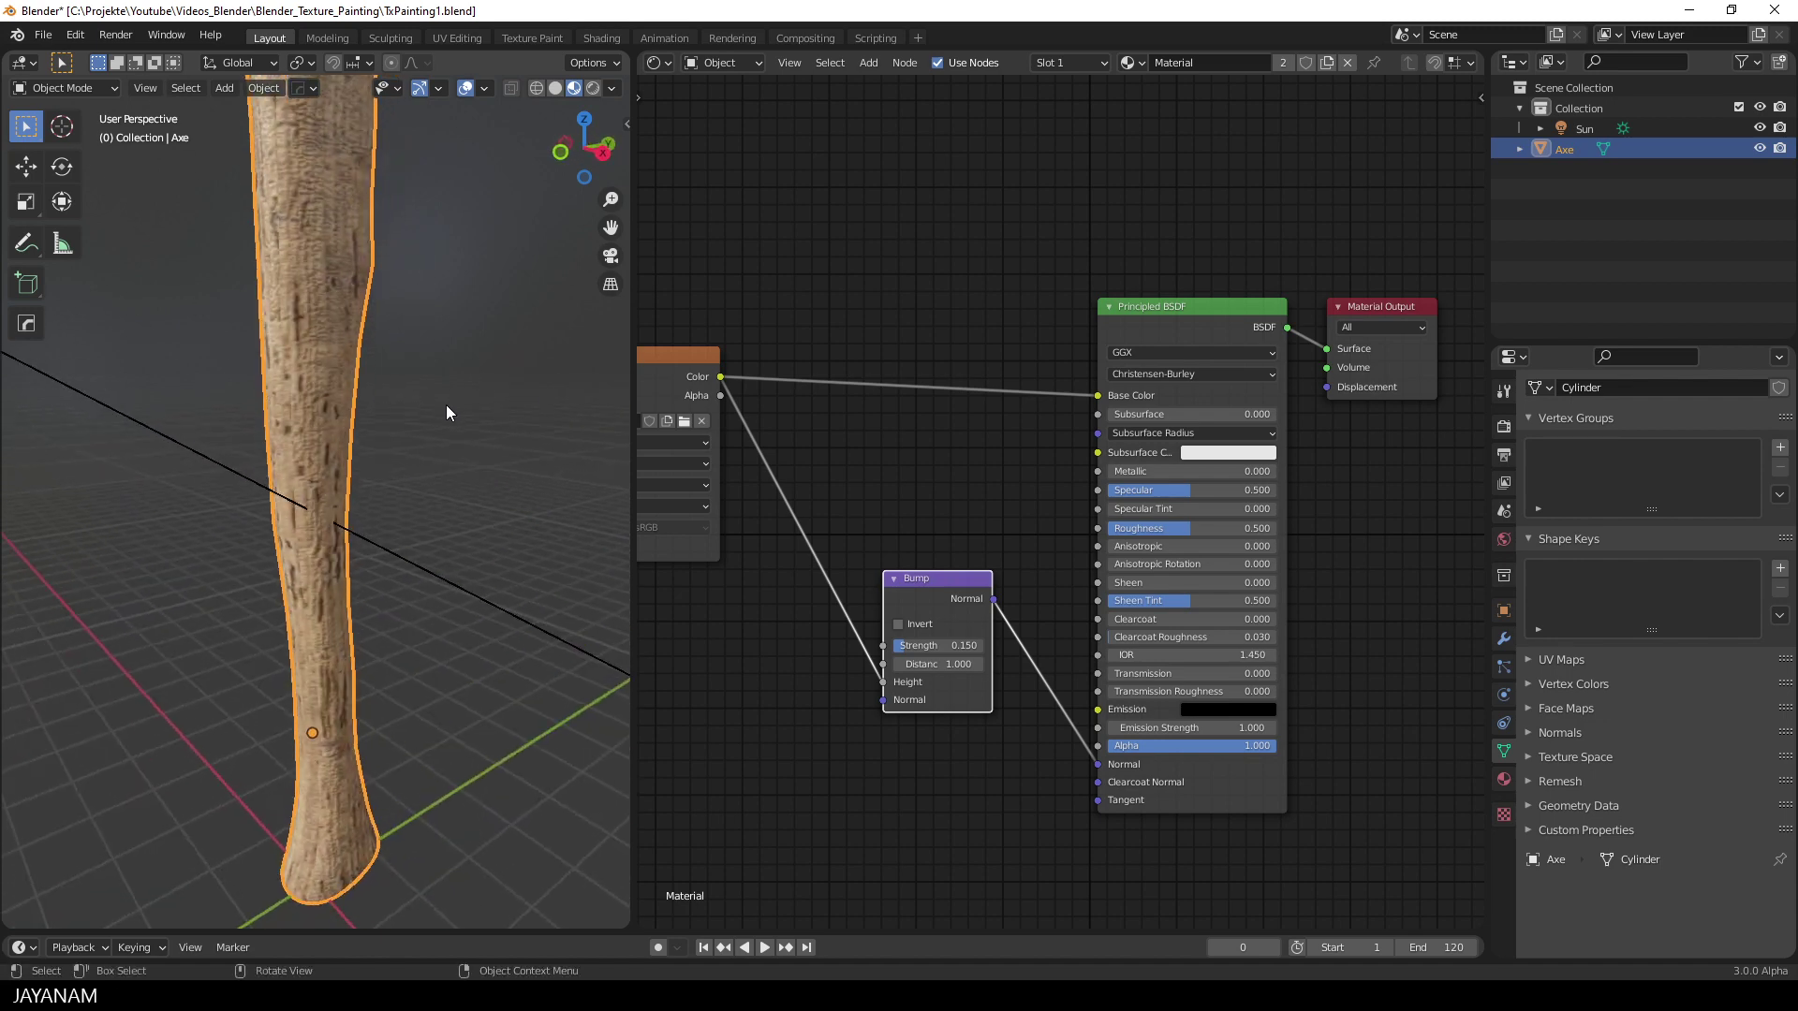
scroll(446, 408, down, 3)
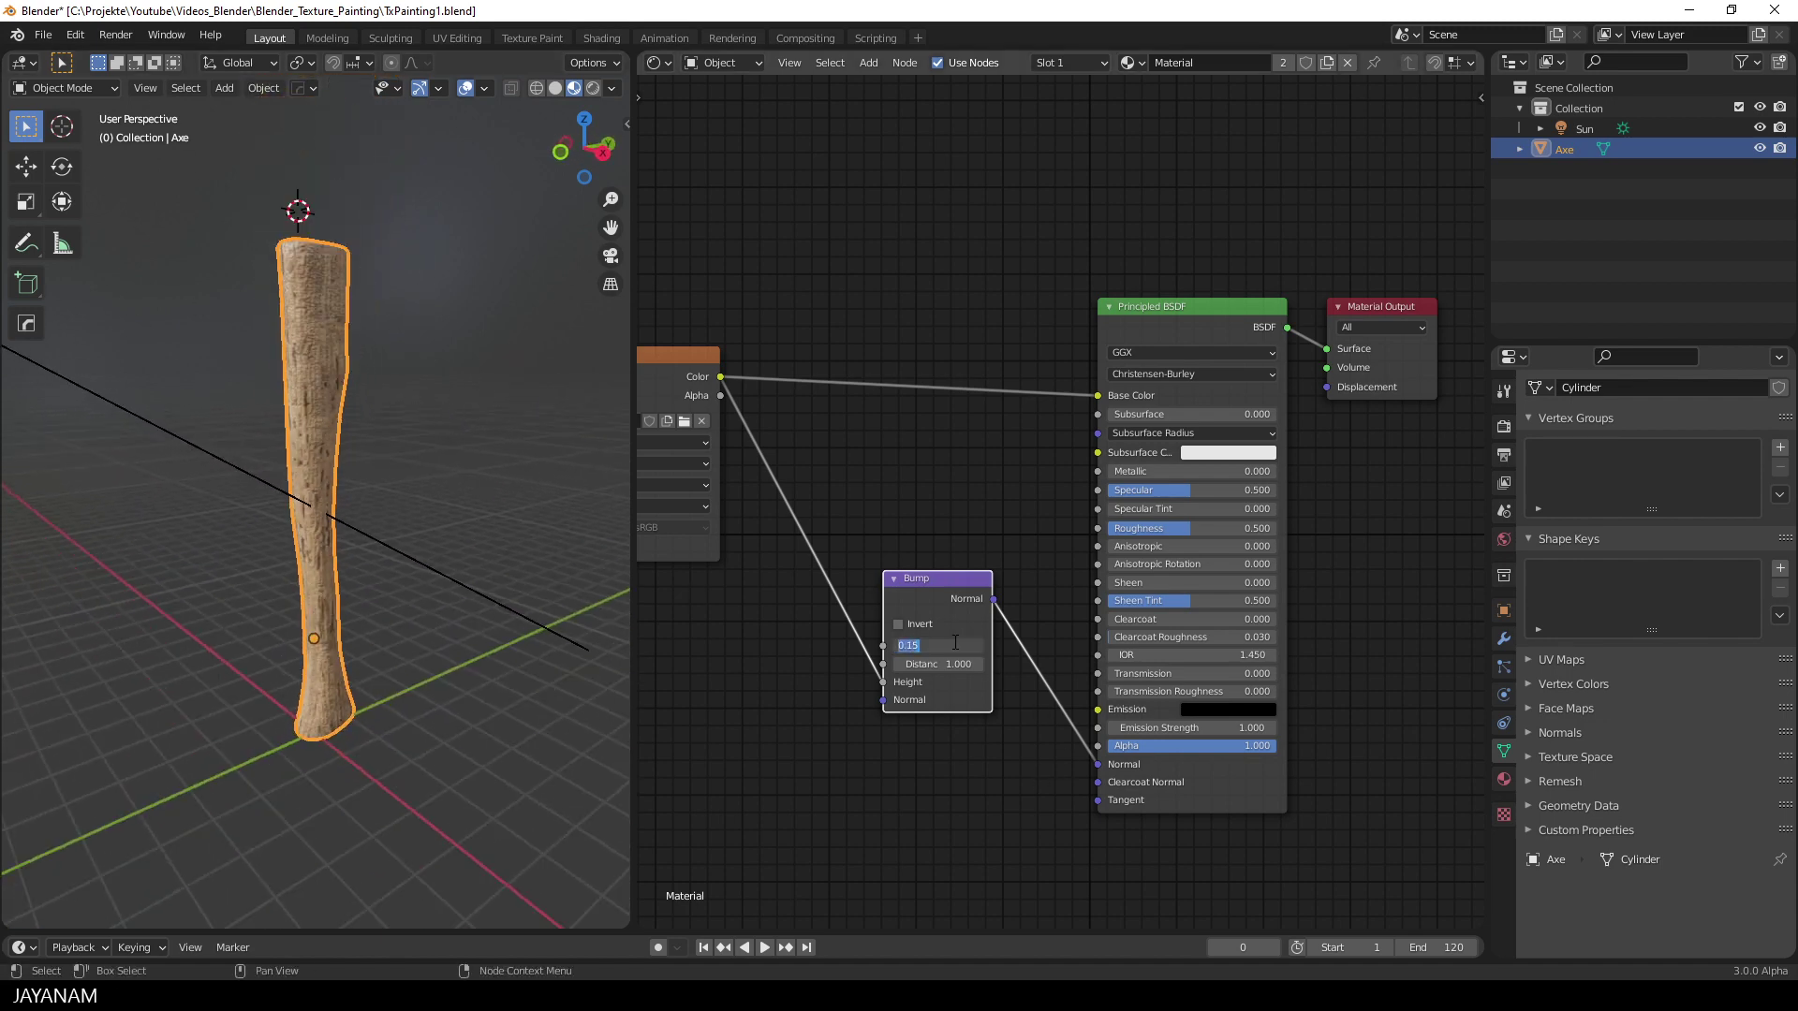
text(0.1)
key(Return)
Step: Save the blend file and reframe the axe and node graph
key(ctrl+s)
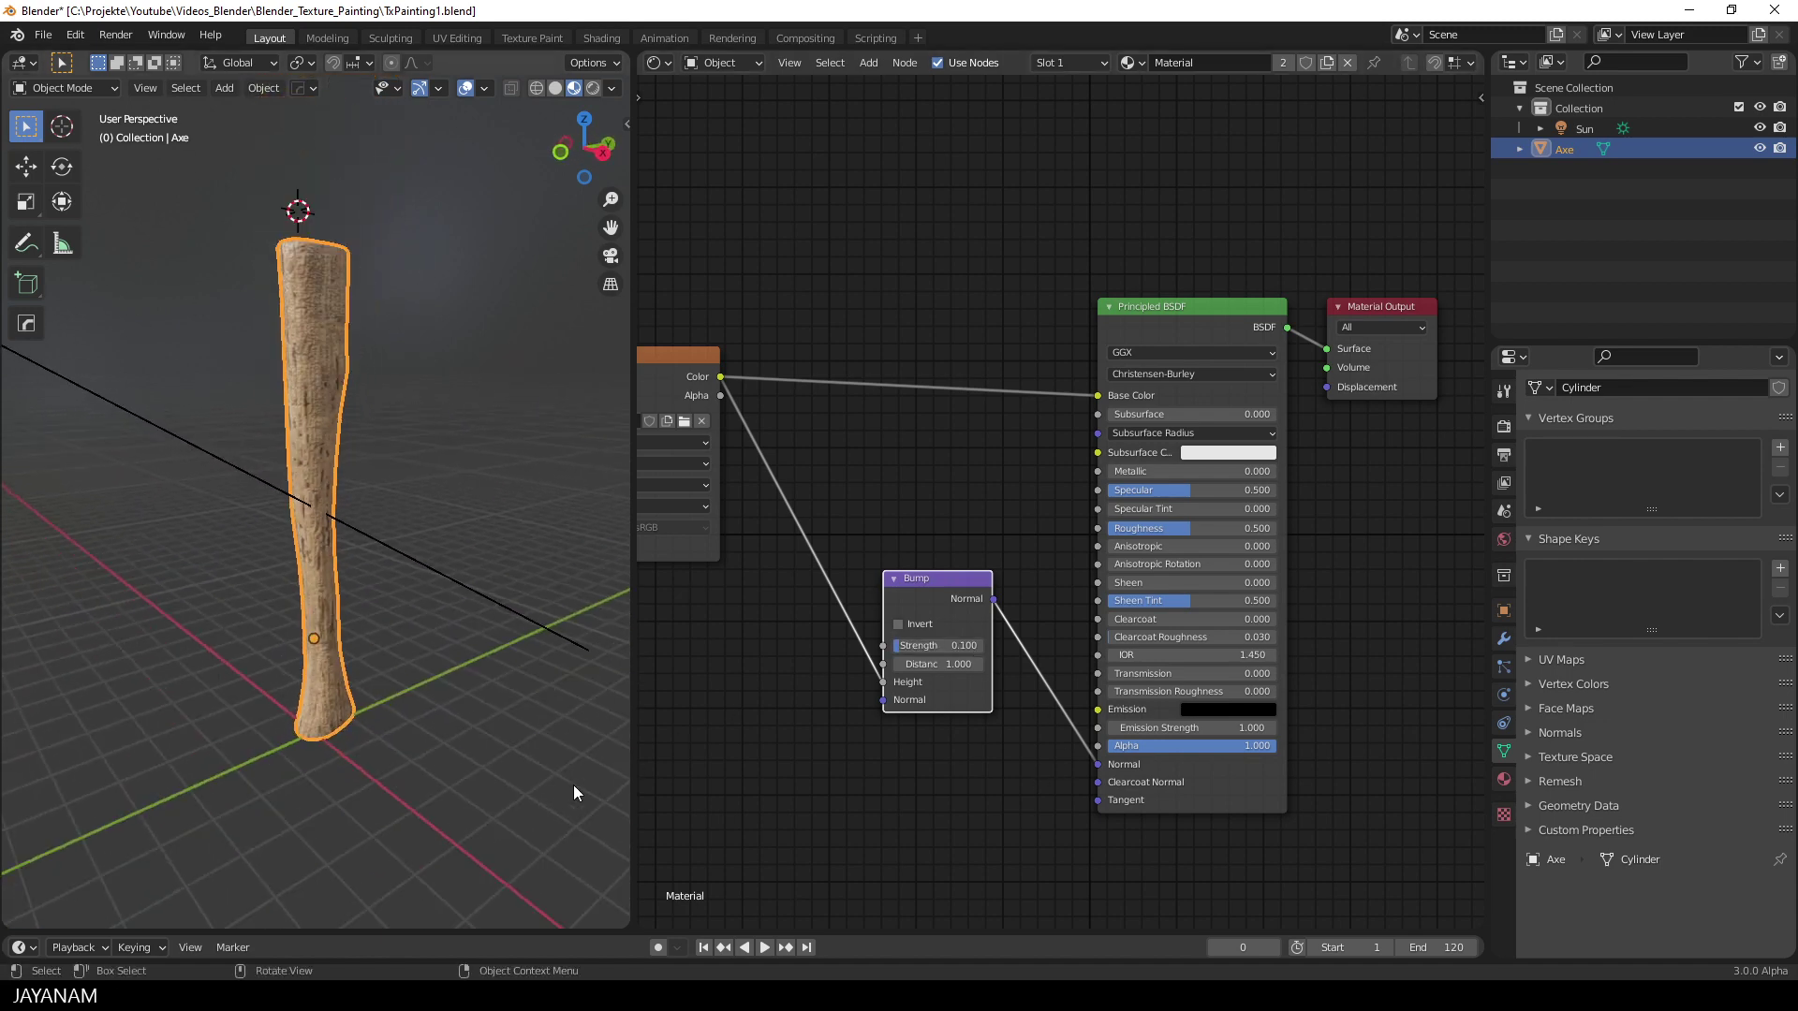
middle_drag(573, 785, 434, 593)
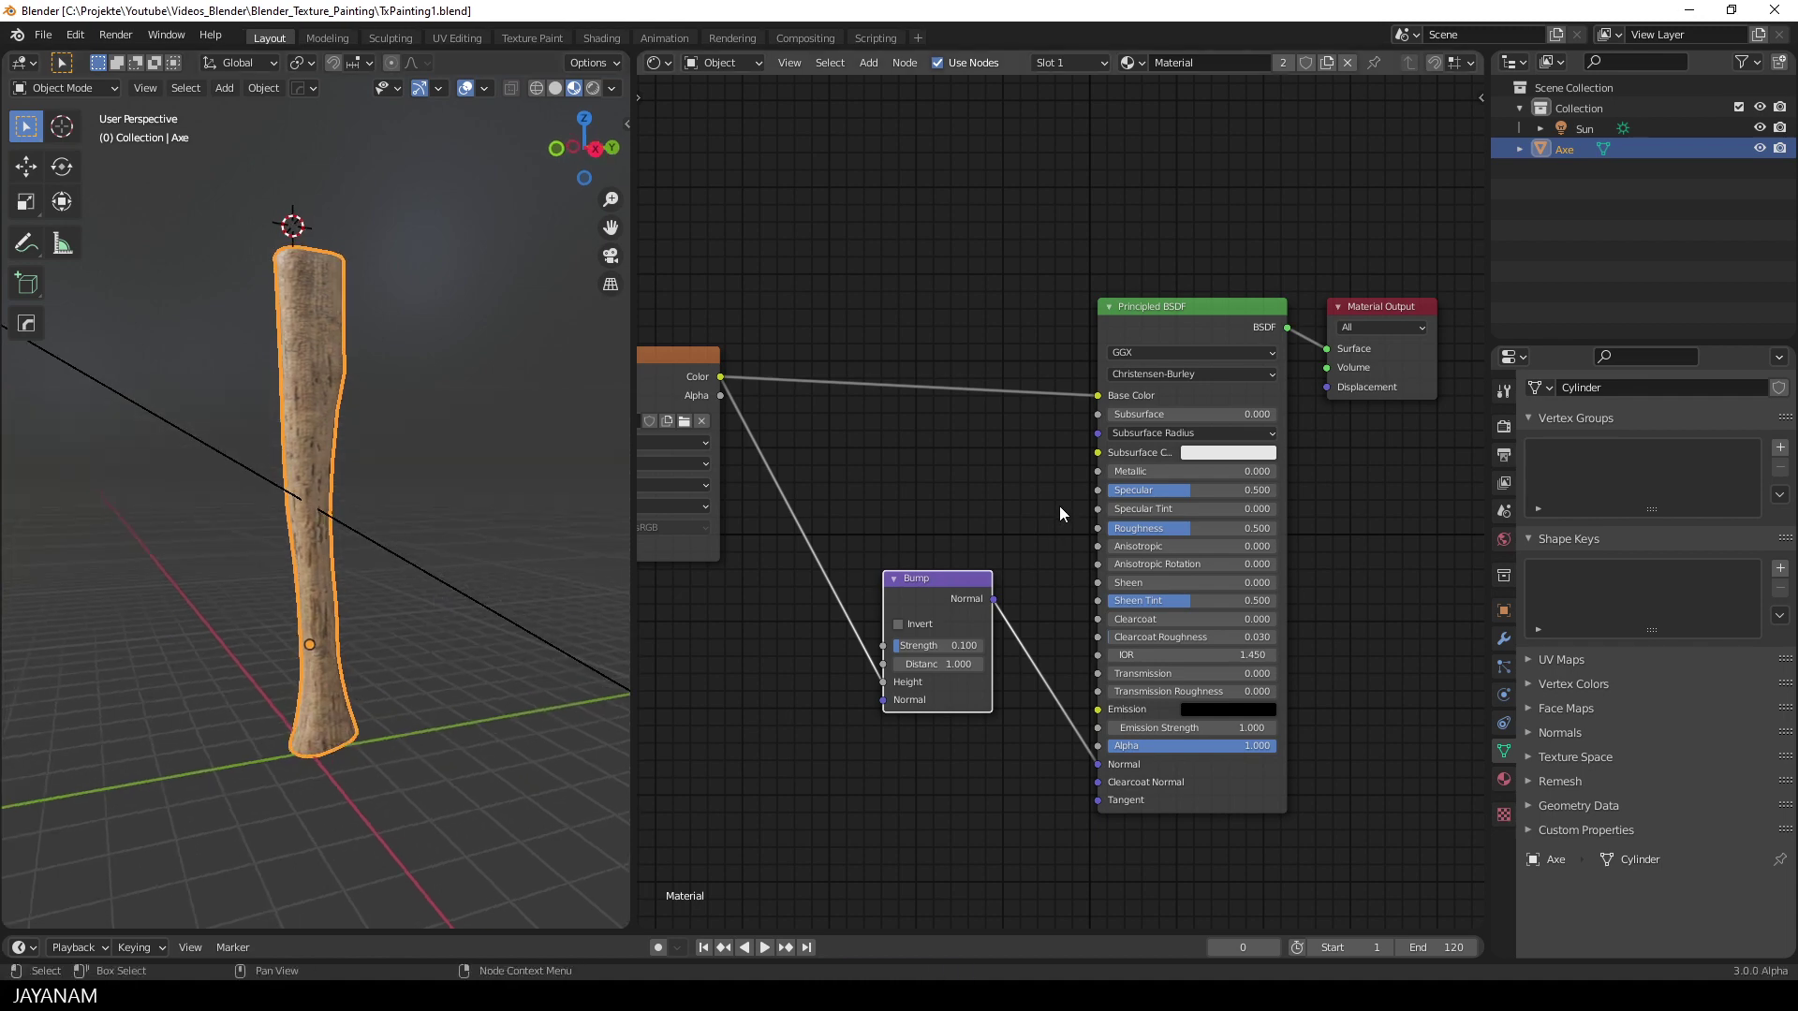
scroll(1045, 271, down, 3)
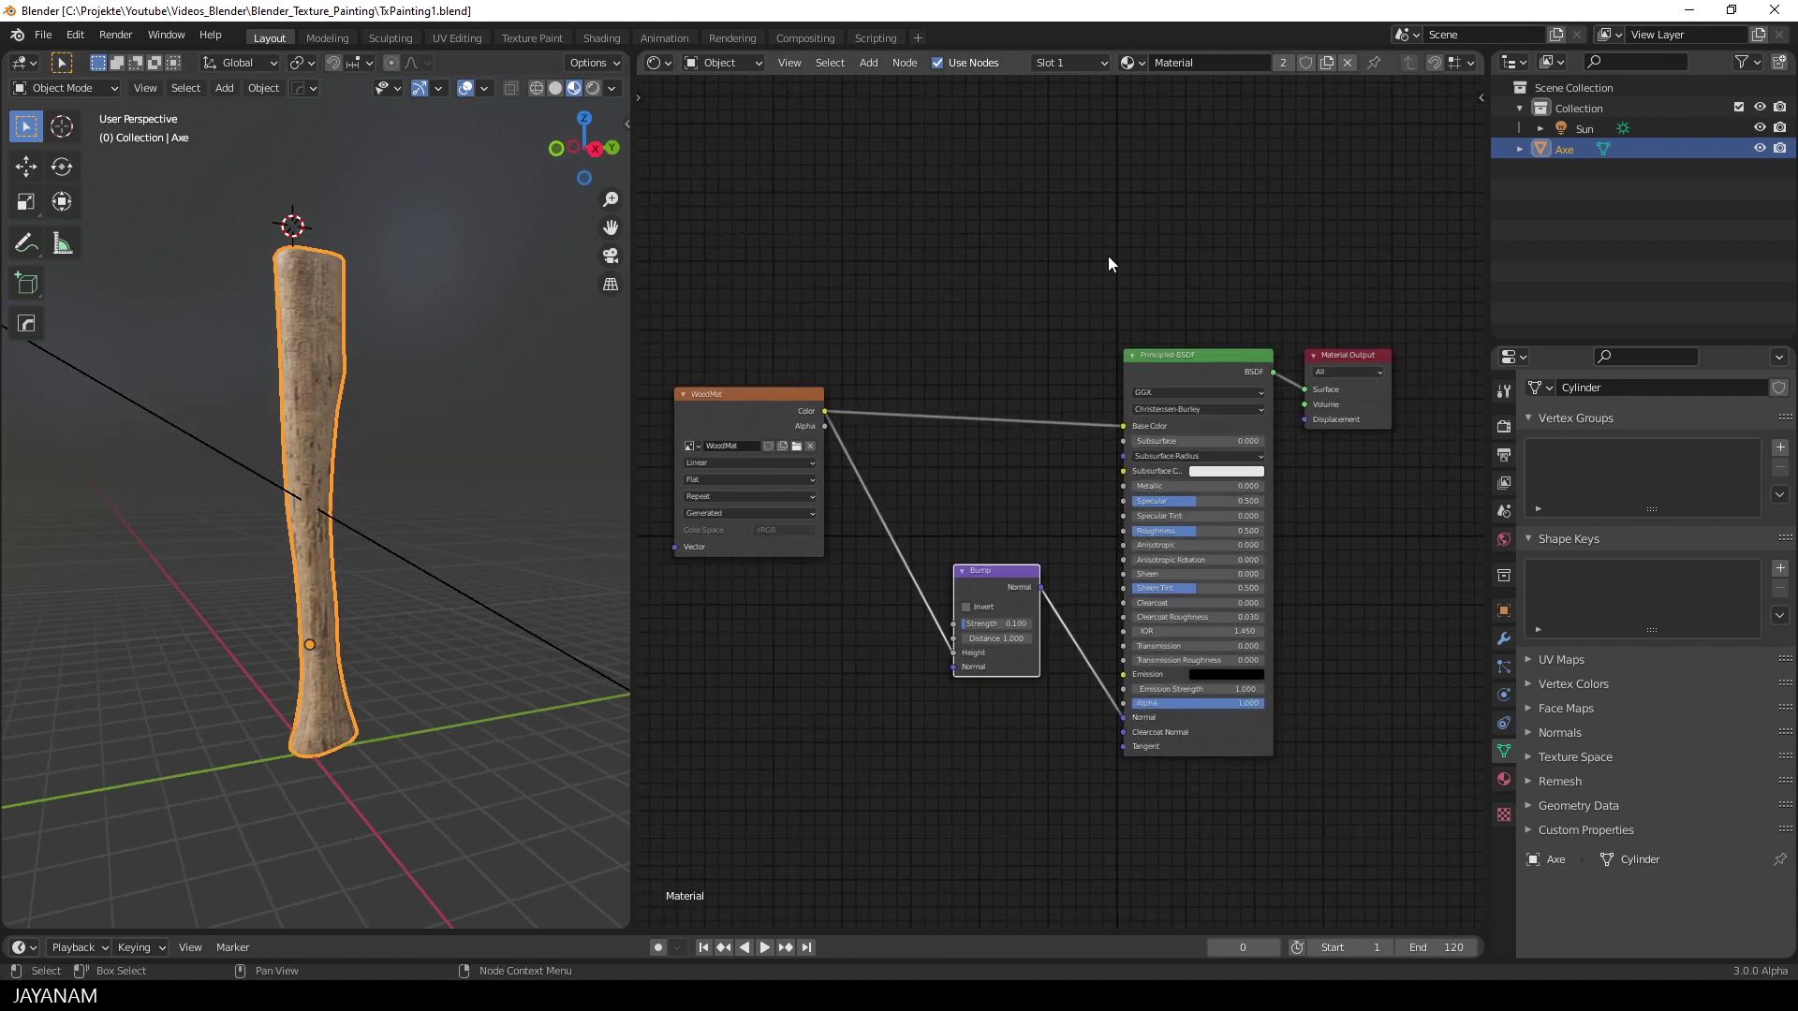
middle_drag(1100, 245, 1116, 393)
Step: Add a second Principled BSDF node via search and set its Base Color to red
key(shift+a)
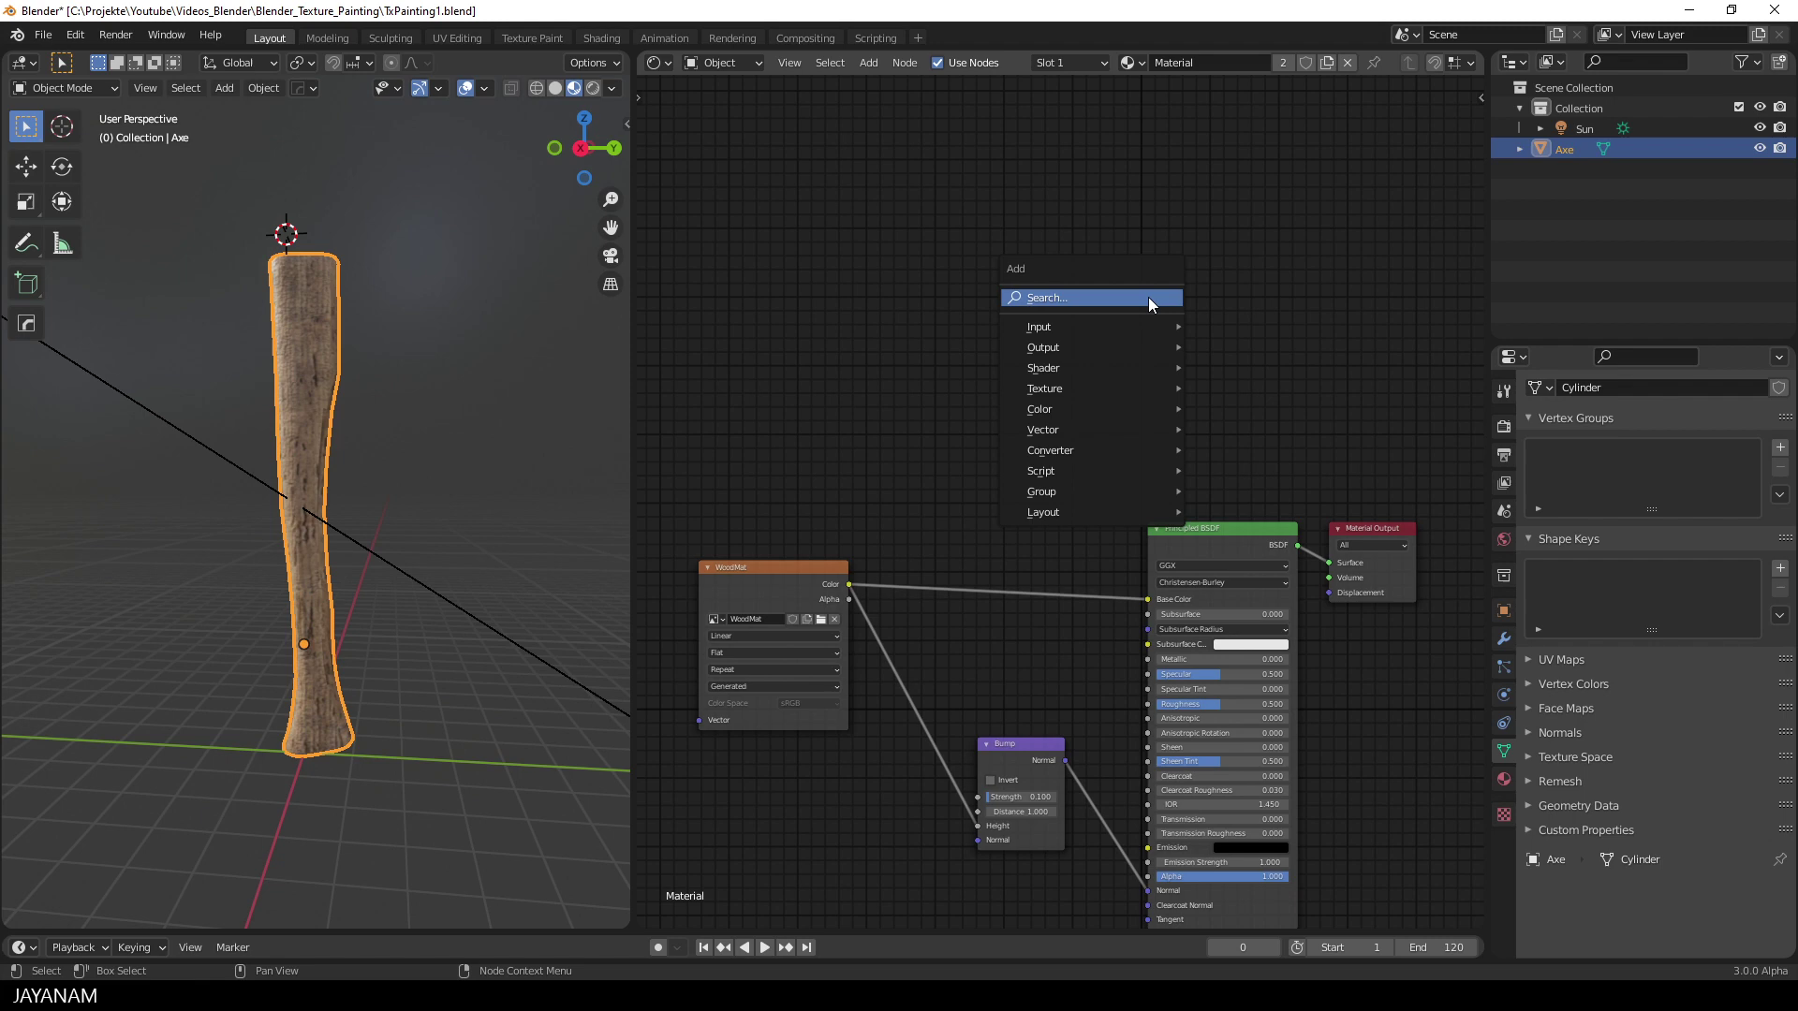
click(1149, 299)
text(prin)
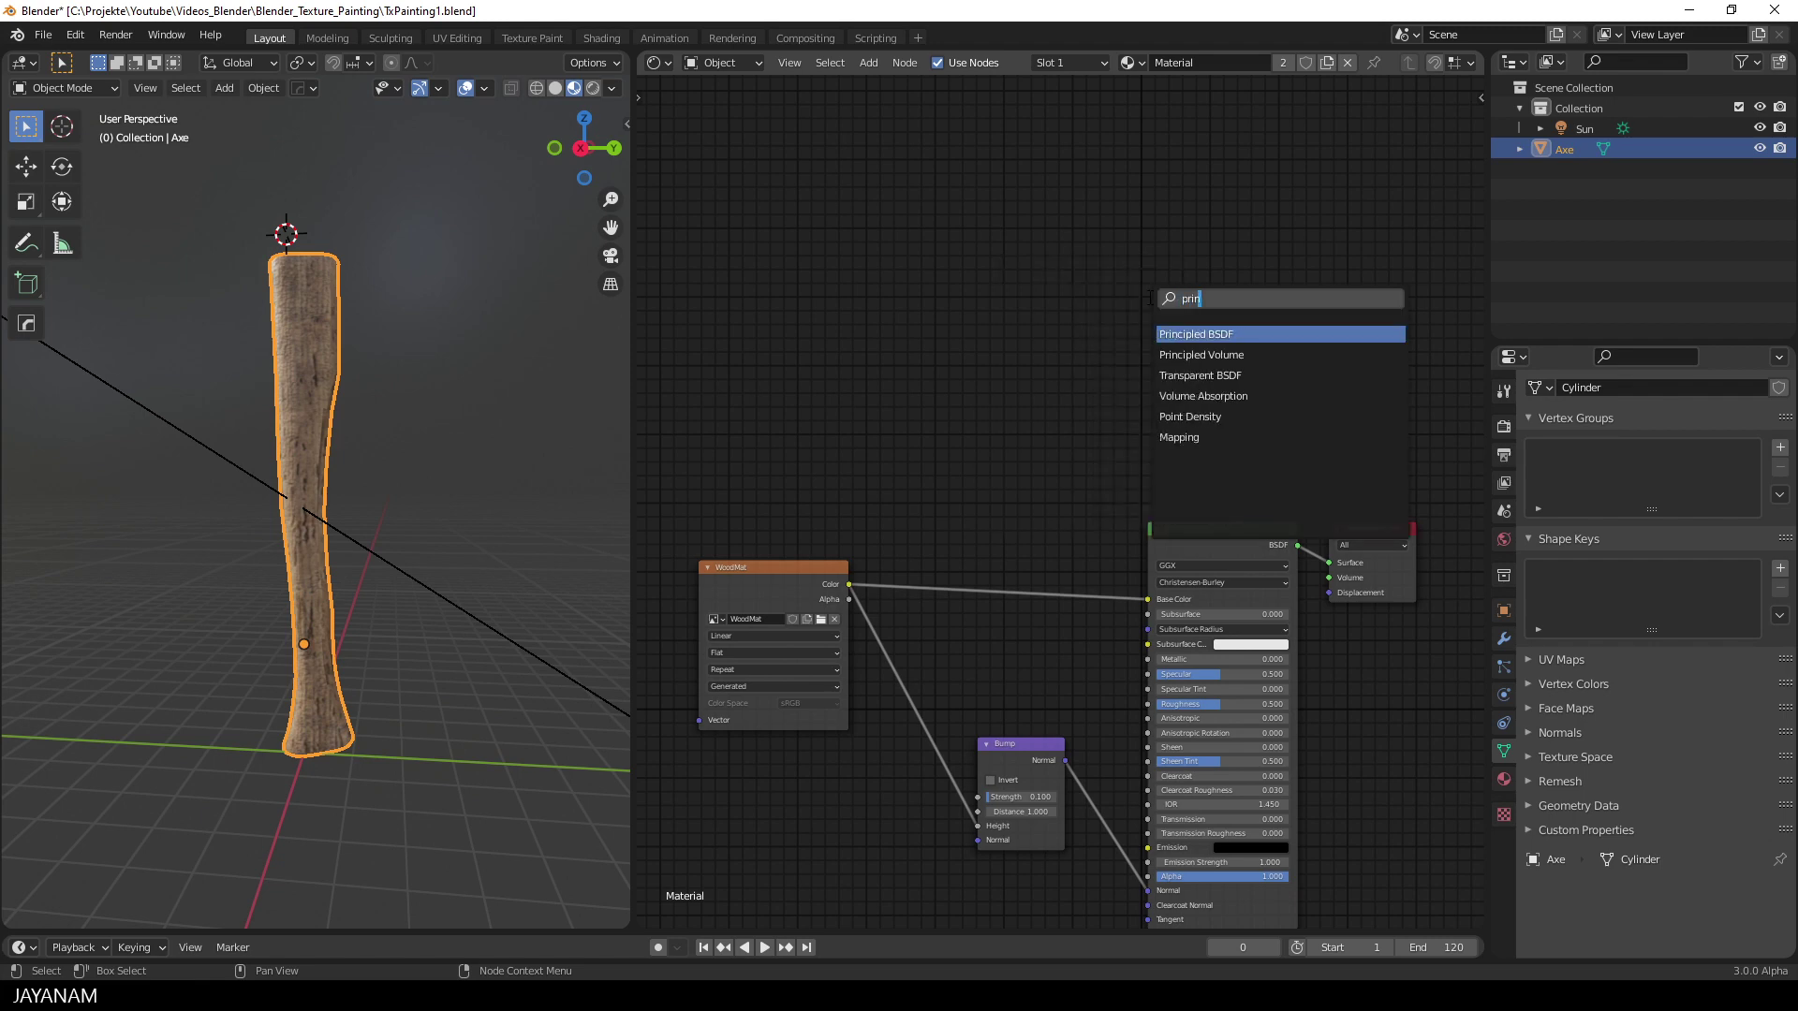
click(1194, 334)
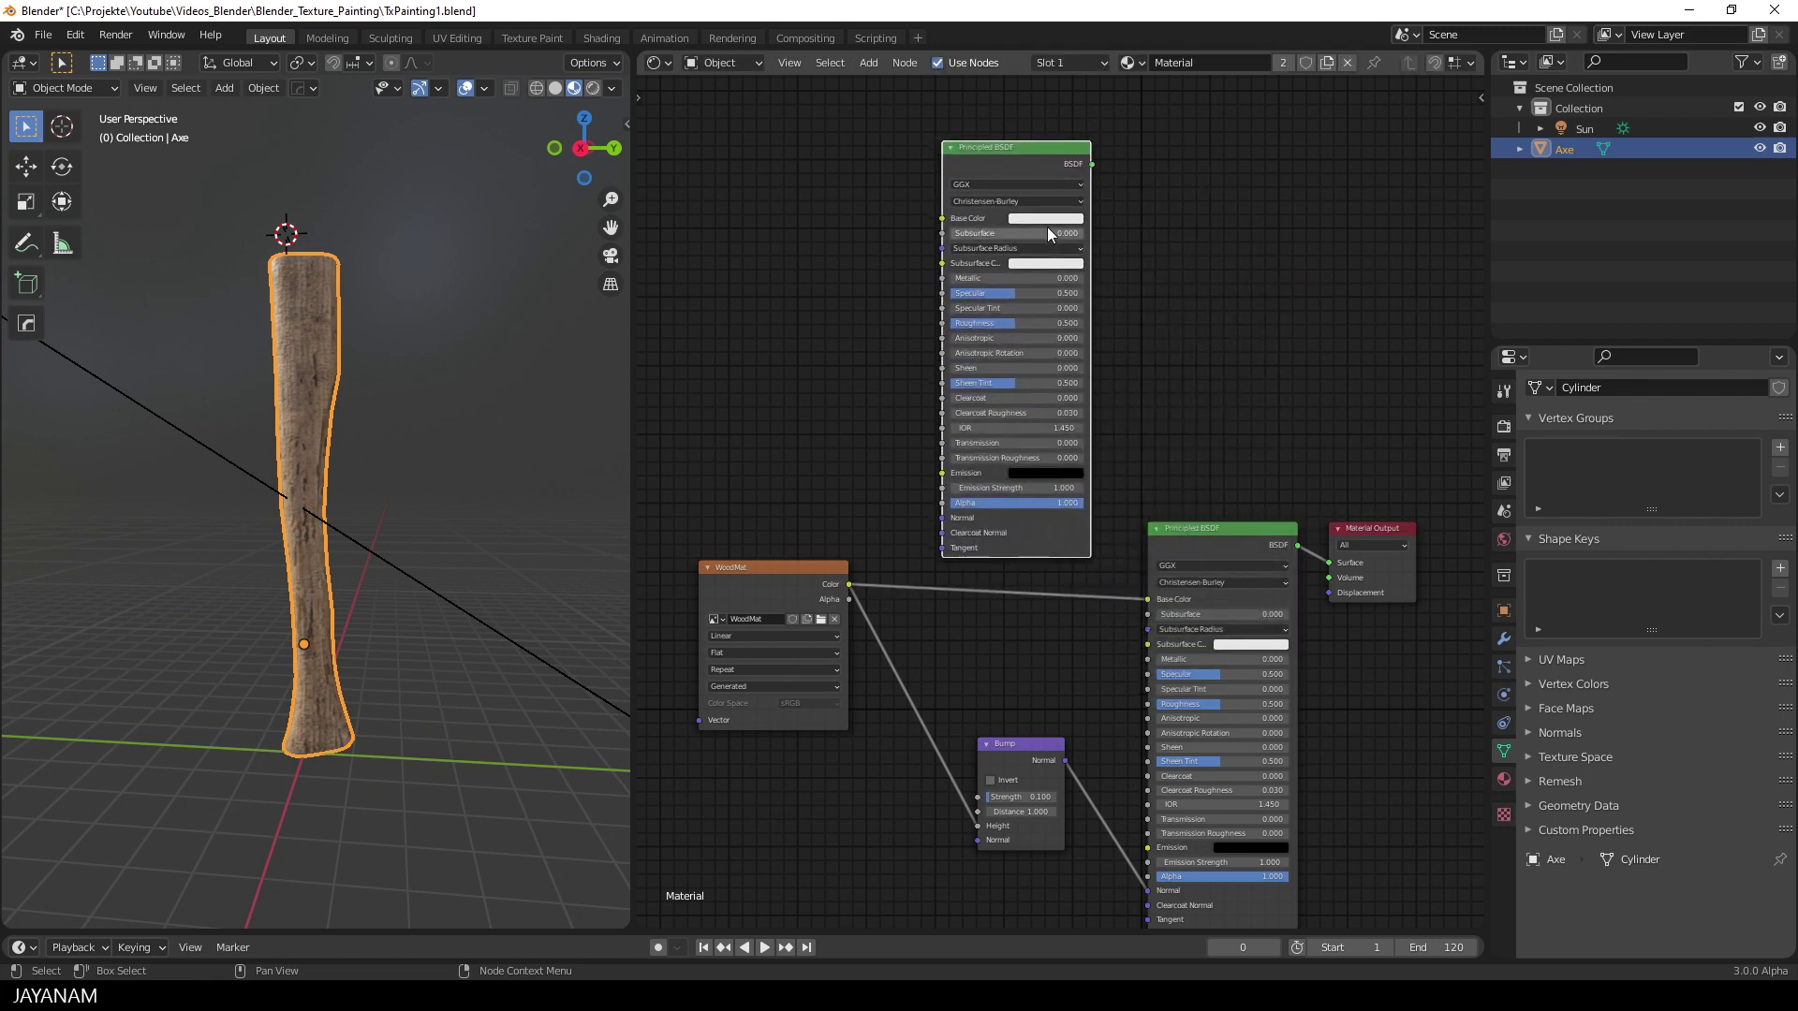
click(1047, 218)
drag(1065, 282, 1057, 332)
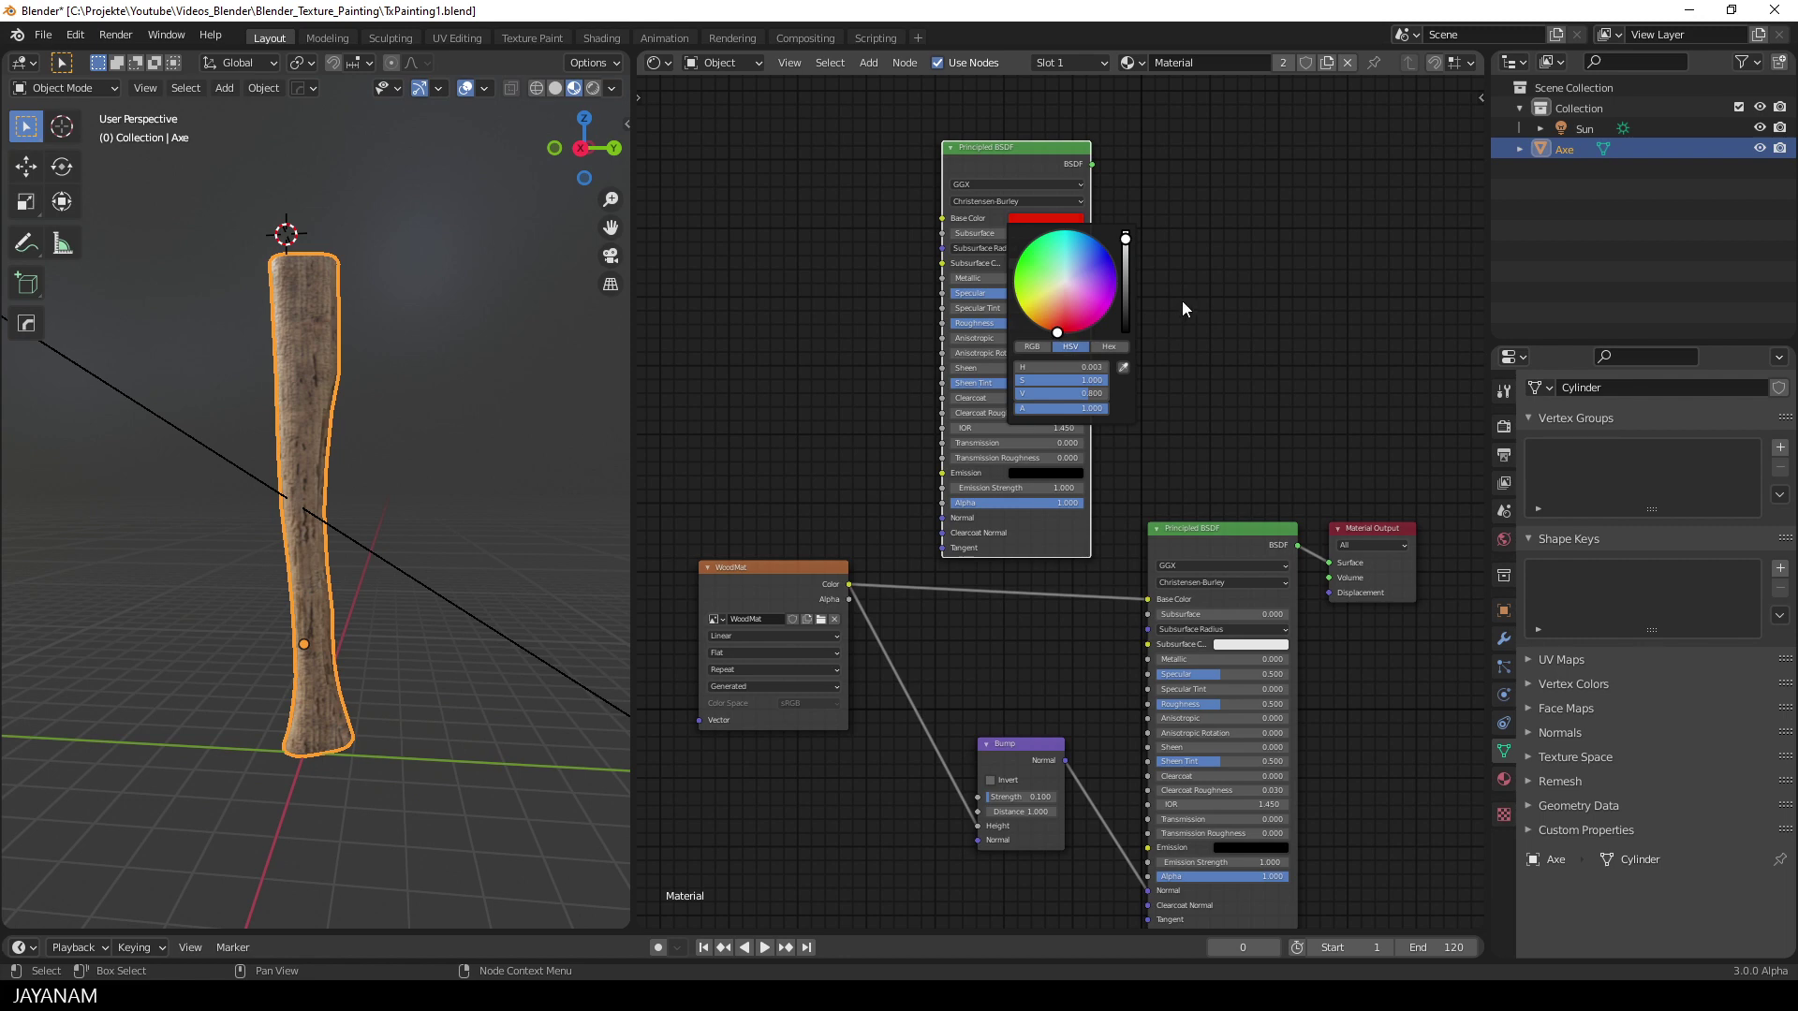
scroll(1176, 295, up, 1)
Step: Add a Mix Shader node and connect the red Principled BSDF into it
middle_drag(1170, 294, 1182, 374)
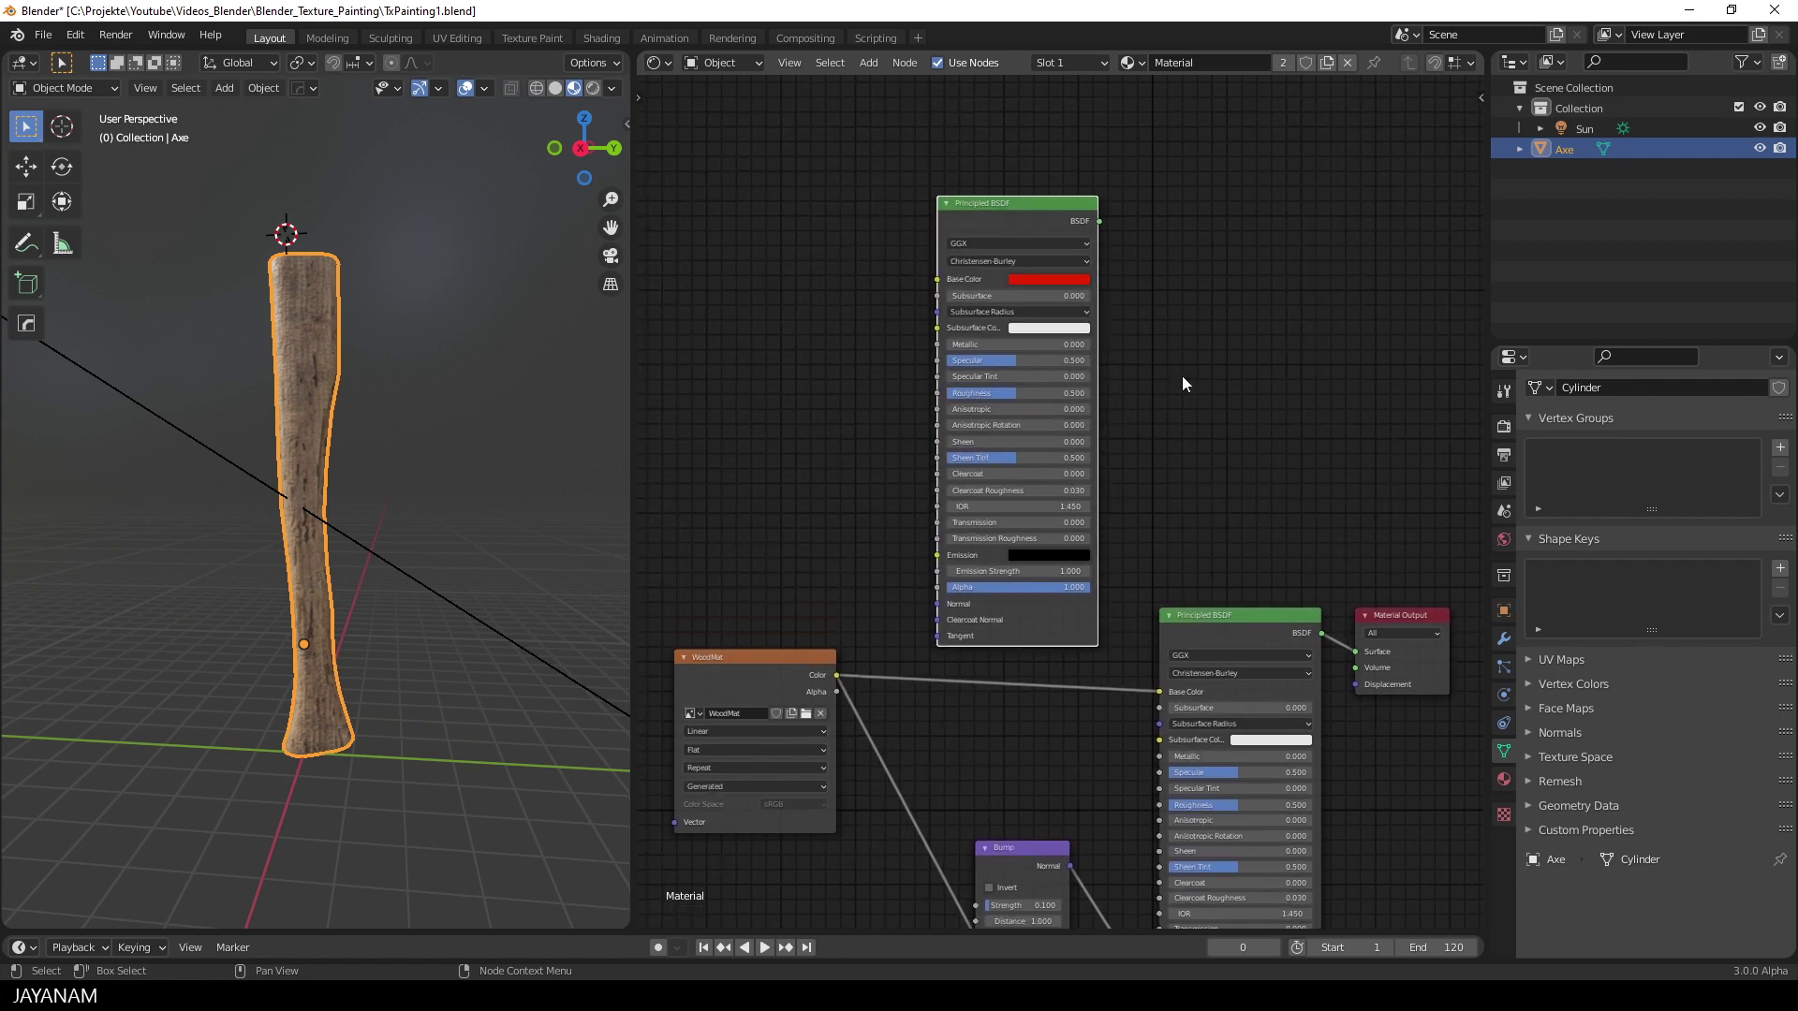
key(shift+a)
click(1182, 377)
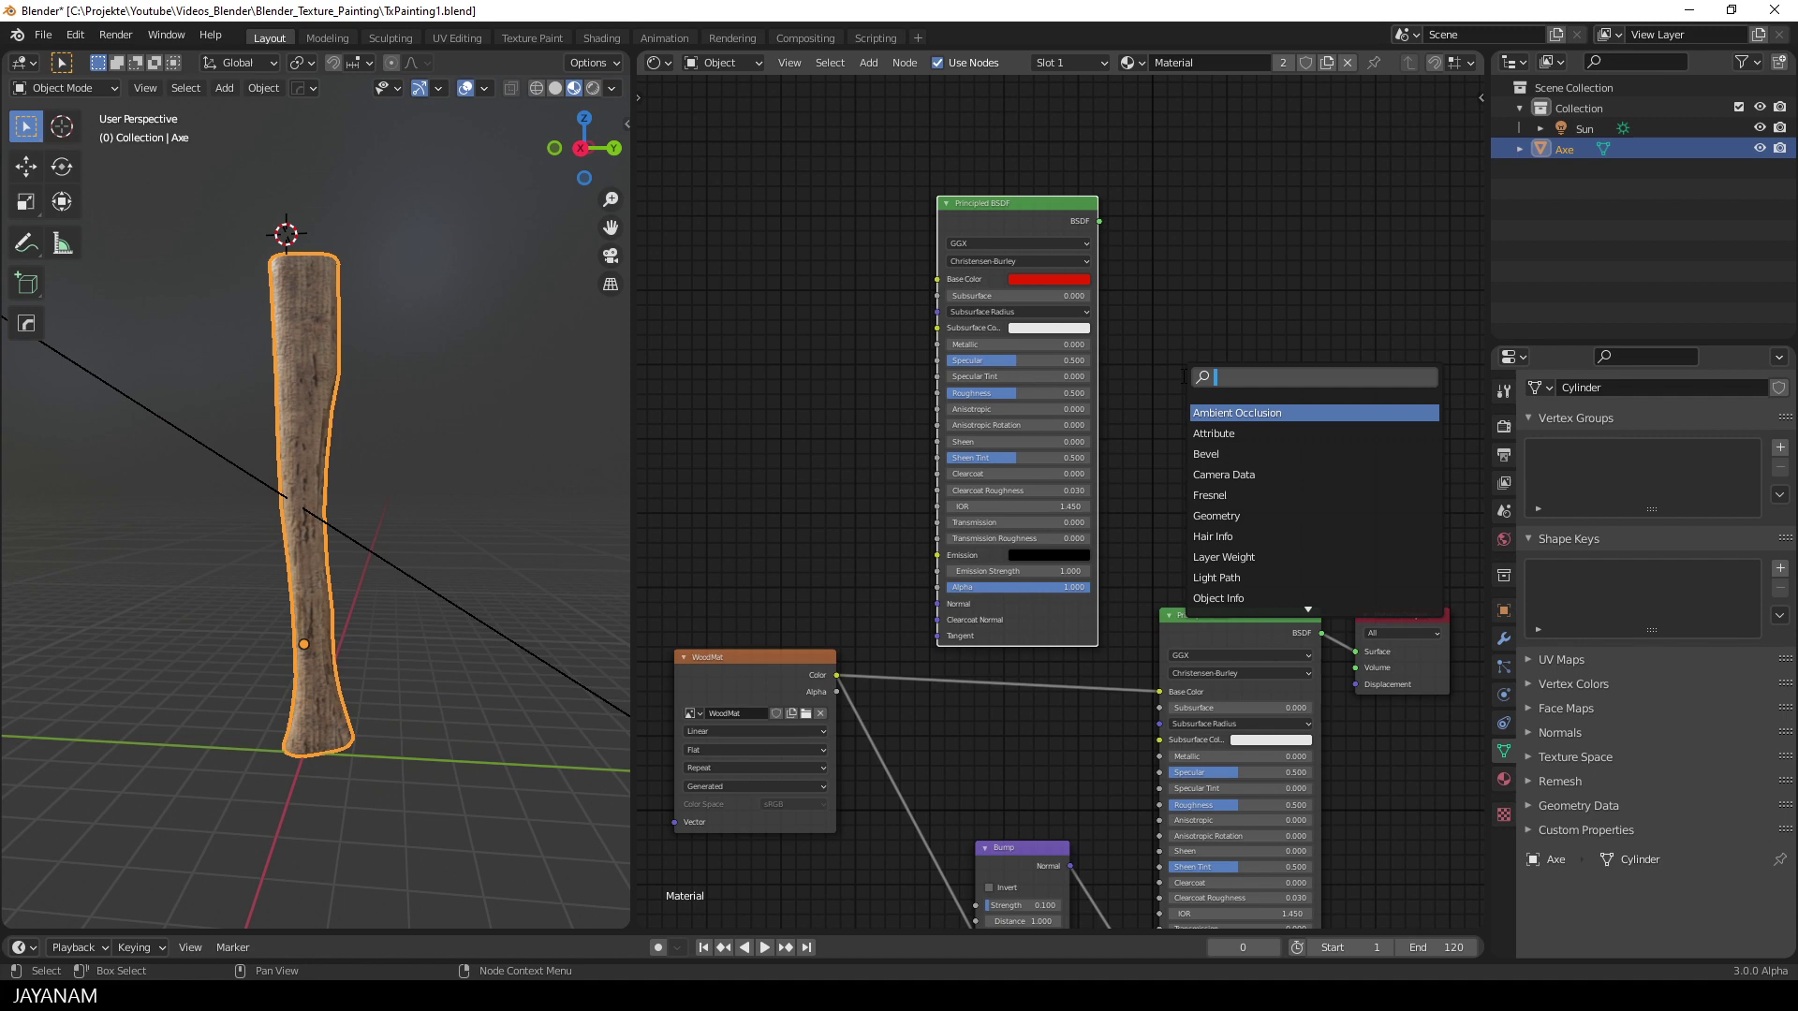
text(mix)
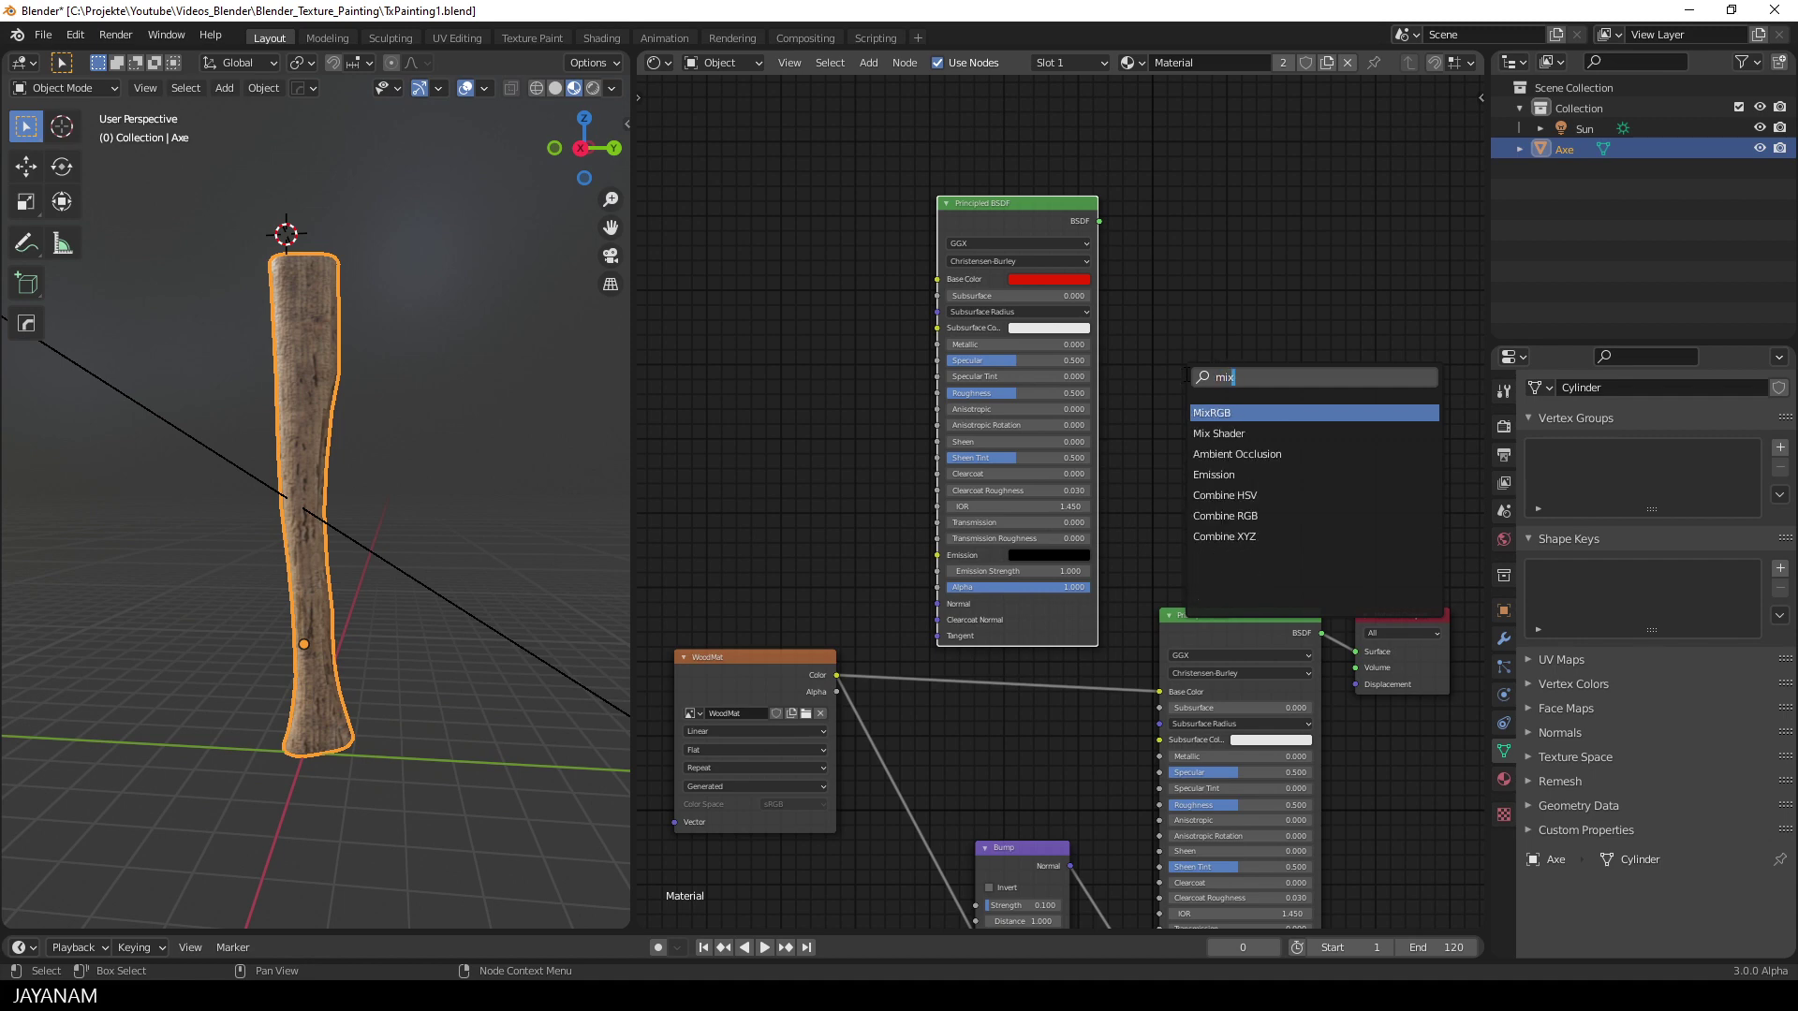
click(1244, 433)
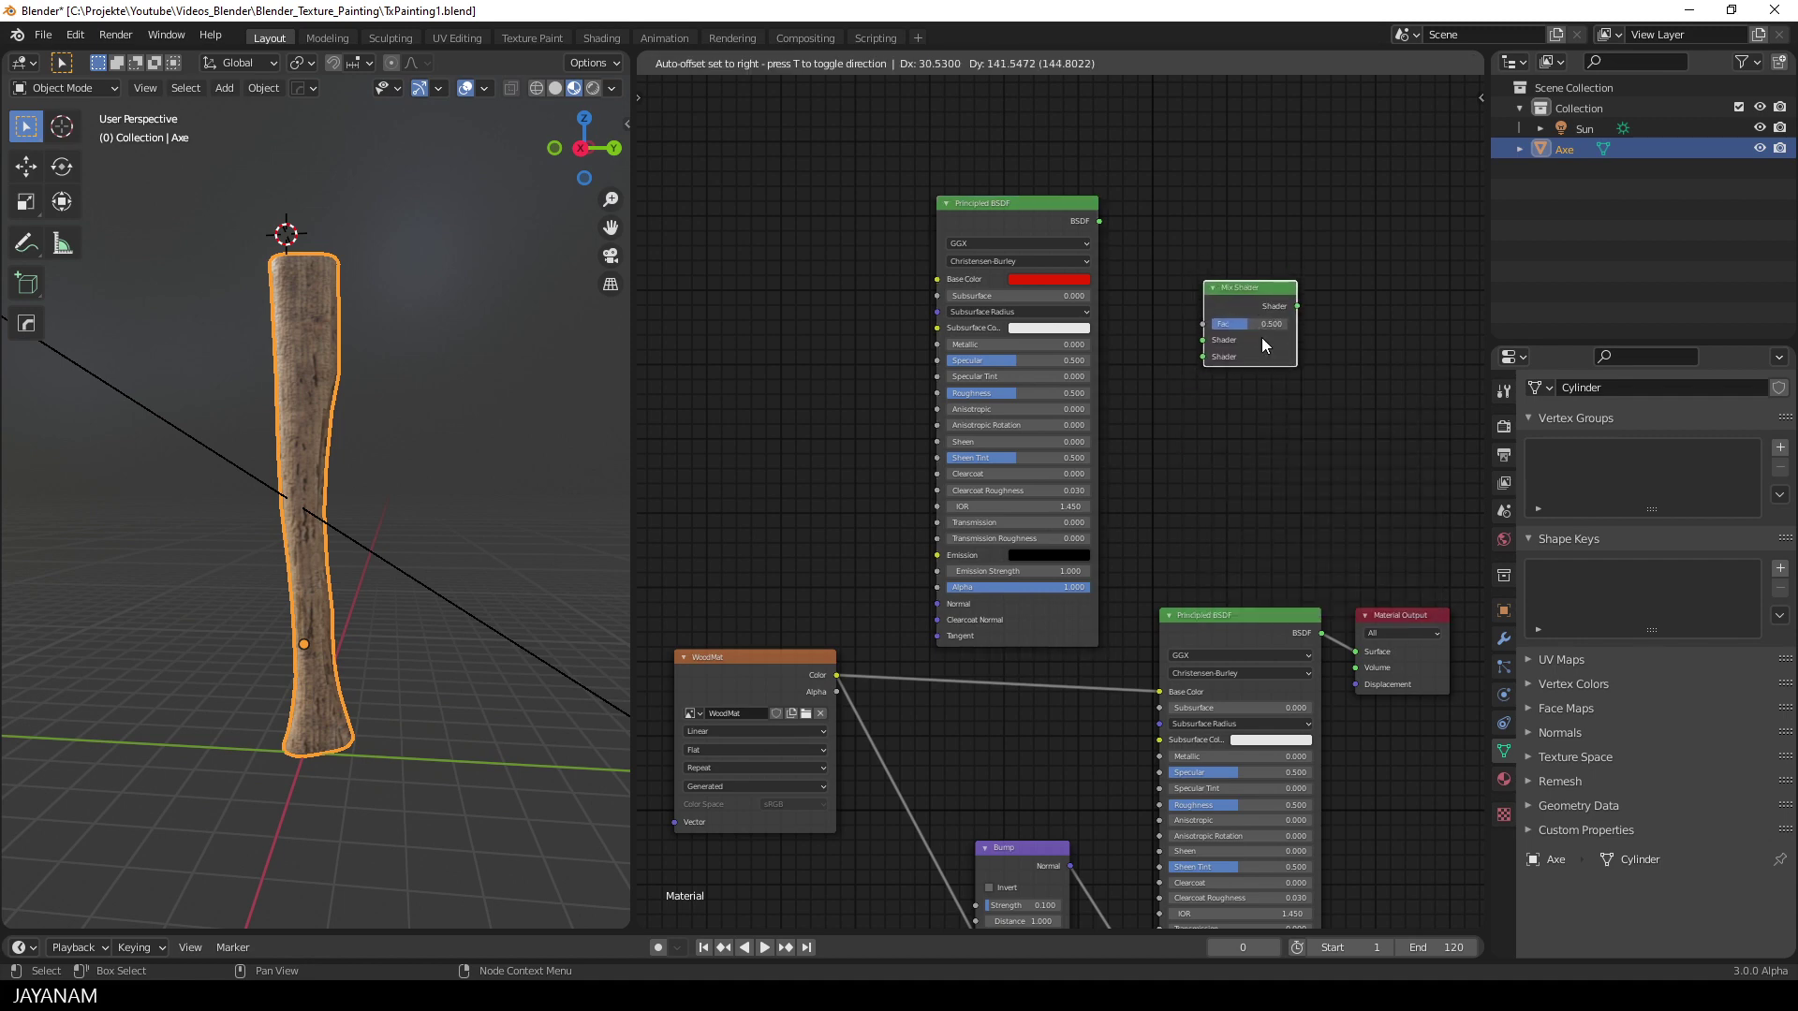
click(1262, 344)
drag(1064, 213, 947, 188)
middle_drag(1293, 491, 1238, 419)
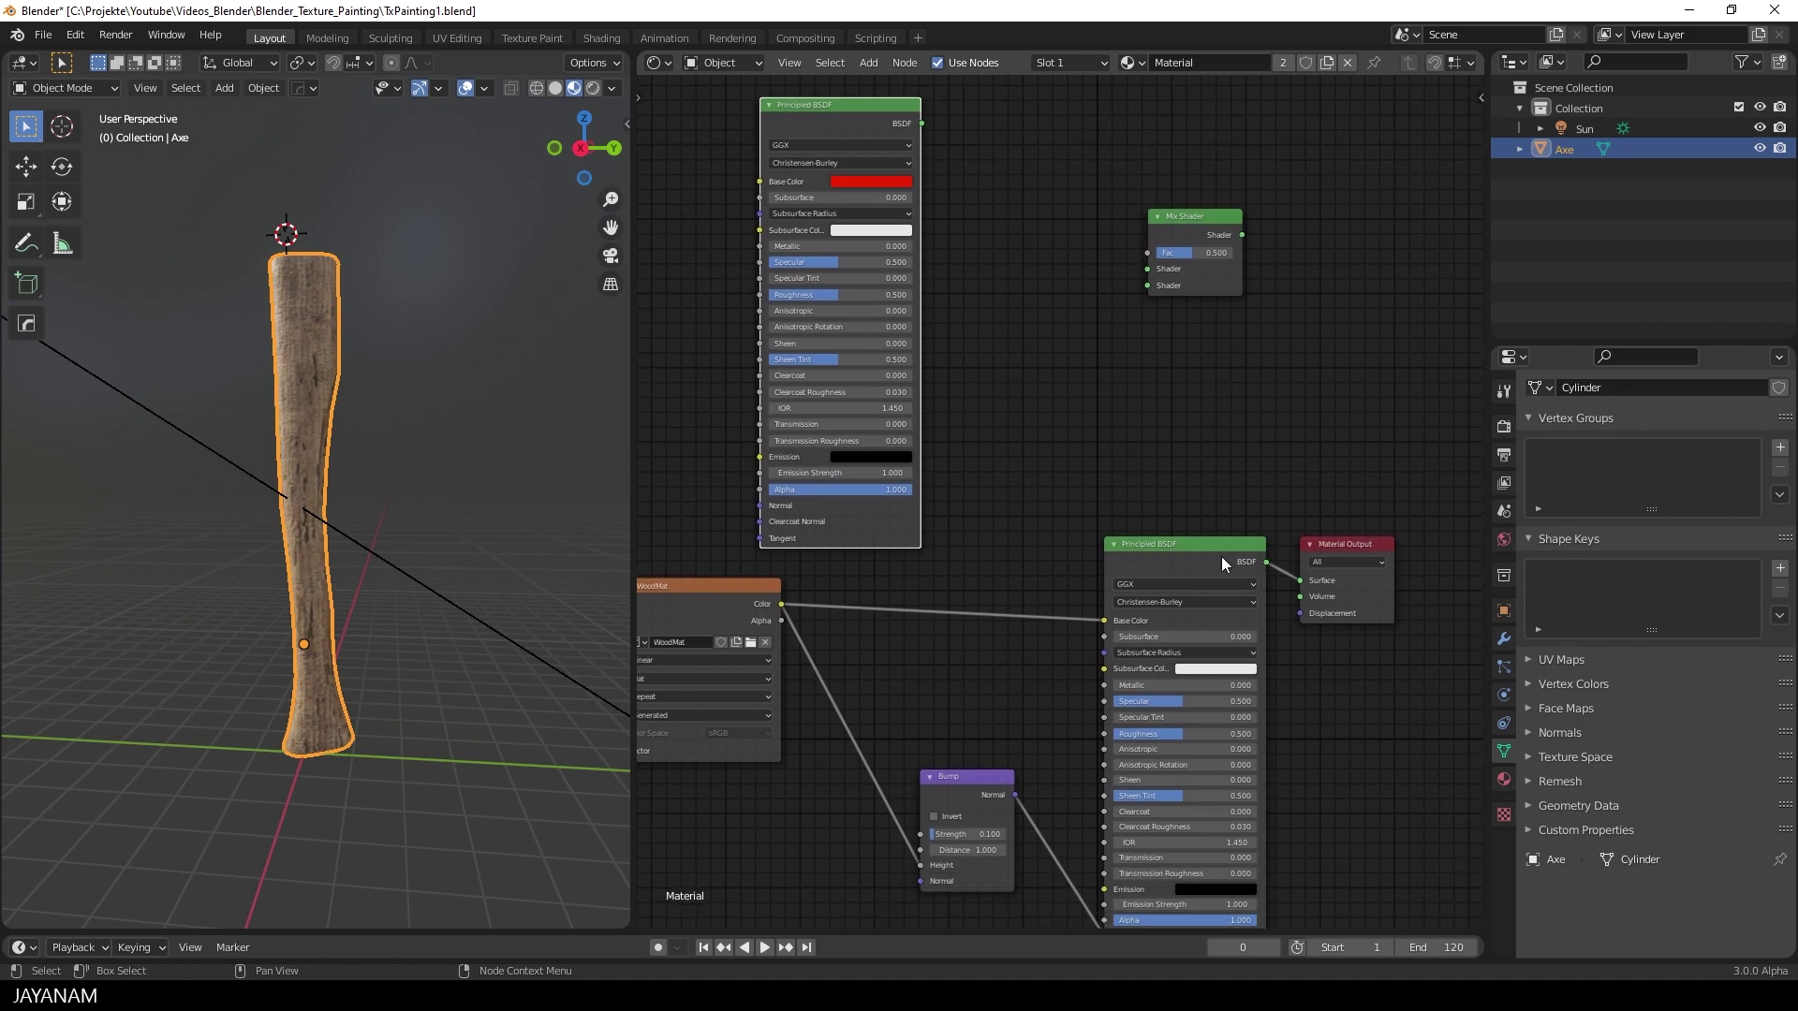
drag(921, 122, 1148, 285)
Step: Connect the wood shader to the Mix Shader and its output to Material Output Surface
drag(1197, 547, 1049, 512)
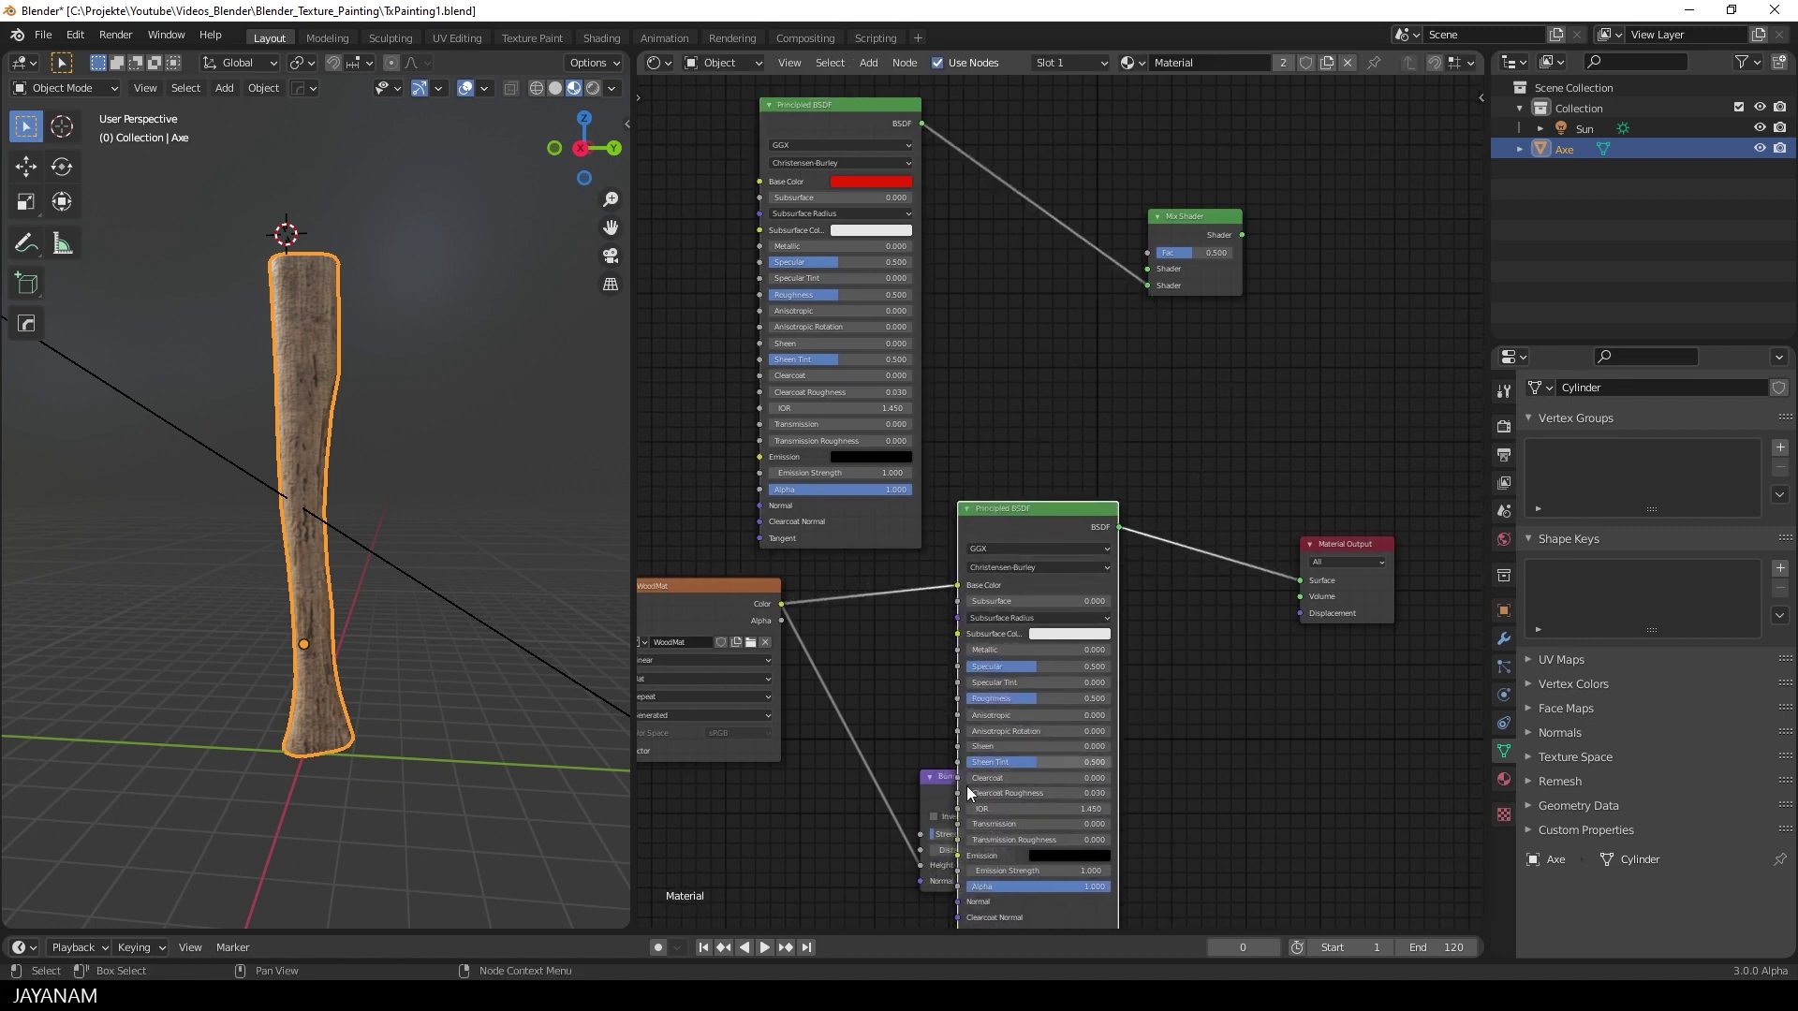
drag(944, 778, 794, 804)
drag(1193, 218, 1276, 277)
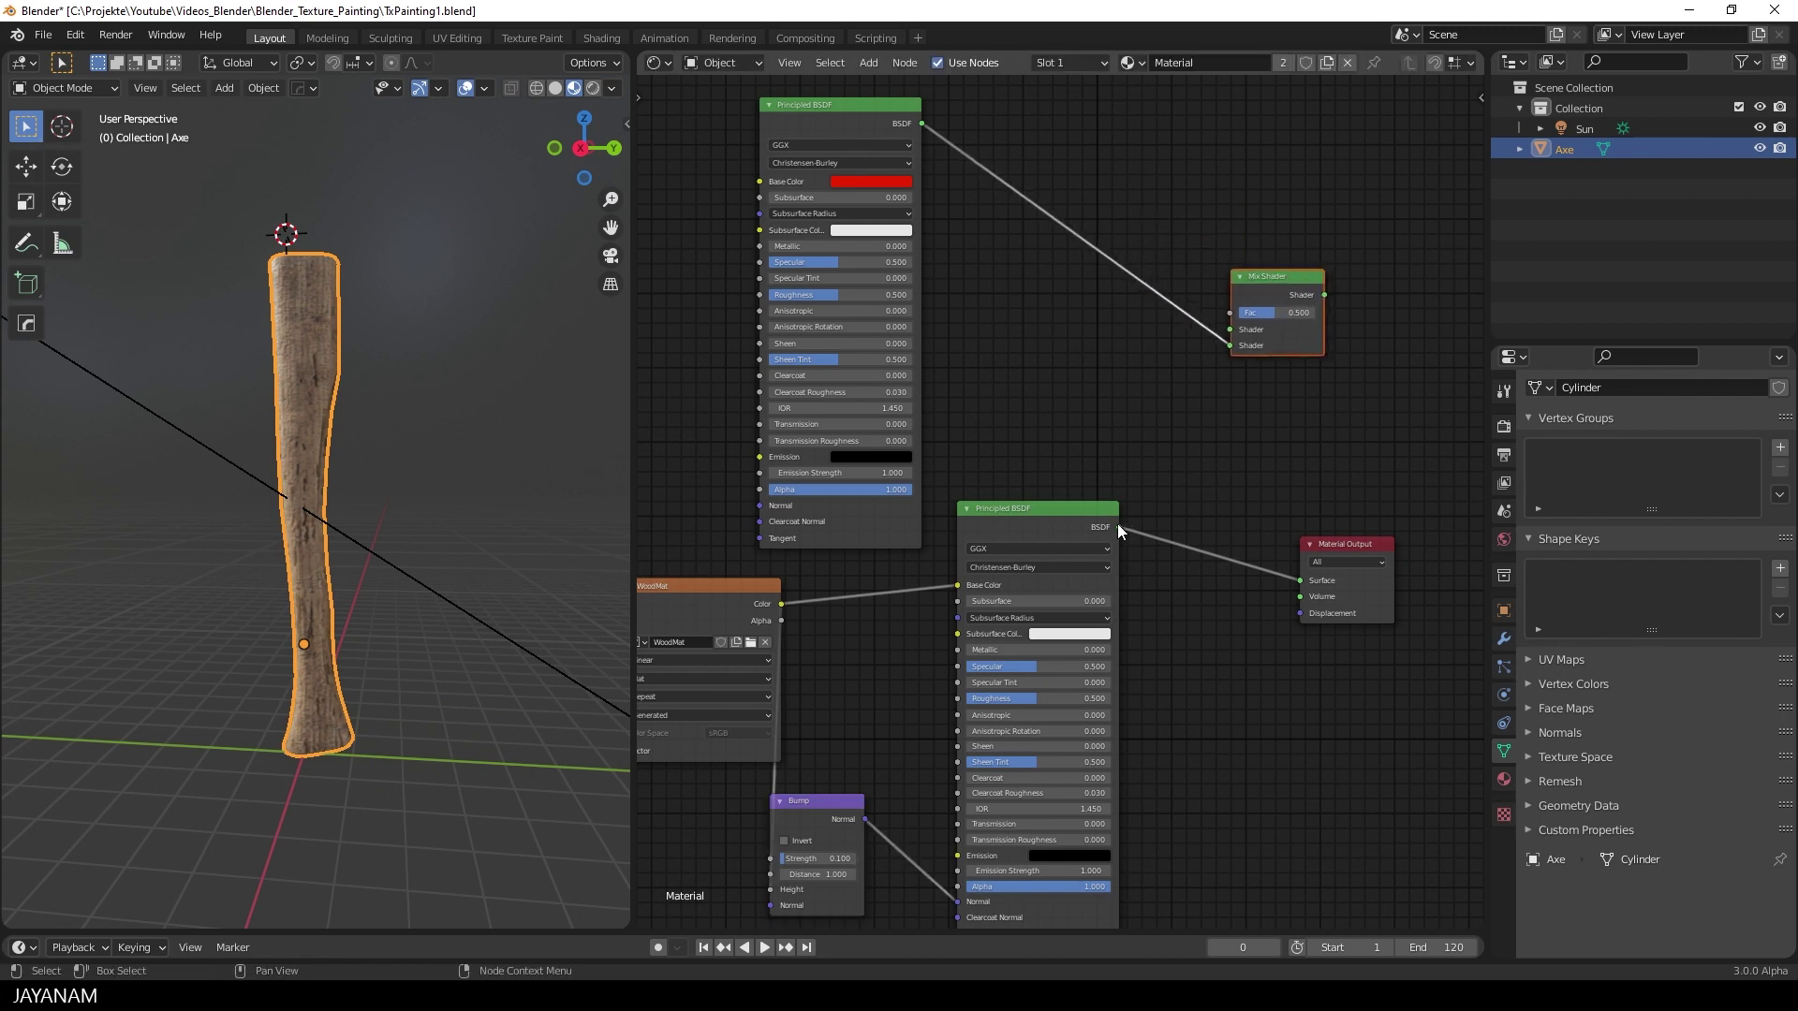
drag(1119, 527, 1229, 328)
middle_drag(1230, 328, 1064, 302)
drag(1207, 513, 1341, 439)
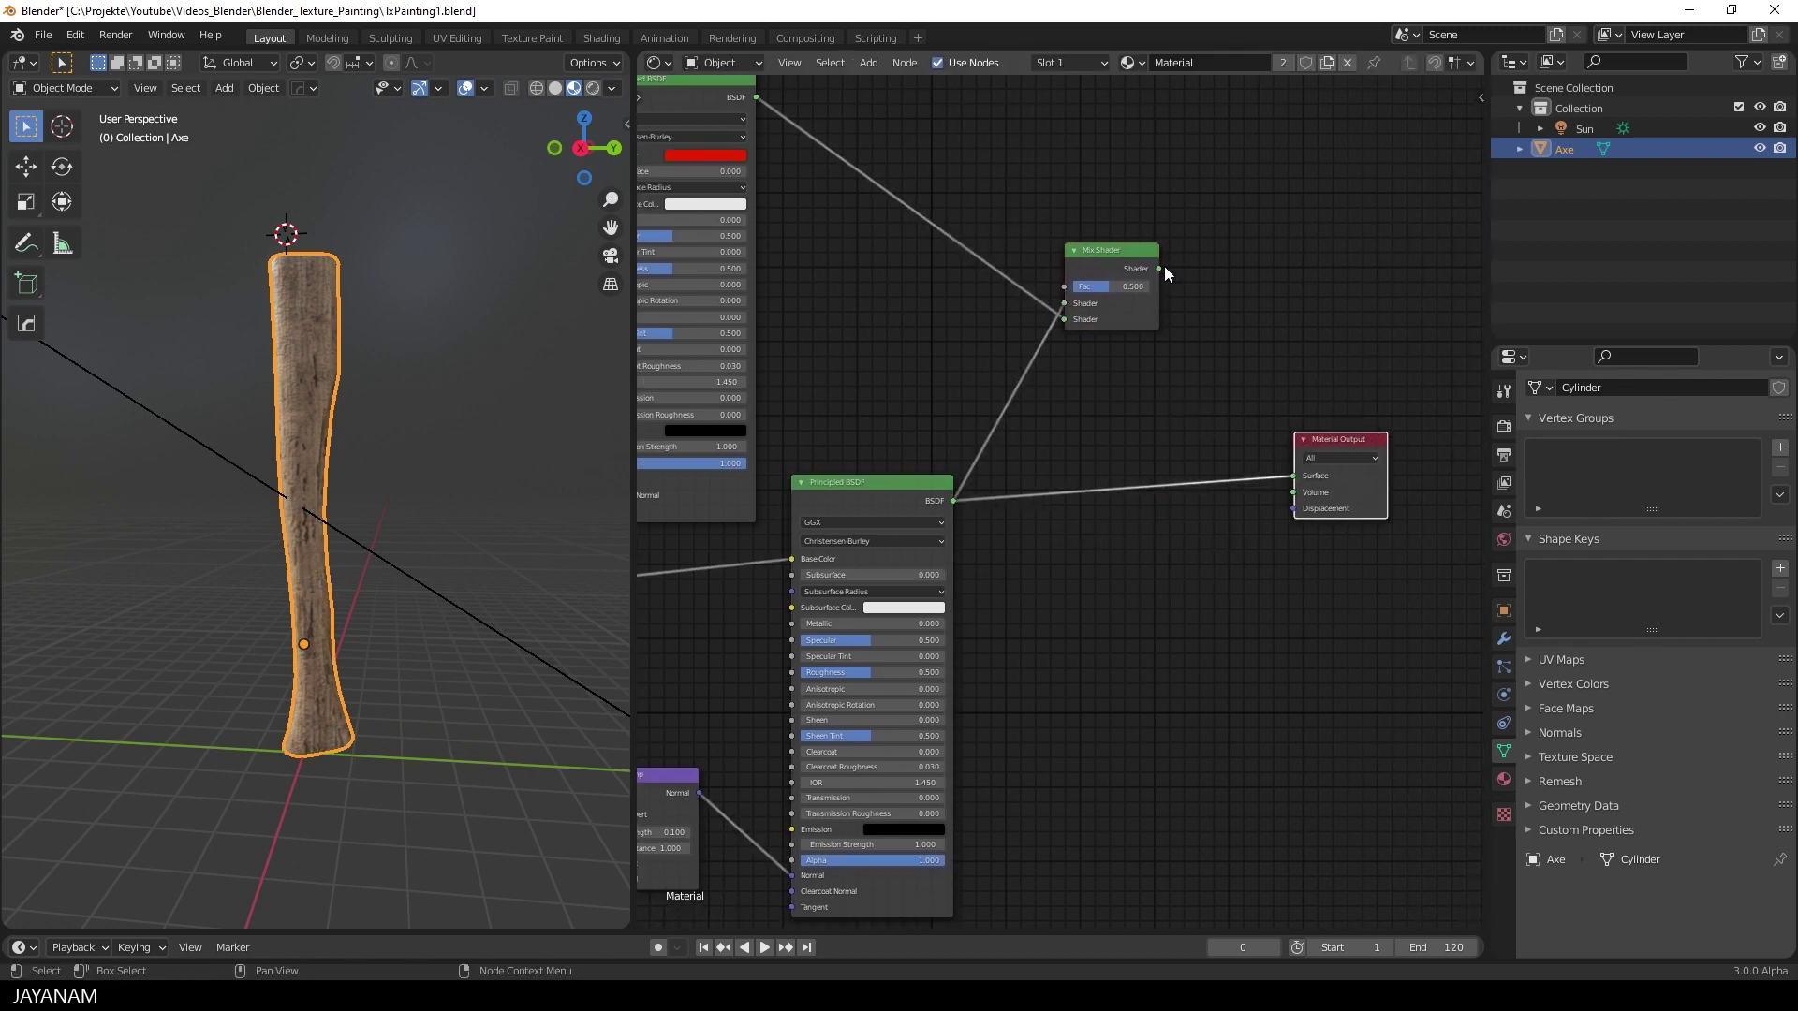
drag(1159, 268, 1294, 476)
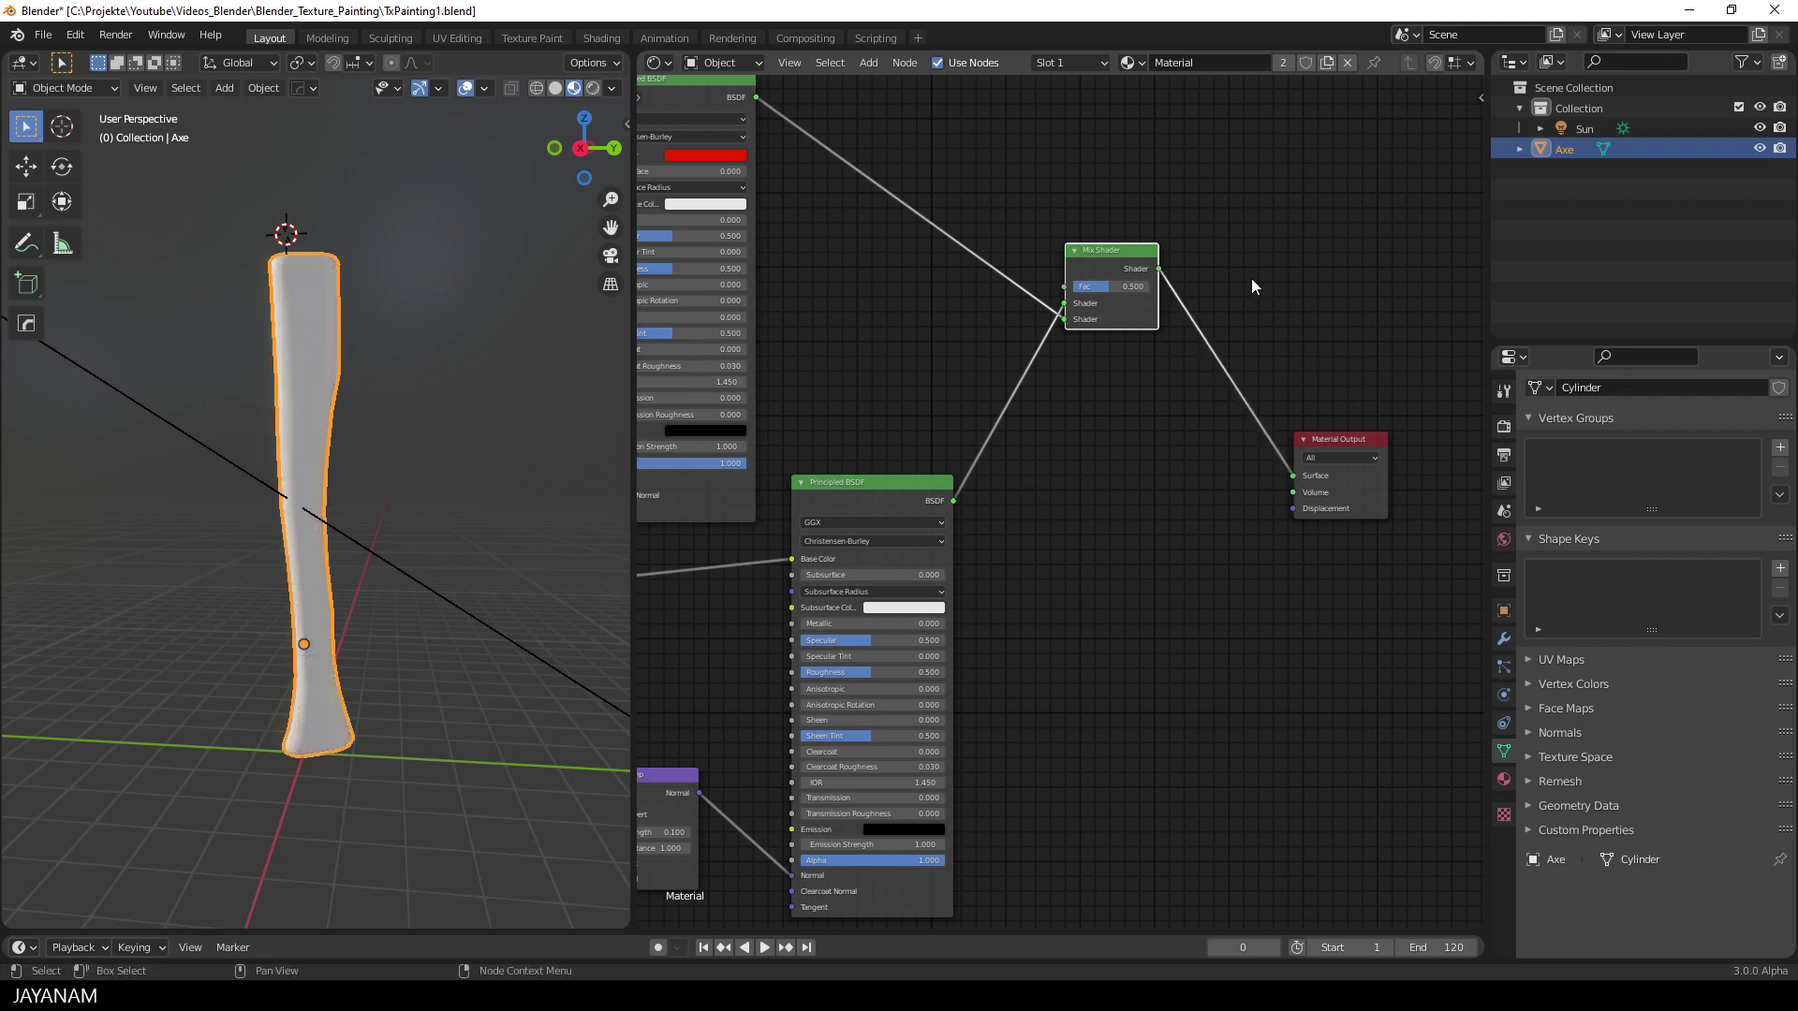
Step: Set the Mix Shader factor to 1.0 so the axe handle turns fully red
middle_drag(378, 461, 442, 468)
scroll(442, 469, up, 2)
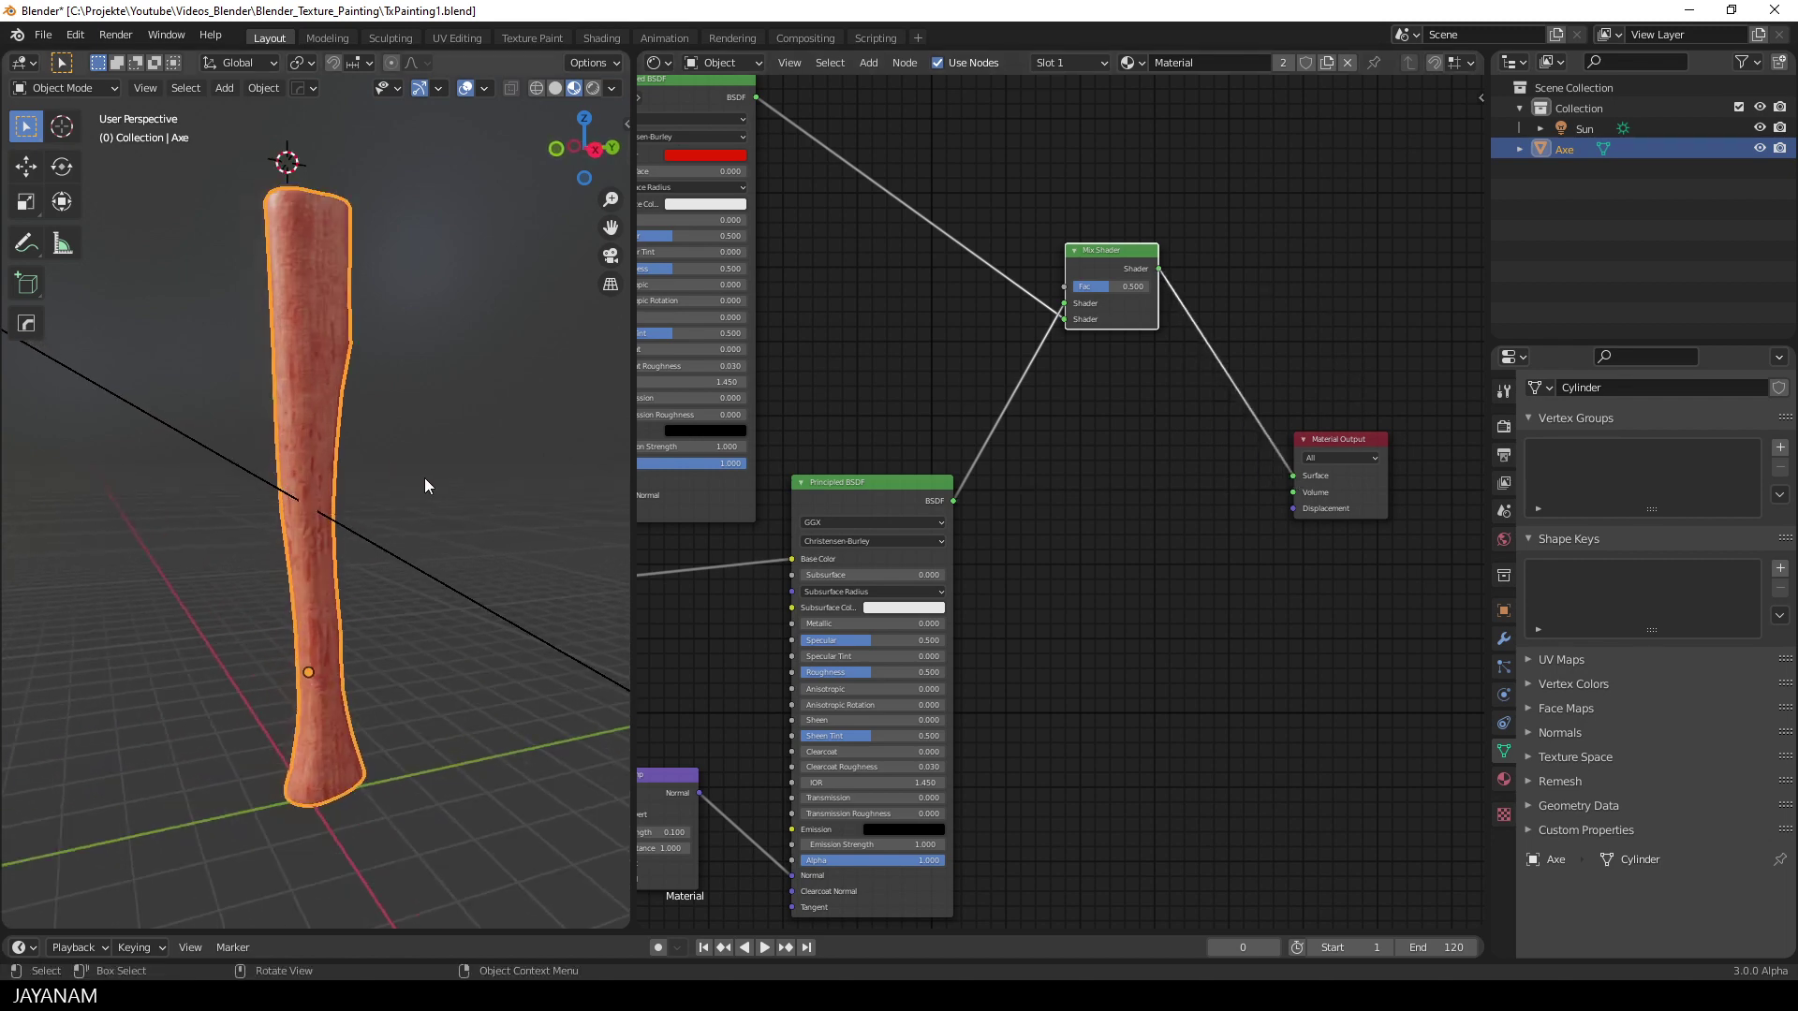
scroll(424, 485, up, 1)
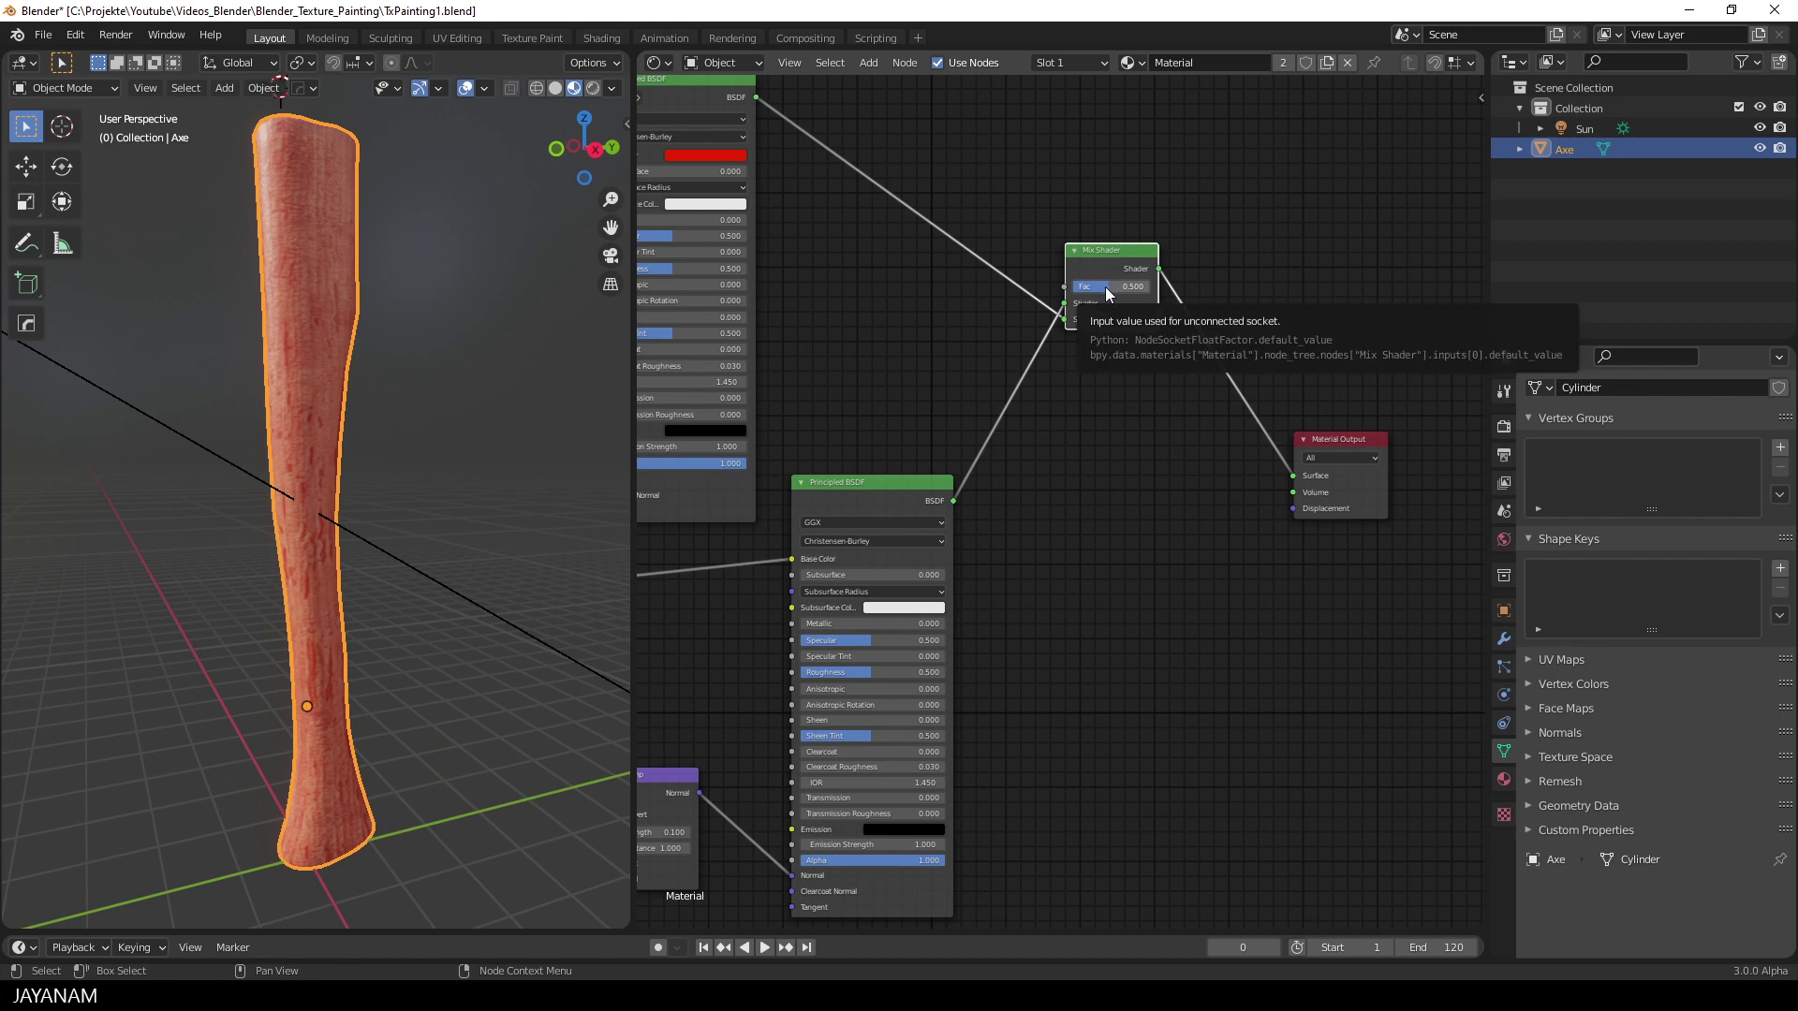
drag(1105, 286, 1149, 287)
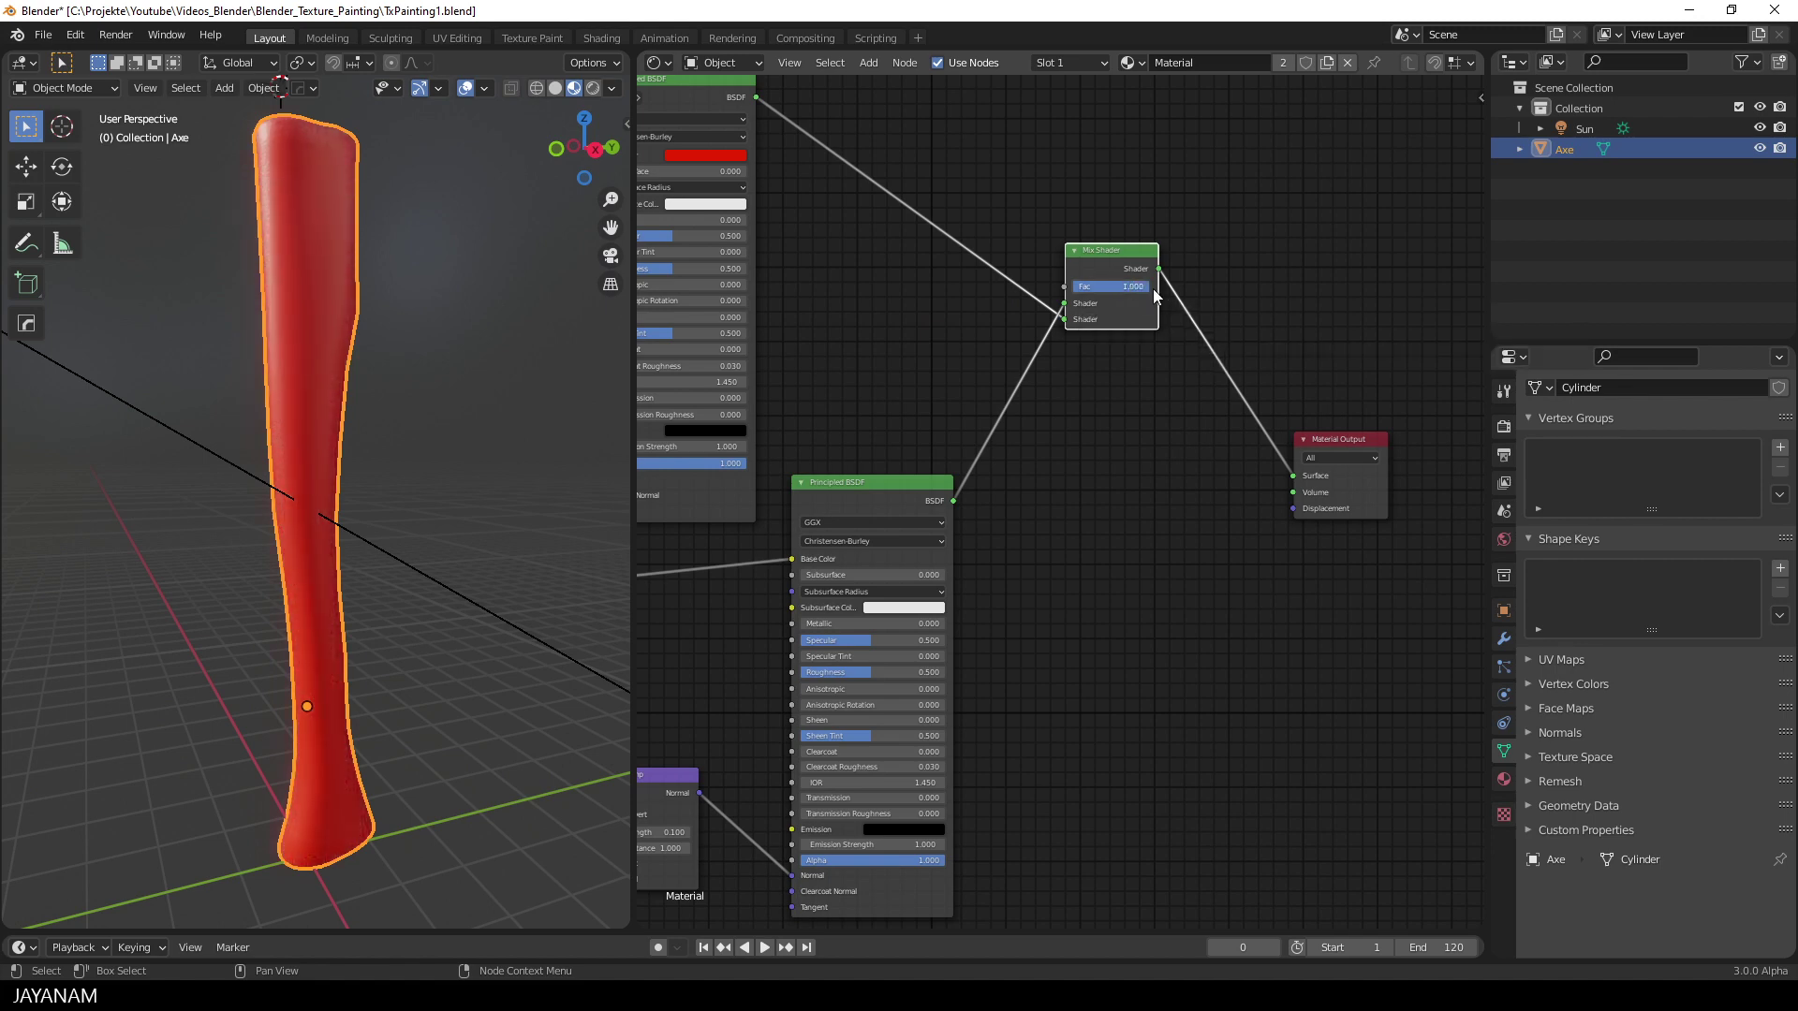
middle_drag(440, 519, 373, 511)
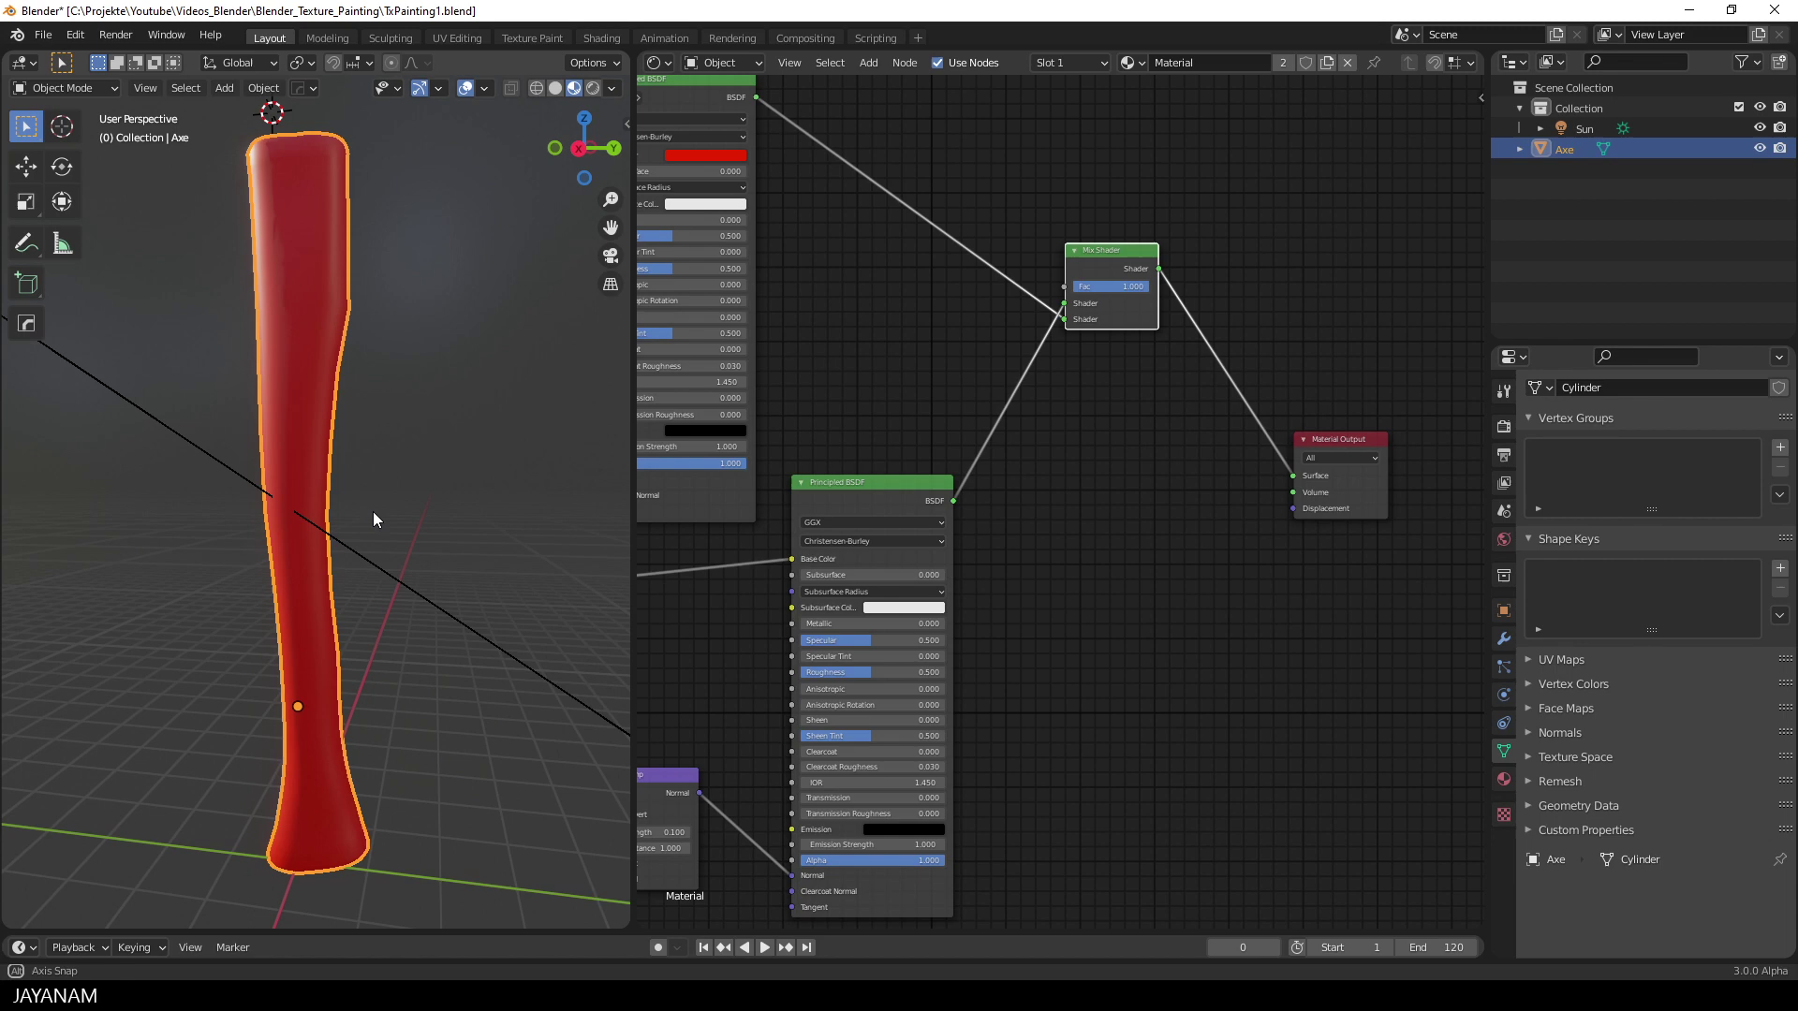
middle_drag(370, 410, 445, 406)
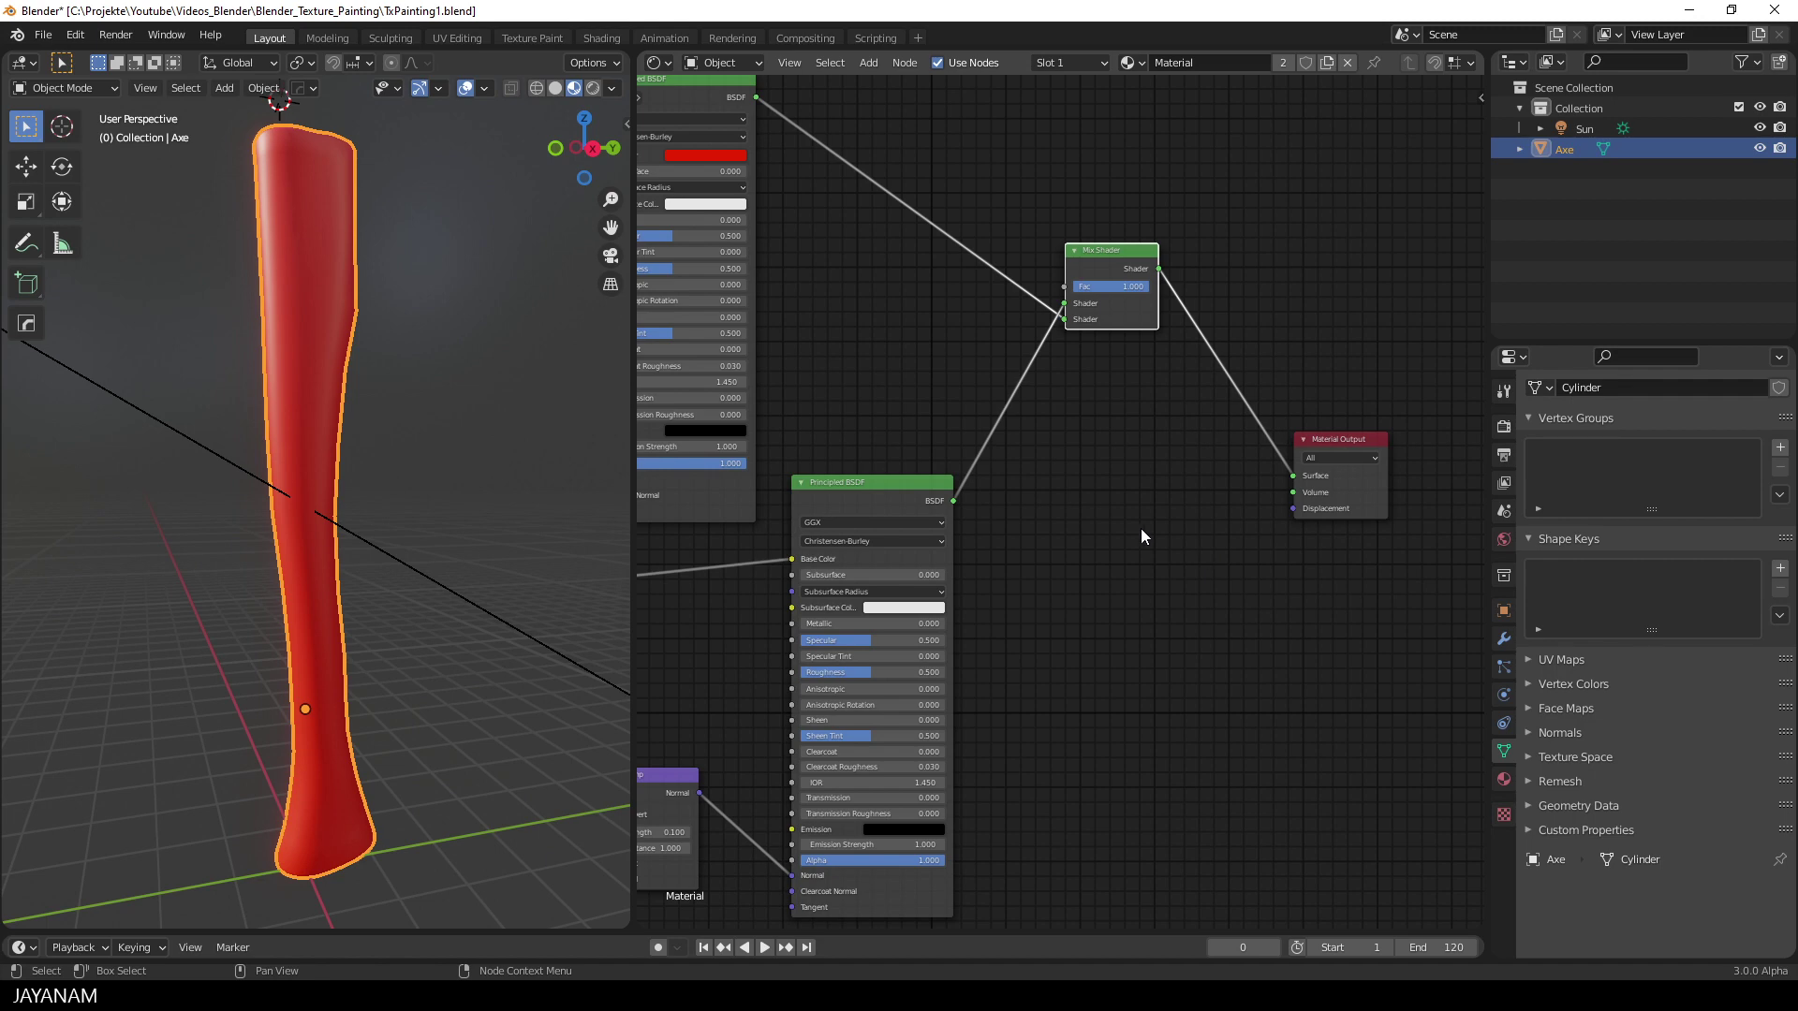
Step: Save TxPainting1.blend and bring the upper nodes into view, deselecting everything
key(ctrl+s)
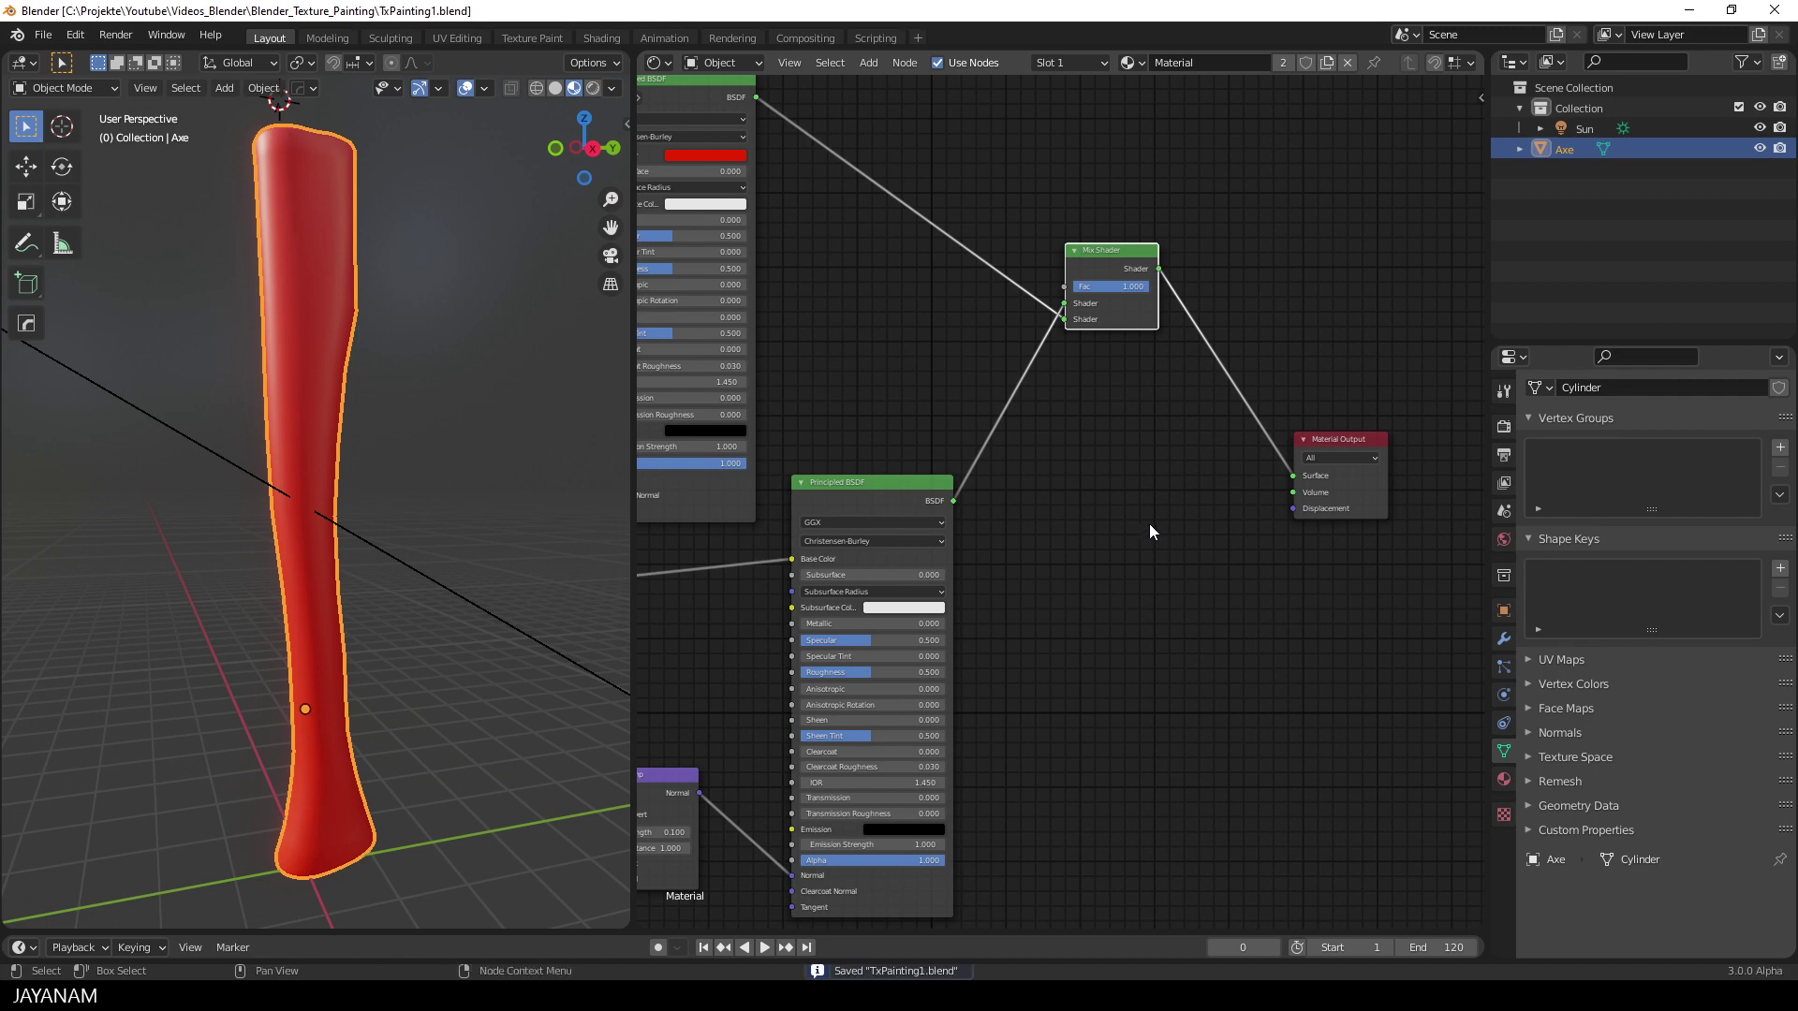
middle_drag(1155, 452, 1300, 639)
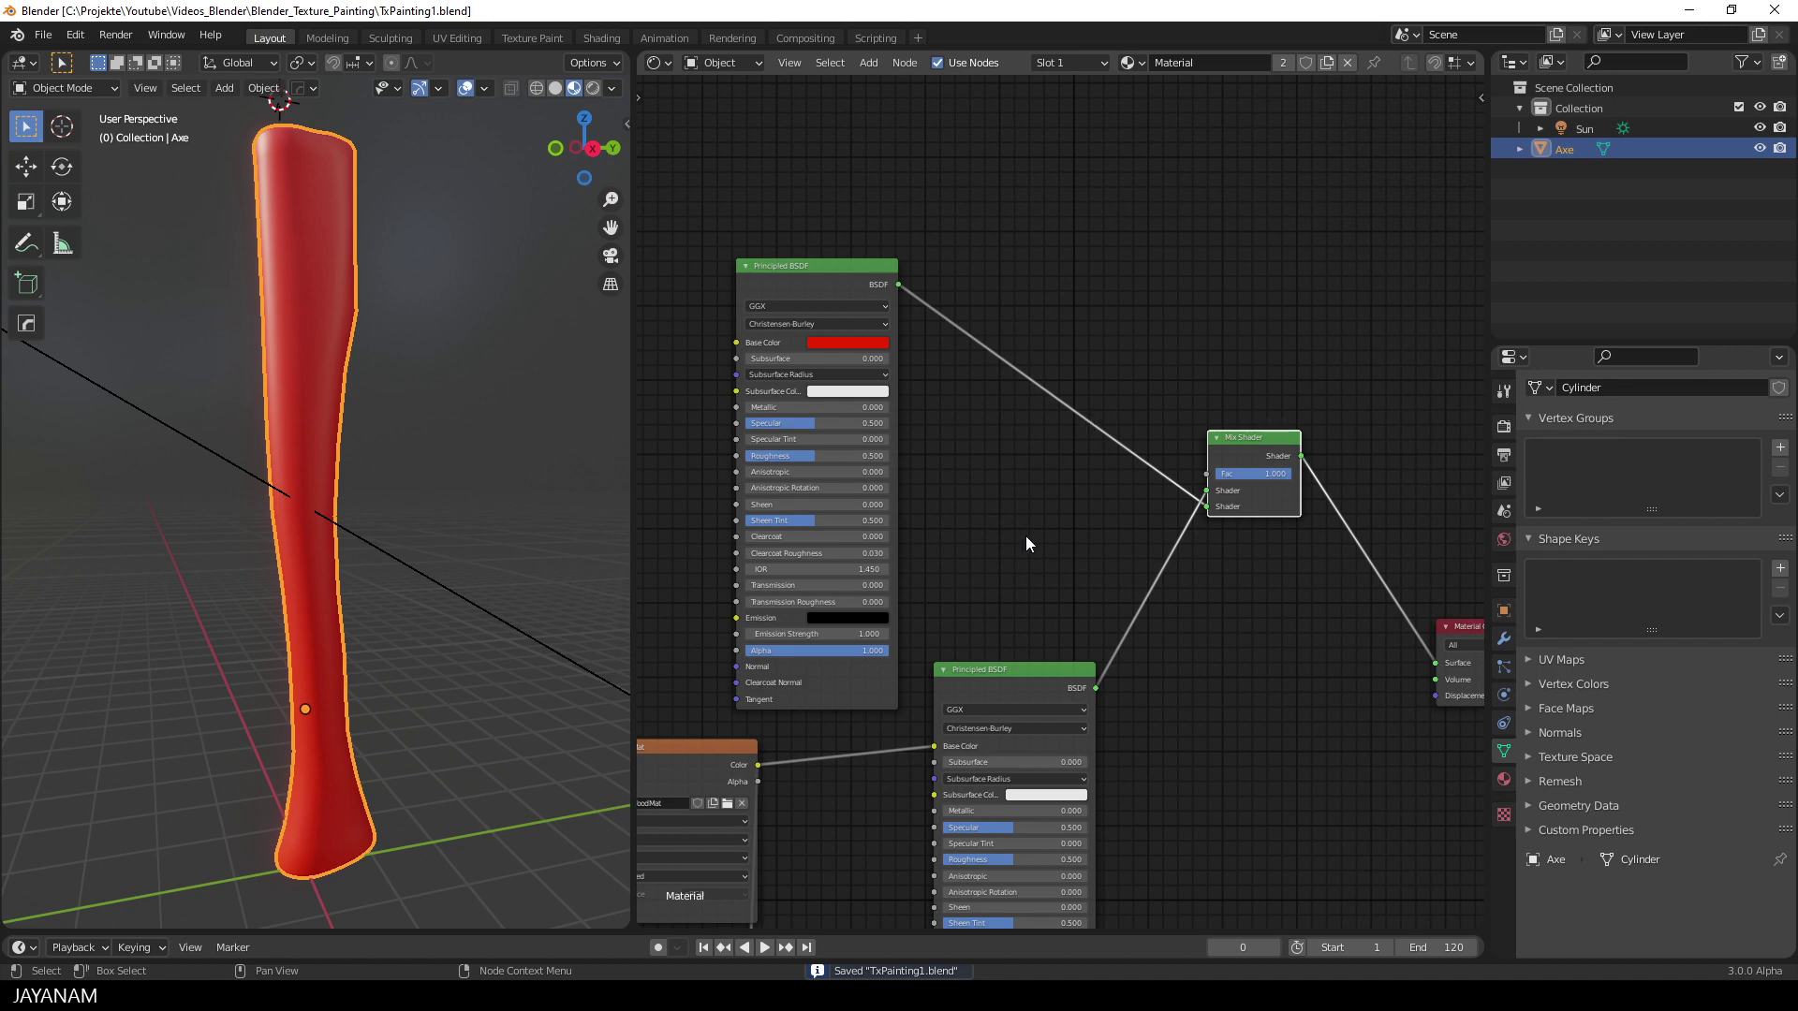
click(1105, 351)
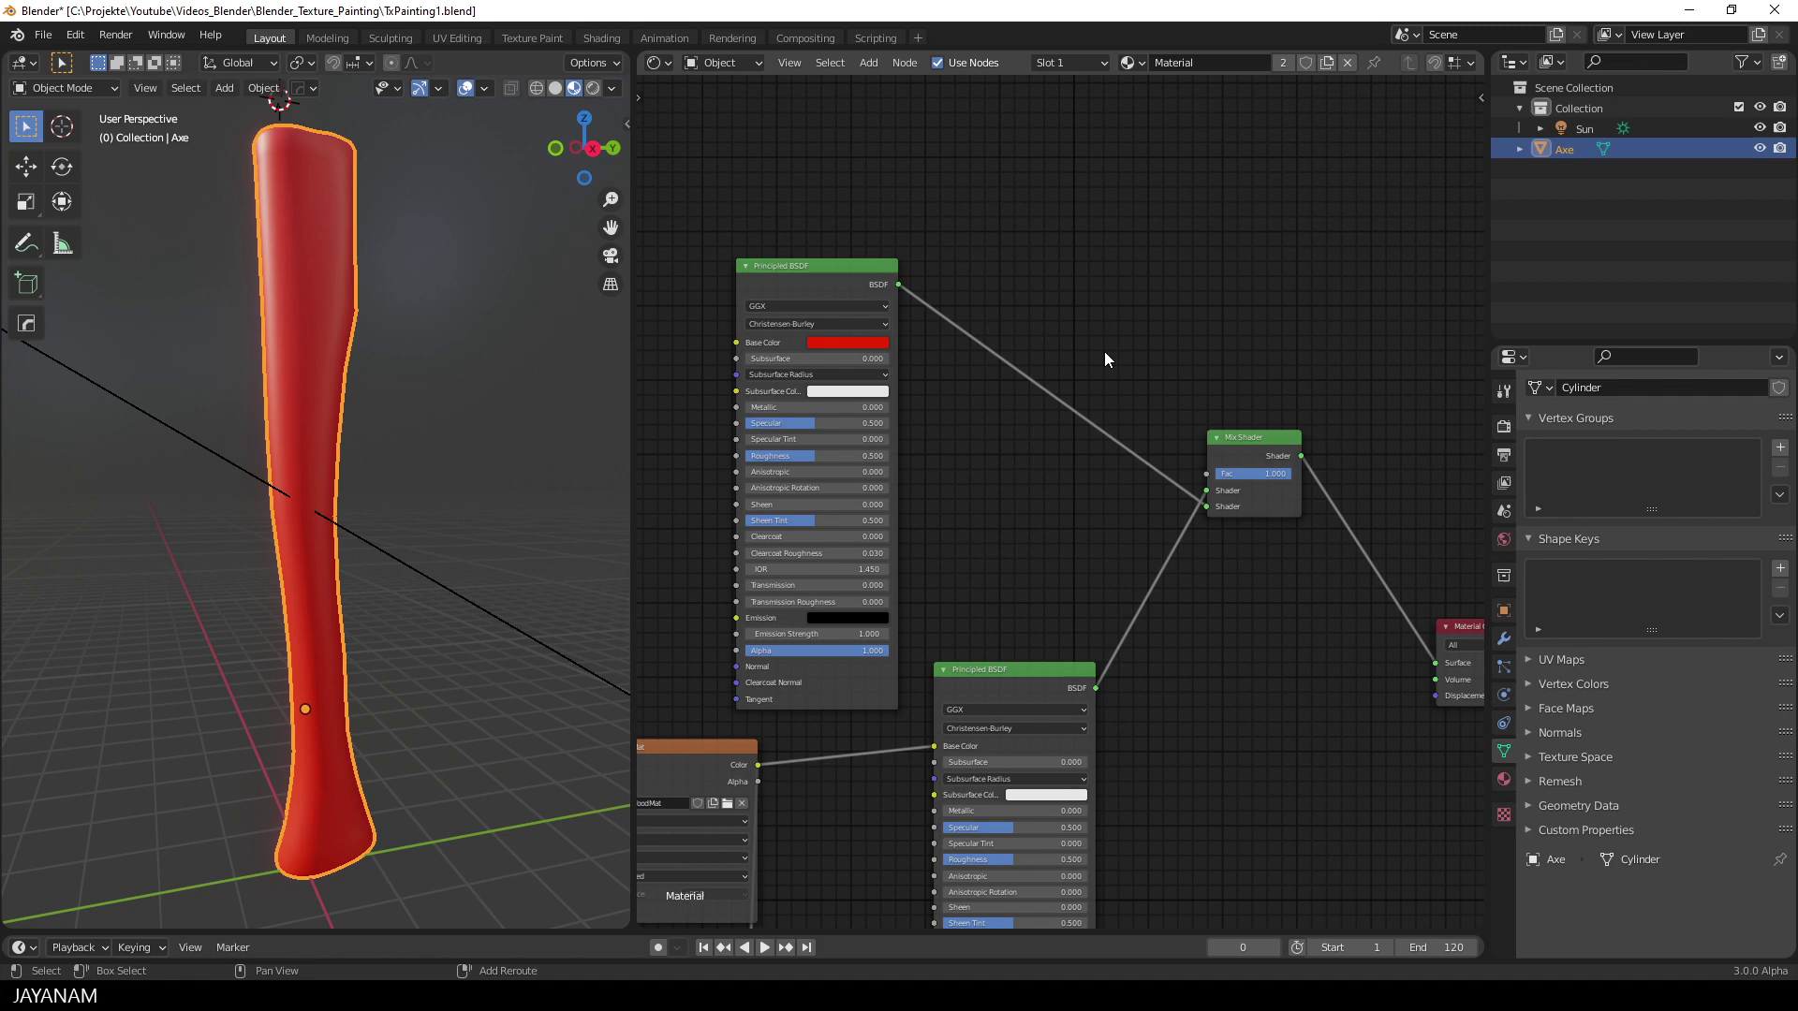
Step: Add an Image Texture node to the material graph
key(shift+a)
click(1104, 351)
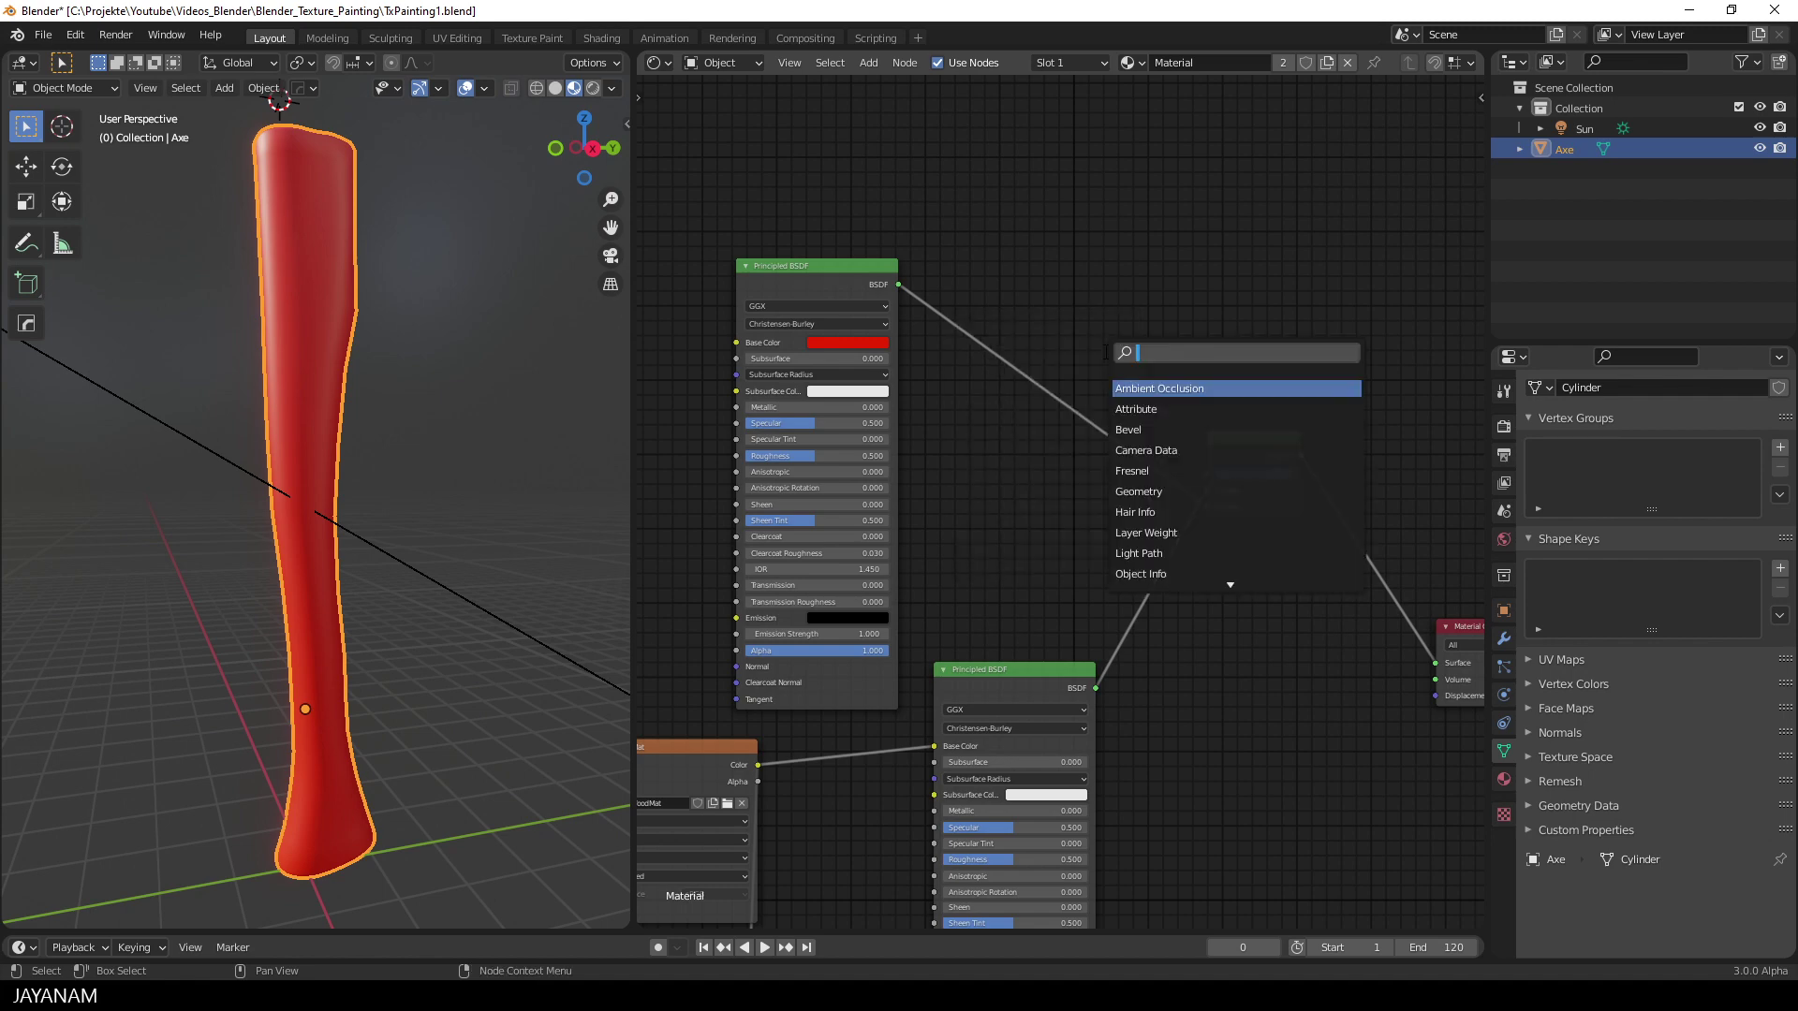
text(image te)
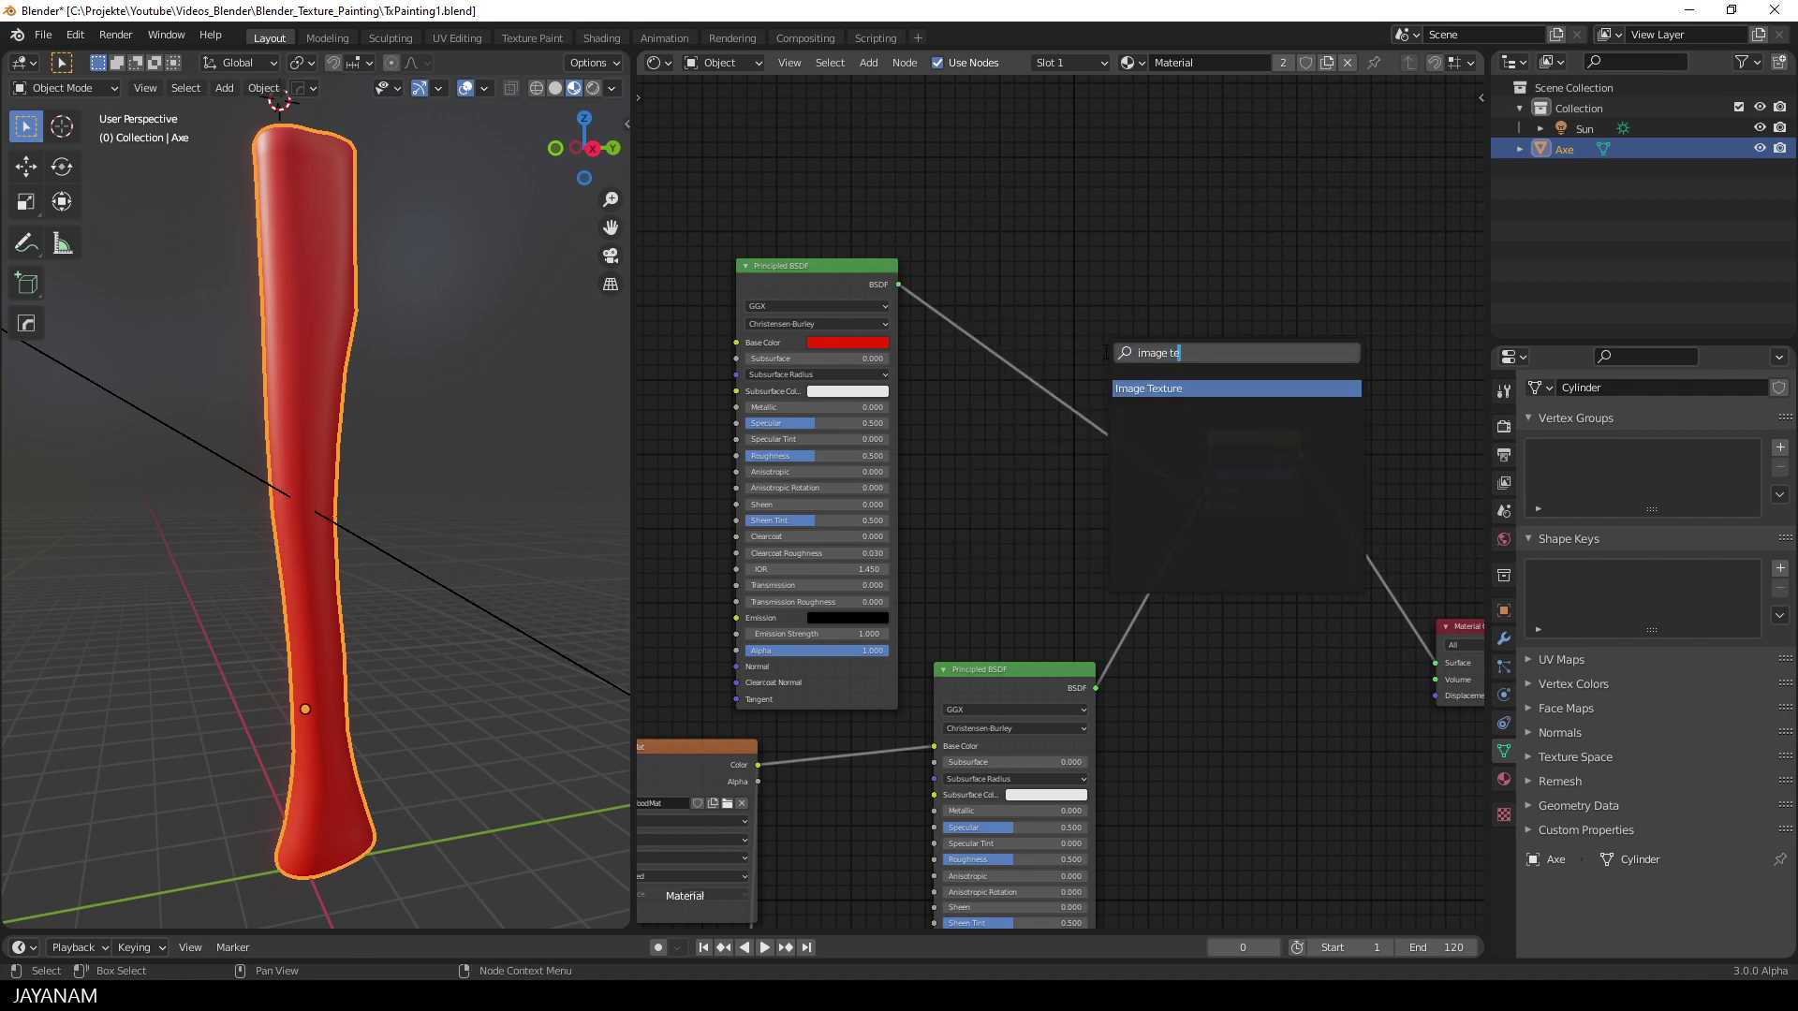
click(1148, 388)
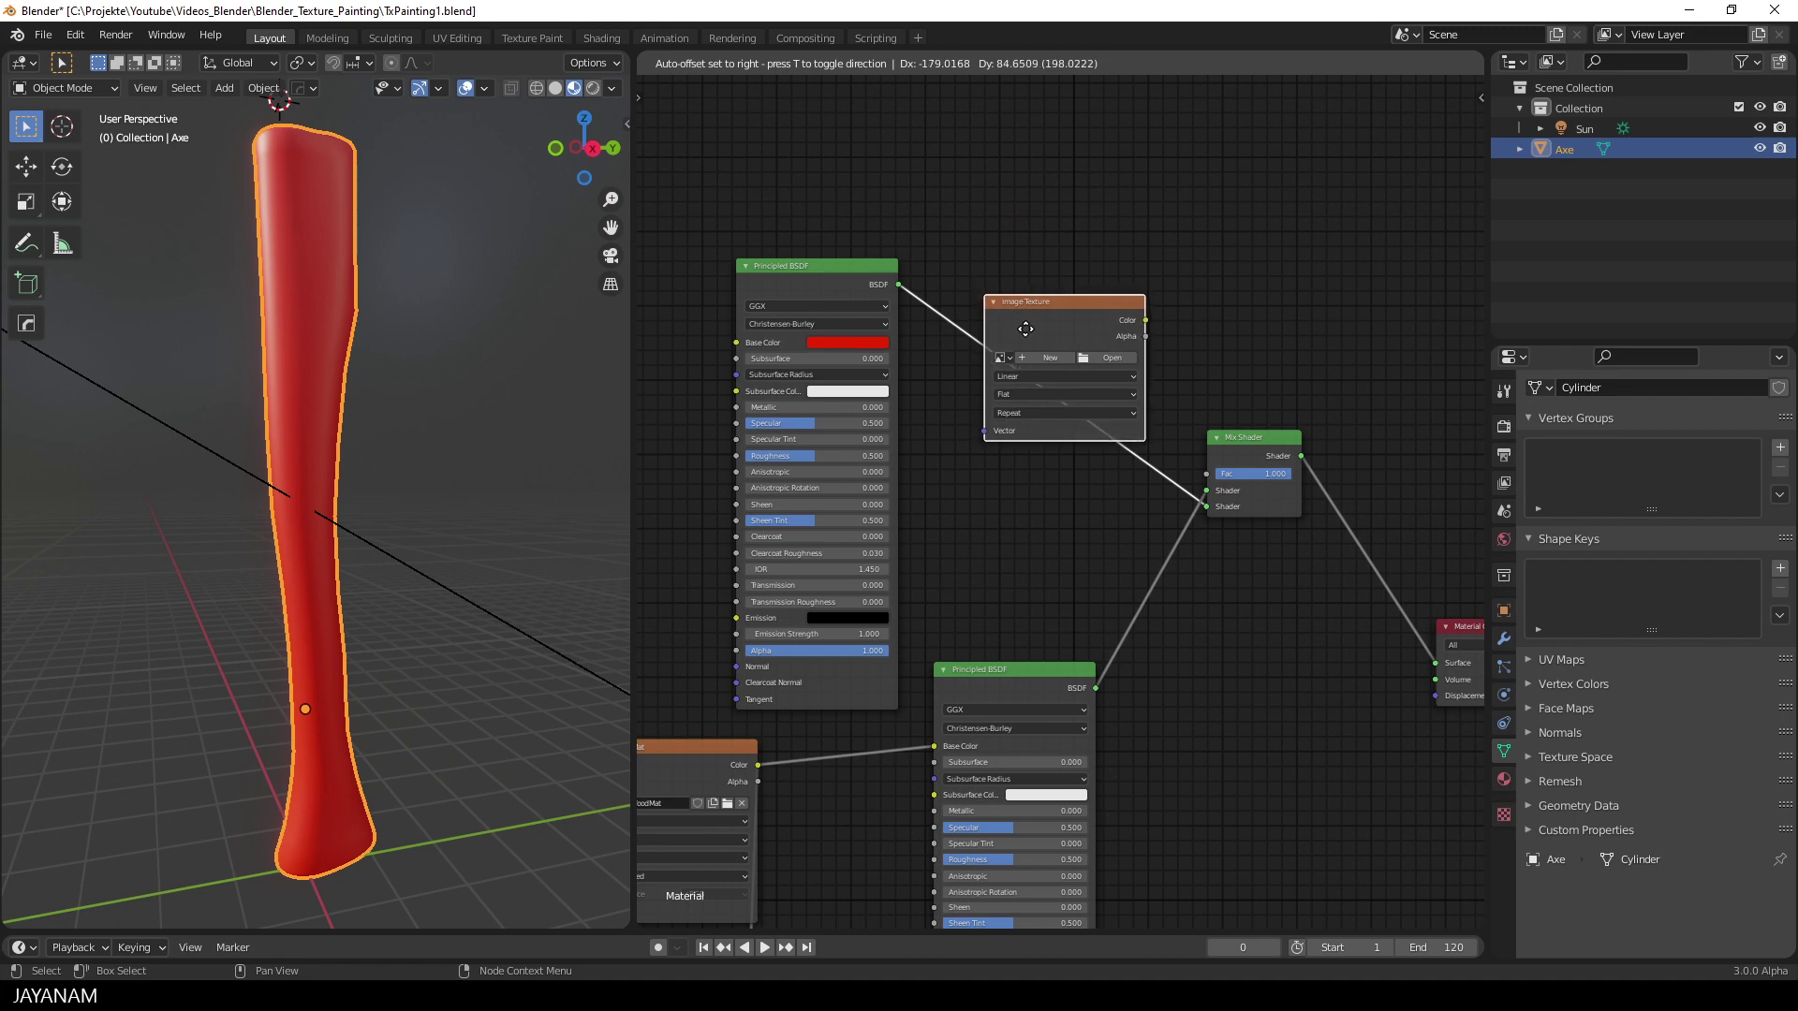
click(1130, 306)
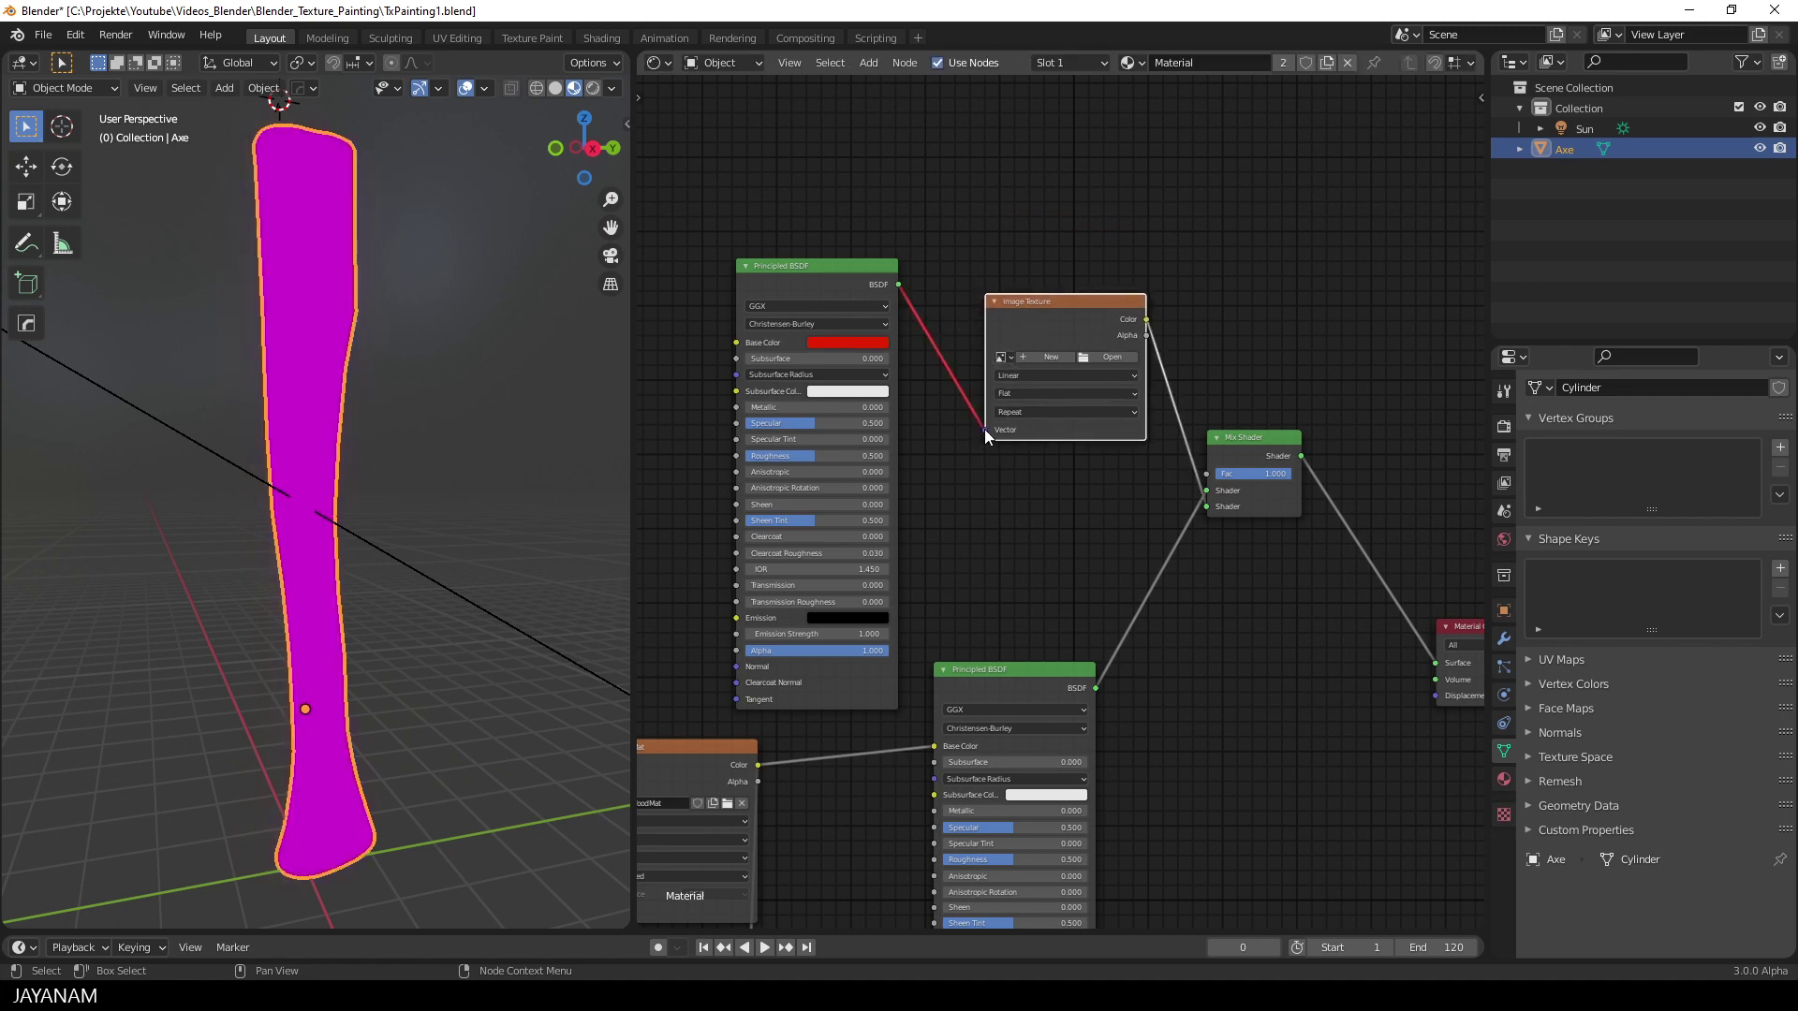
Step: Link the image Color to Mix Shader Fac and the red BSDF to a Shader input
drag(984, 429, 1205, 492)
key(ctrl+z)
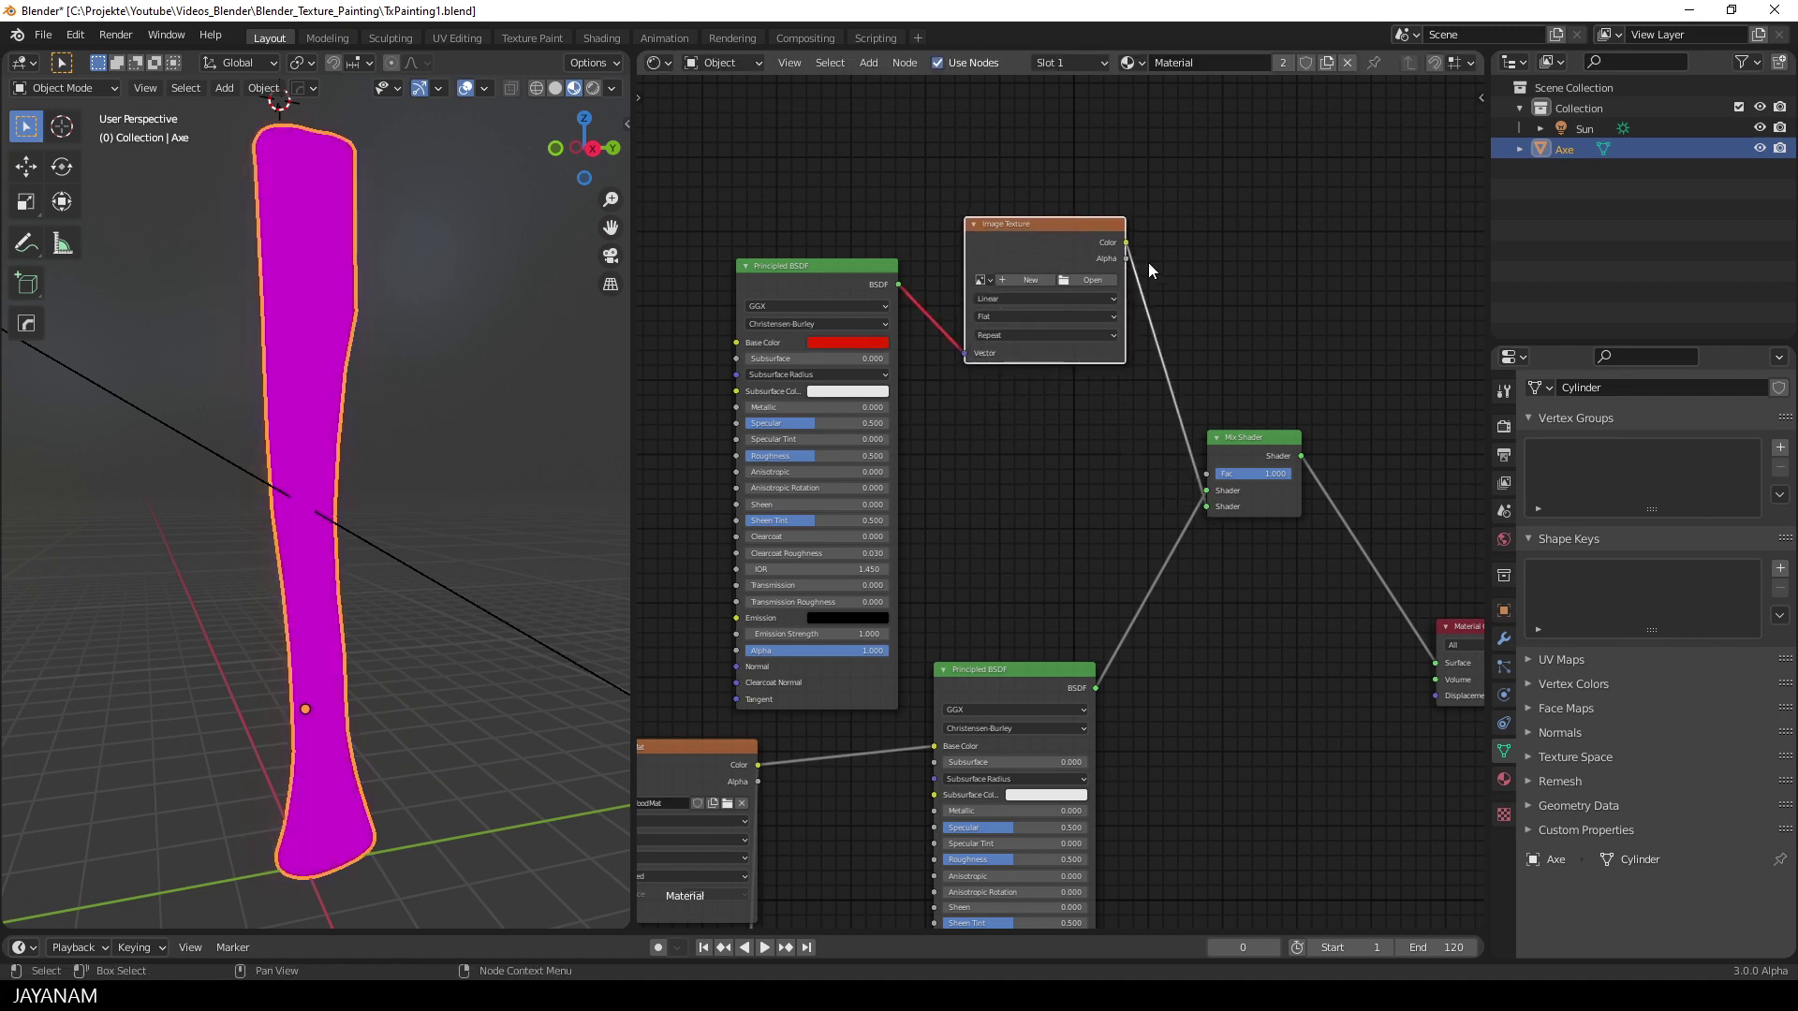
drag(1126, 242, 1206, 472)
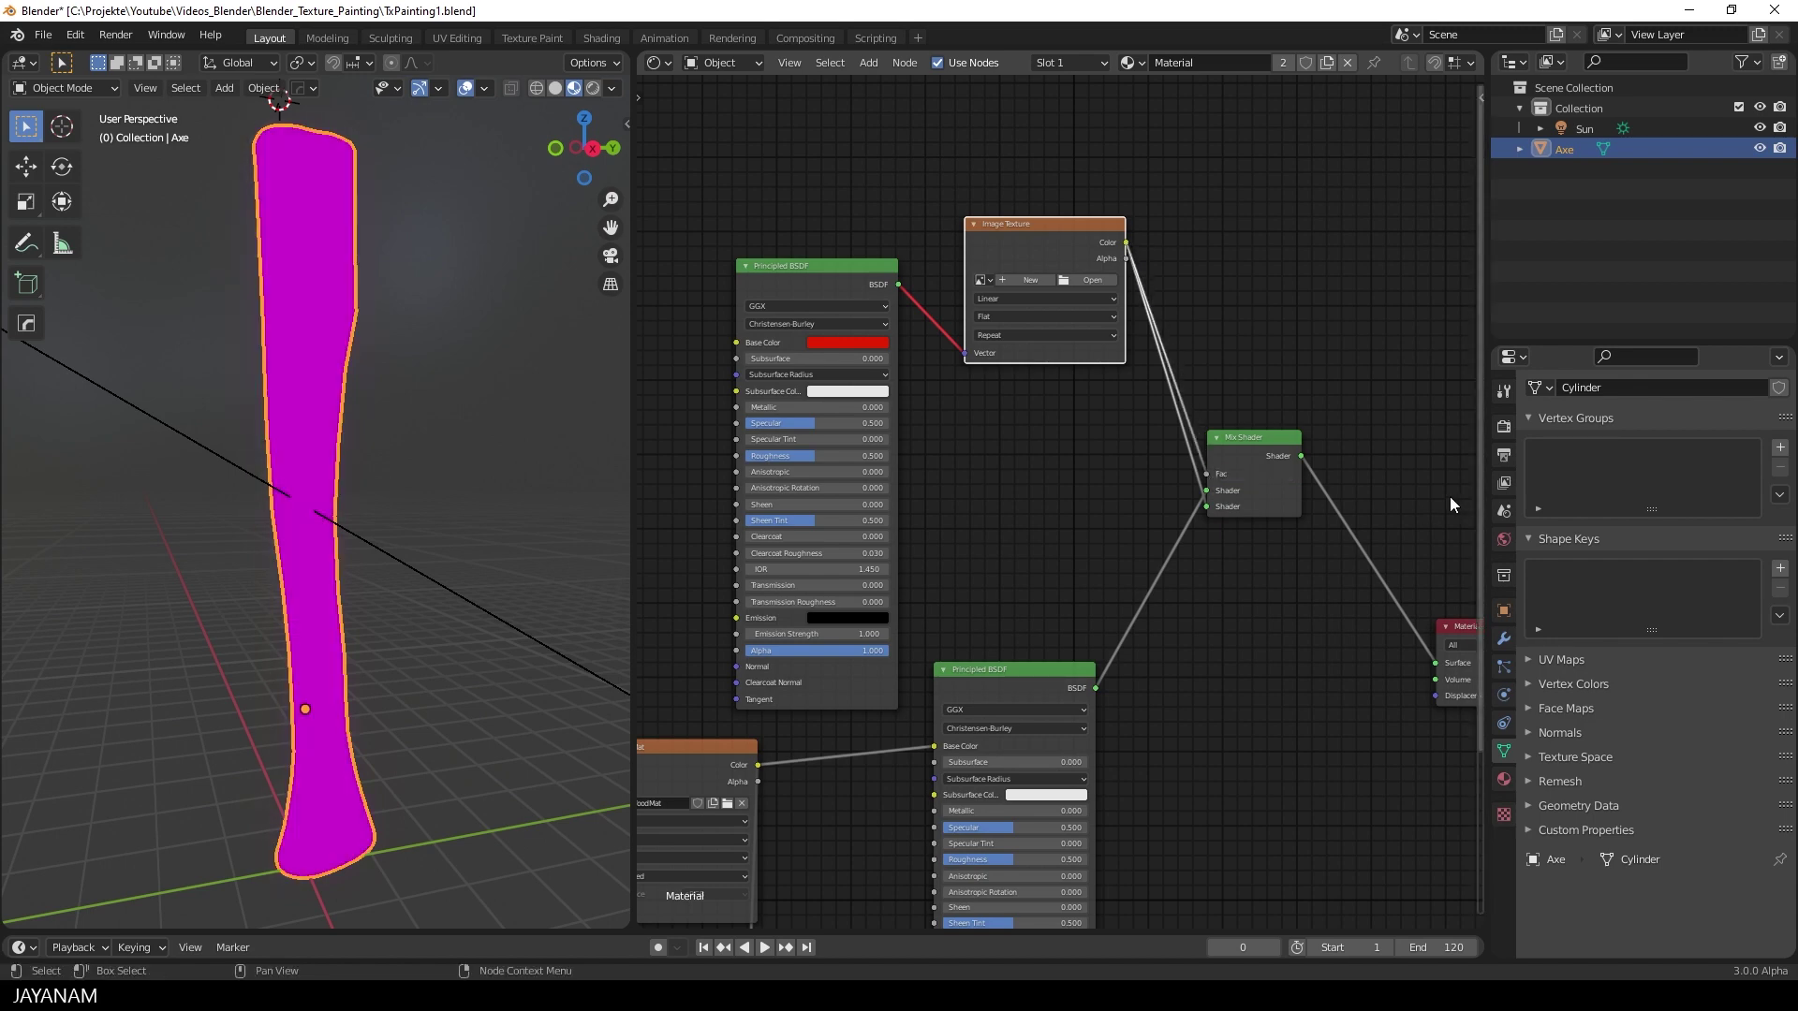
drag(898, 284, 1208, 509)
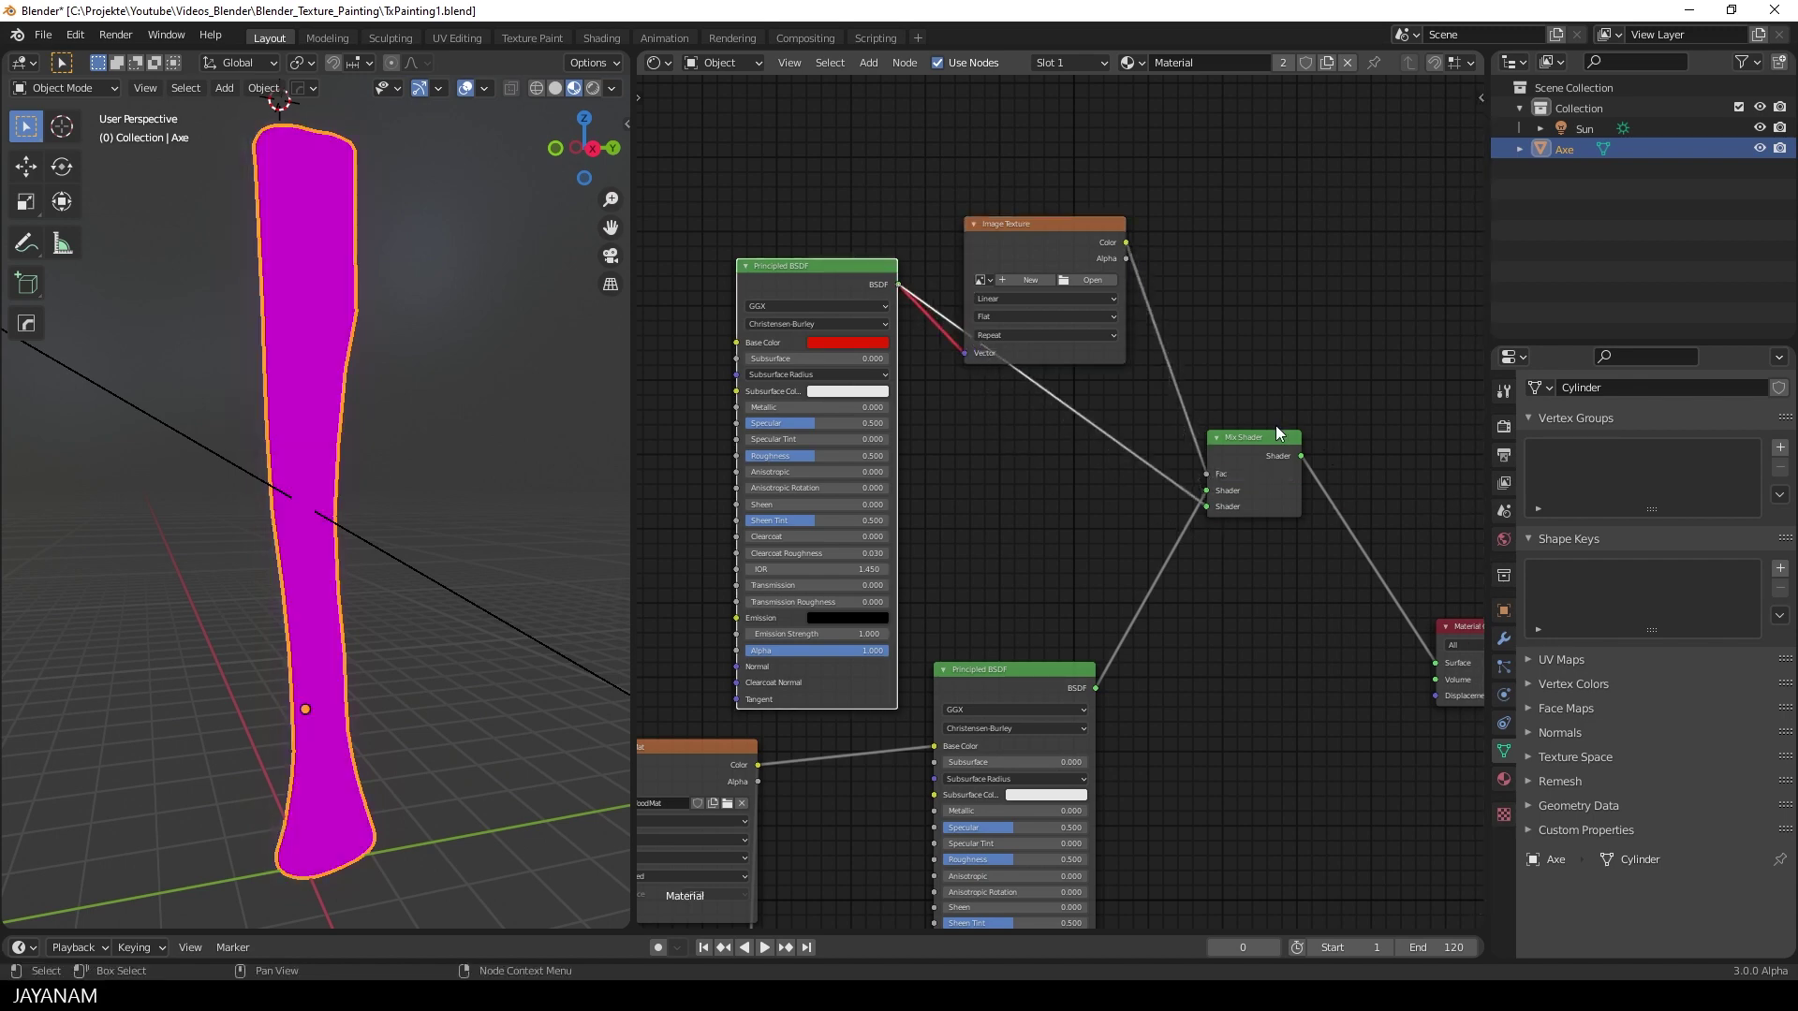
drag(1275, 433, 1289, 352)
scroll(1290, 372, up, 2)
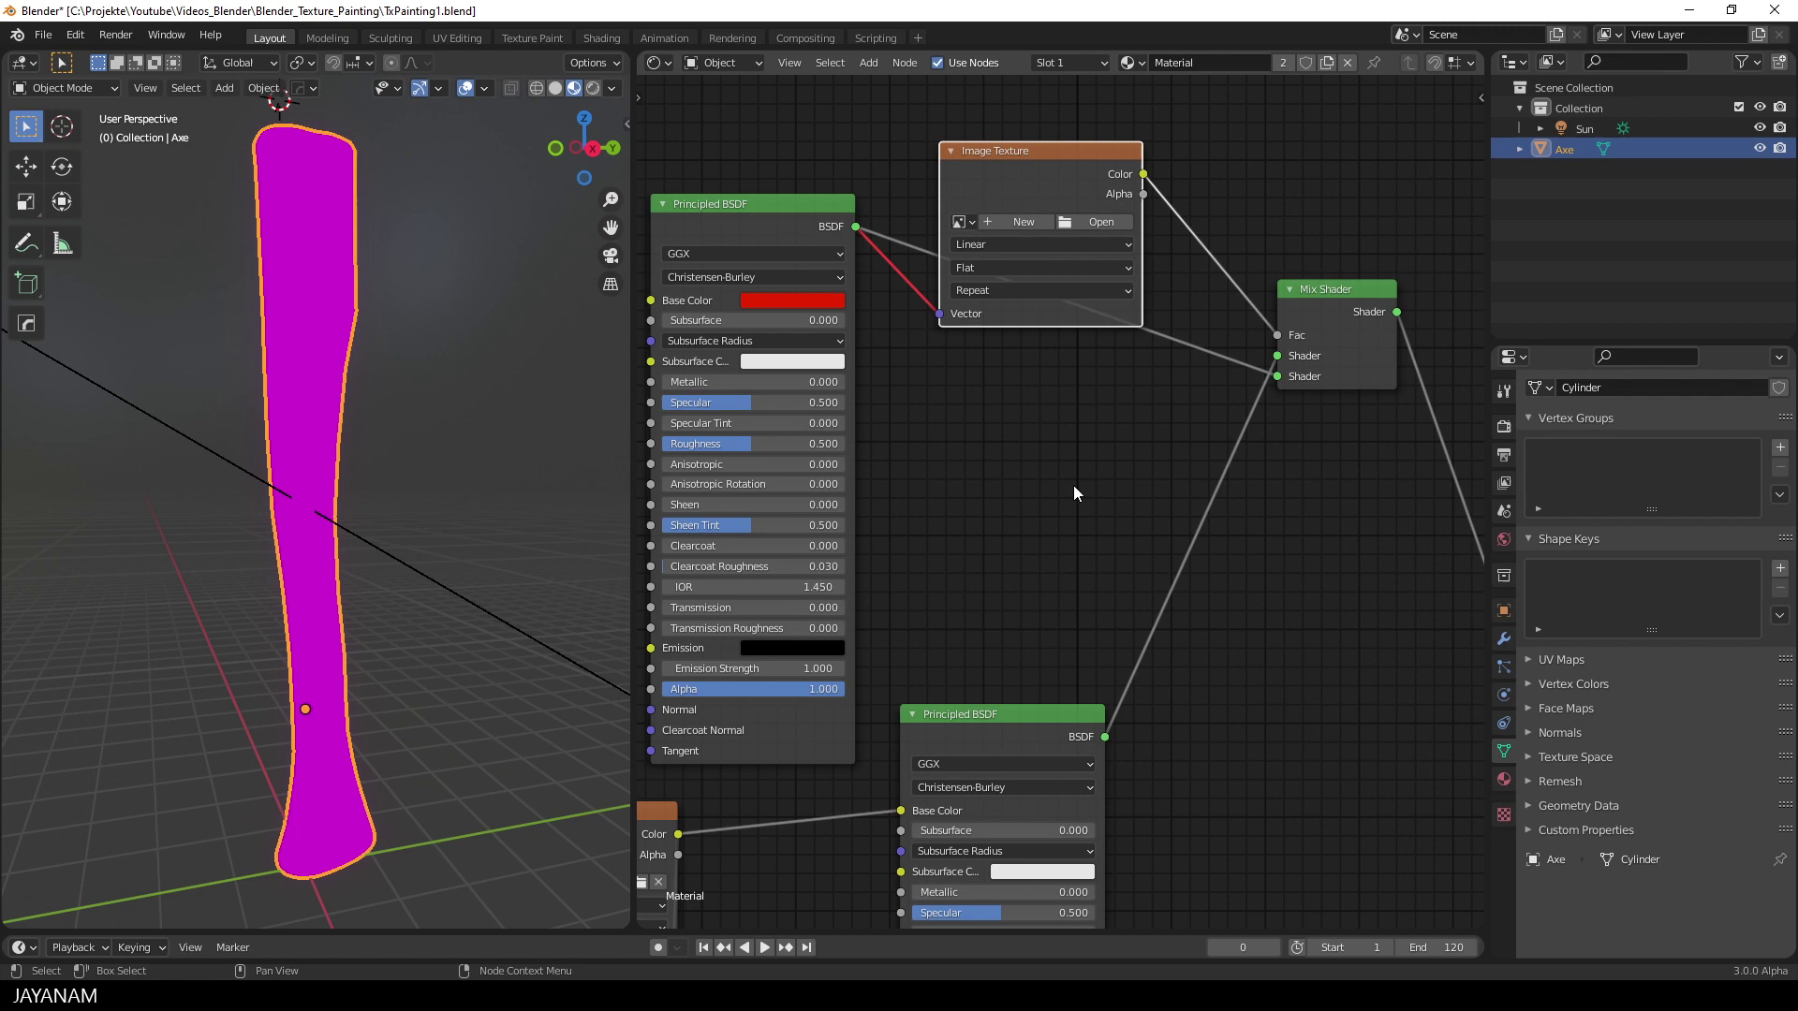
Step: Create a 2048 × 2048 image named MaskWood and remove the stray Vector link
click(1029, 222)
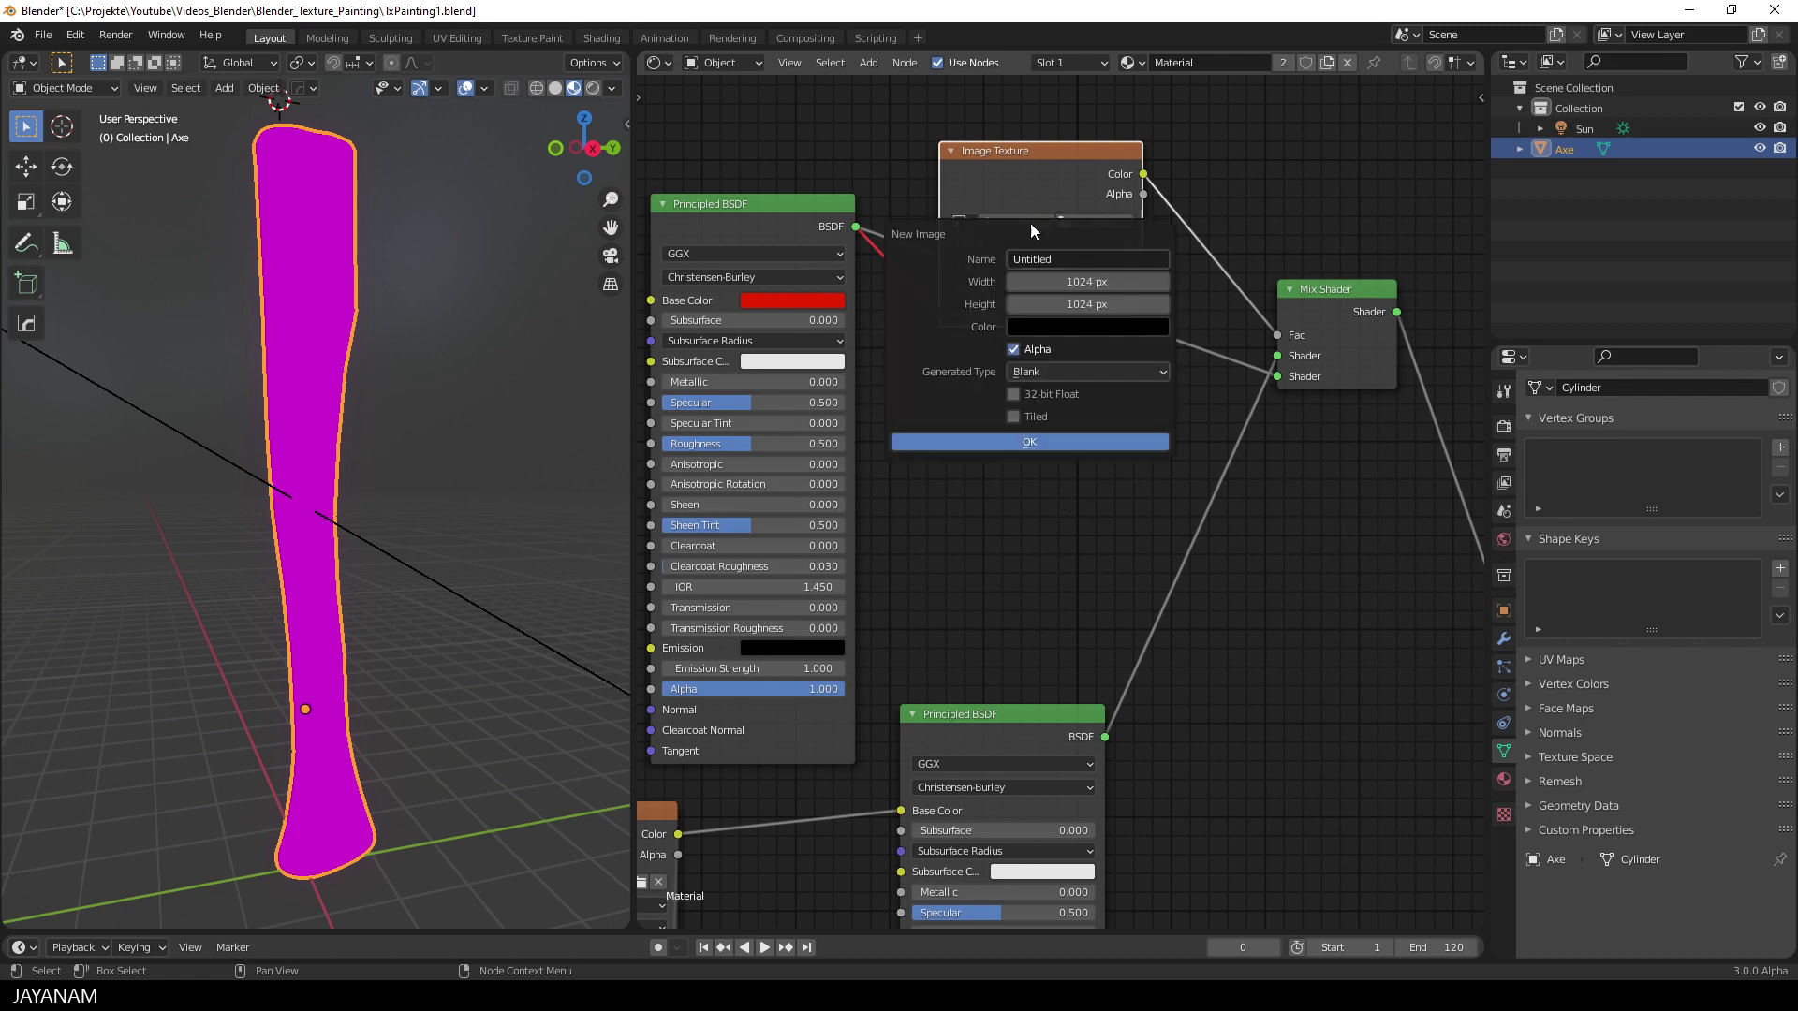
click(1065, 253)
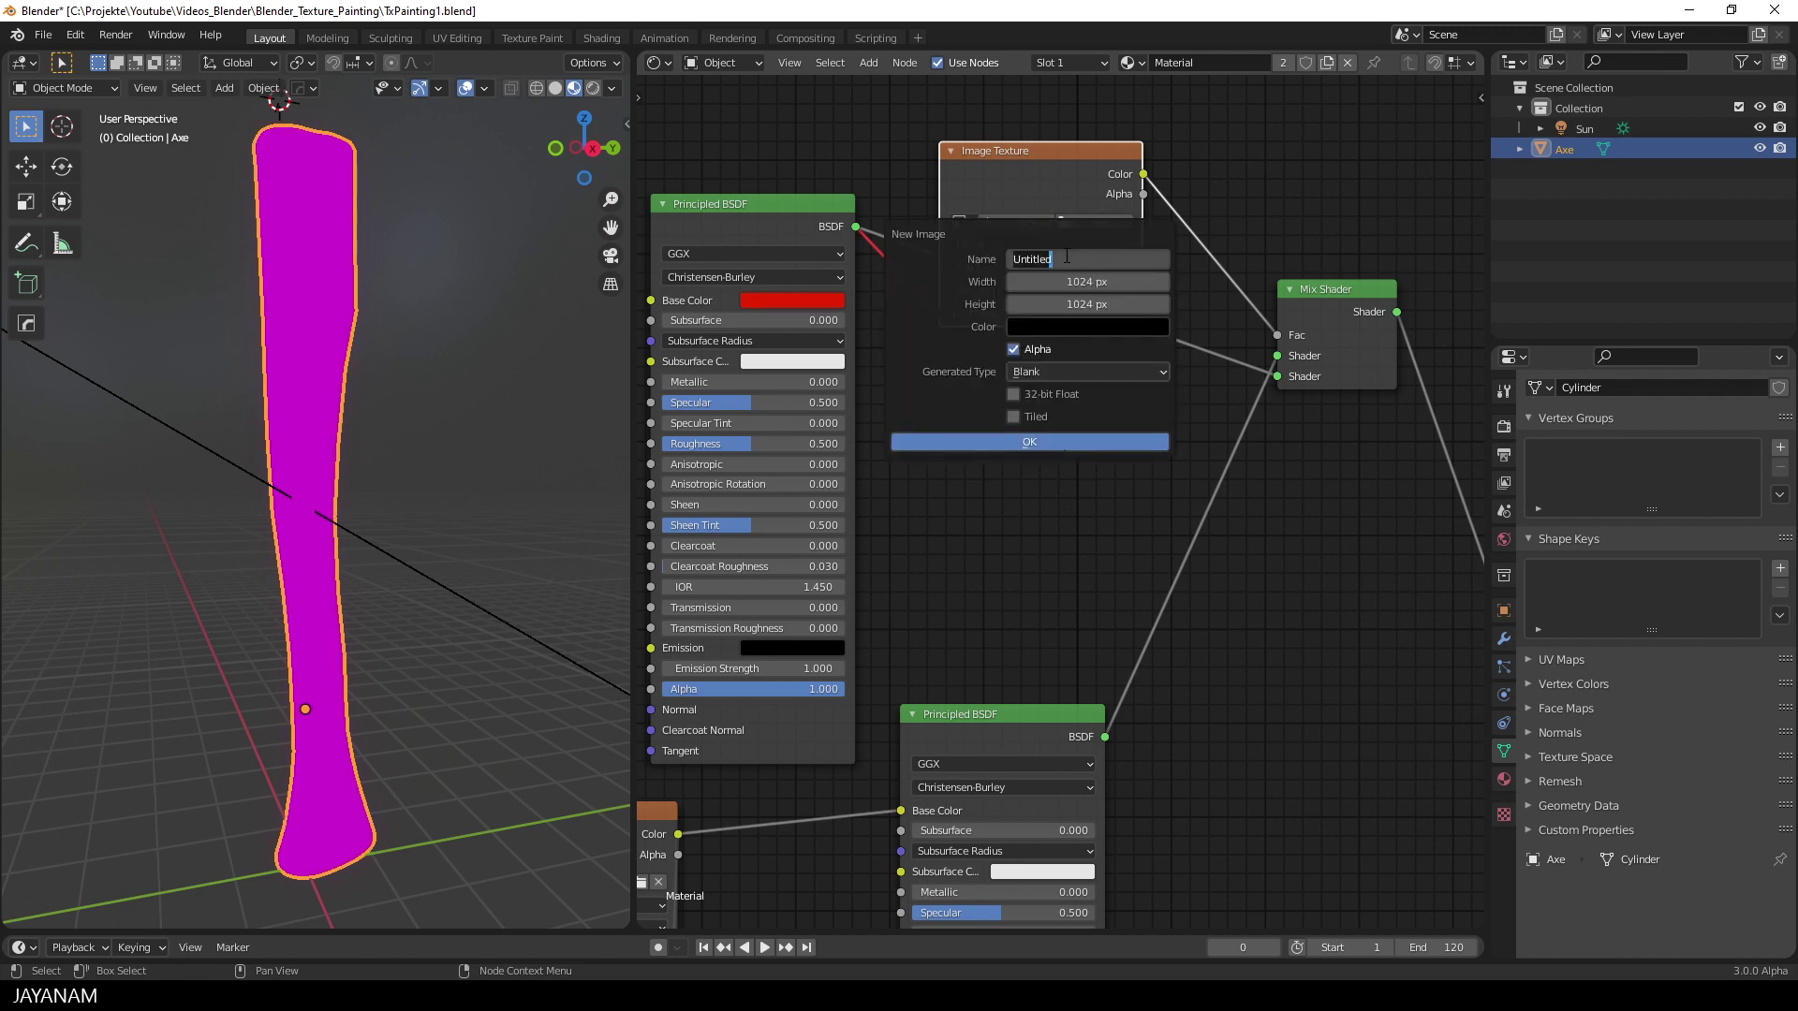
text(MaskWood)
key(Tab)
text(2048)
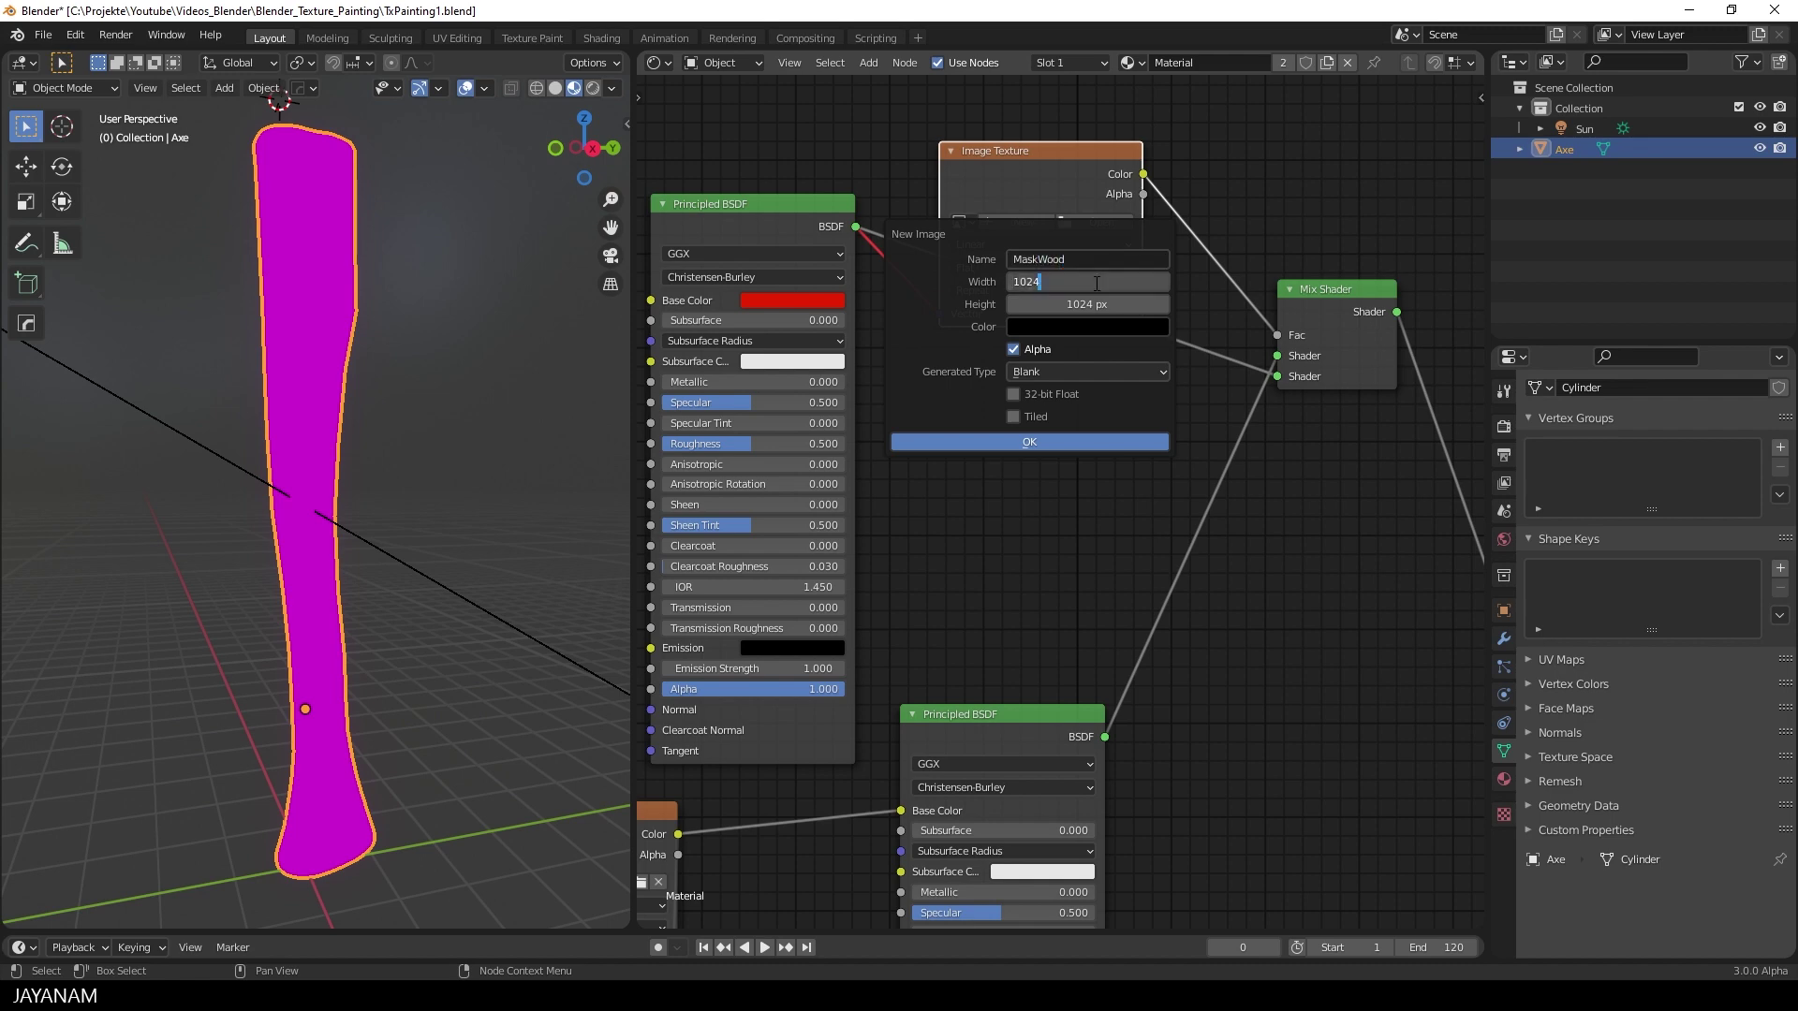
key(Tab)
text(2048)
key(Tab)
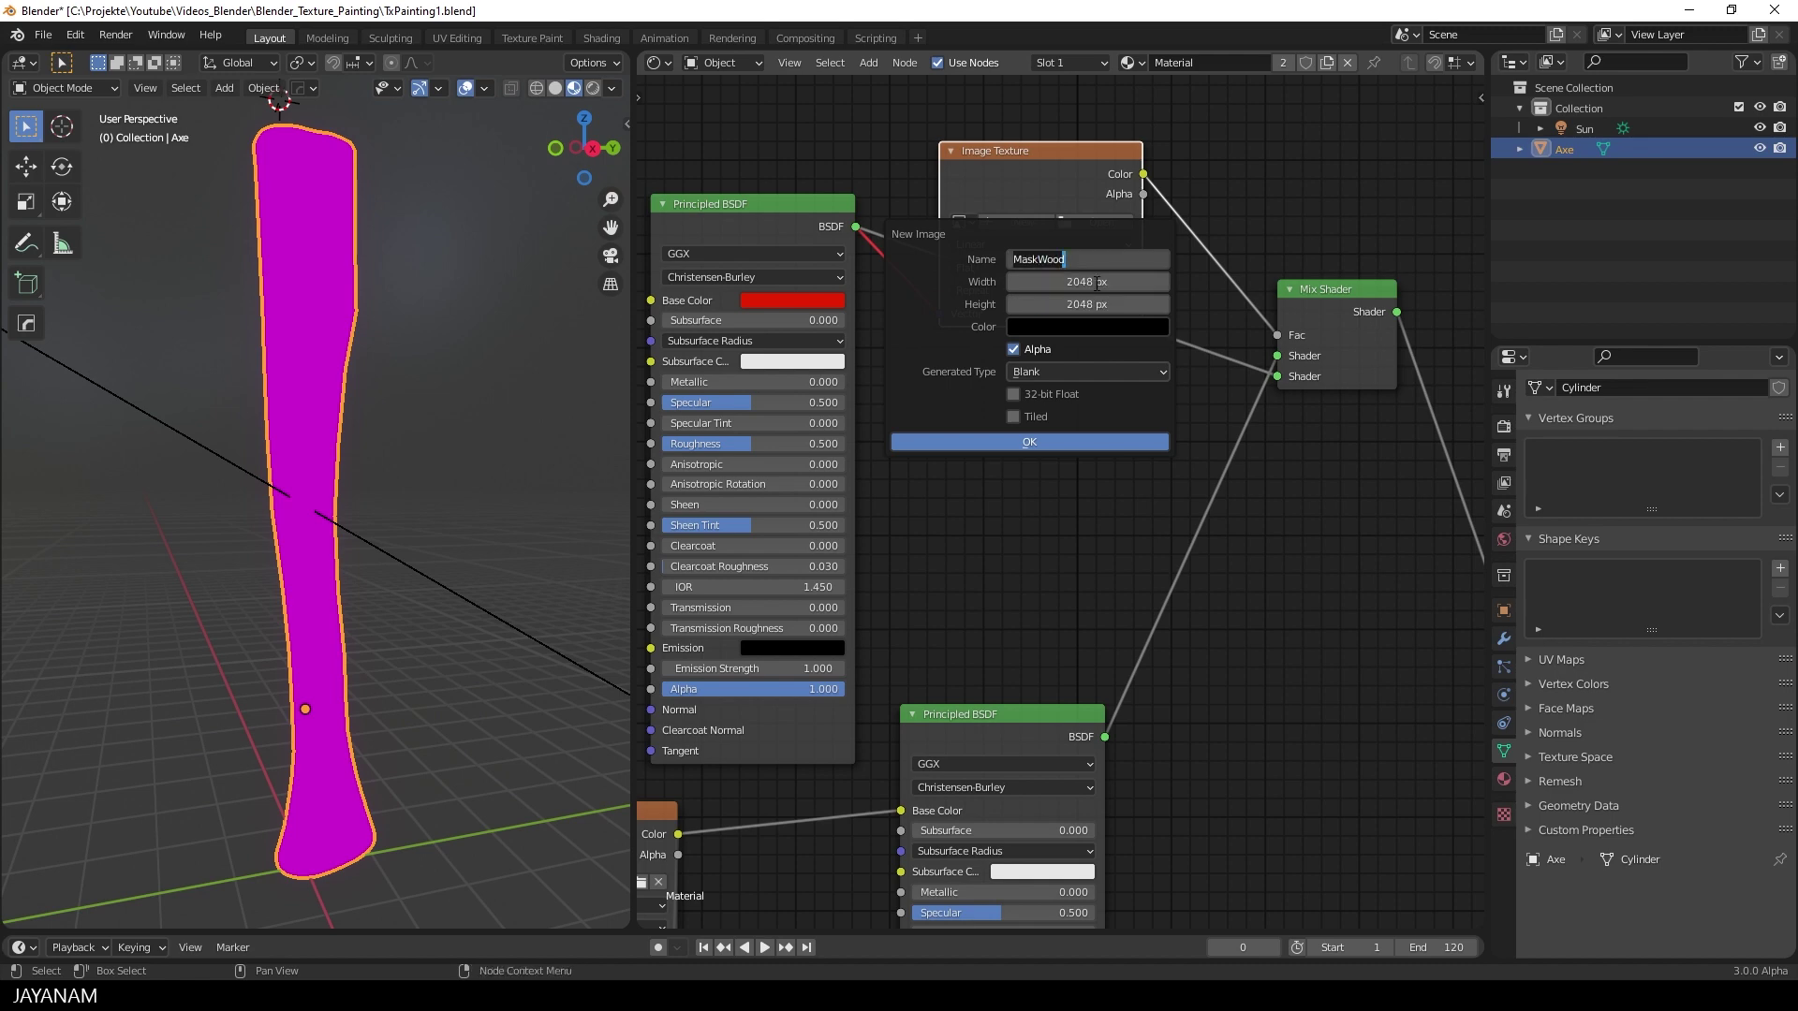
click(1030, 442)
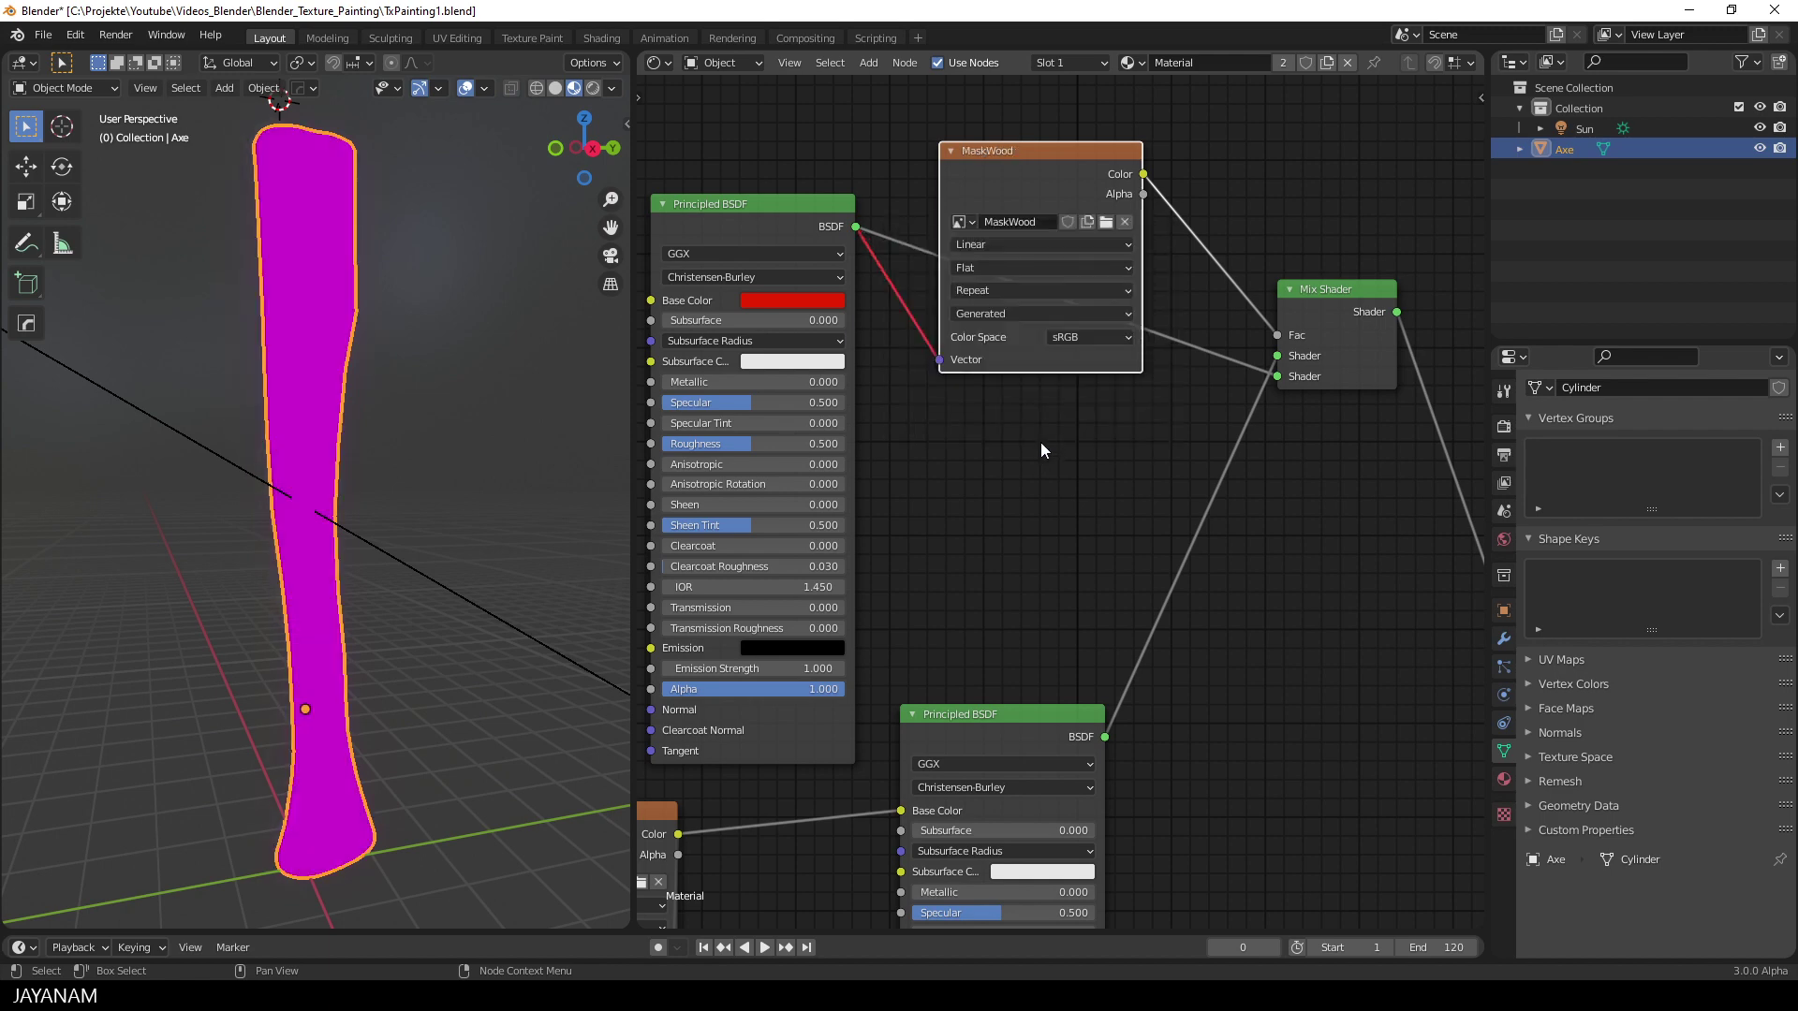
drag(939, 359, 941, 518)
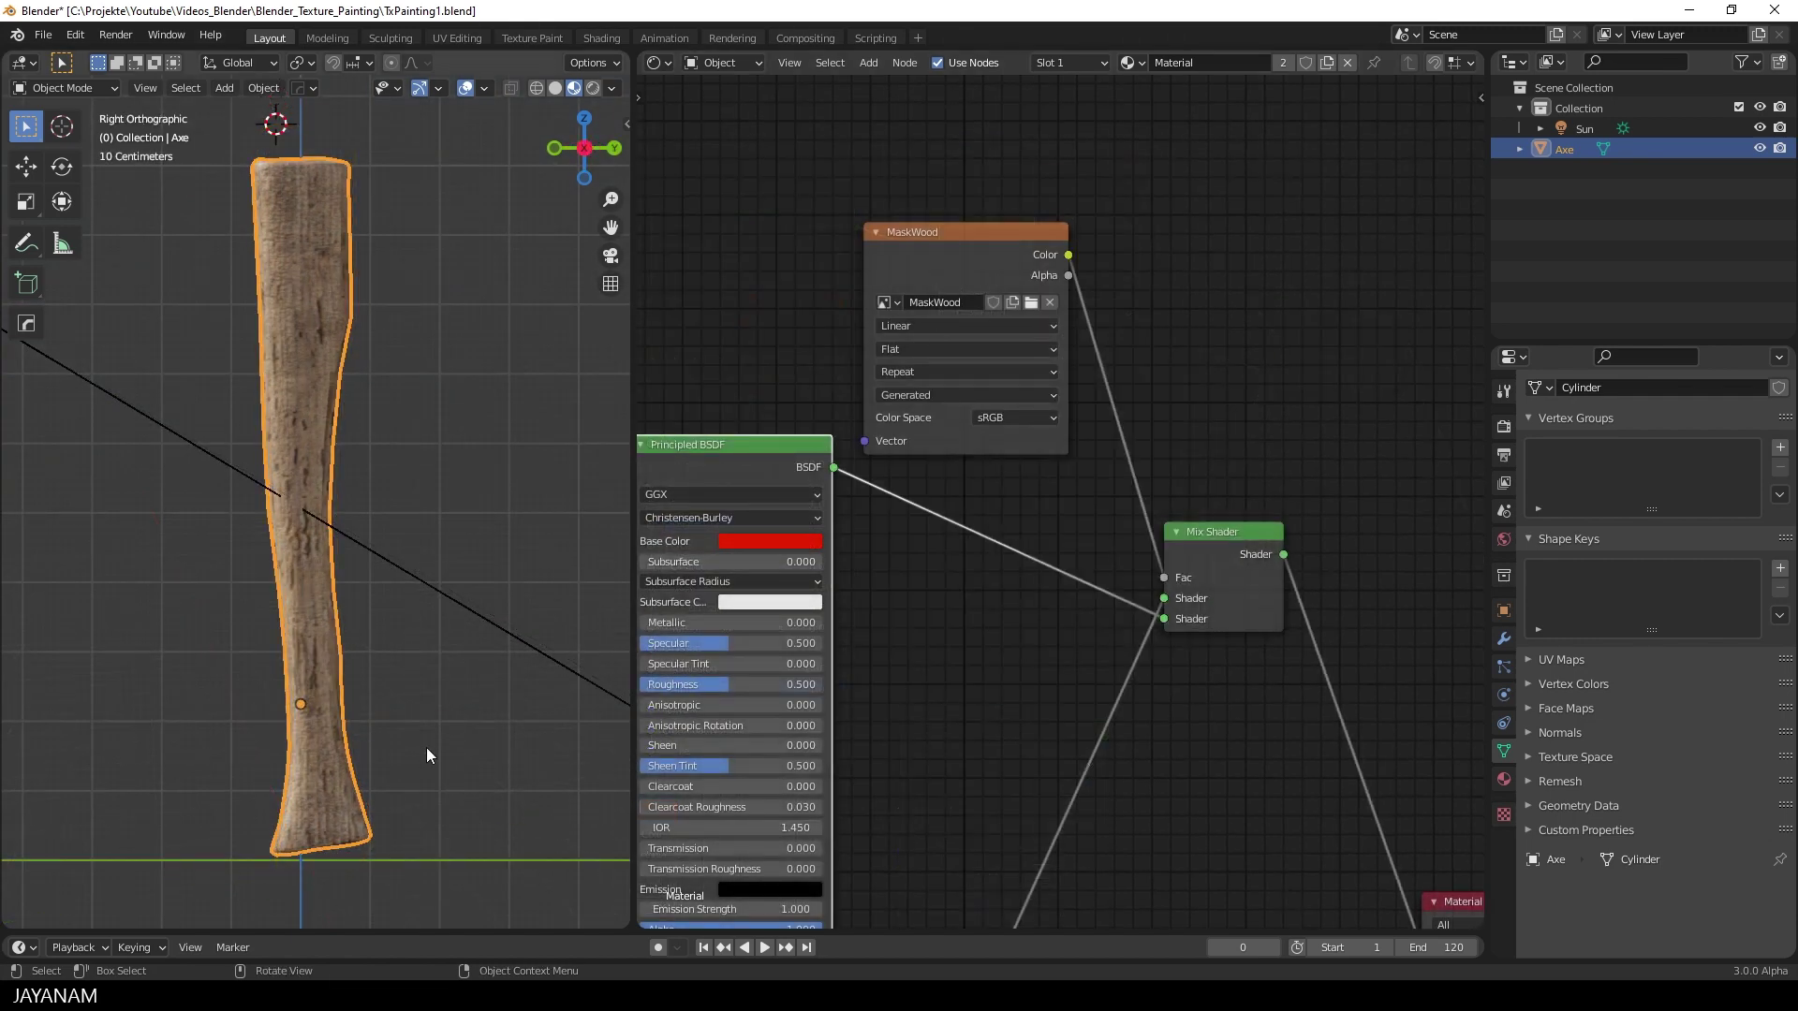
Step: Make the MaskWood node active and show the Tool tab in Properties
click(1004, 236)
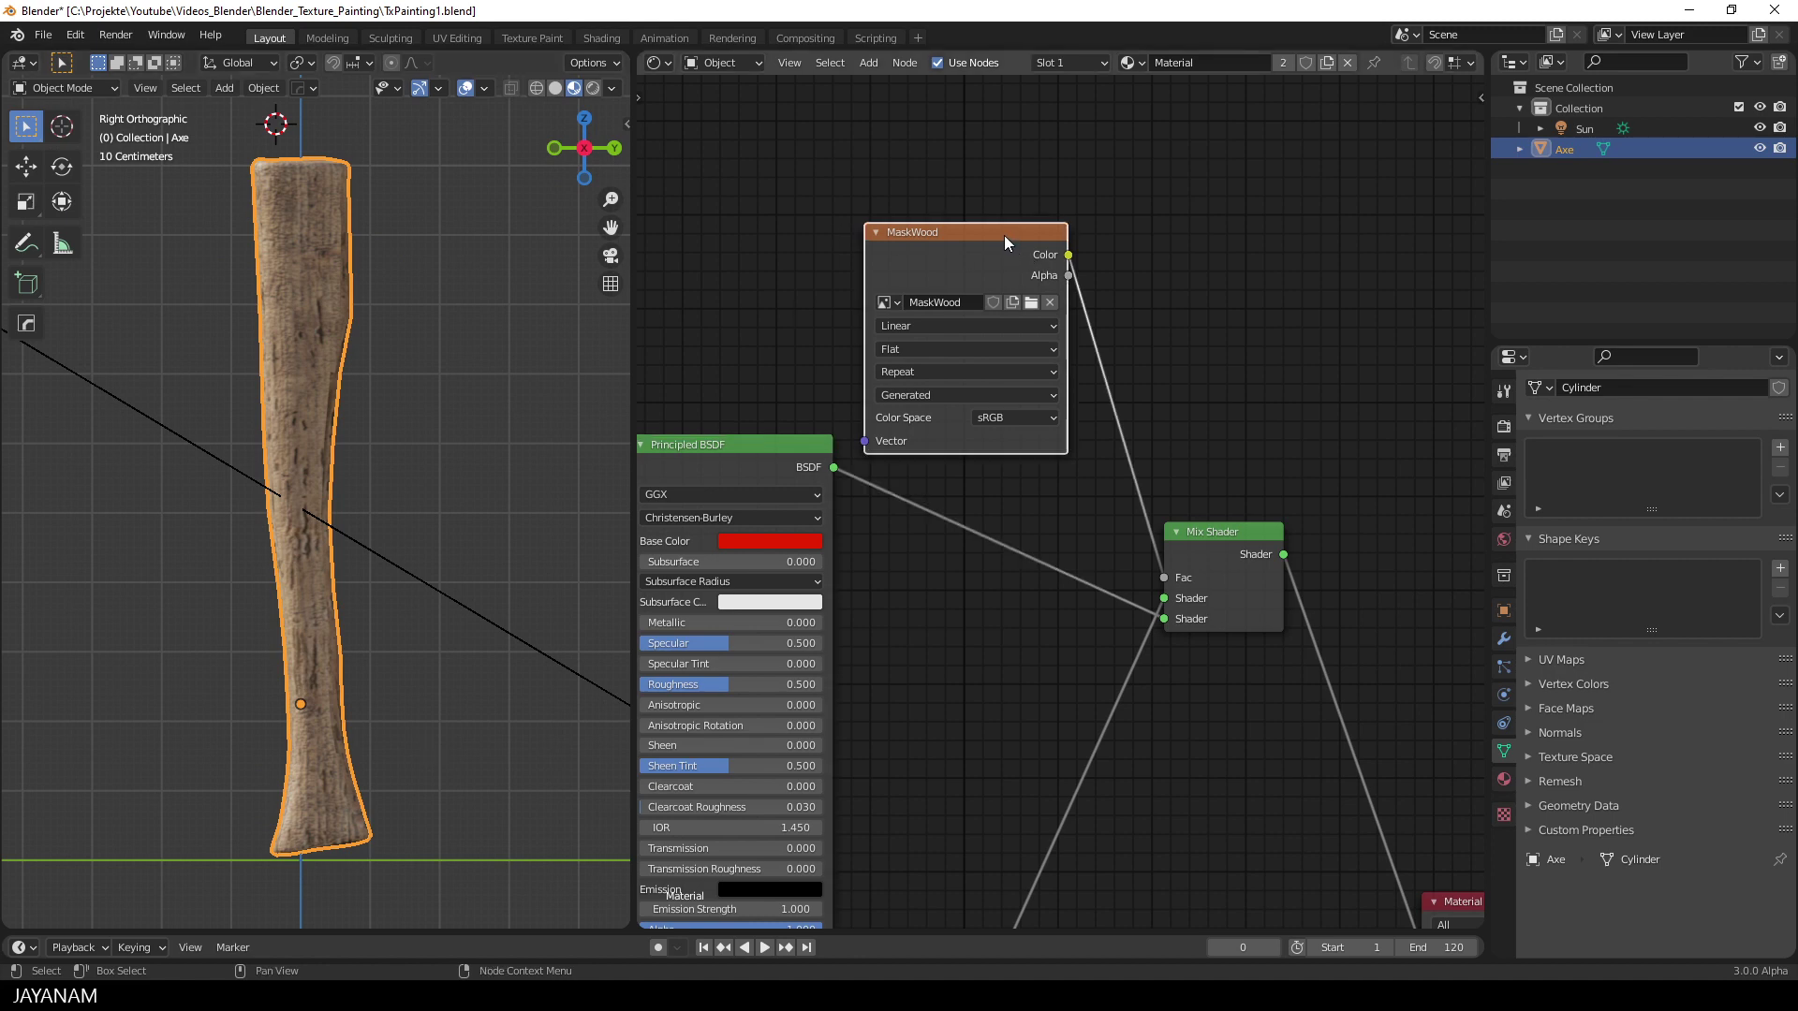
click(1503, 393)
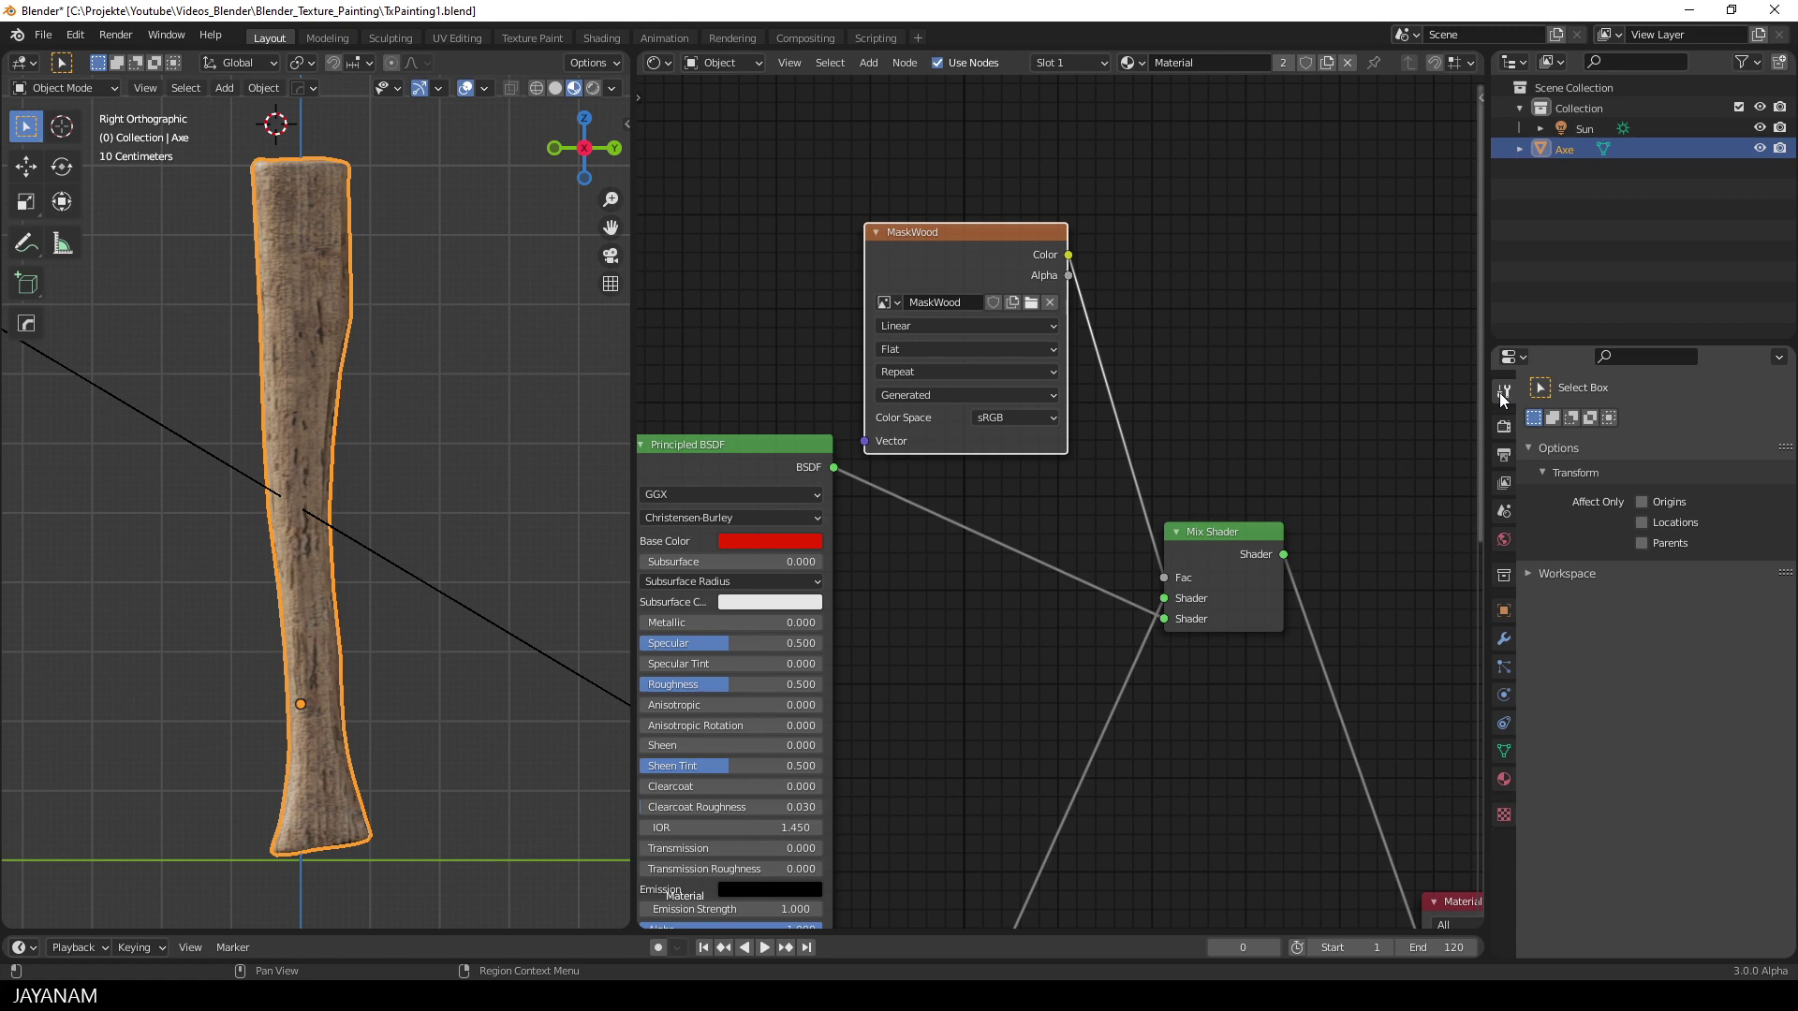
click(744, 64)
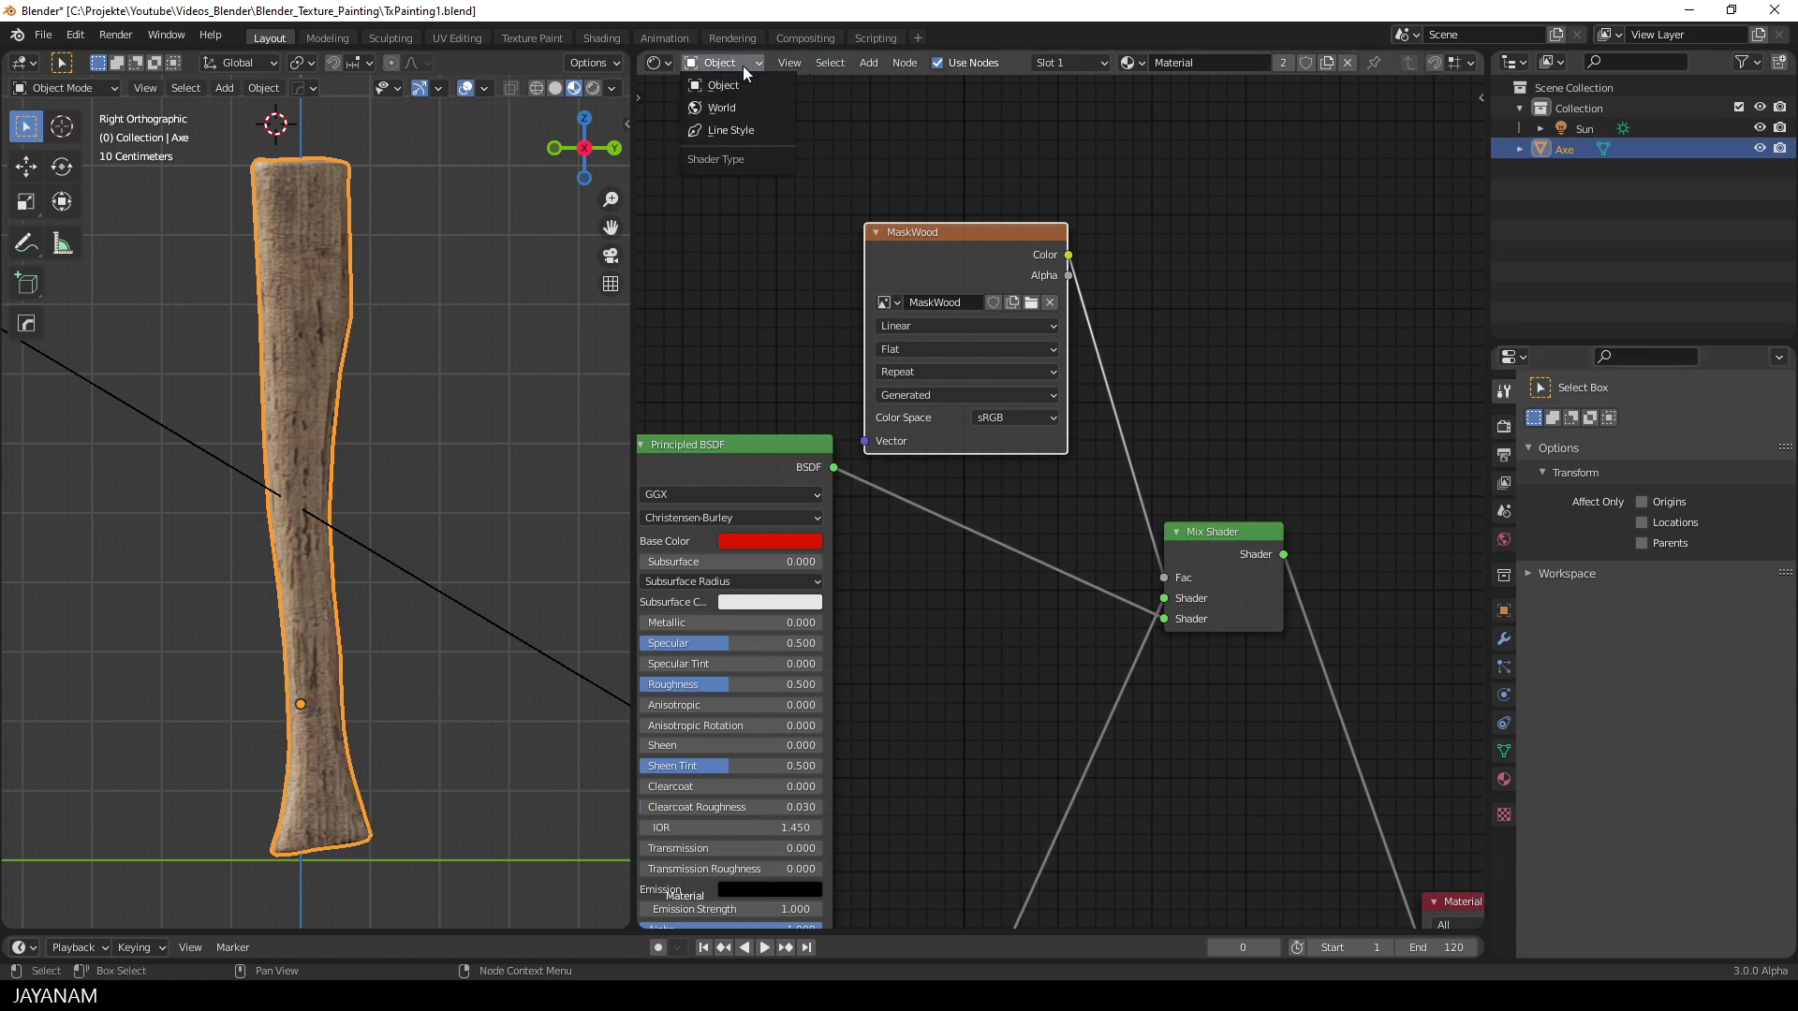
click(744, 65)
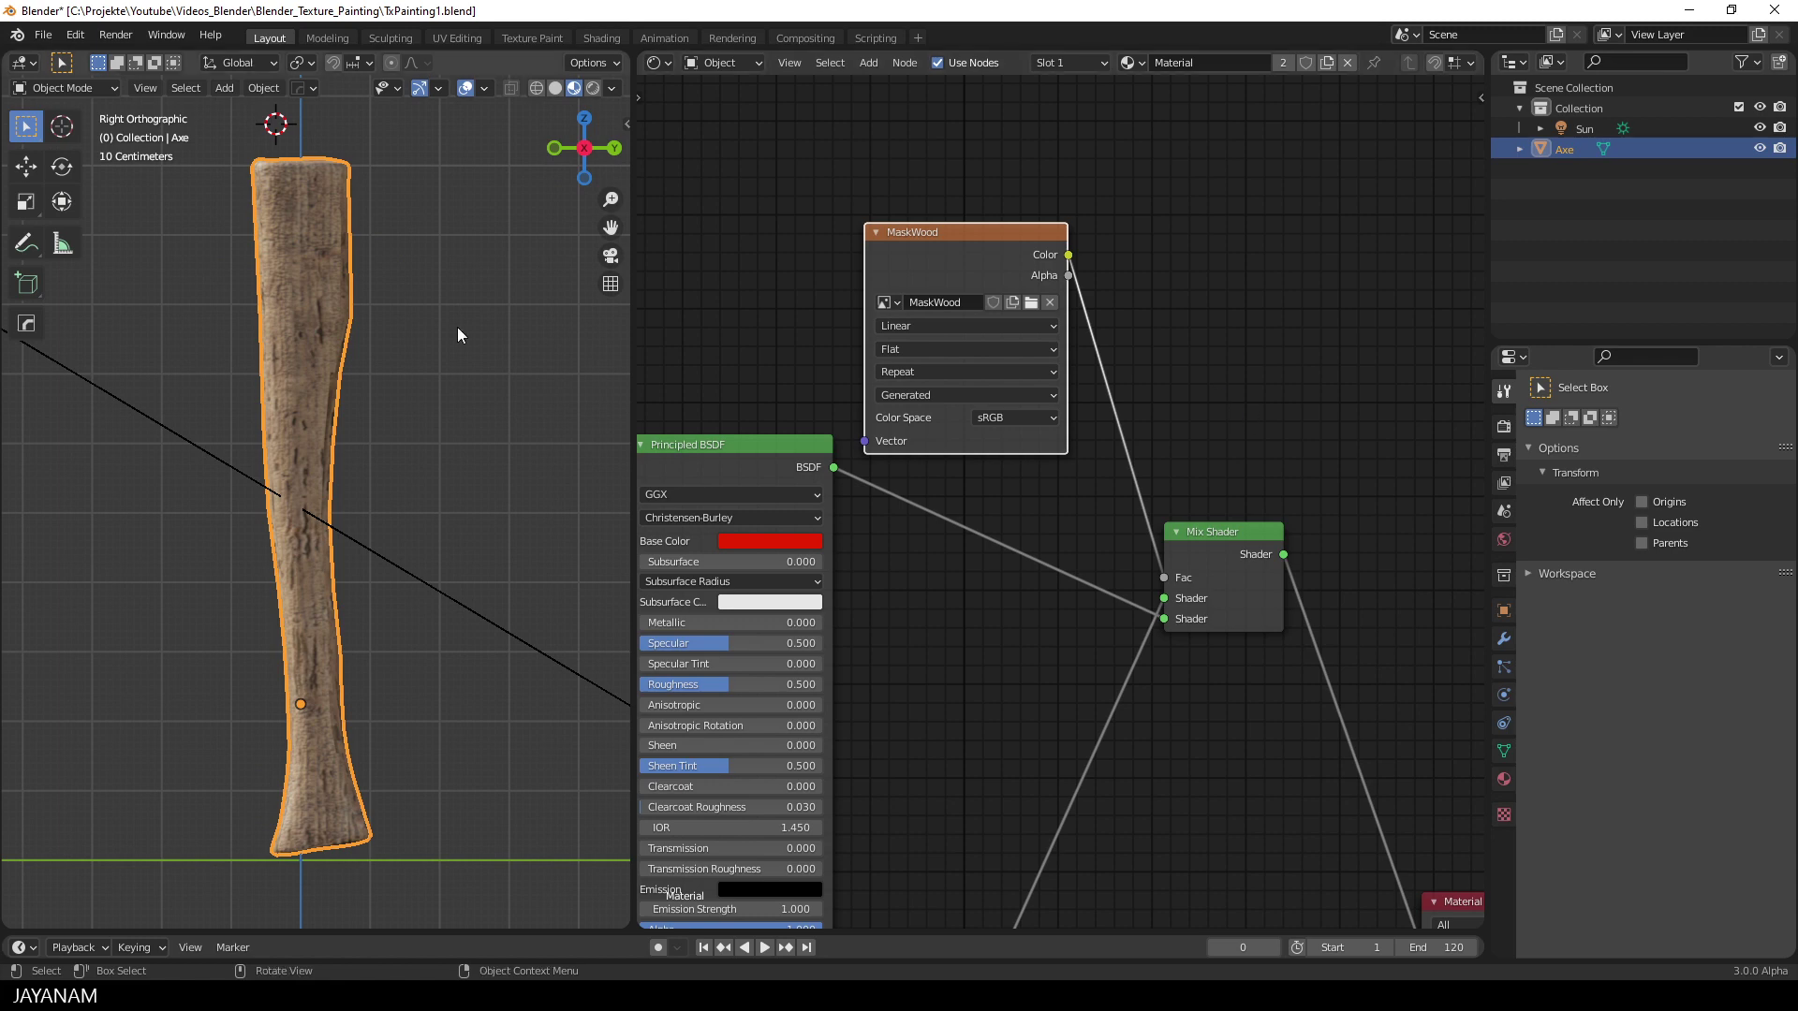
click(69, 88)
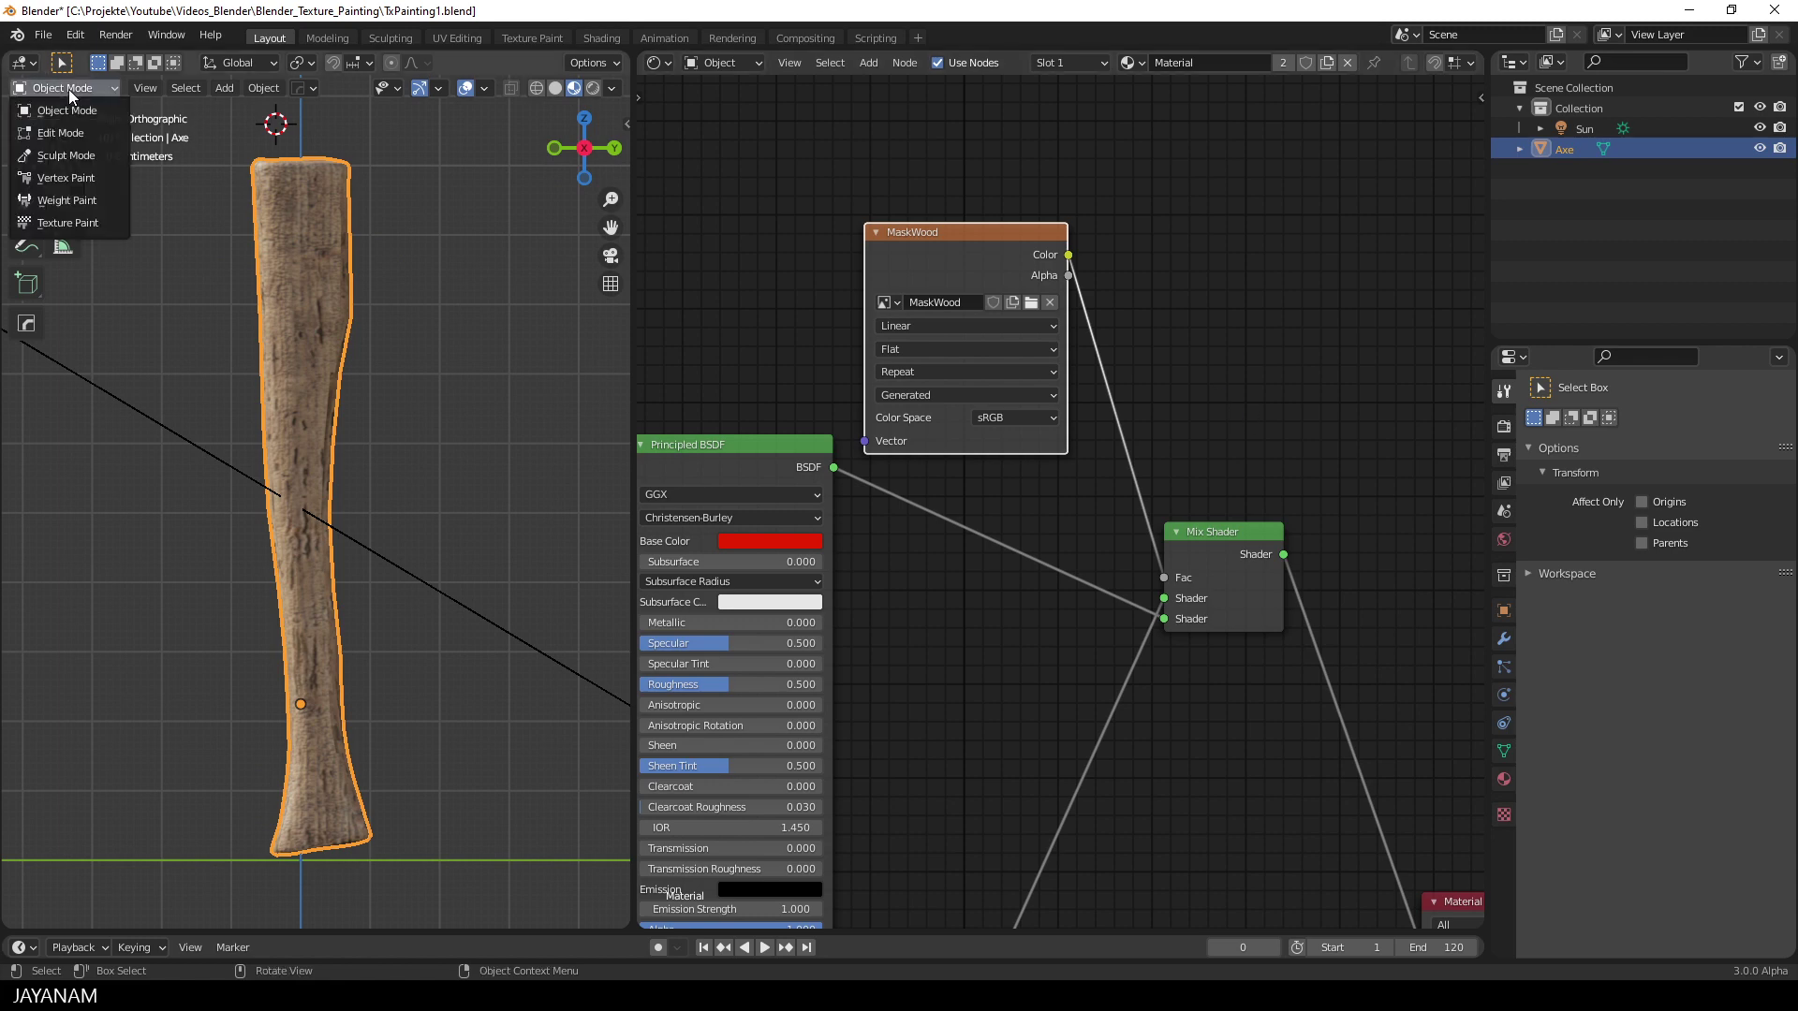
Step: Switch the axe handle to Texture Paint mode and widen the 3D viewport
click(76, 221)
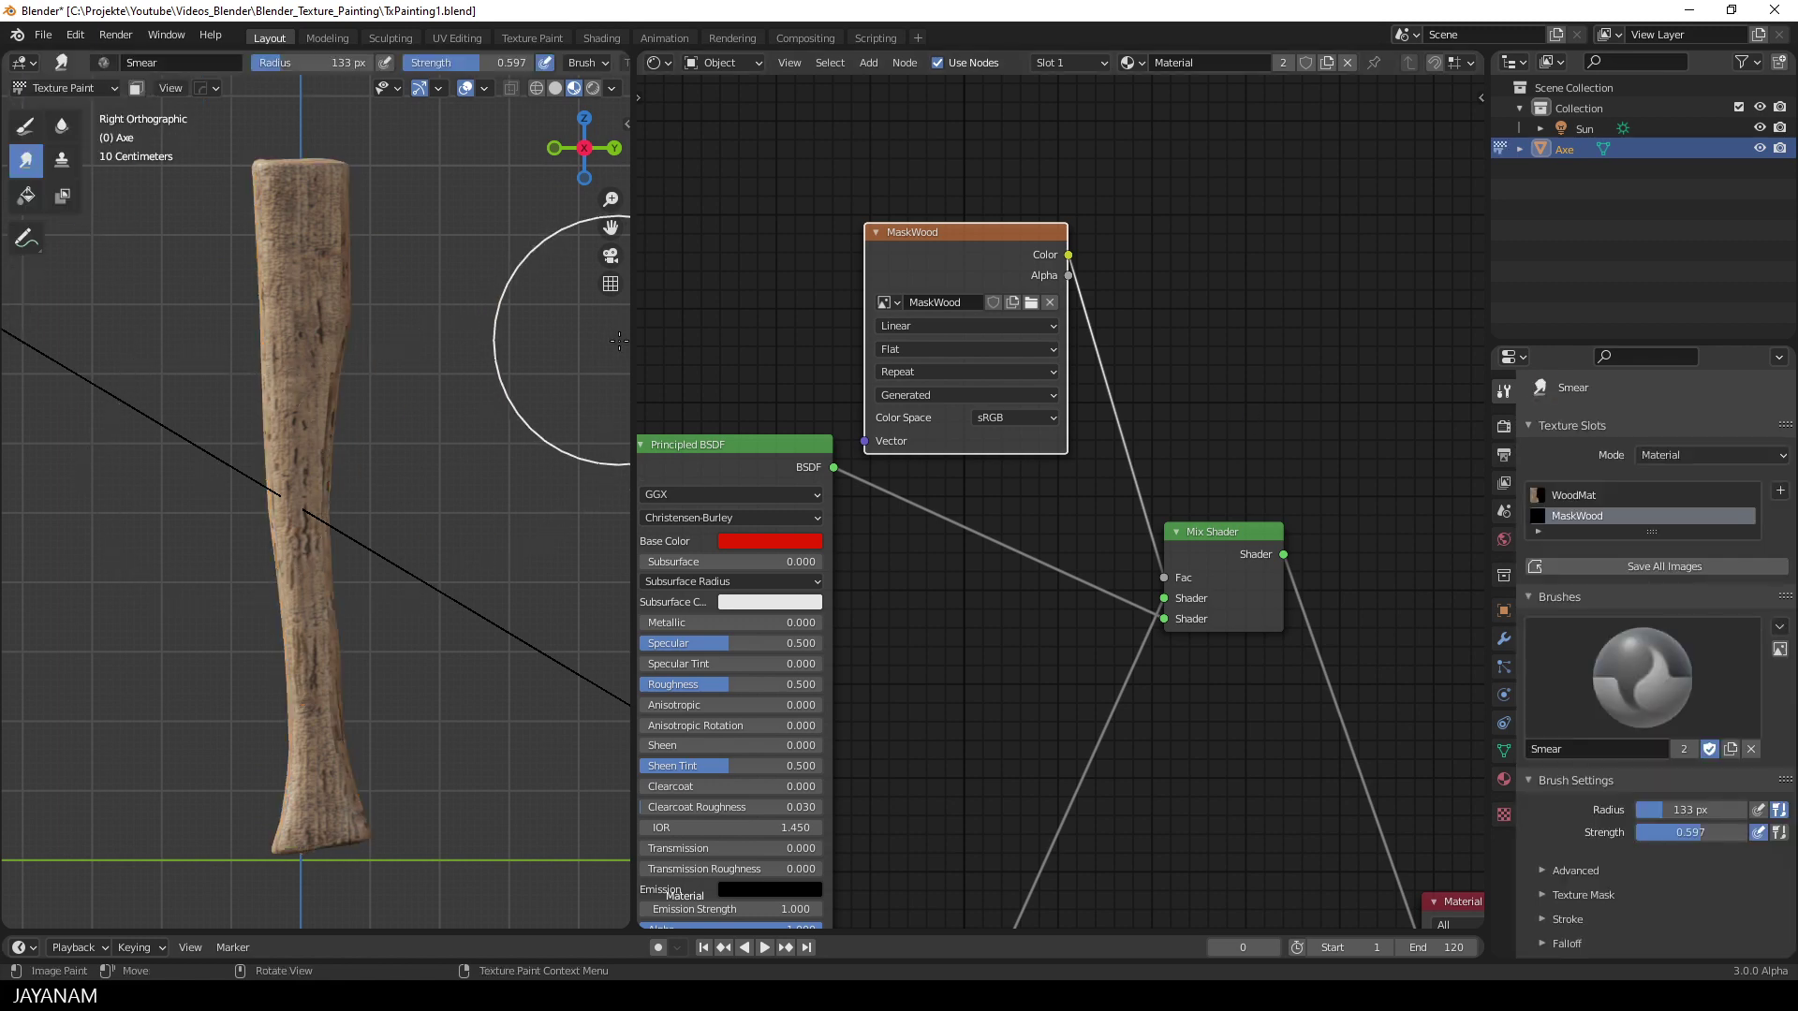
drag(633, 345, 815, 348)
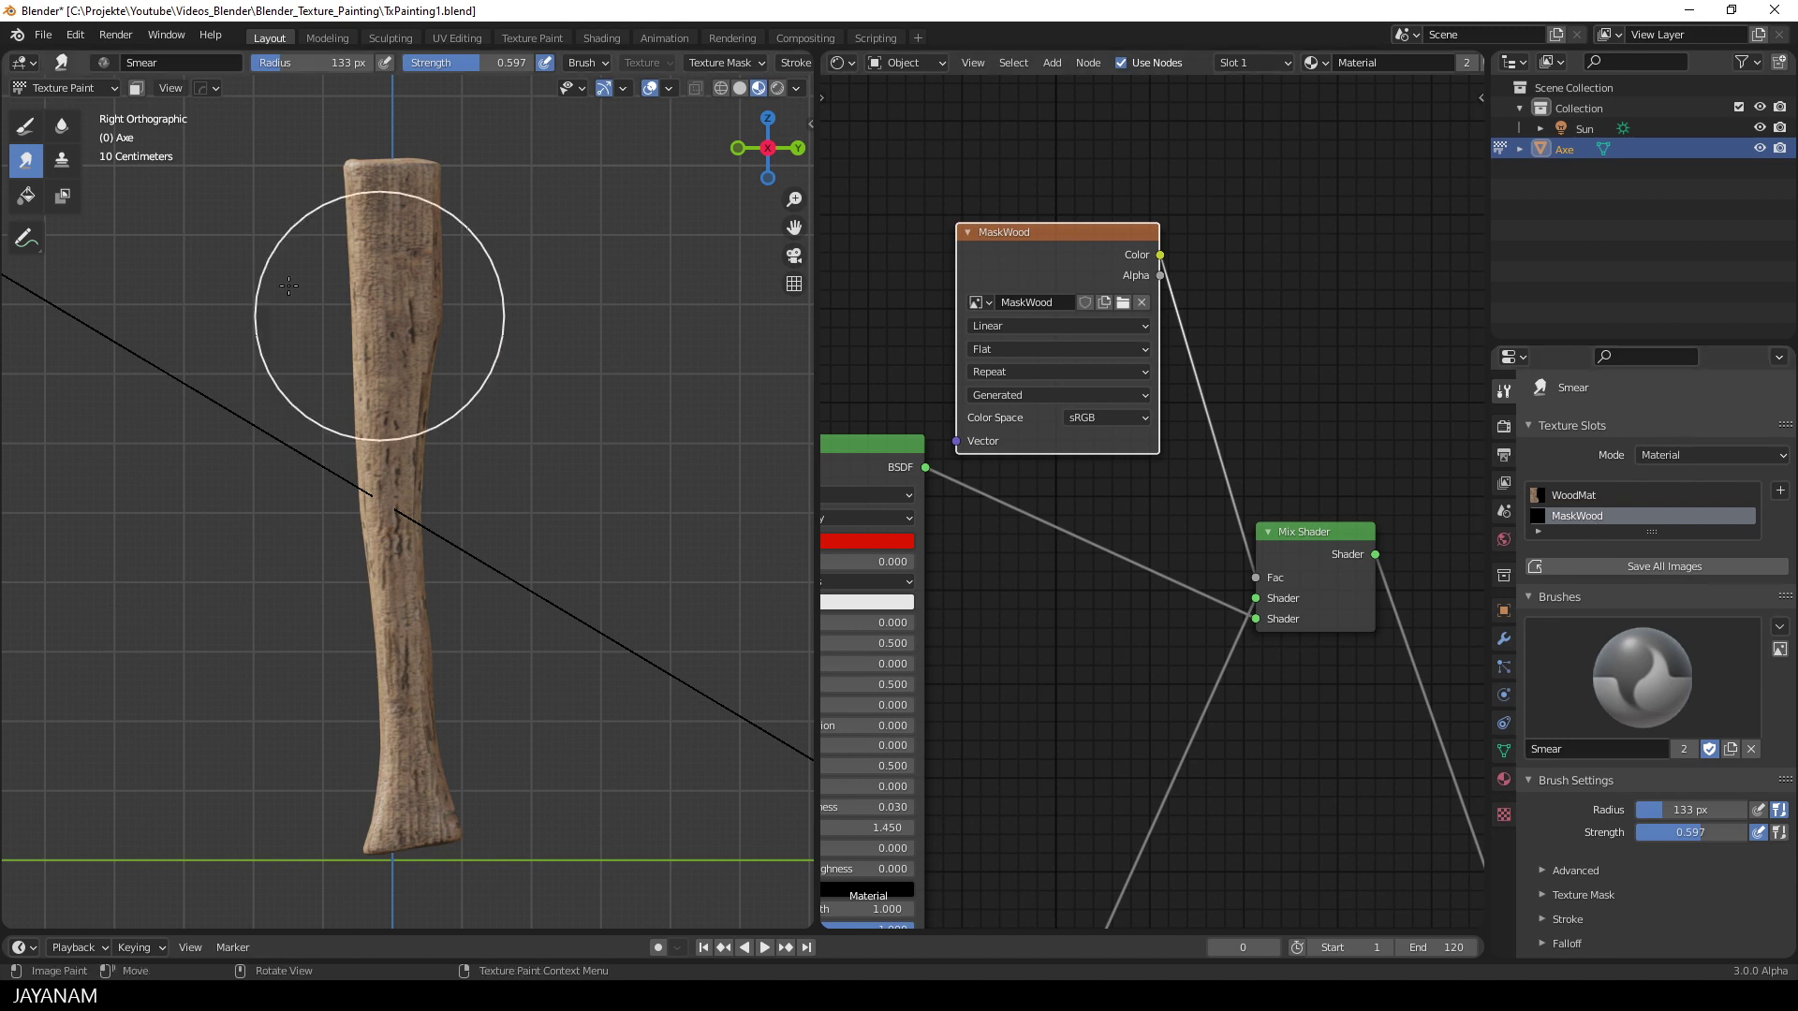
click(25, 124)
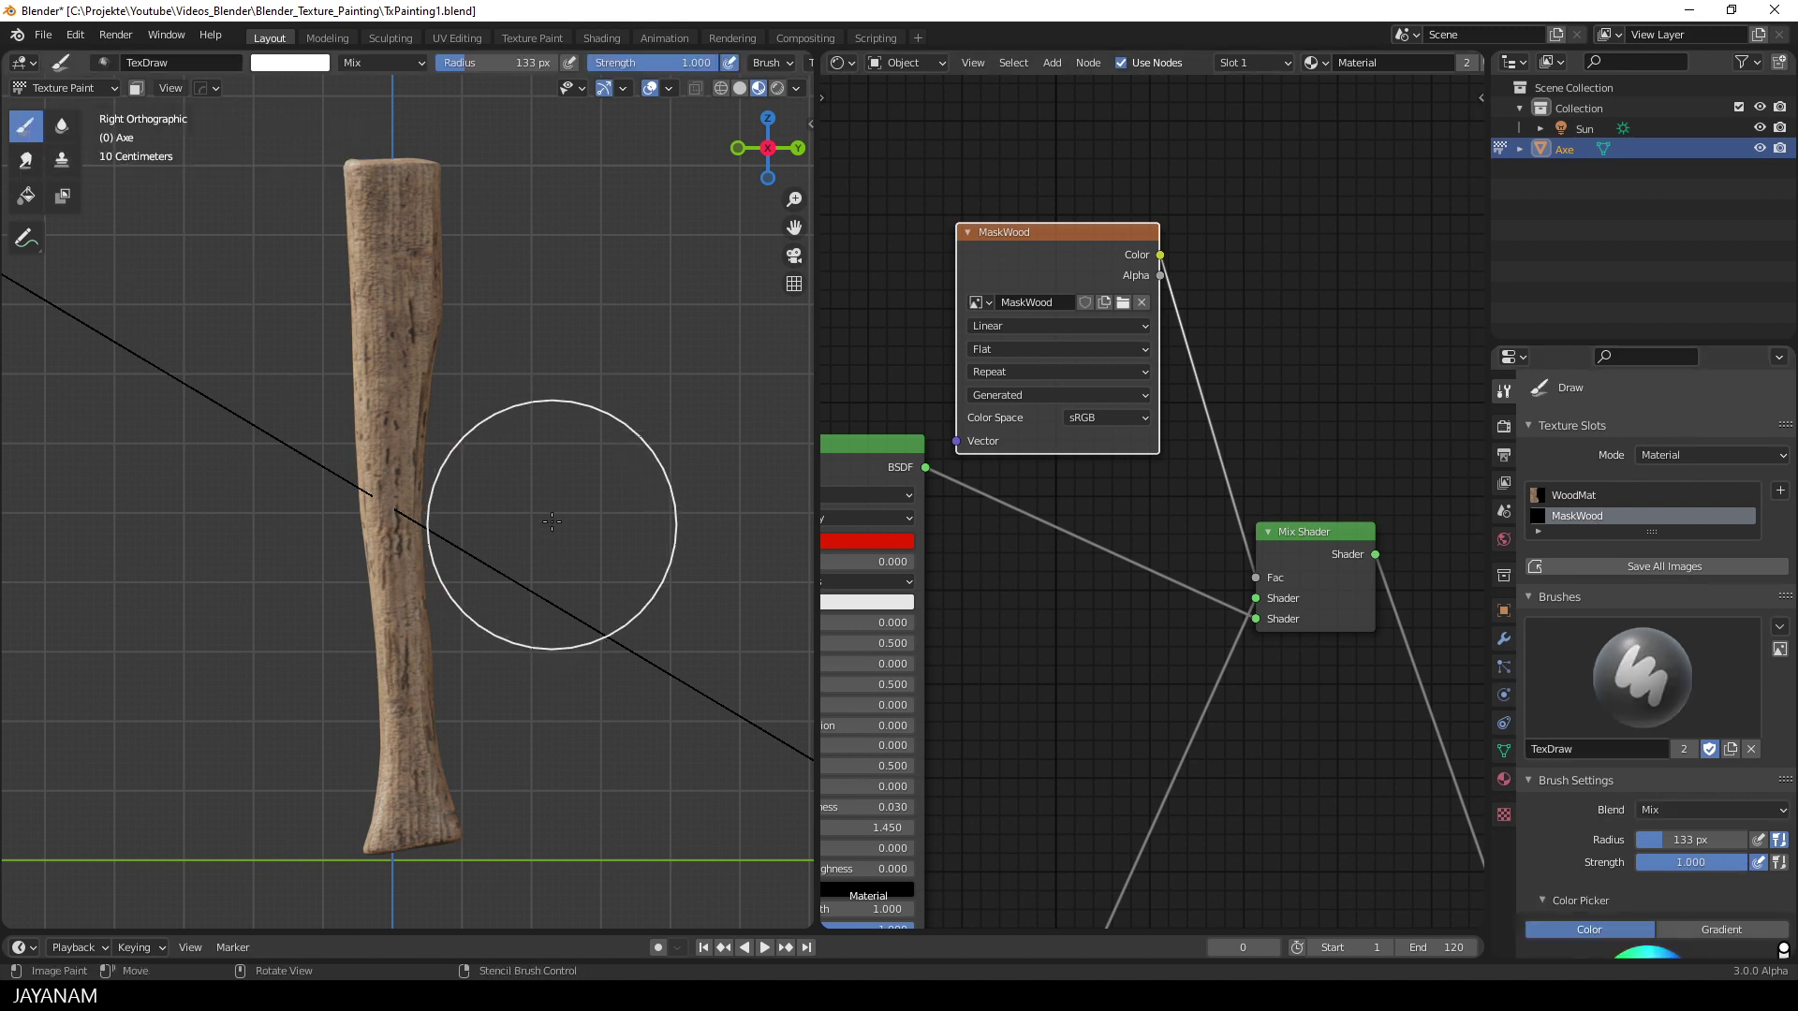
key(KP_3)
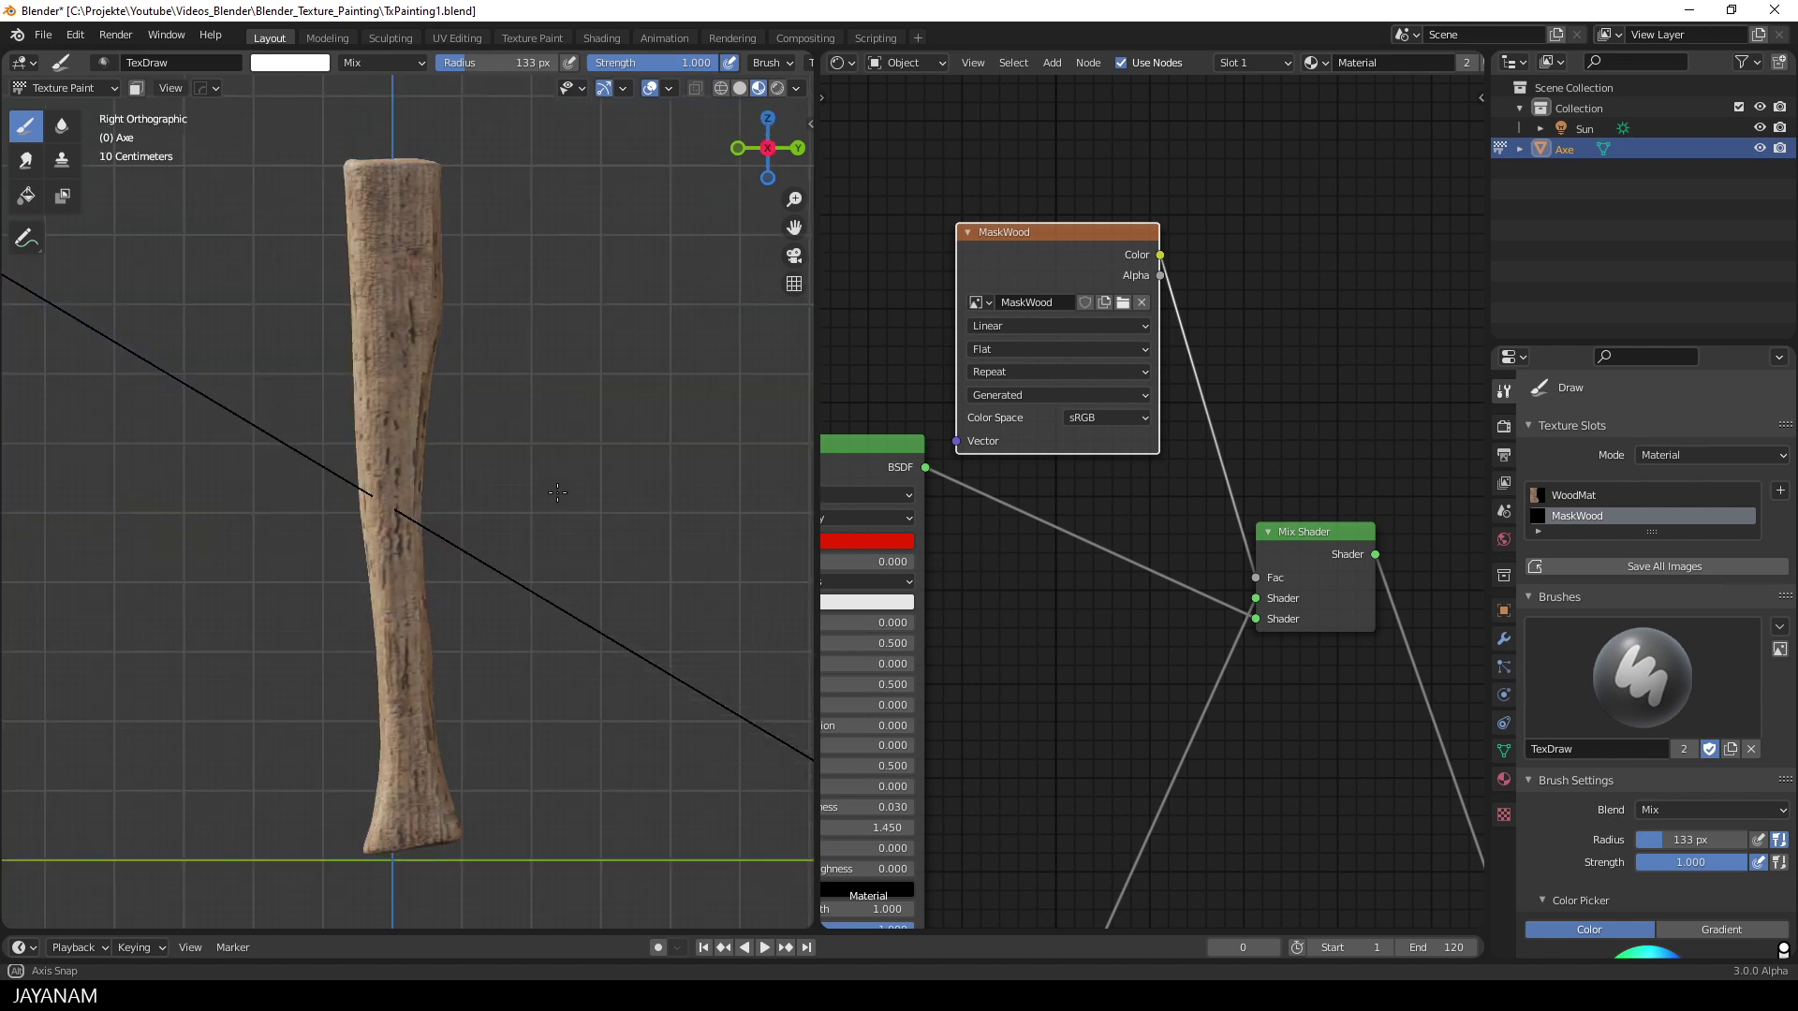
shift+middle_drag(521, 462, 576, 407)
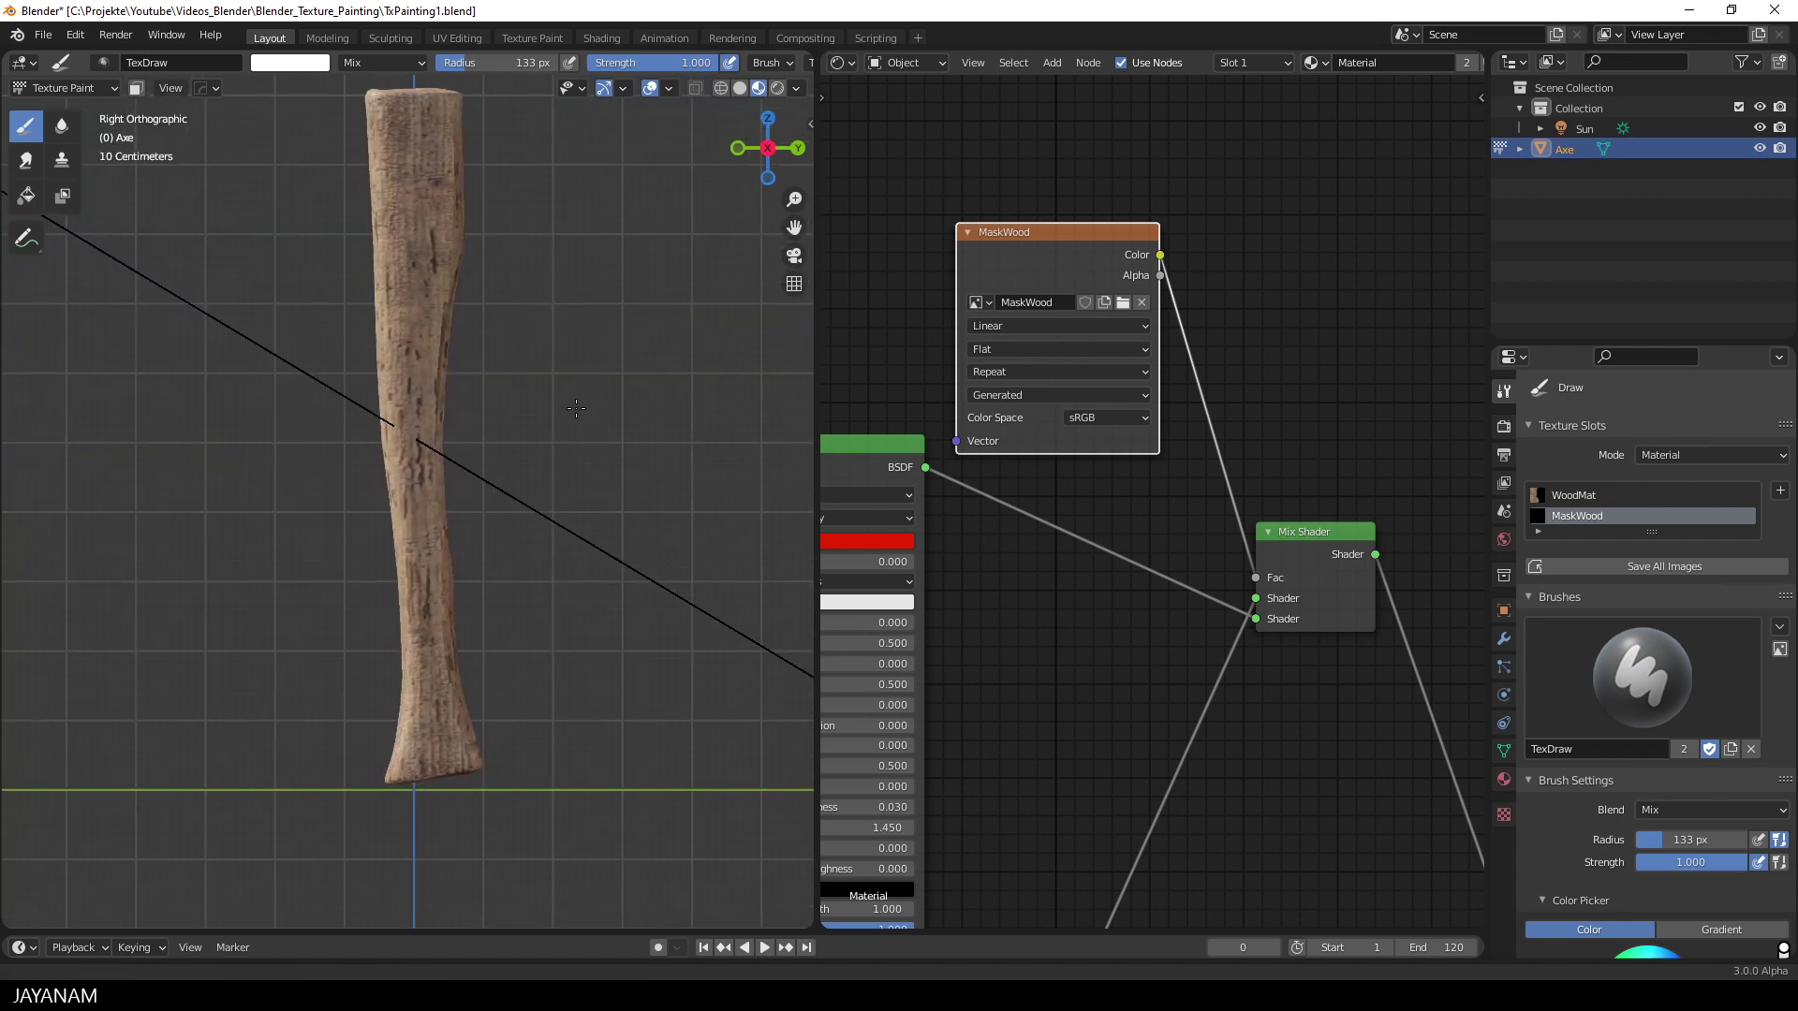
click(285, 63)
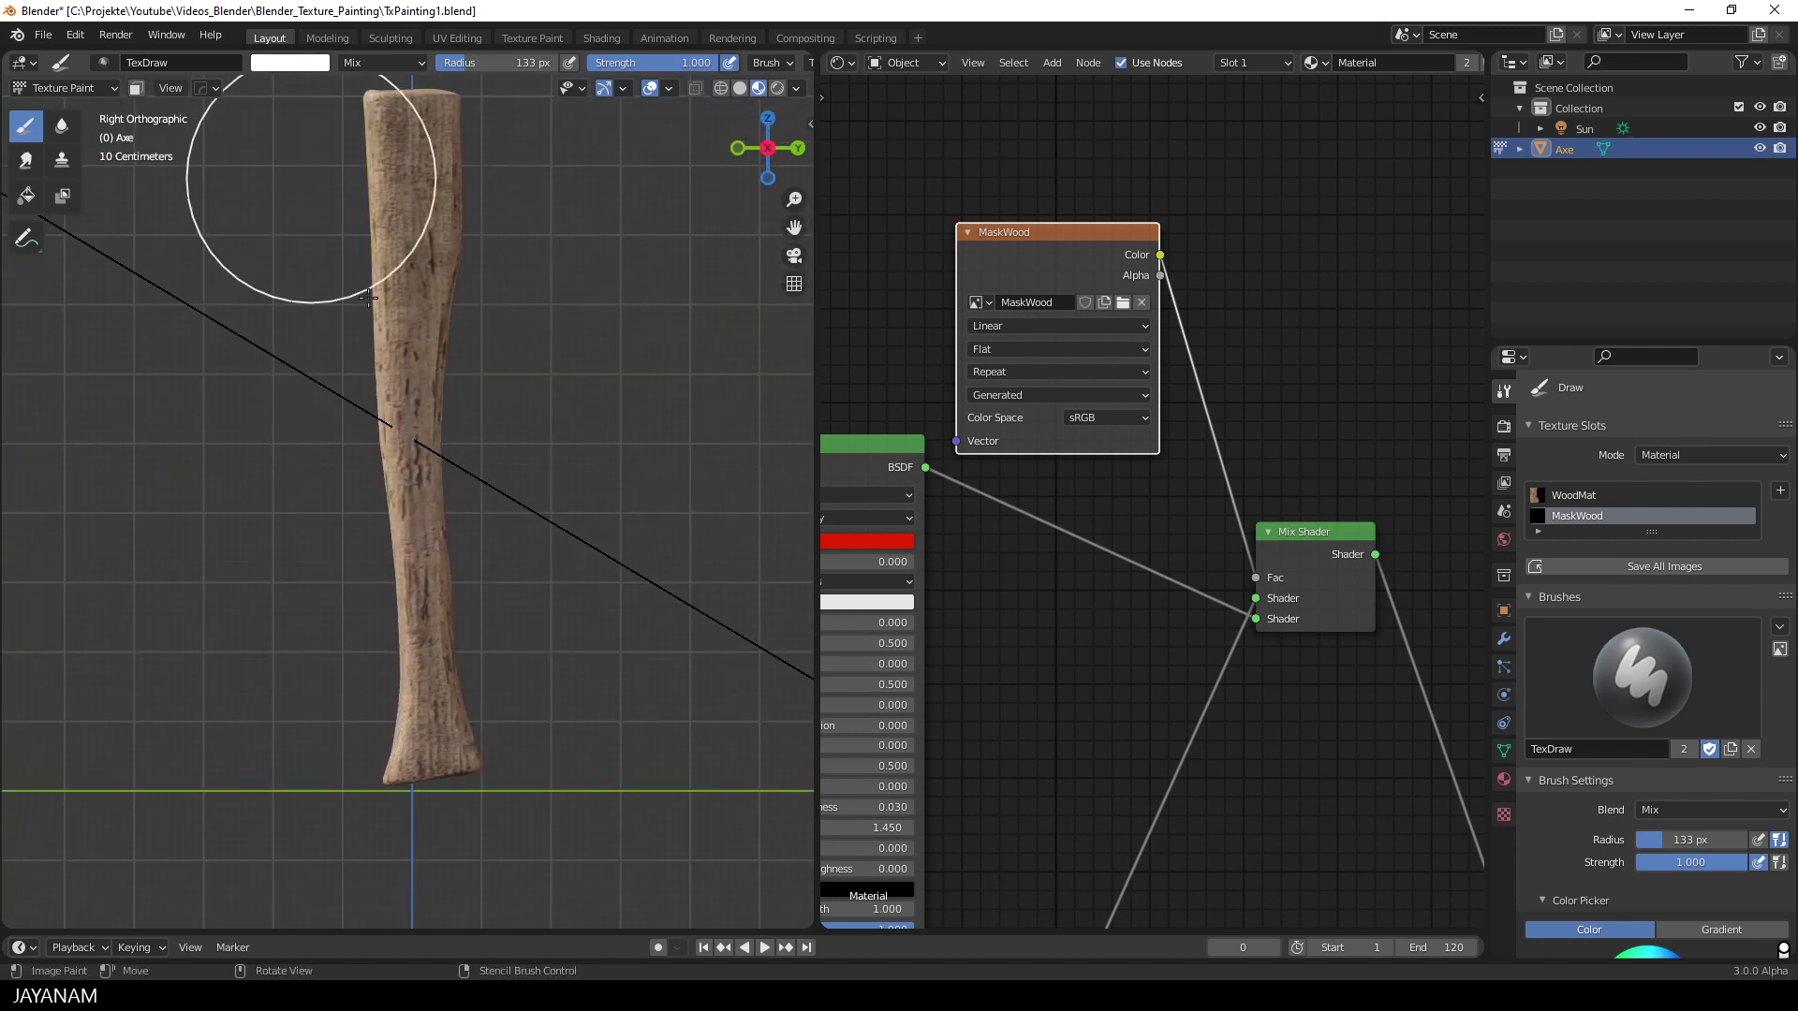
key(f)
click(397, 633)
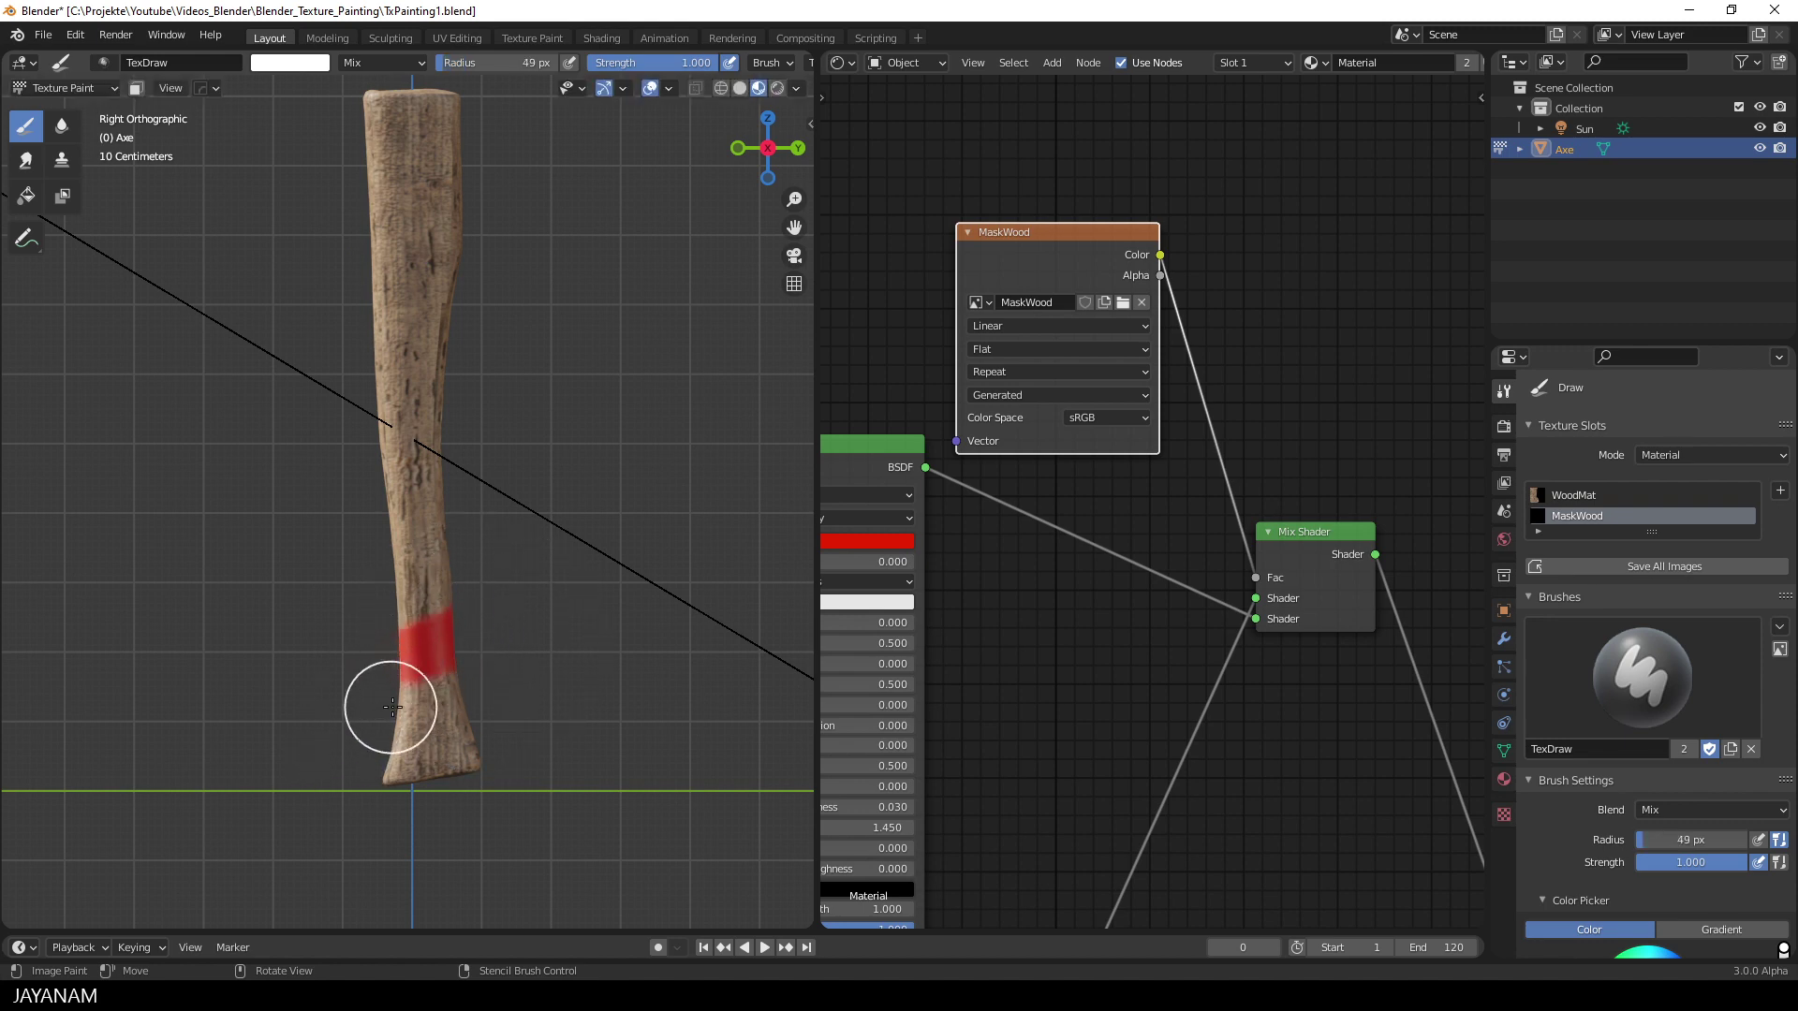
mouse_move(380, 750)
mouse_down()
mouse_move(450, 751)
mouse_move(382, 773)
mouse_up()
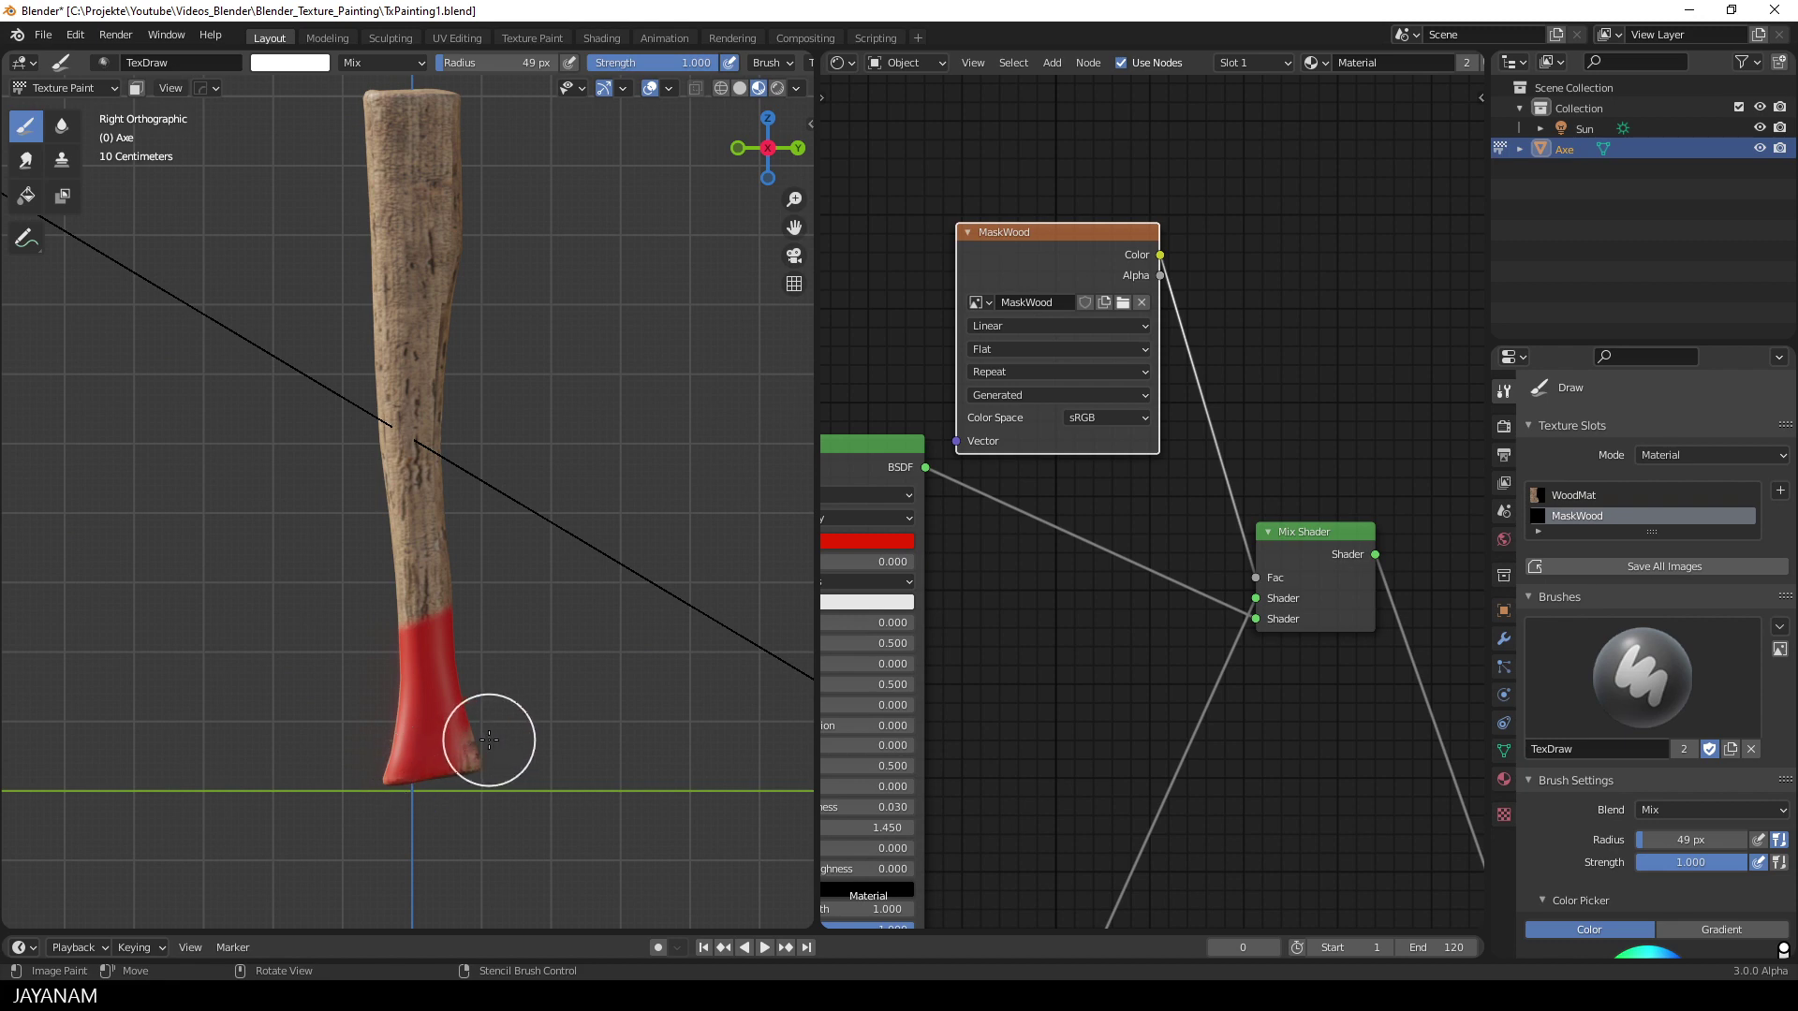
middle_drag(478, 750, 366, 663)
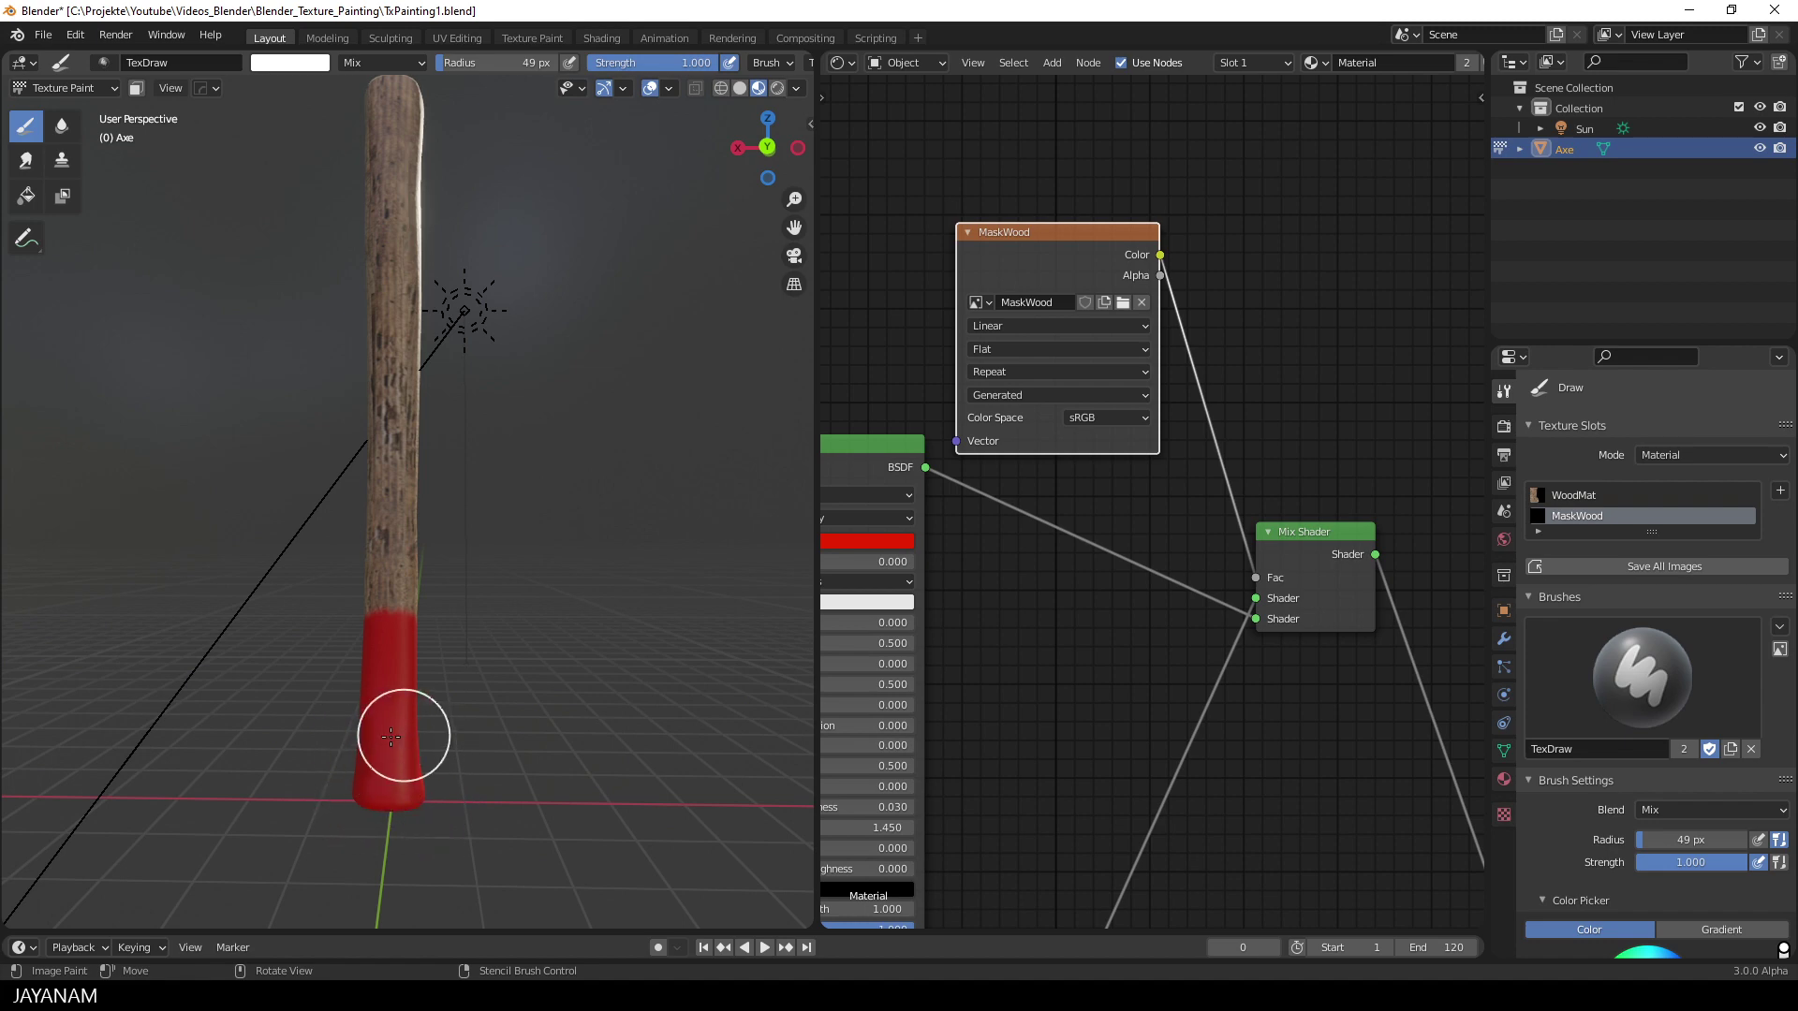
mouse_move(402, 735)
middle_down()
mouse_move(239, 737)
mouse_move(405, 658)
middle_up()
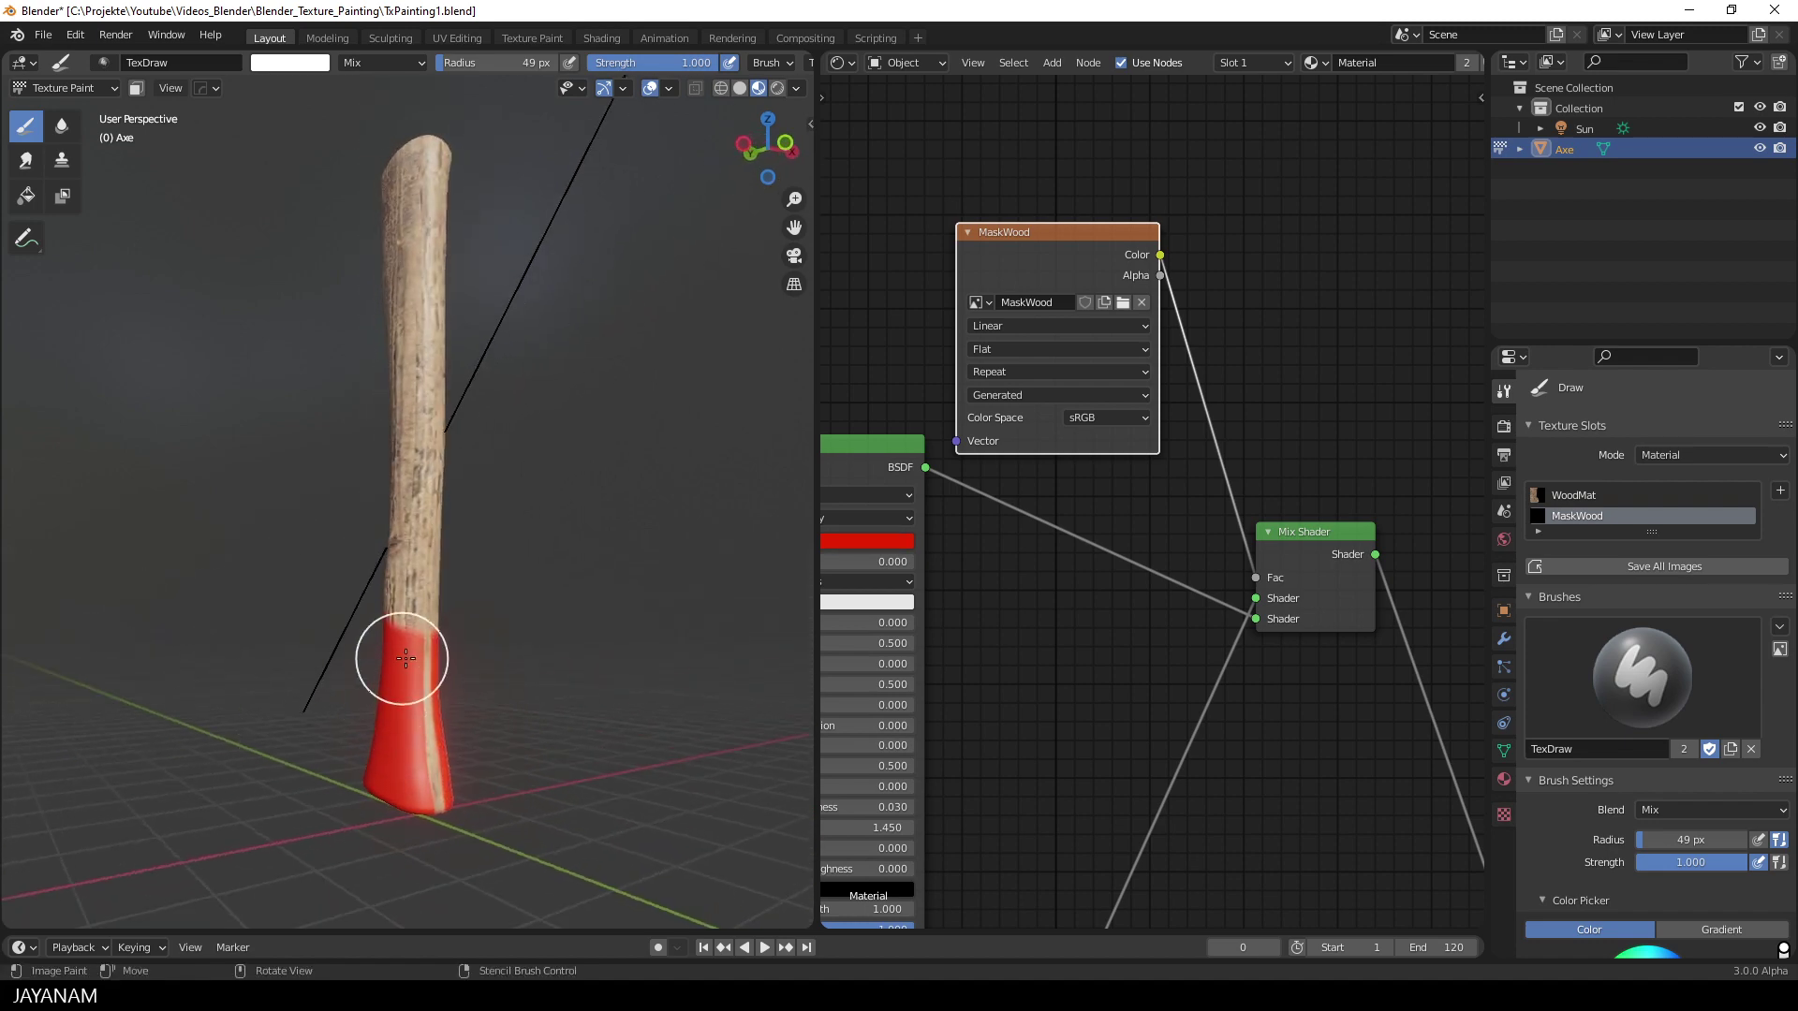
middle_drag(449, 762, 553, 730)
scroll(719, 60, down, 5)
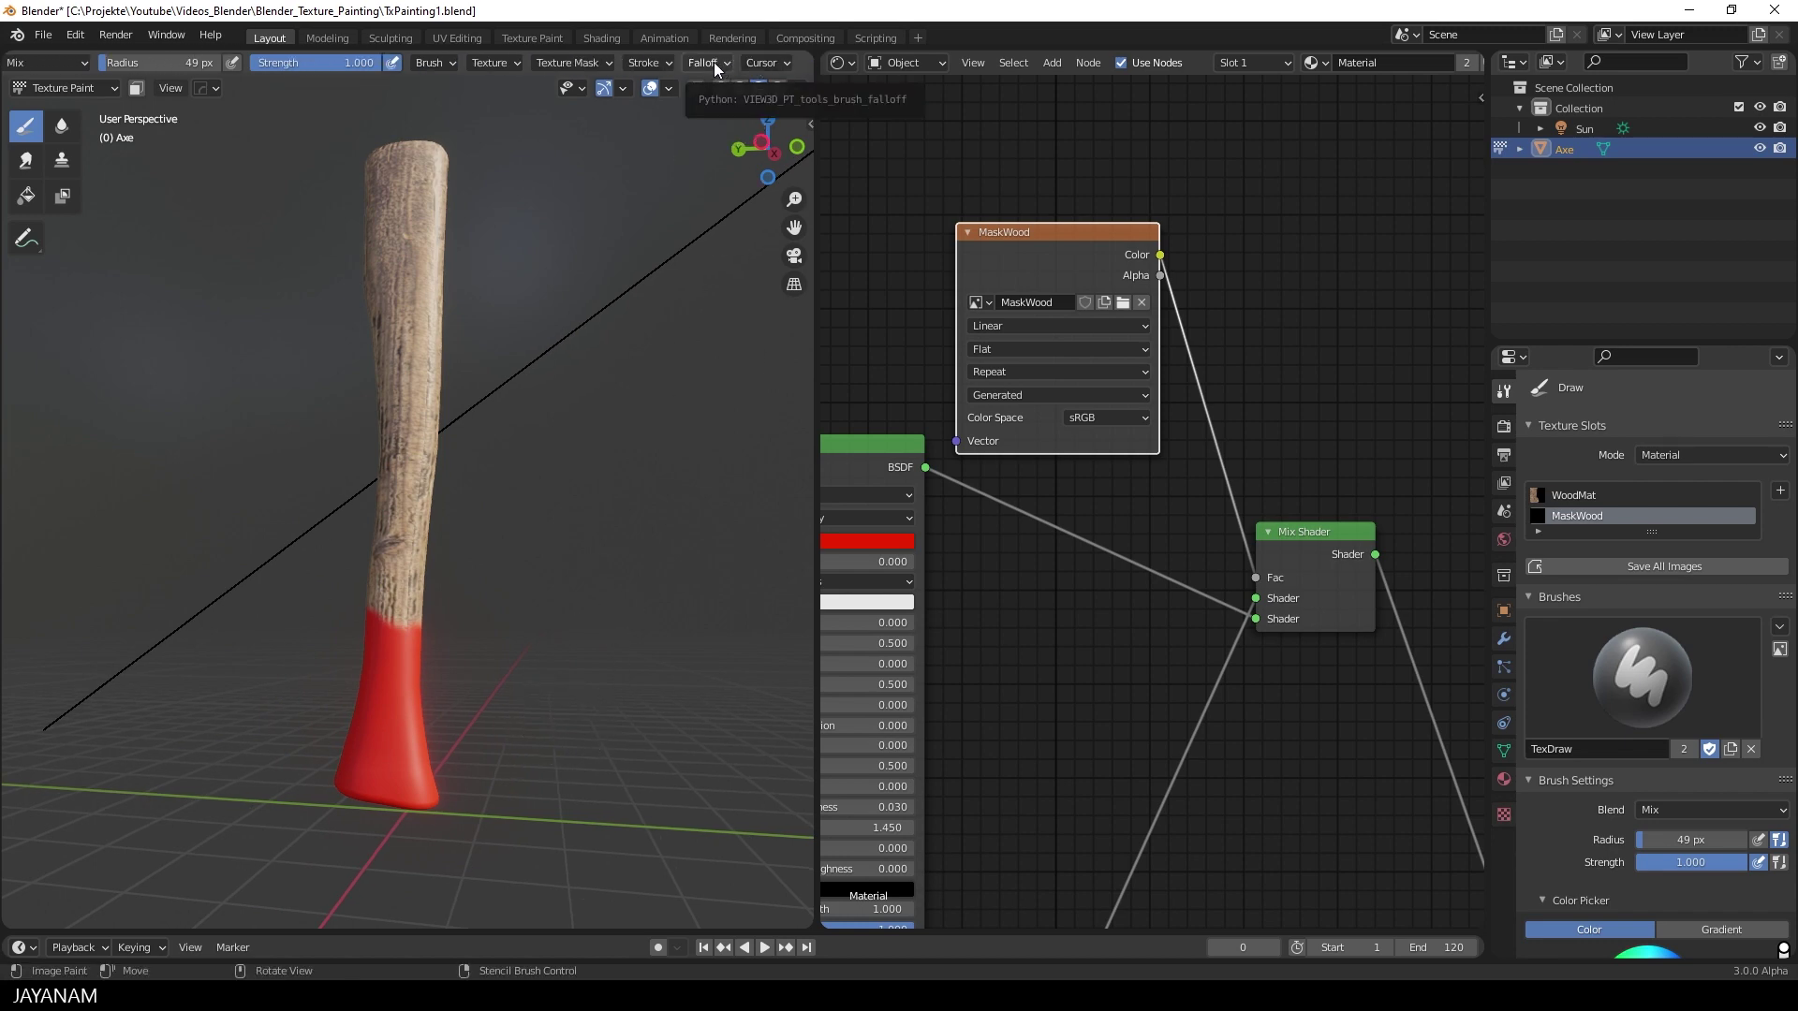
scroll(713, 61, down, 5)
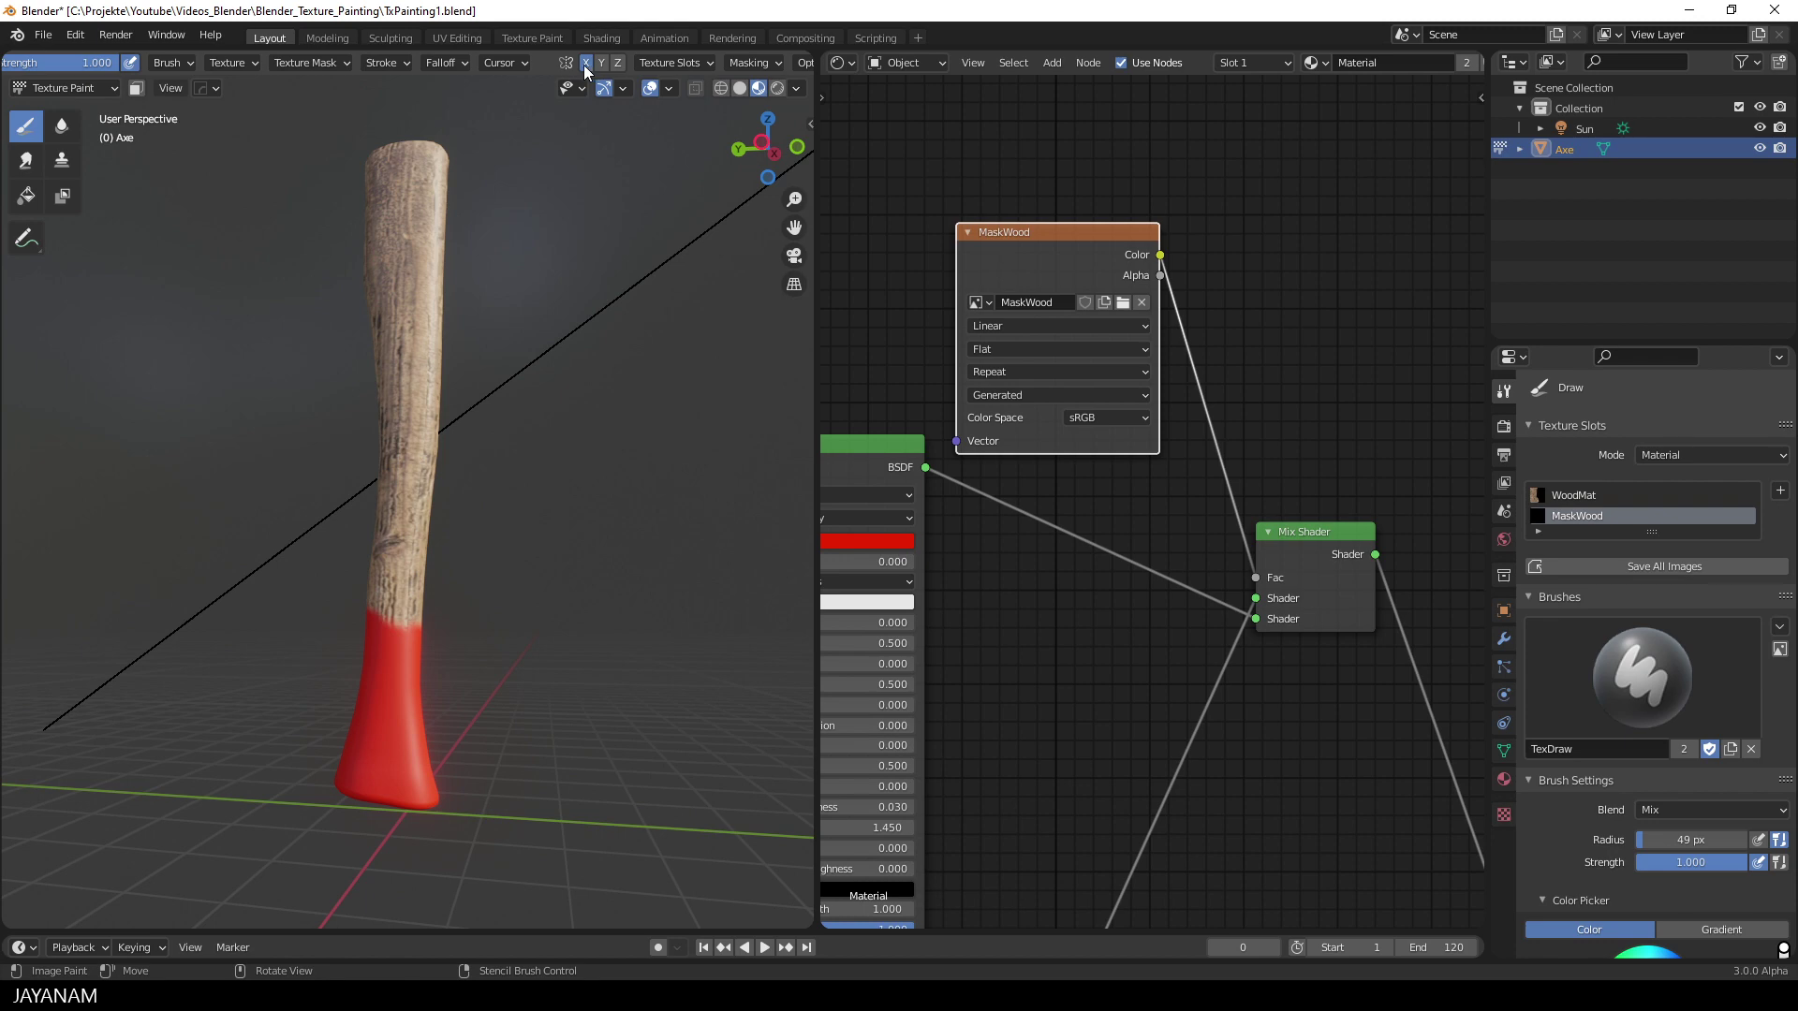
mouse_move(662, 449)
middle_down()
mouse_move(421, 546)
mouse_move(211, 519)
mouse_move(514, 514)
mouse_move(258, 550)
middle_up()
scroll(449, 562, up, 4)
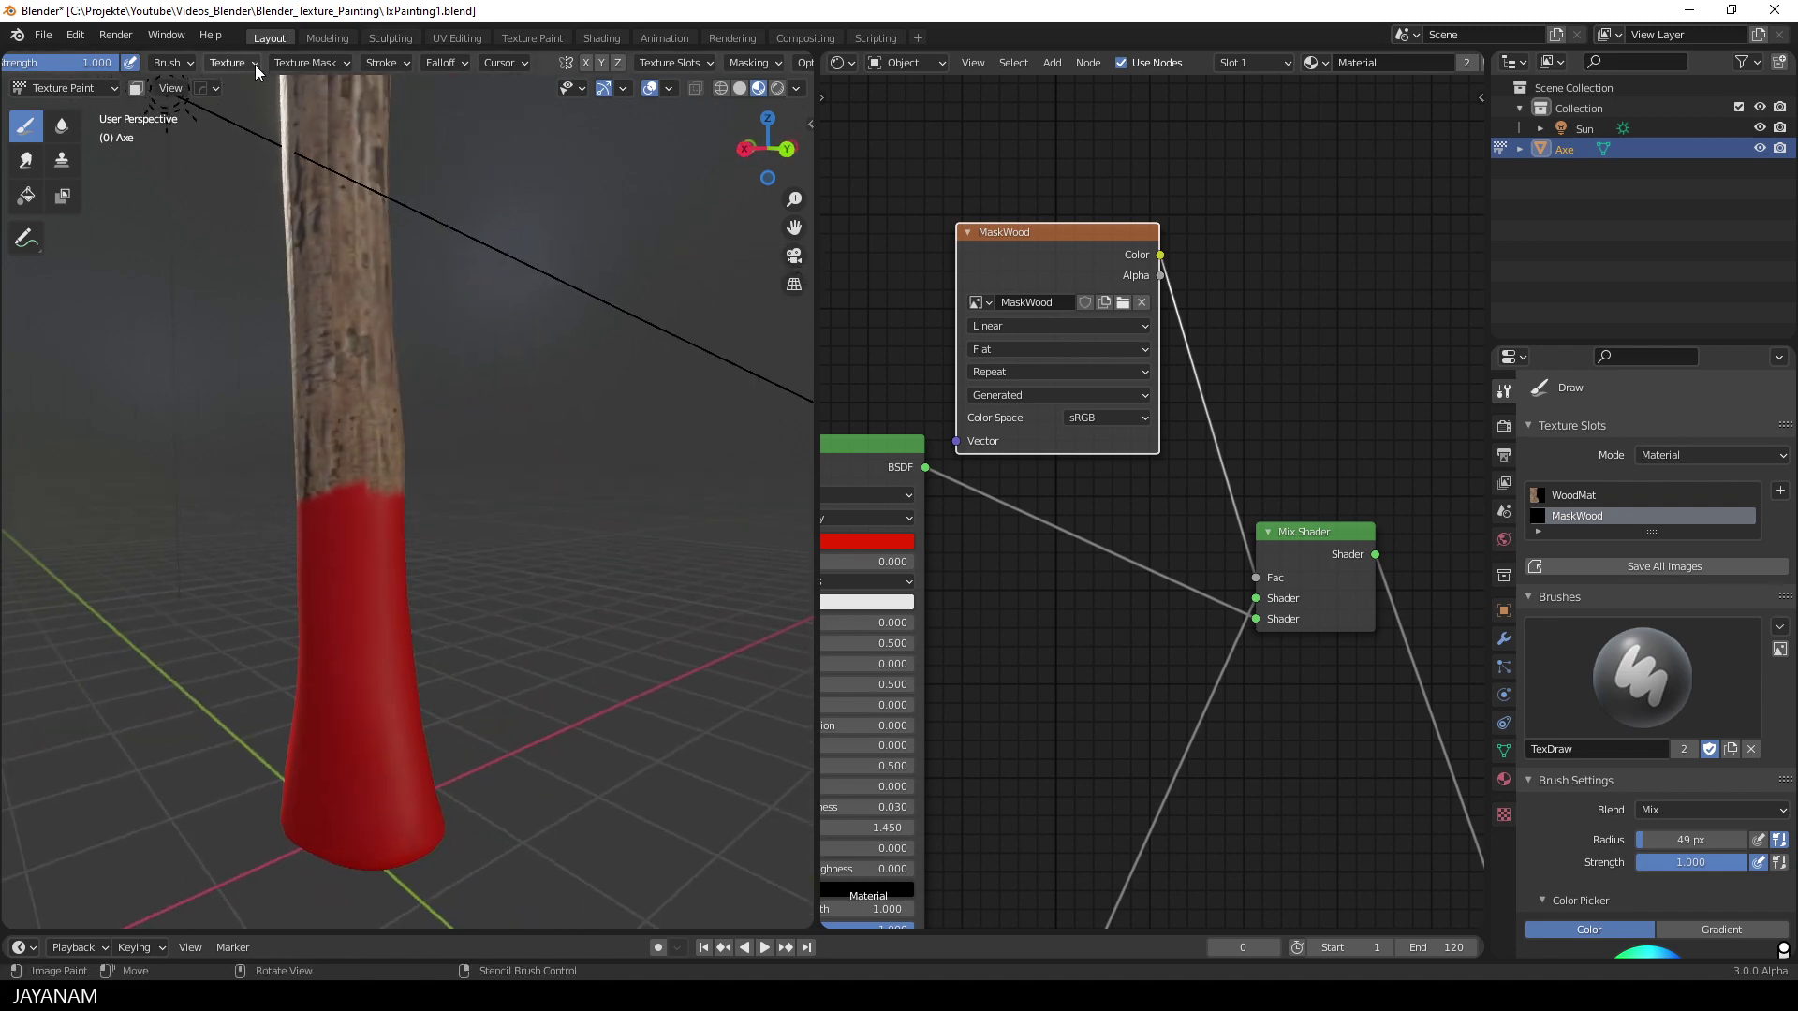
Step: Set the brush colour to black and orbit to the handle's bottom end
scroll(255, 65, up, 5)
click(289, 63)
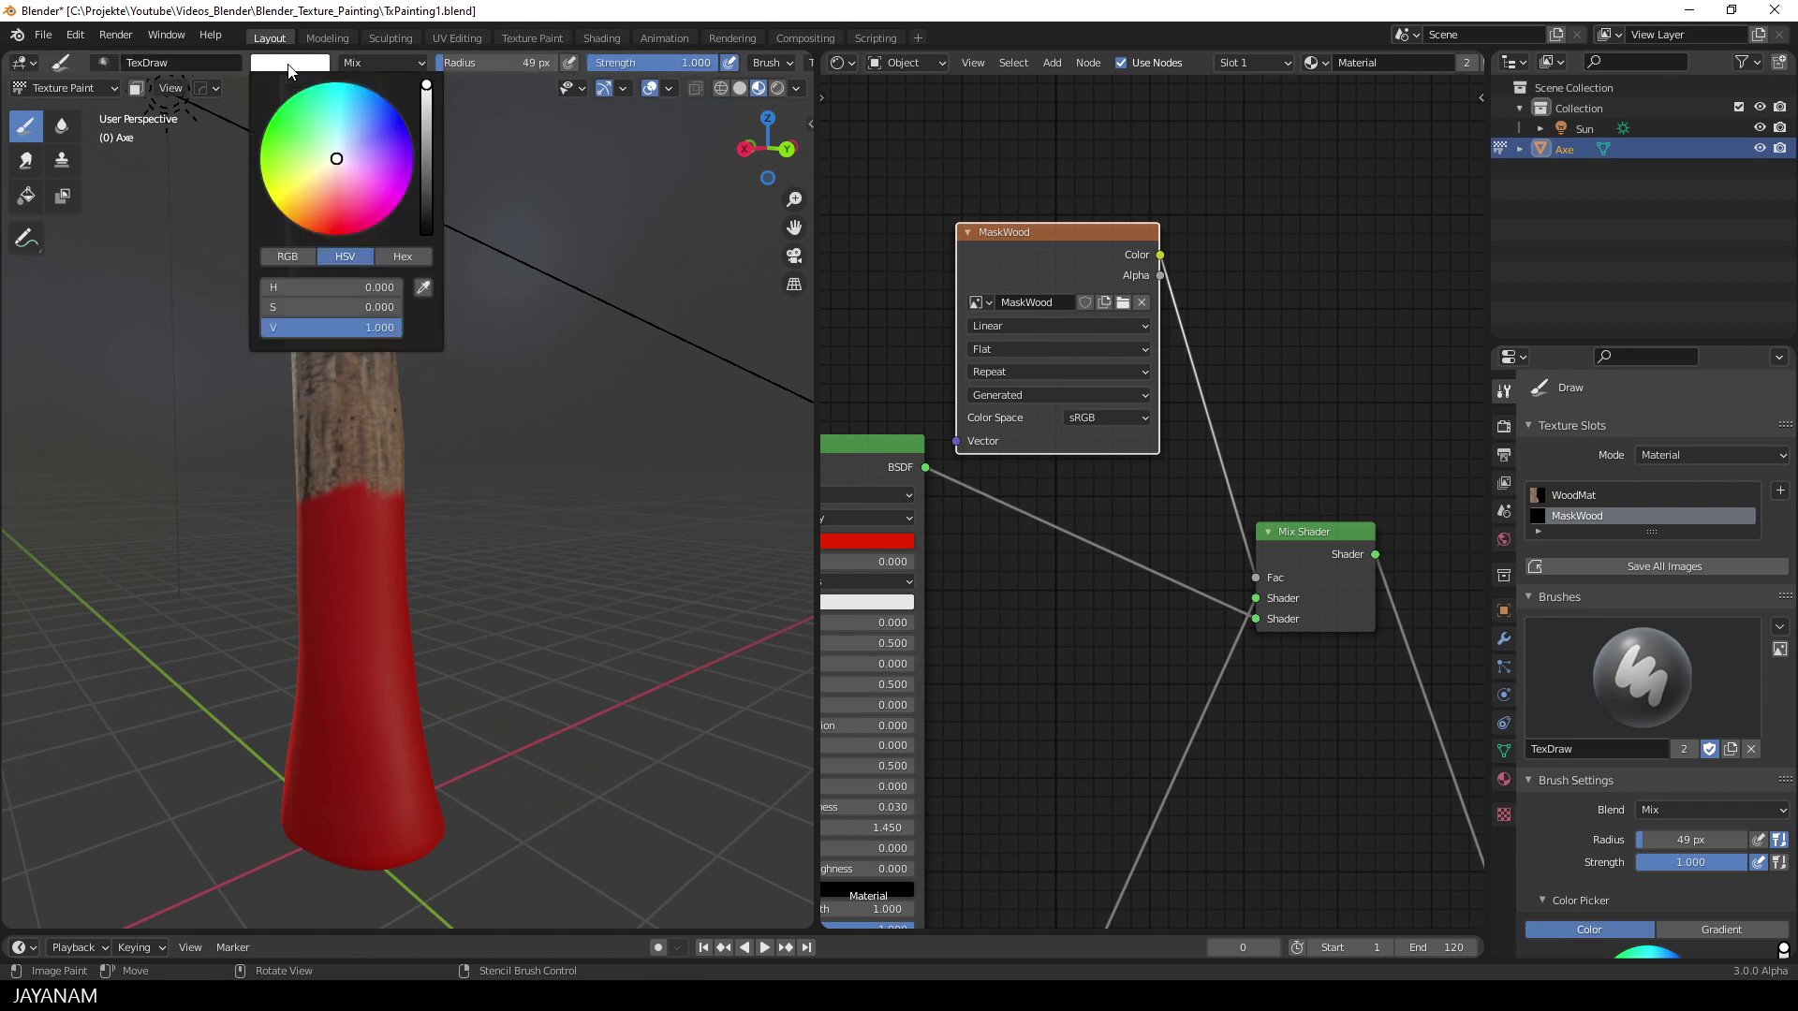
click(281, 66)
drag(426, 101, 485, 417)
scroll(557, 424, up, 2)
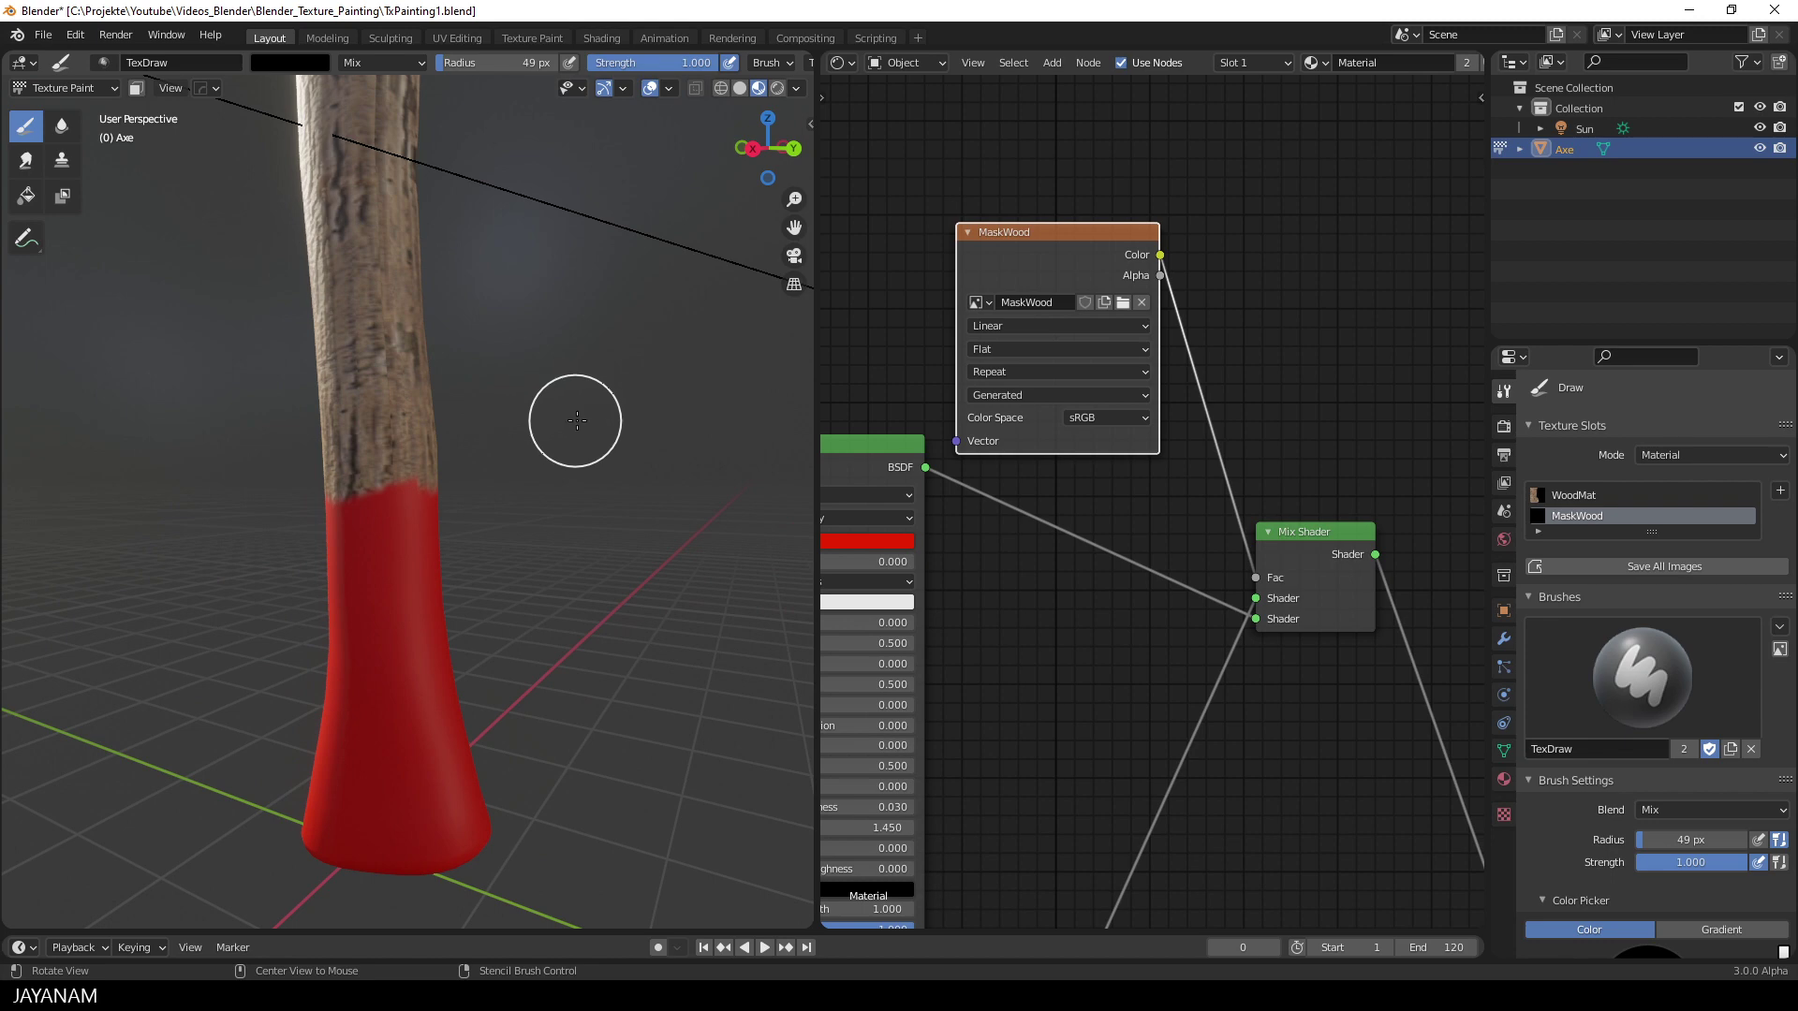
middle_drag(577, 420, 549, 421)
scroll(549, 422, up, 1)
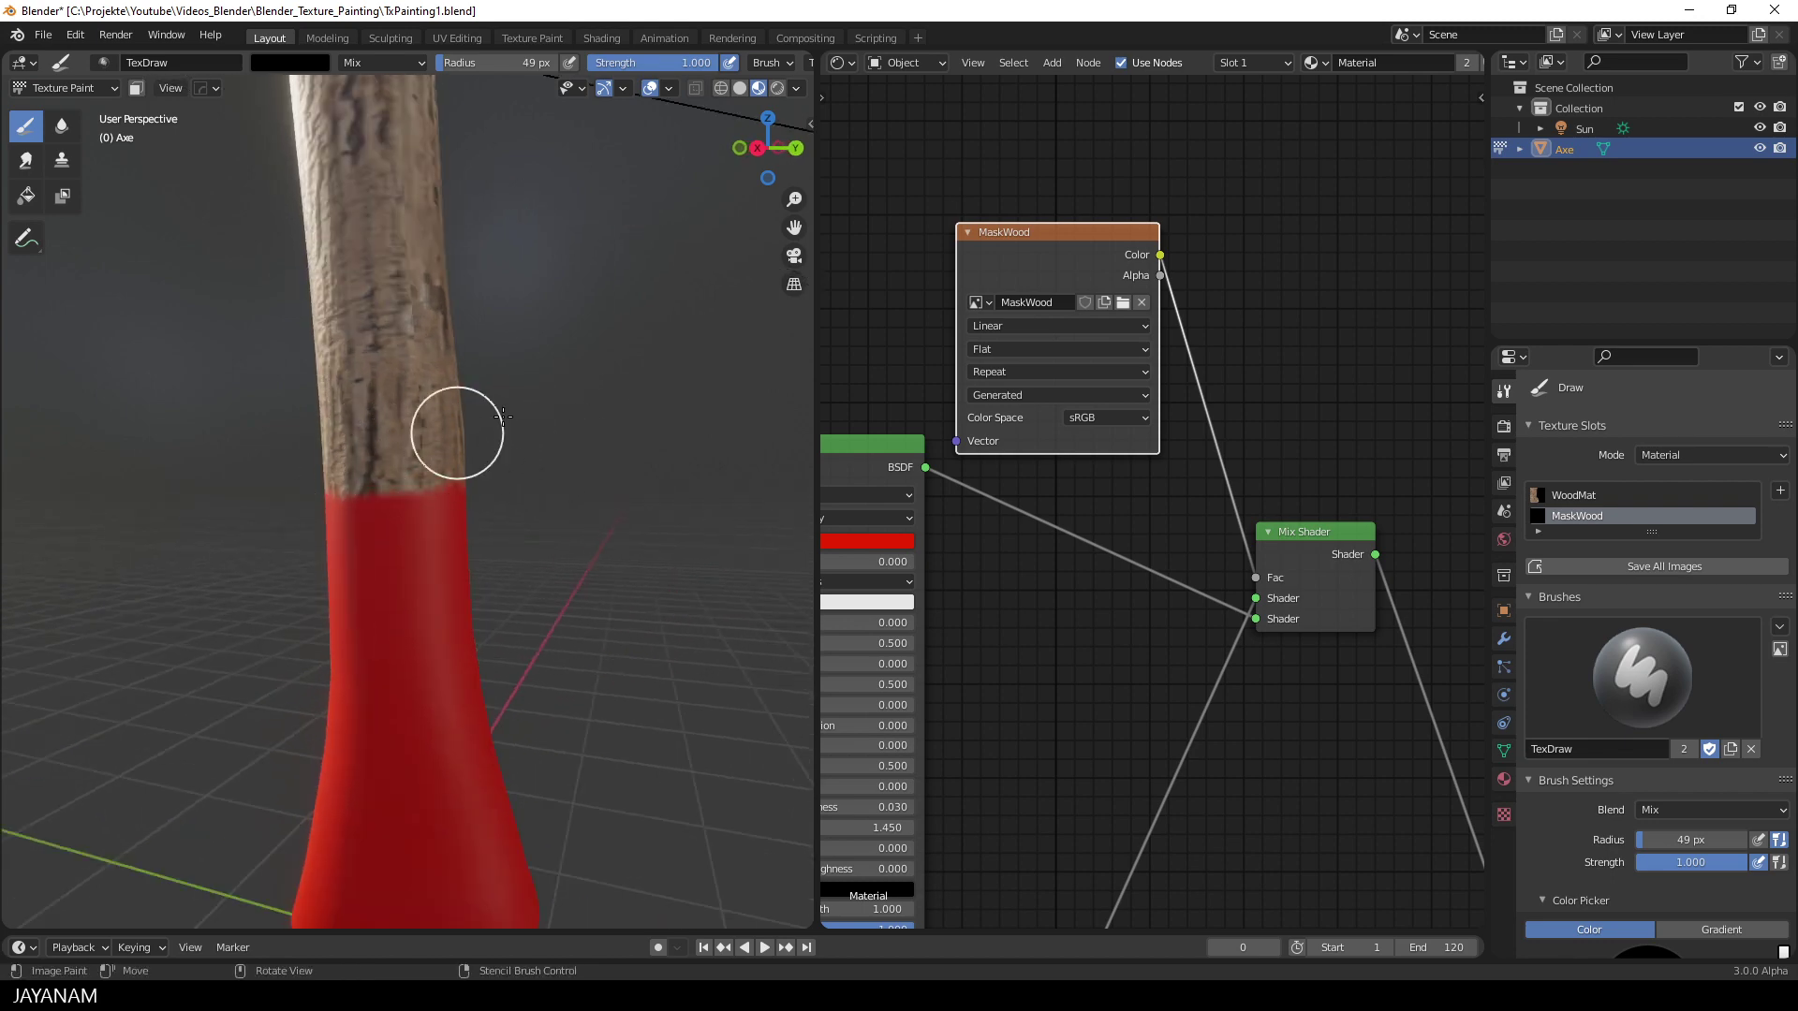
mouse_move(504, 415)
middle_down()
mouse_move(298, 247)
mouse_move(413, 330)
mouse_move(393, 234)
middle_up()
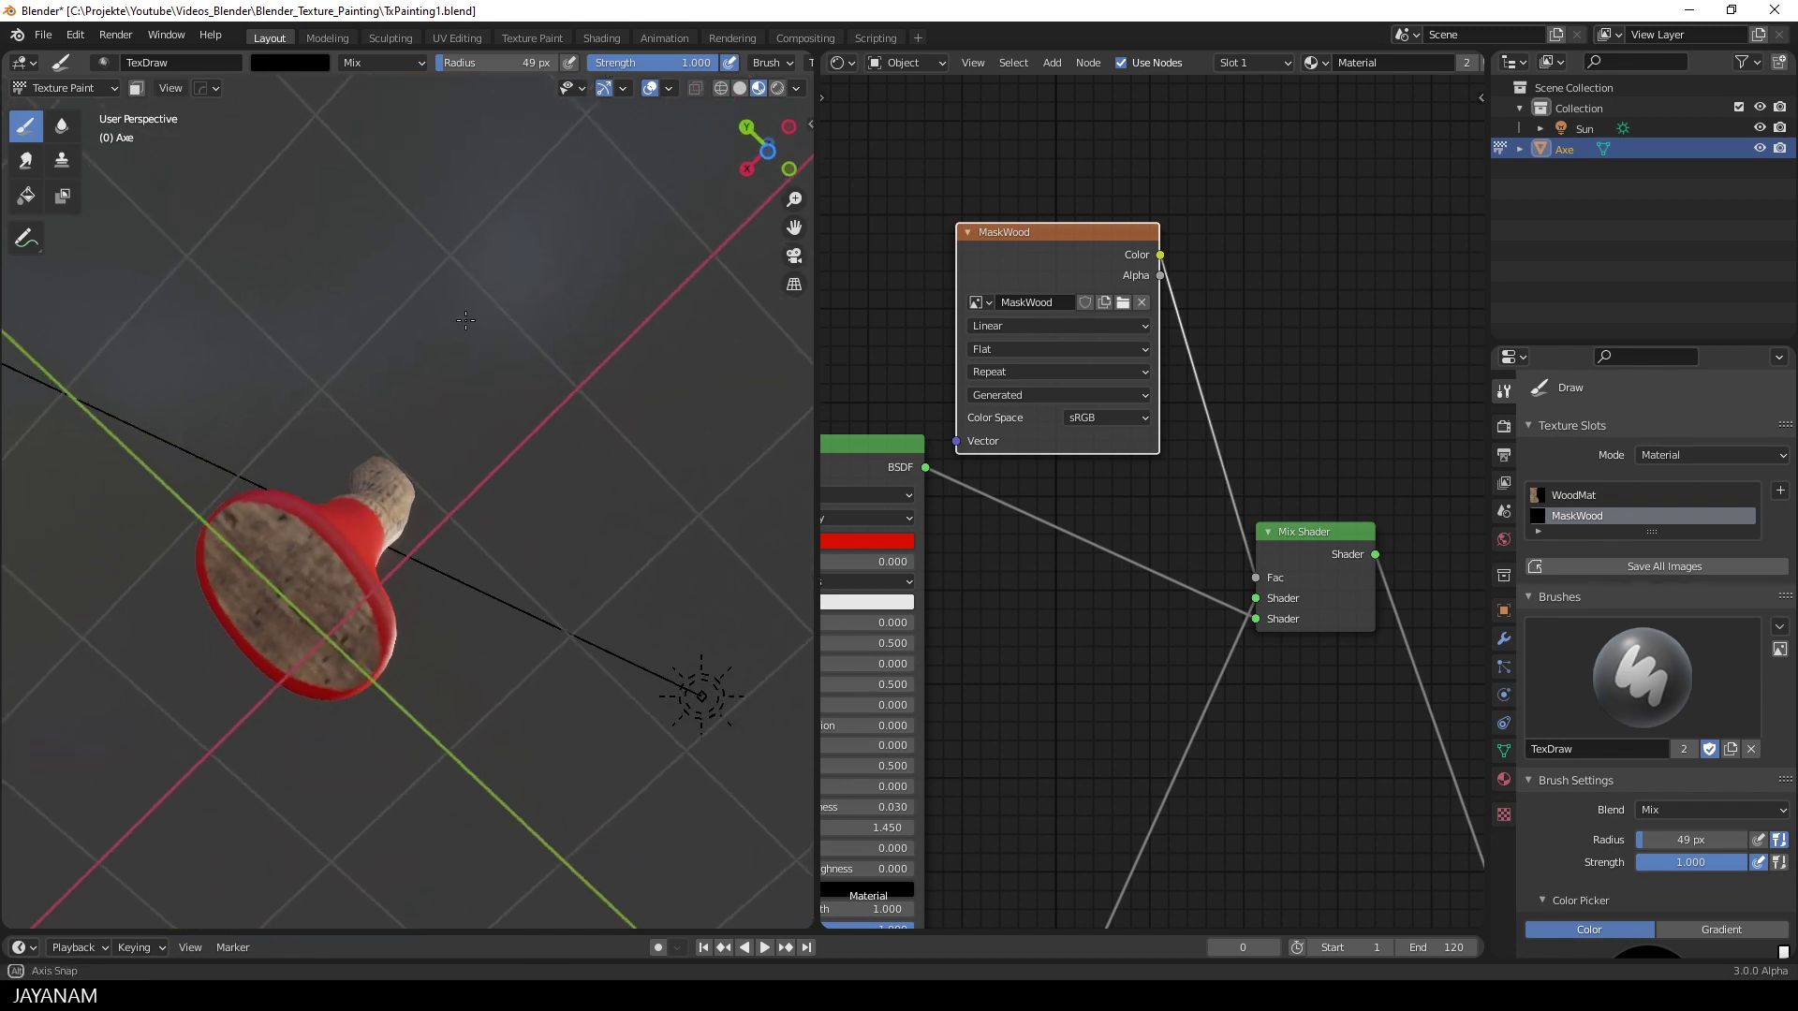
Step: Switch the brush to white, paint the bottom end face red, and check it
click(323, 63)
drag(430, 151, 426, 84)
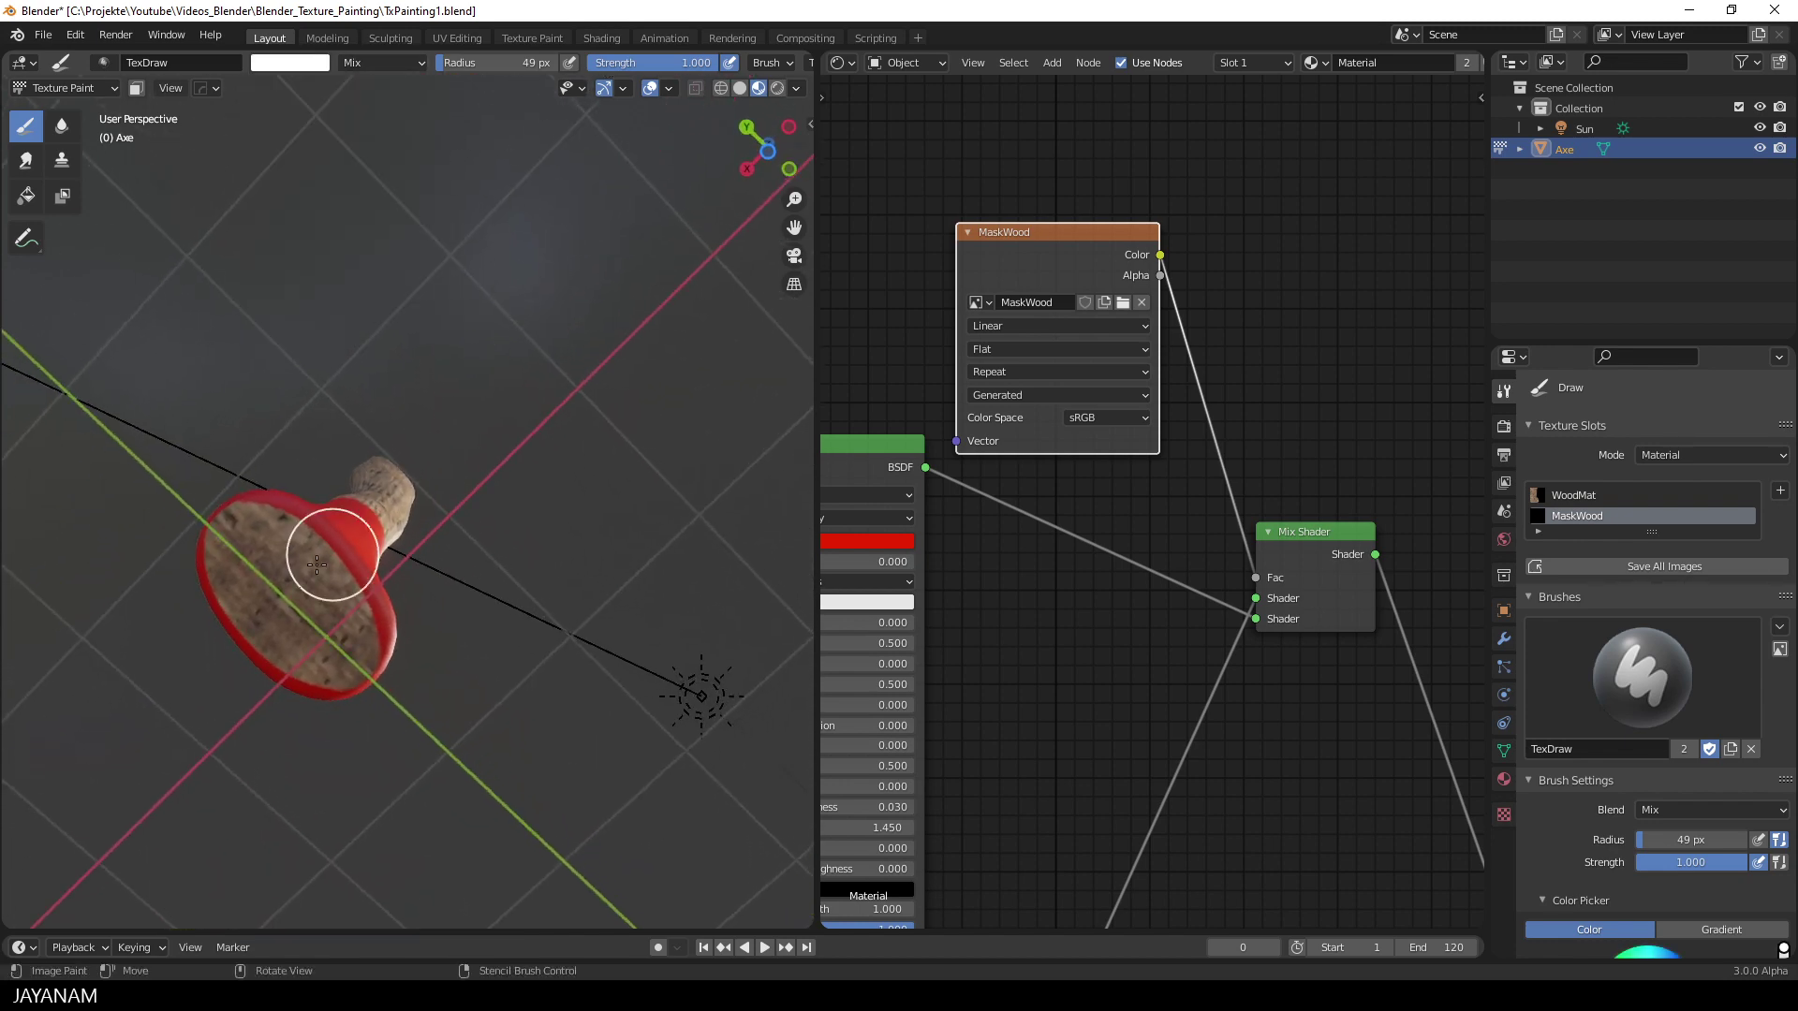
mouse_move(238, 506)
mouse_down()
mouse_move(259, 640)
mouse_move(313, 677)
mouse_move(358, 677)
mouse_move(315, 561)
mouse_move(268, 530)
mouse_move(343, 594)
mouse_move(349, 624)
mouse_move(314, 573)
mouse_move(255, 582)
mouse_move(292, 581)
mouse_move(286, 655)
mouse_move(351, 641)
mouse_move(339, 610)
mouse_move(300, 653)
mouse_up()
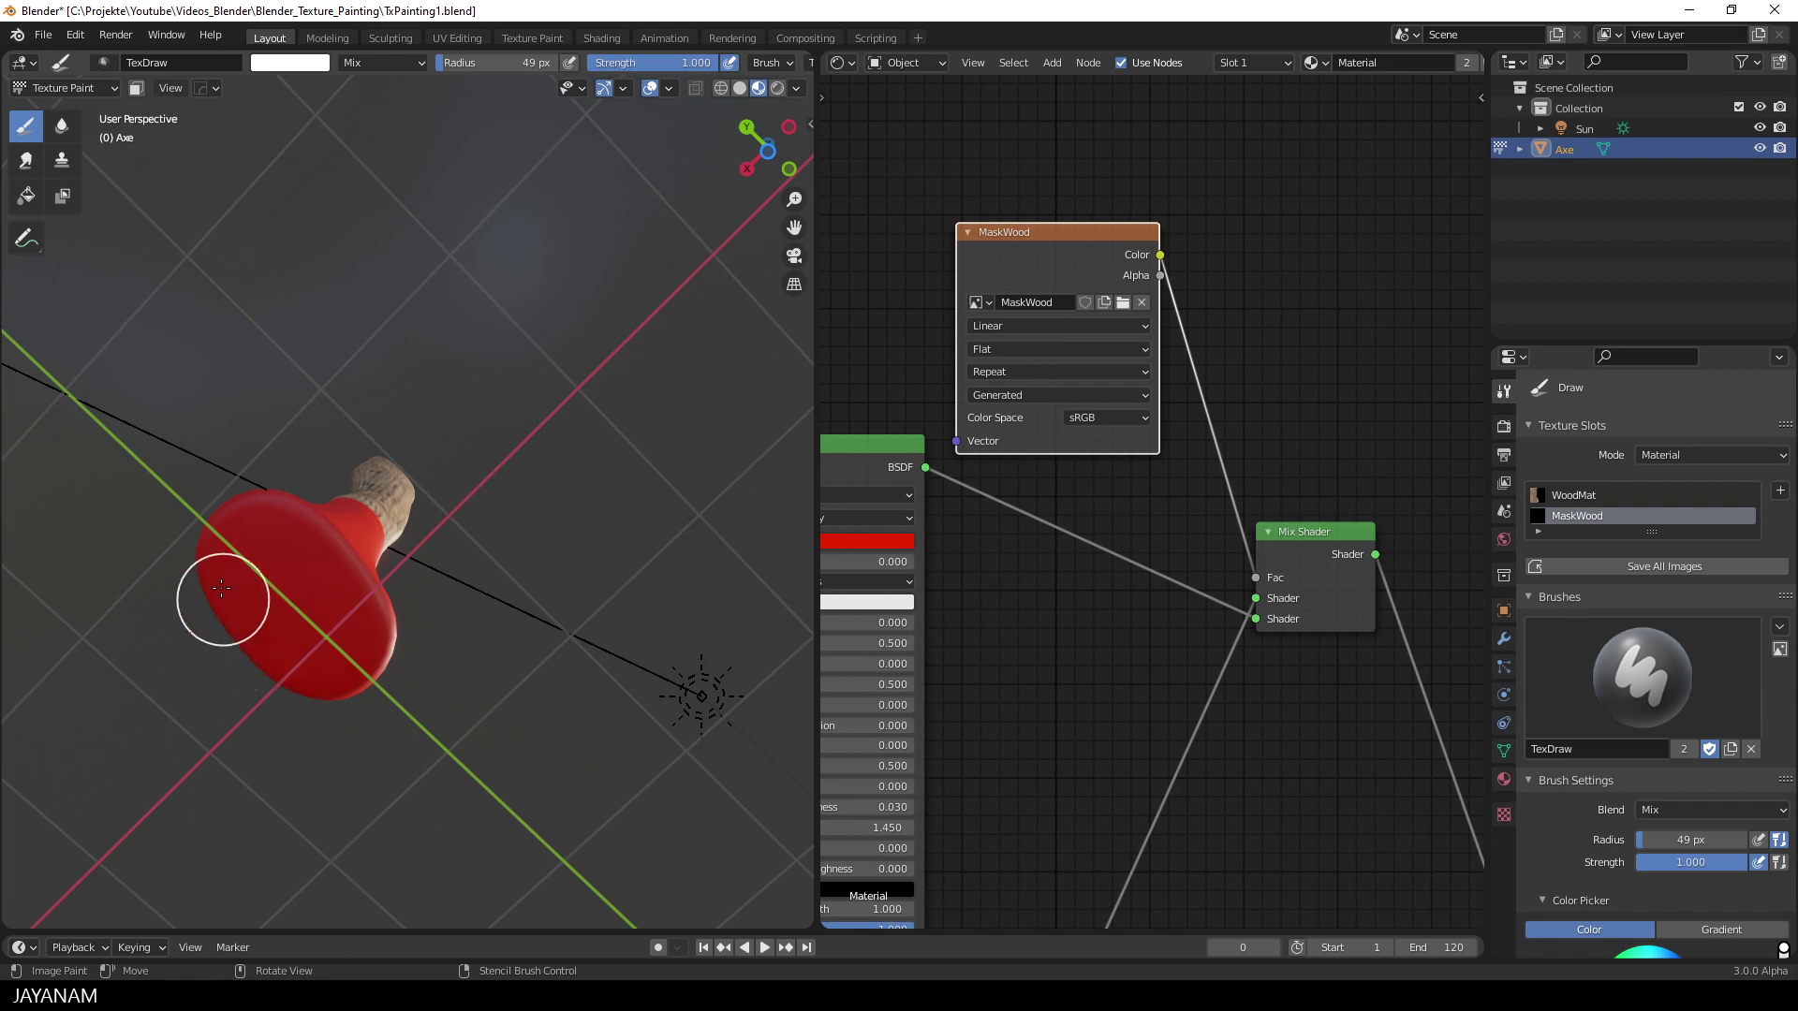
mouse_move(363, 640)
middle_down()
mouse_move(393, 703)
mouse_move(365, 722)
mouse_move(598, 589)
mouse_move(560, 654)
middle_up()
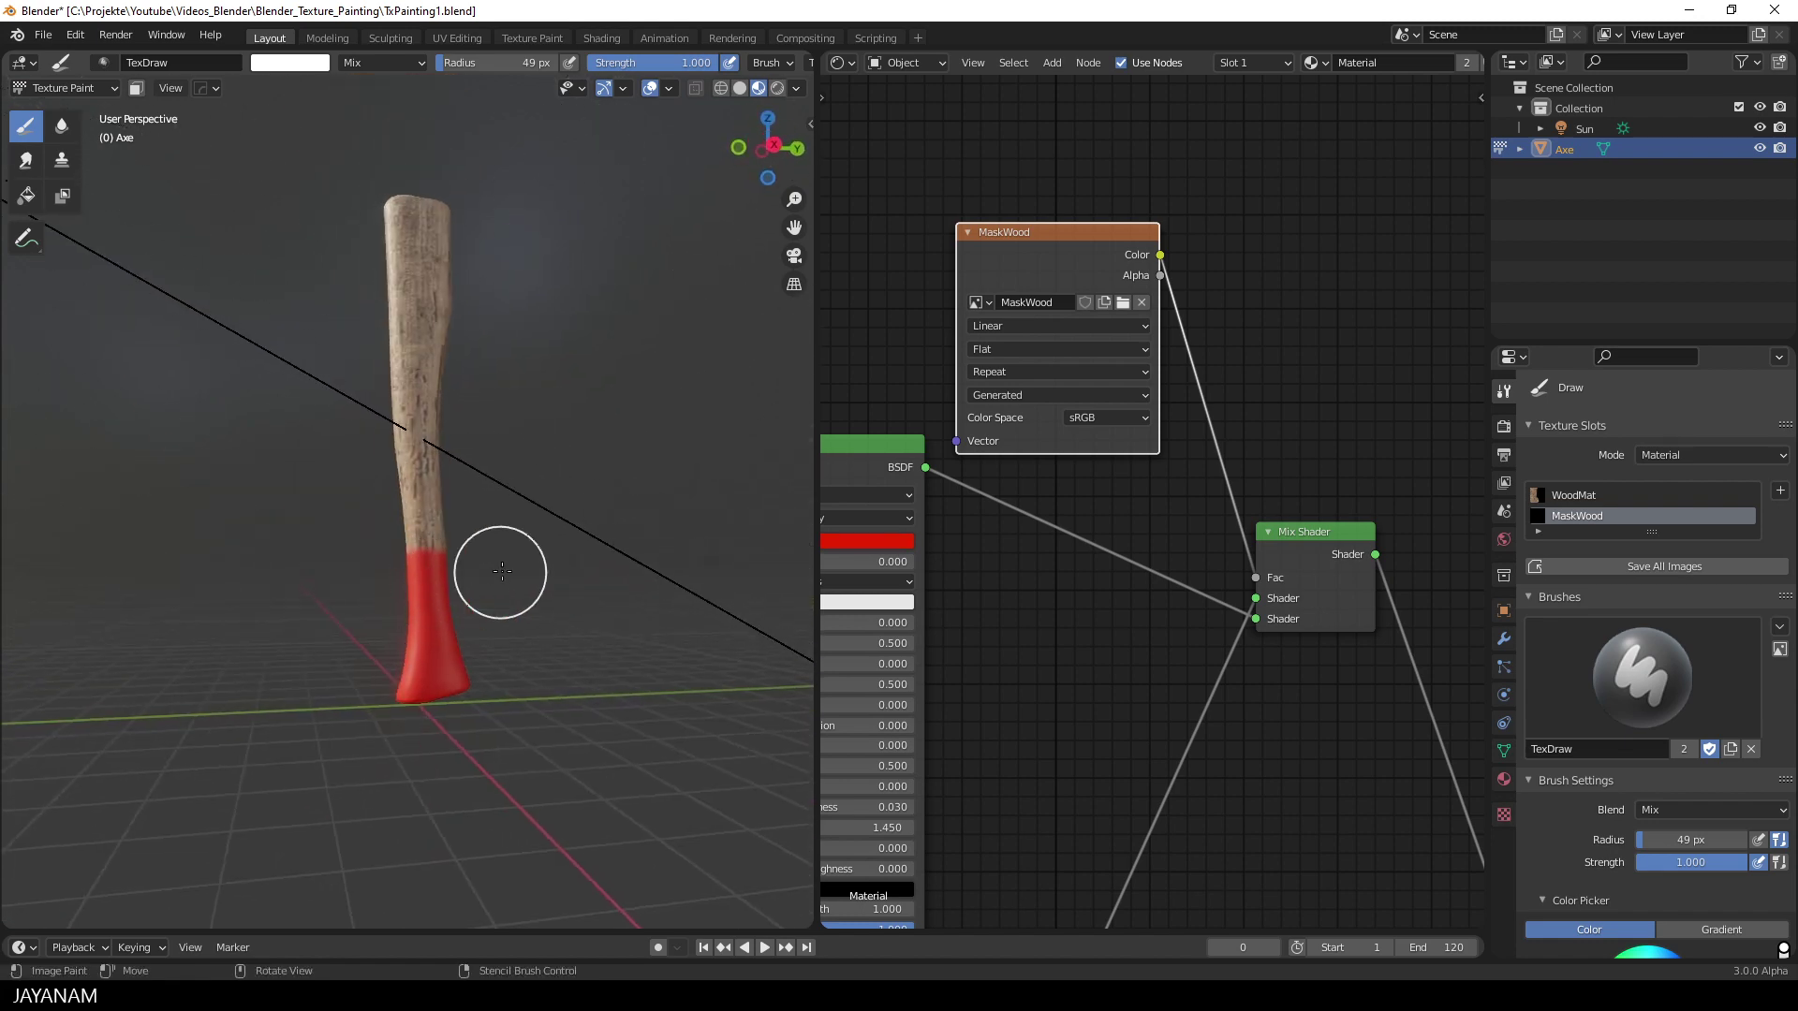
scroll(497, 569, up, 3)
middle_drag(497, 569, 363, 609)
middle_drag(473, 609, 417, 609)
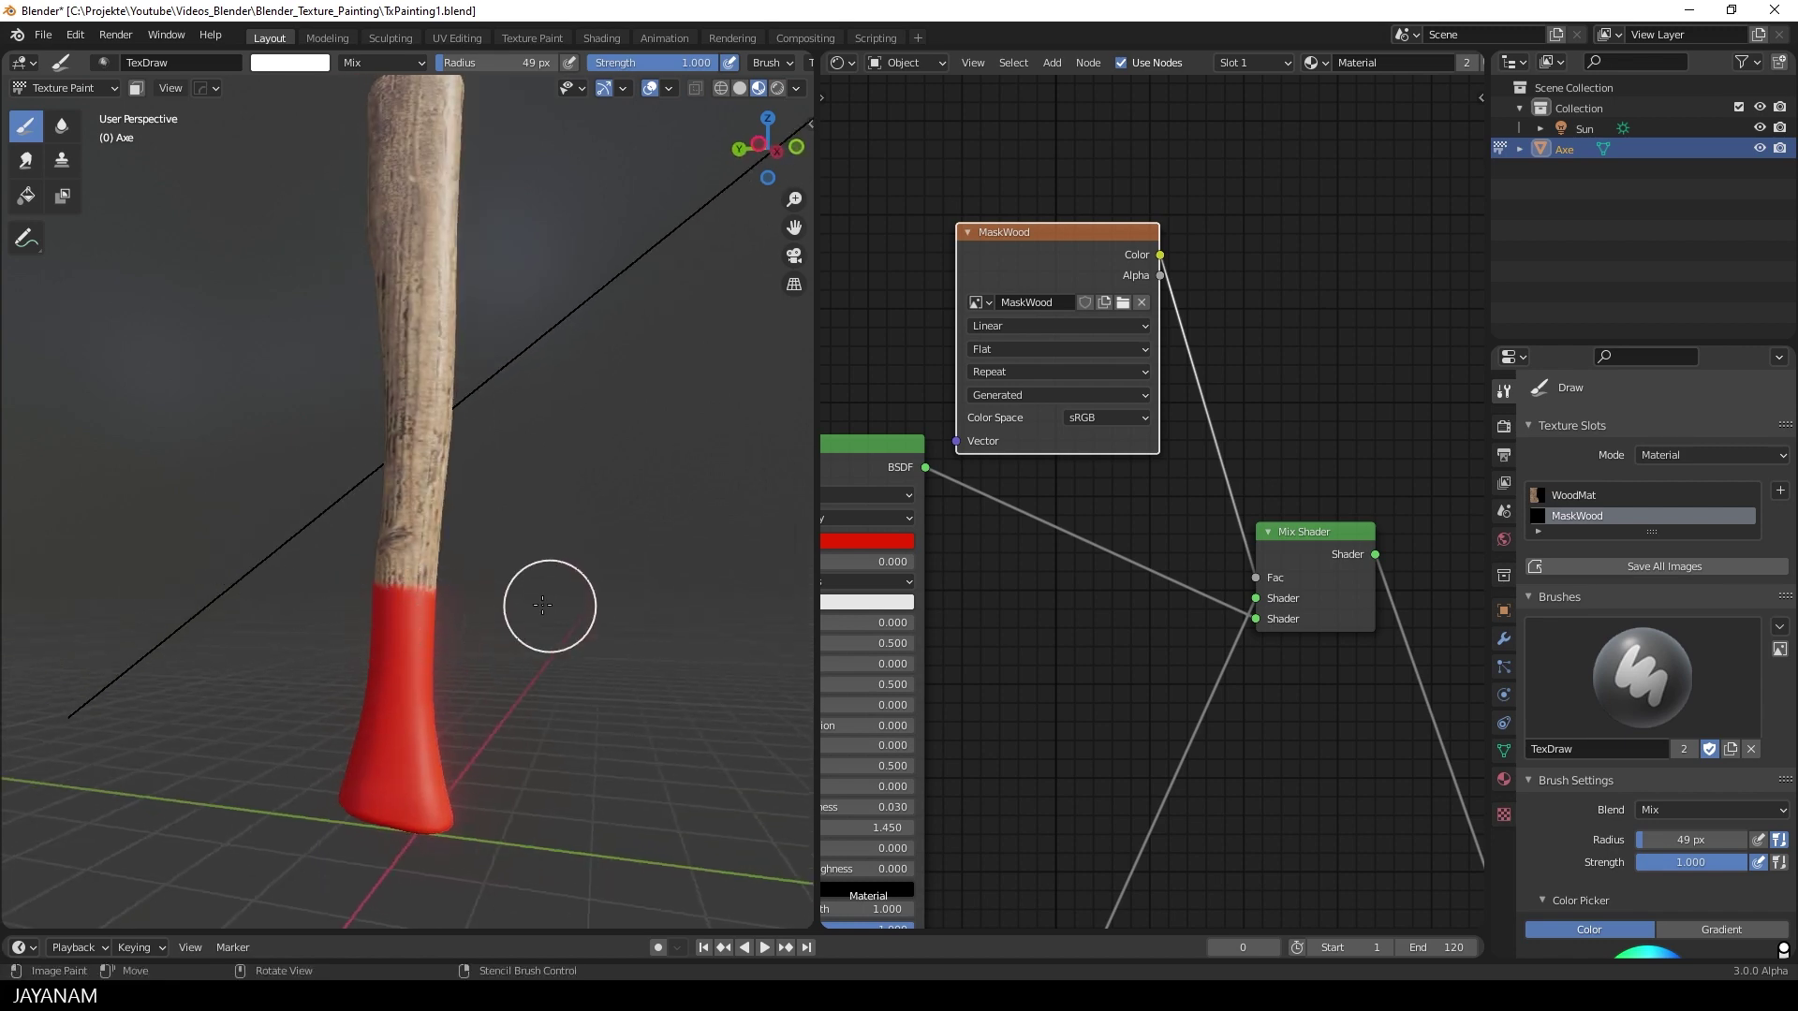
mouse_move(550, 606)
middle_down()
mouse_move(427, 637)
mouse_move(501, 553)
middle_up()
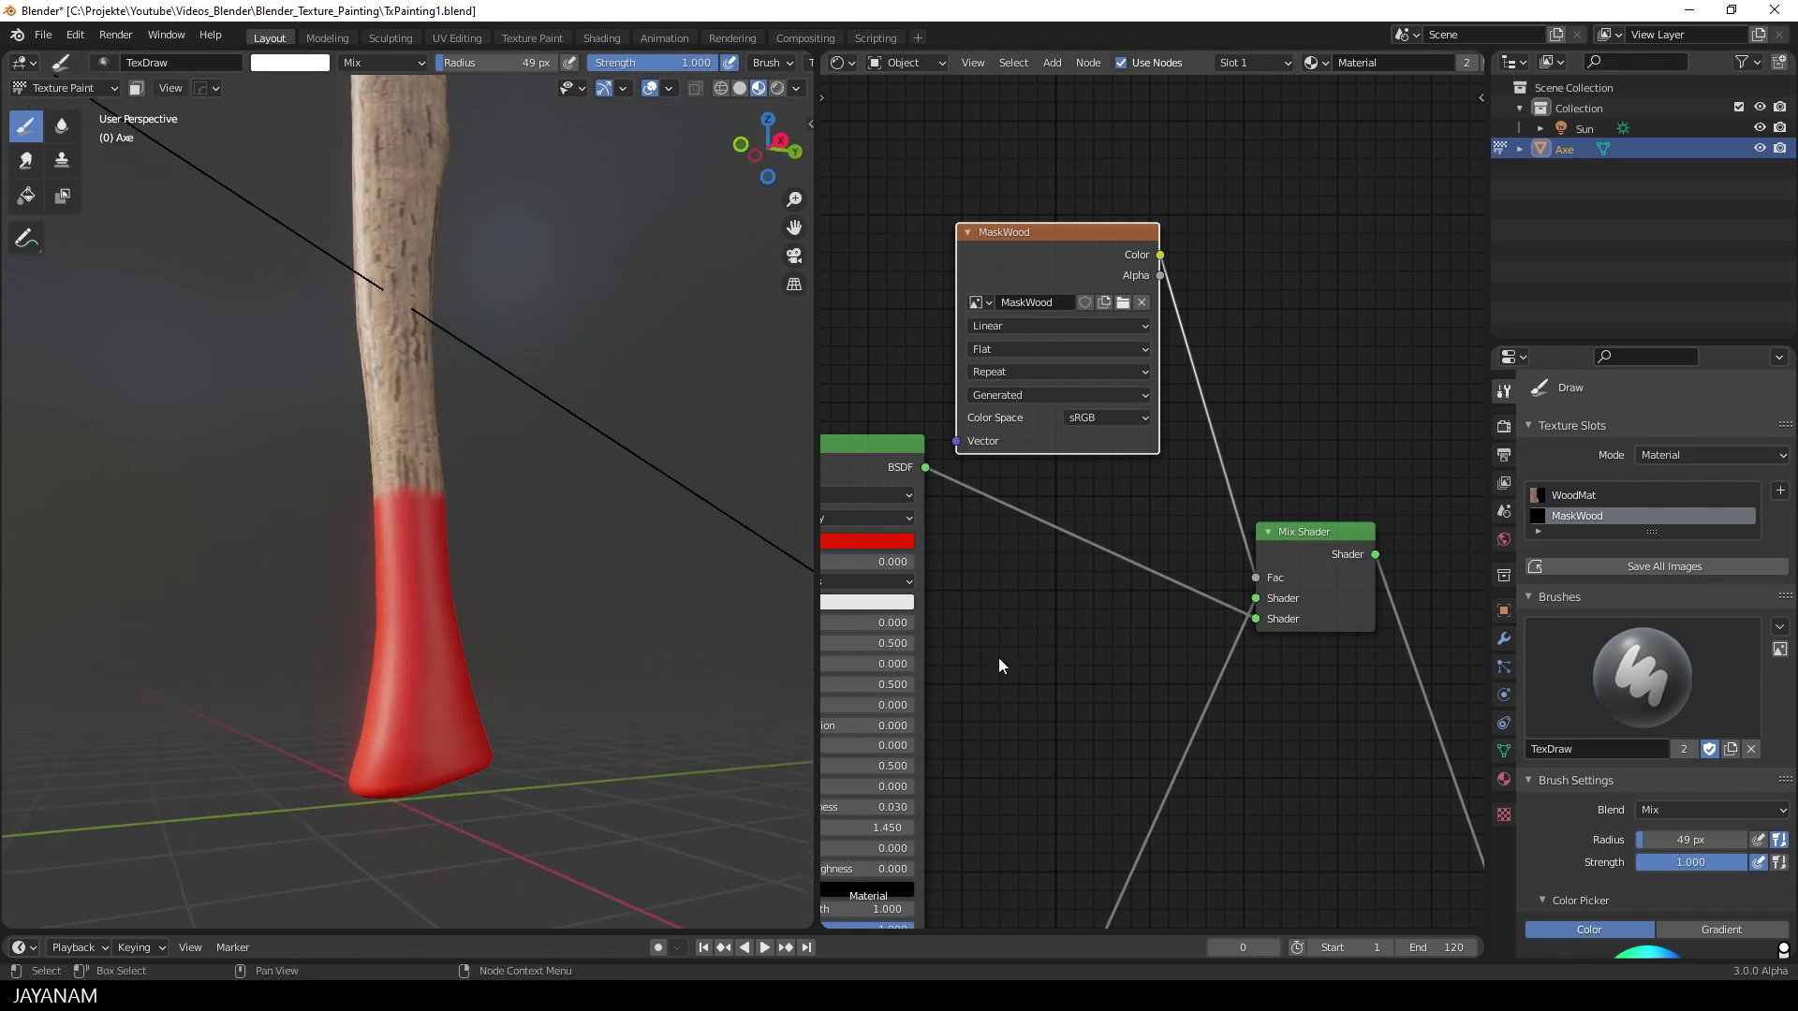
Step: Lower the red Principled BSDF's Specular to 0.399 and Roughness to 0.578
middle_drag(998, 657, 1264, 479)
middle_drag(1150, 392, 1097, 350)
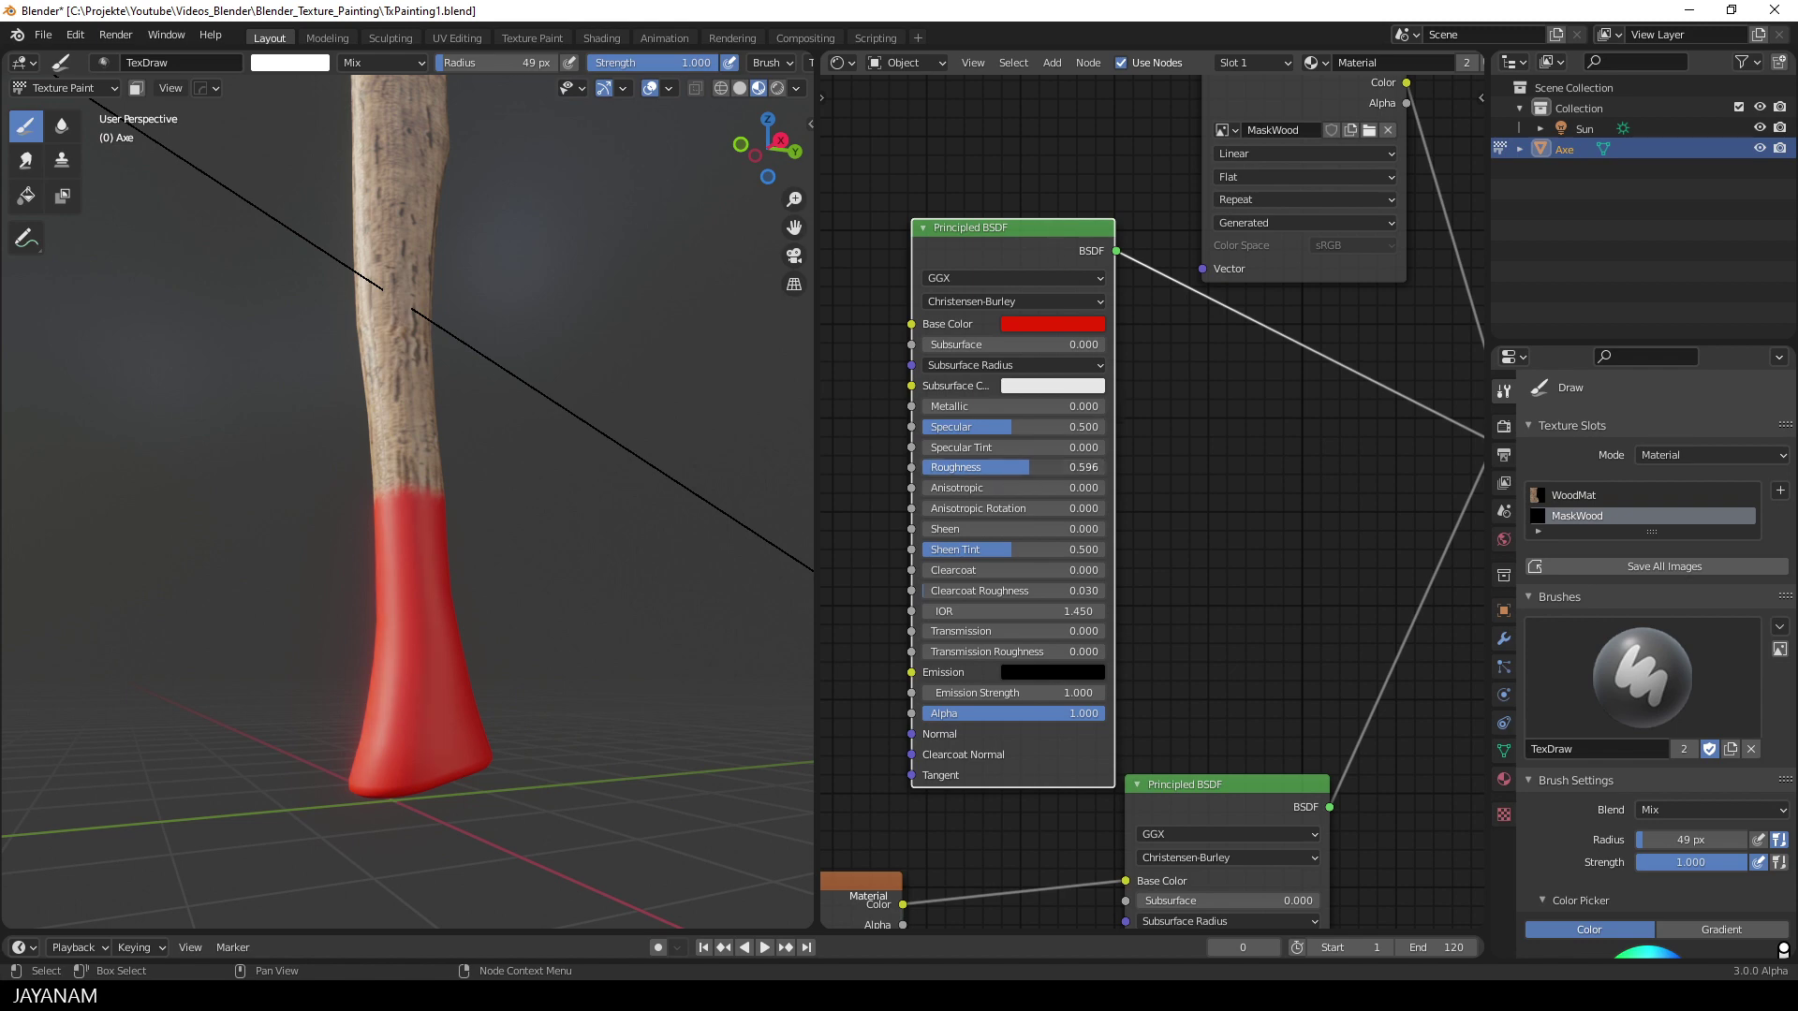
drag(1016, 467, 1027, 432)
scroll(609, 468, down, 3)
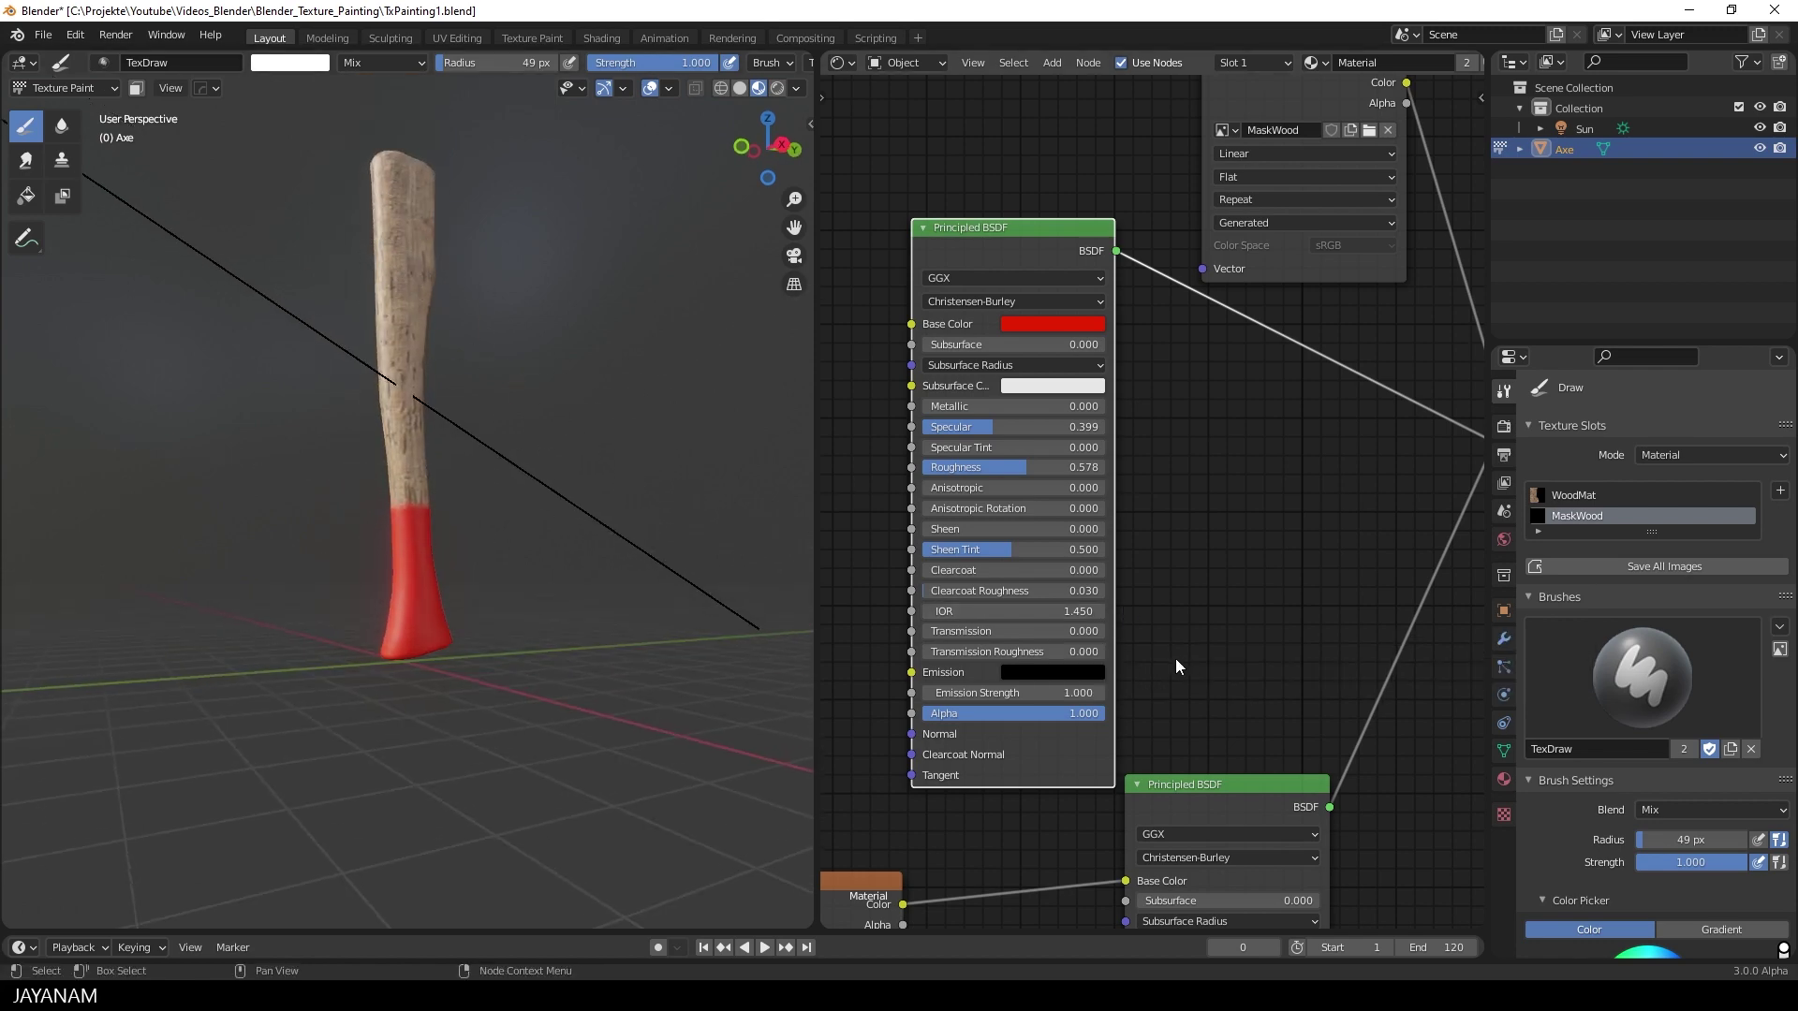
Step: Widen the Shader Editor and place the Bump node above the WoodMat image node
drag(814, 574, 665, 590)
middle_drag(901, 621, 1149, 405)
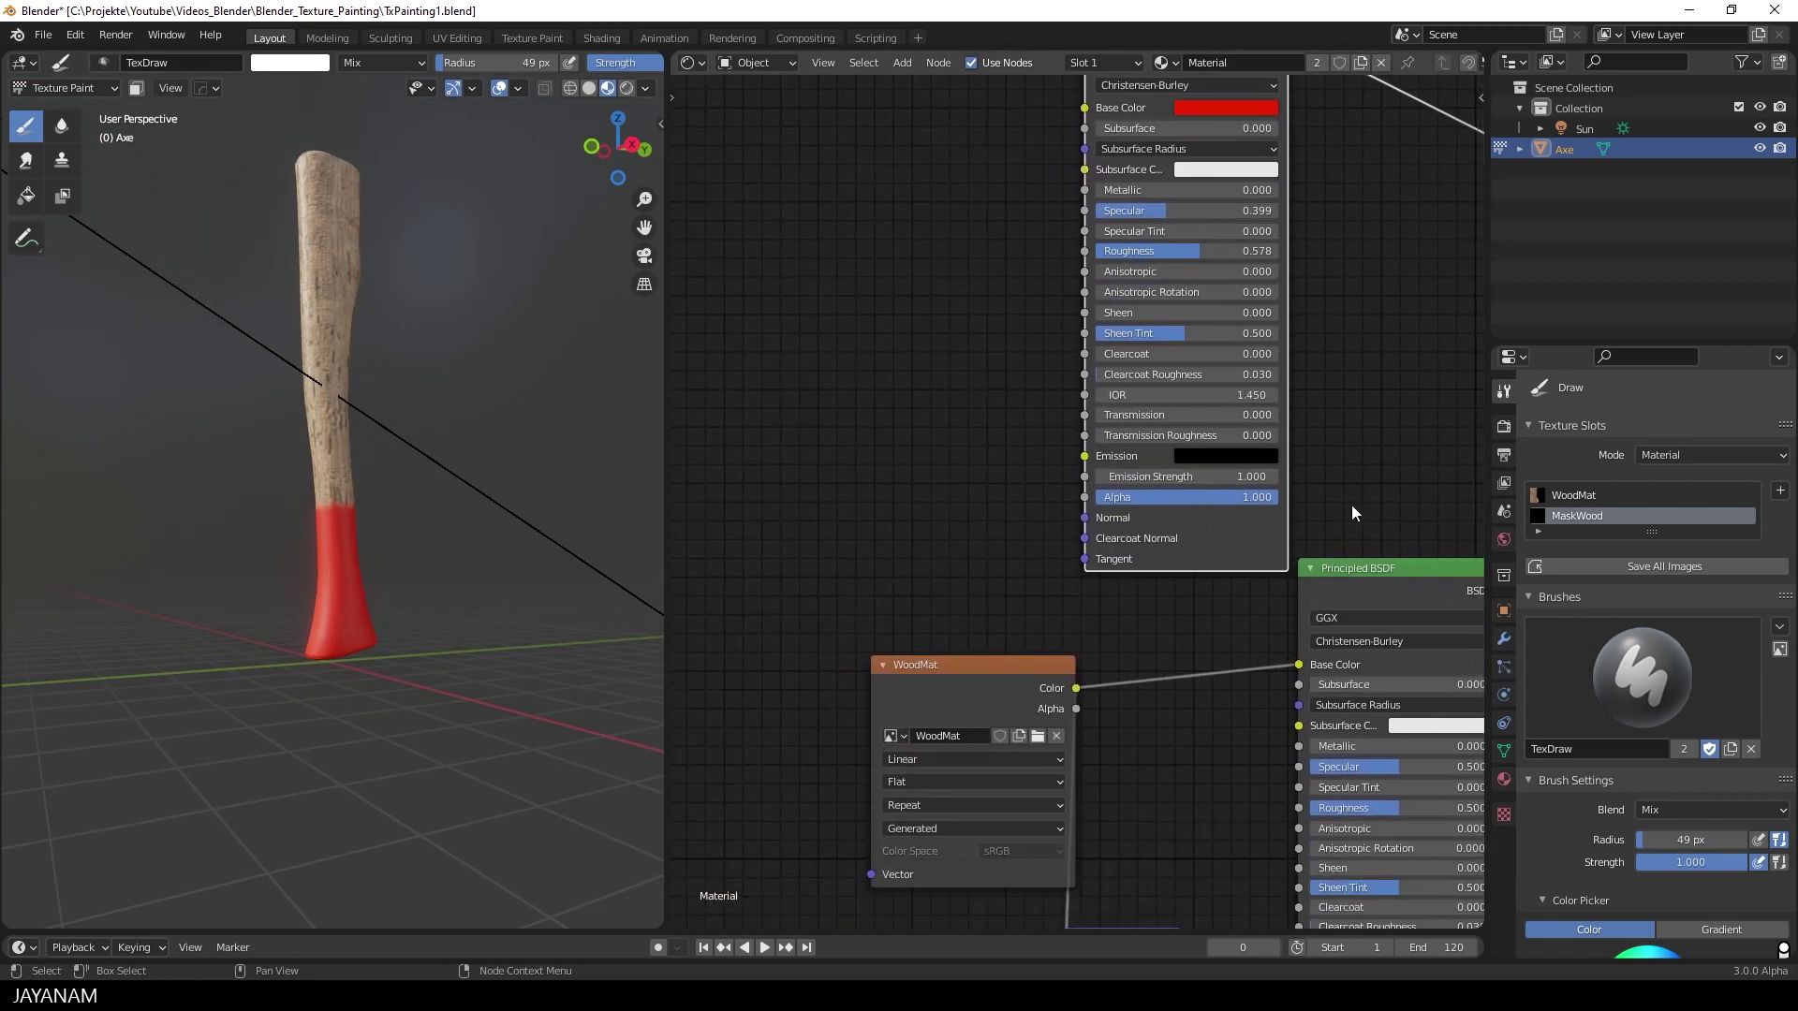
drag(1002, 700, 796, 689)
middle_drag(797, 689, 846, 545)
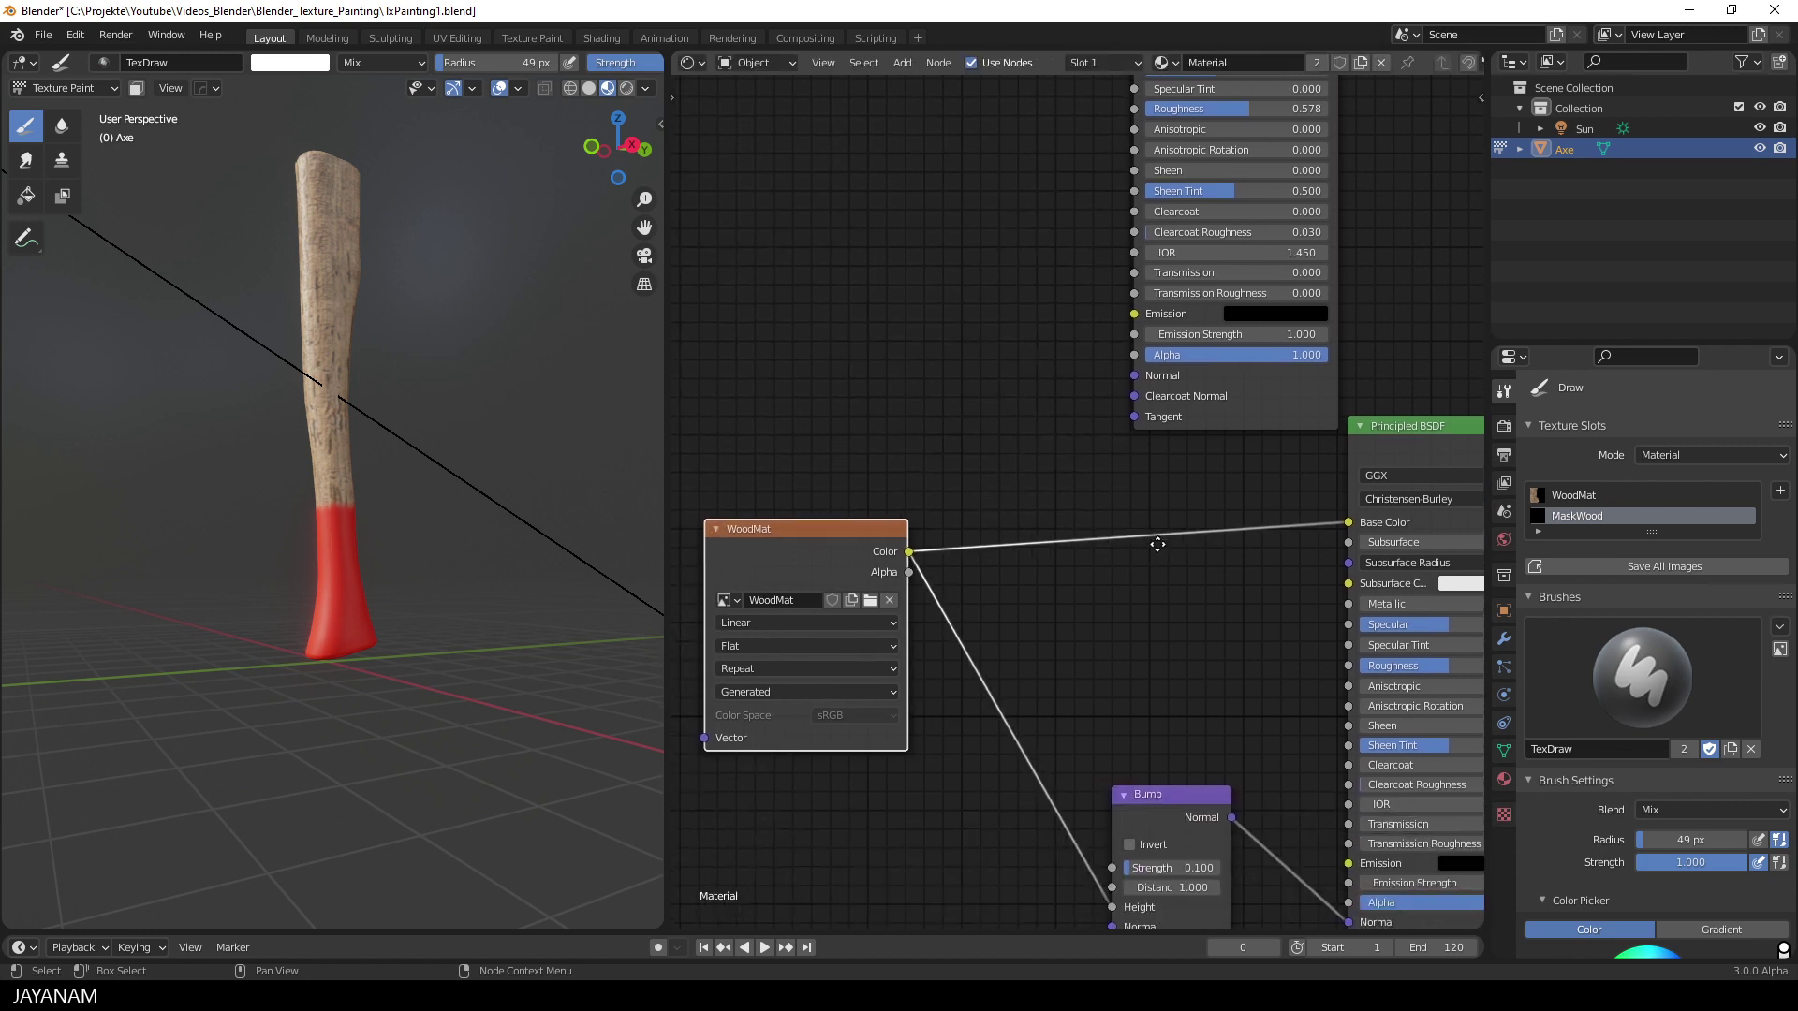
drag(1179, 794, 1088, 681)
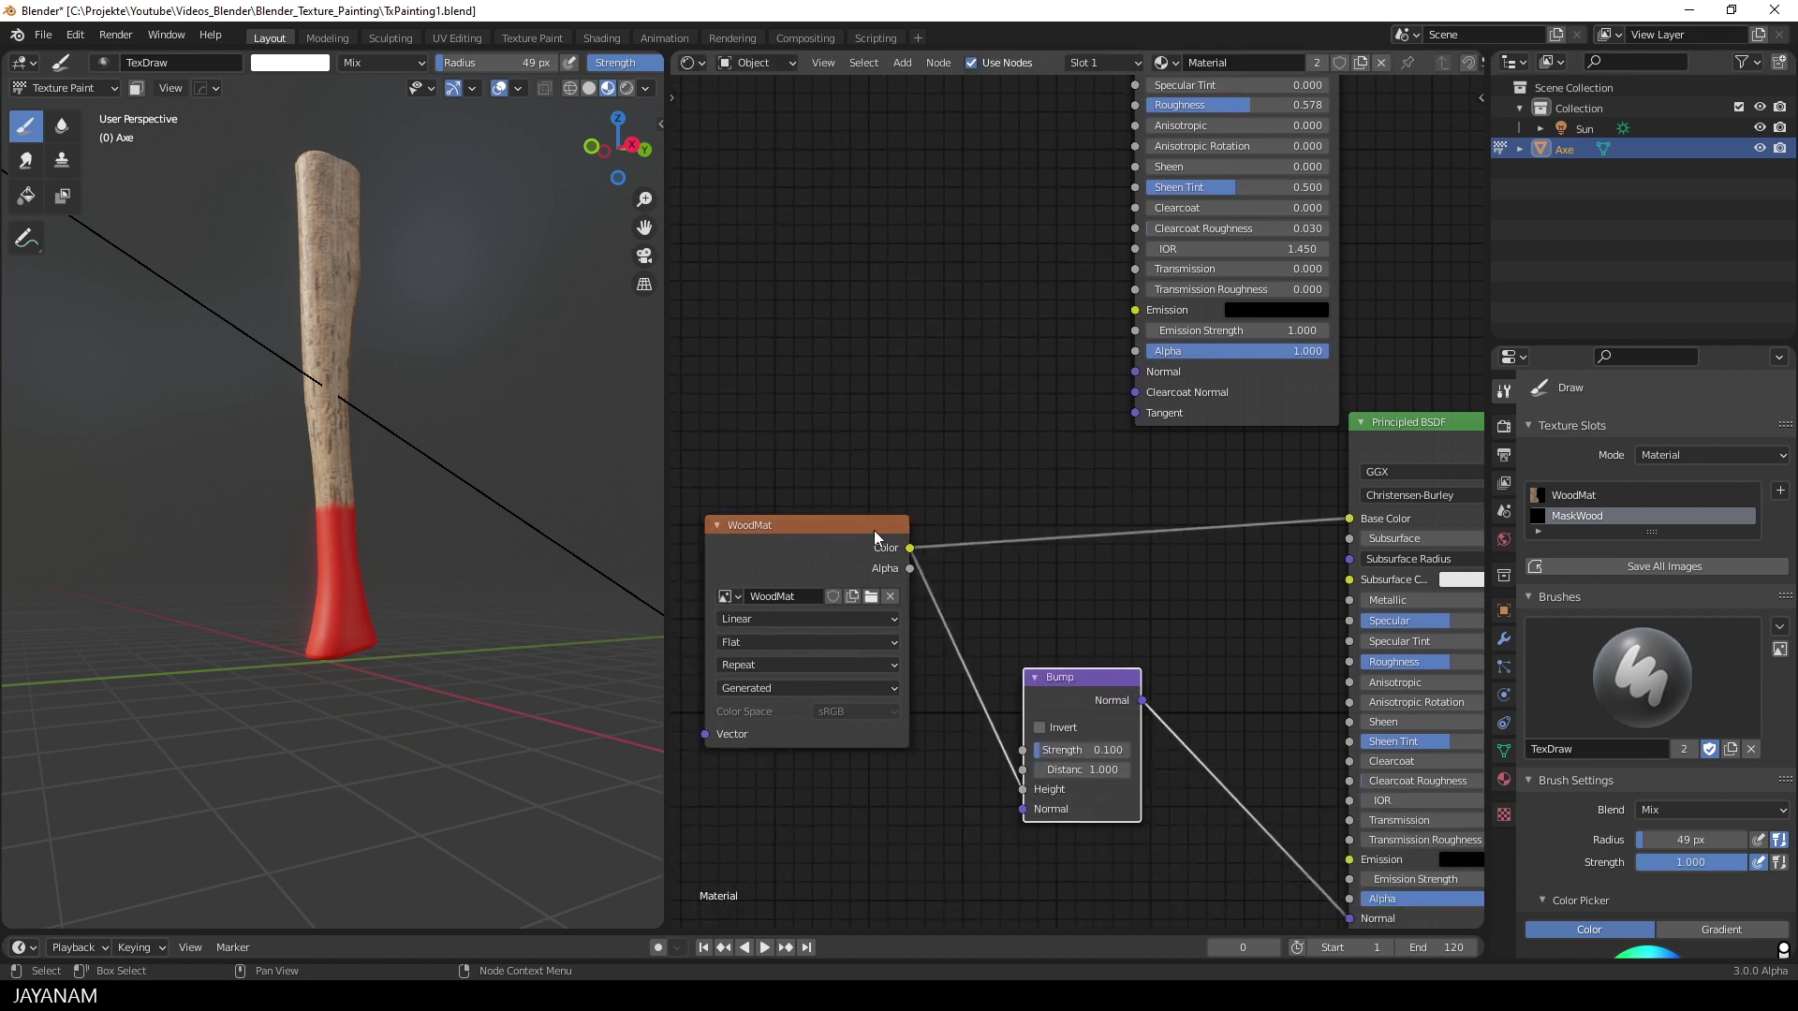
drag(874, 530, 814, 615)
drag(1052, 676, 907, 396)
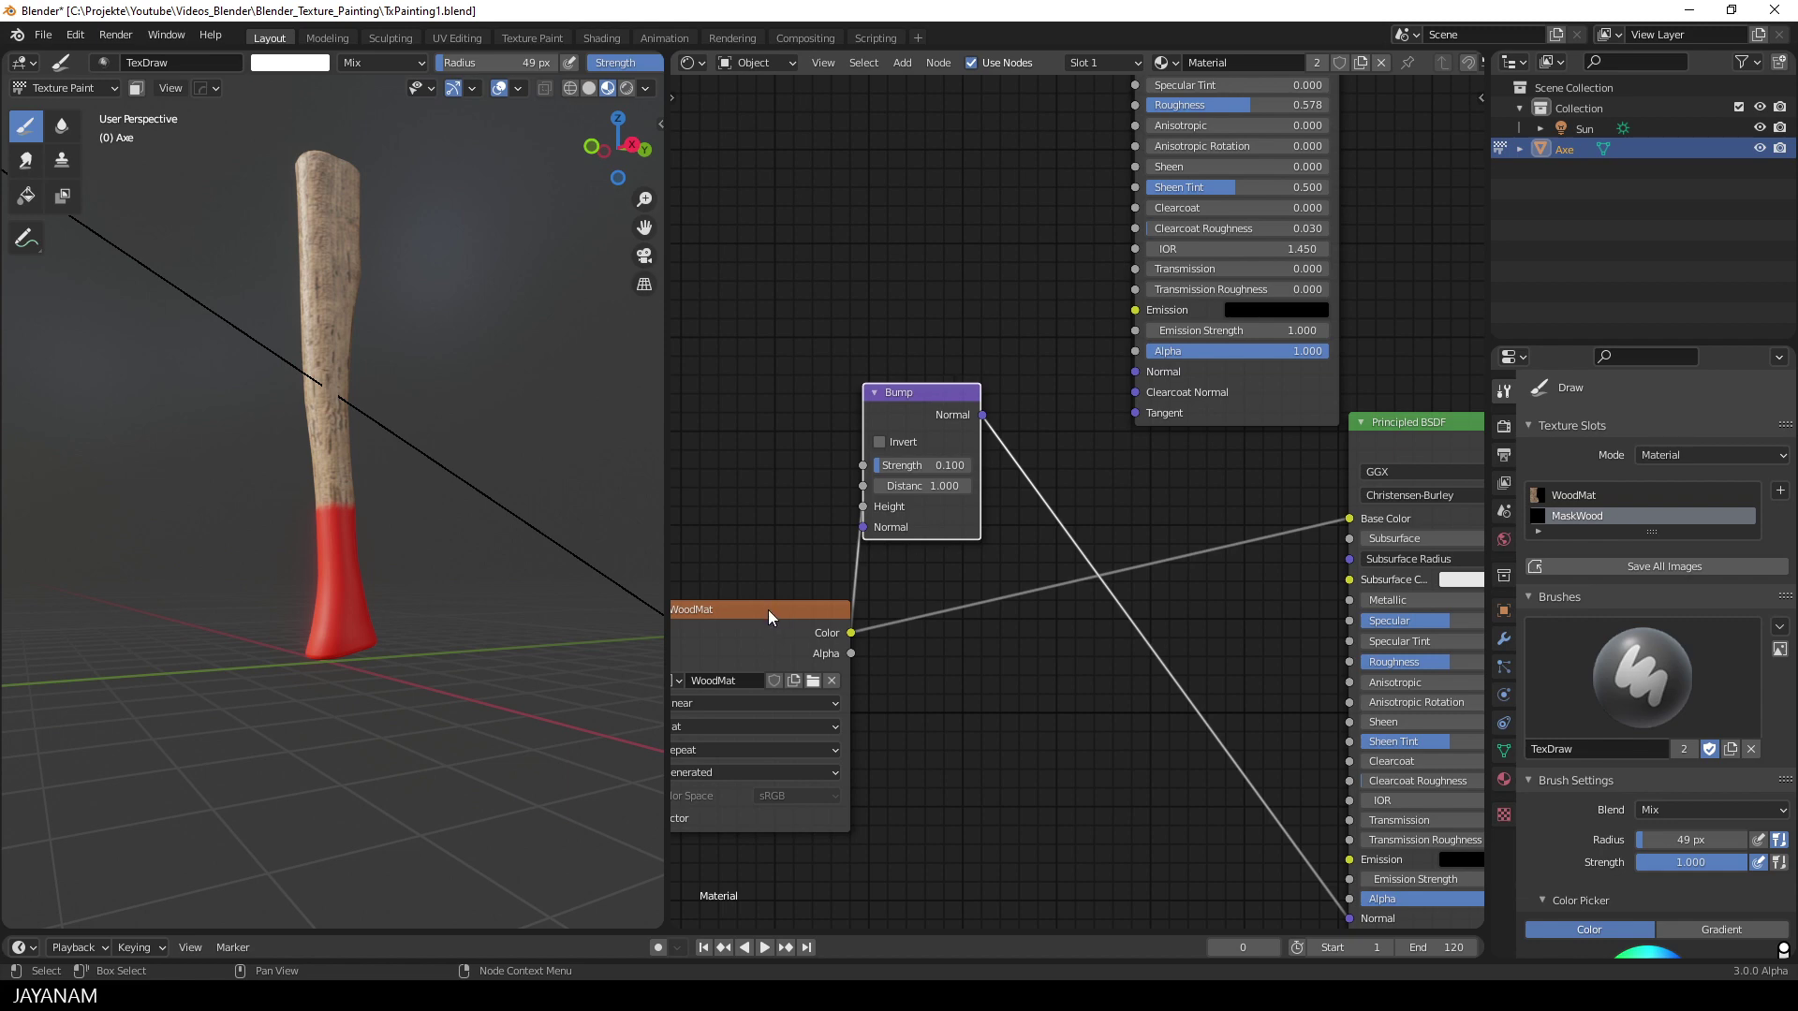
Step: Link the Bump output to the red Principled BSDF's Normal, then view the axe's red band upright
drag(982, 415, 1134, 374)
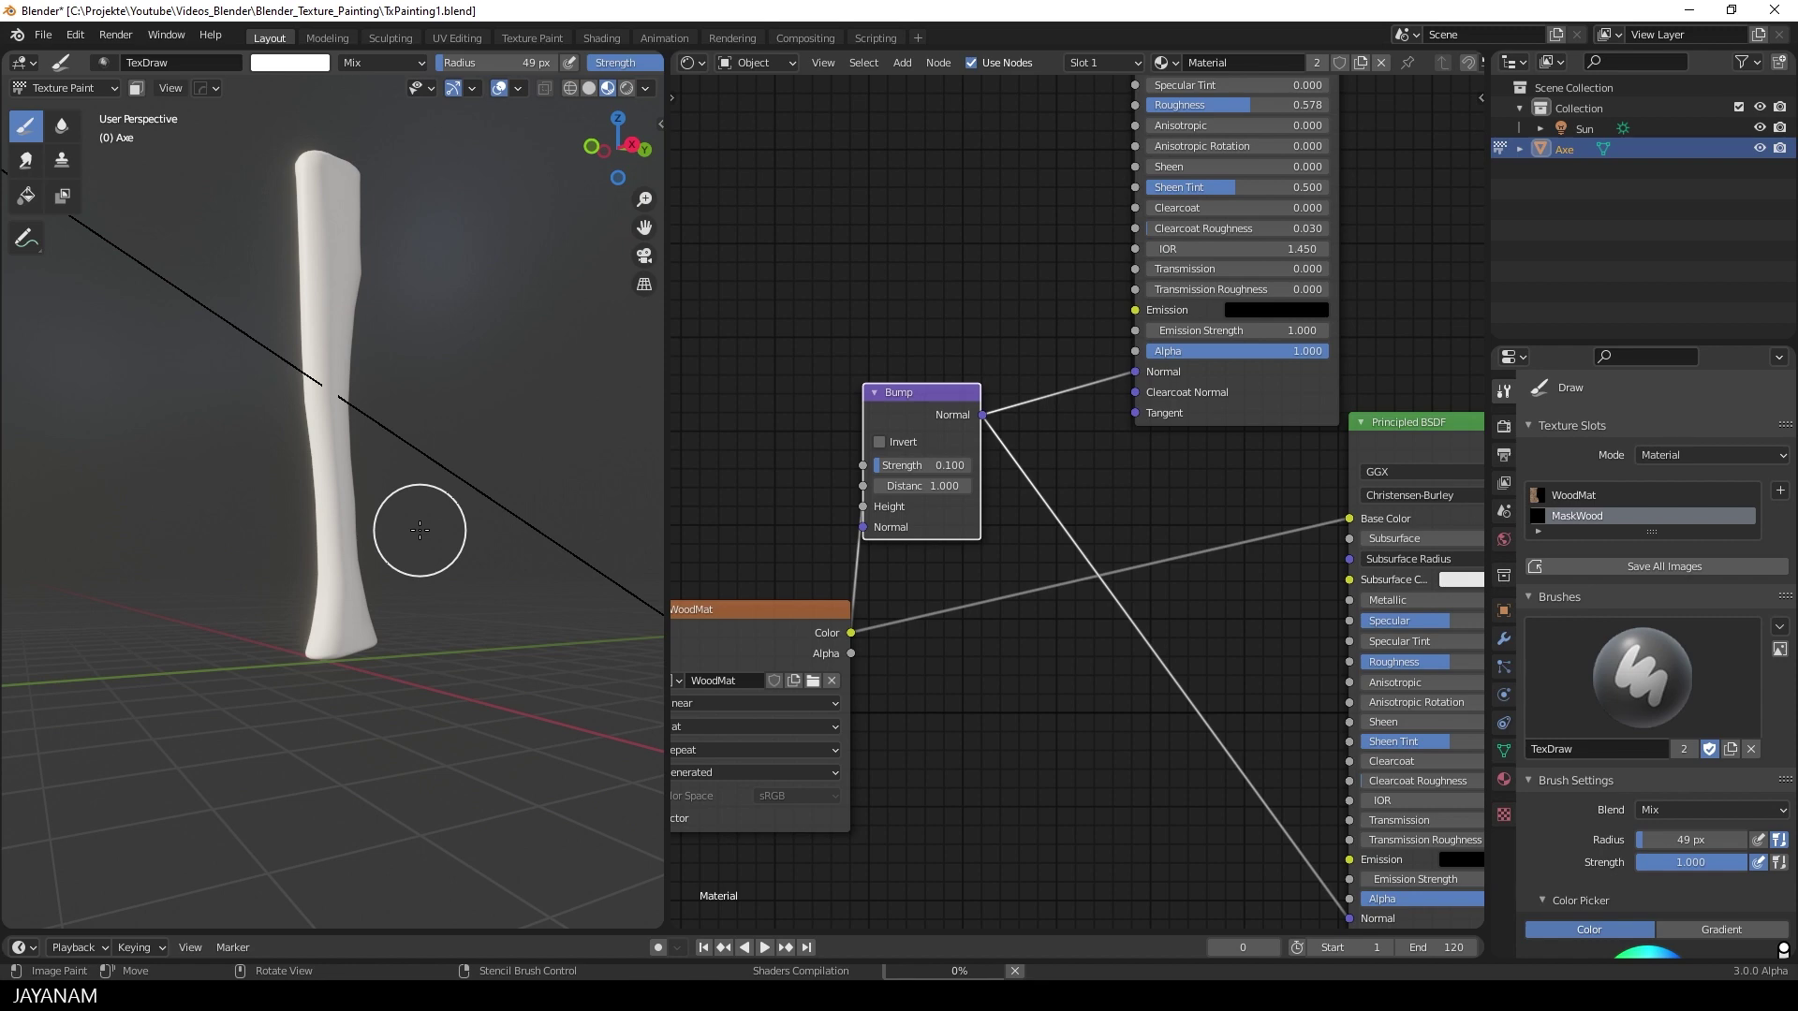
scroll(430, 522, up, 4)
mouse_move(430, 521)
shift+middle_down()
mouse_move(521, 383)
mouse_move(530, 514)
shift+middle_up()
scroll(524, 497, up, 3)
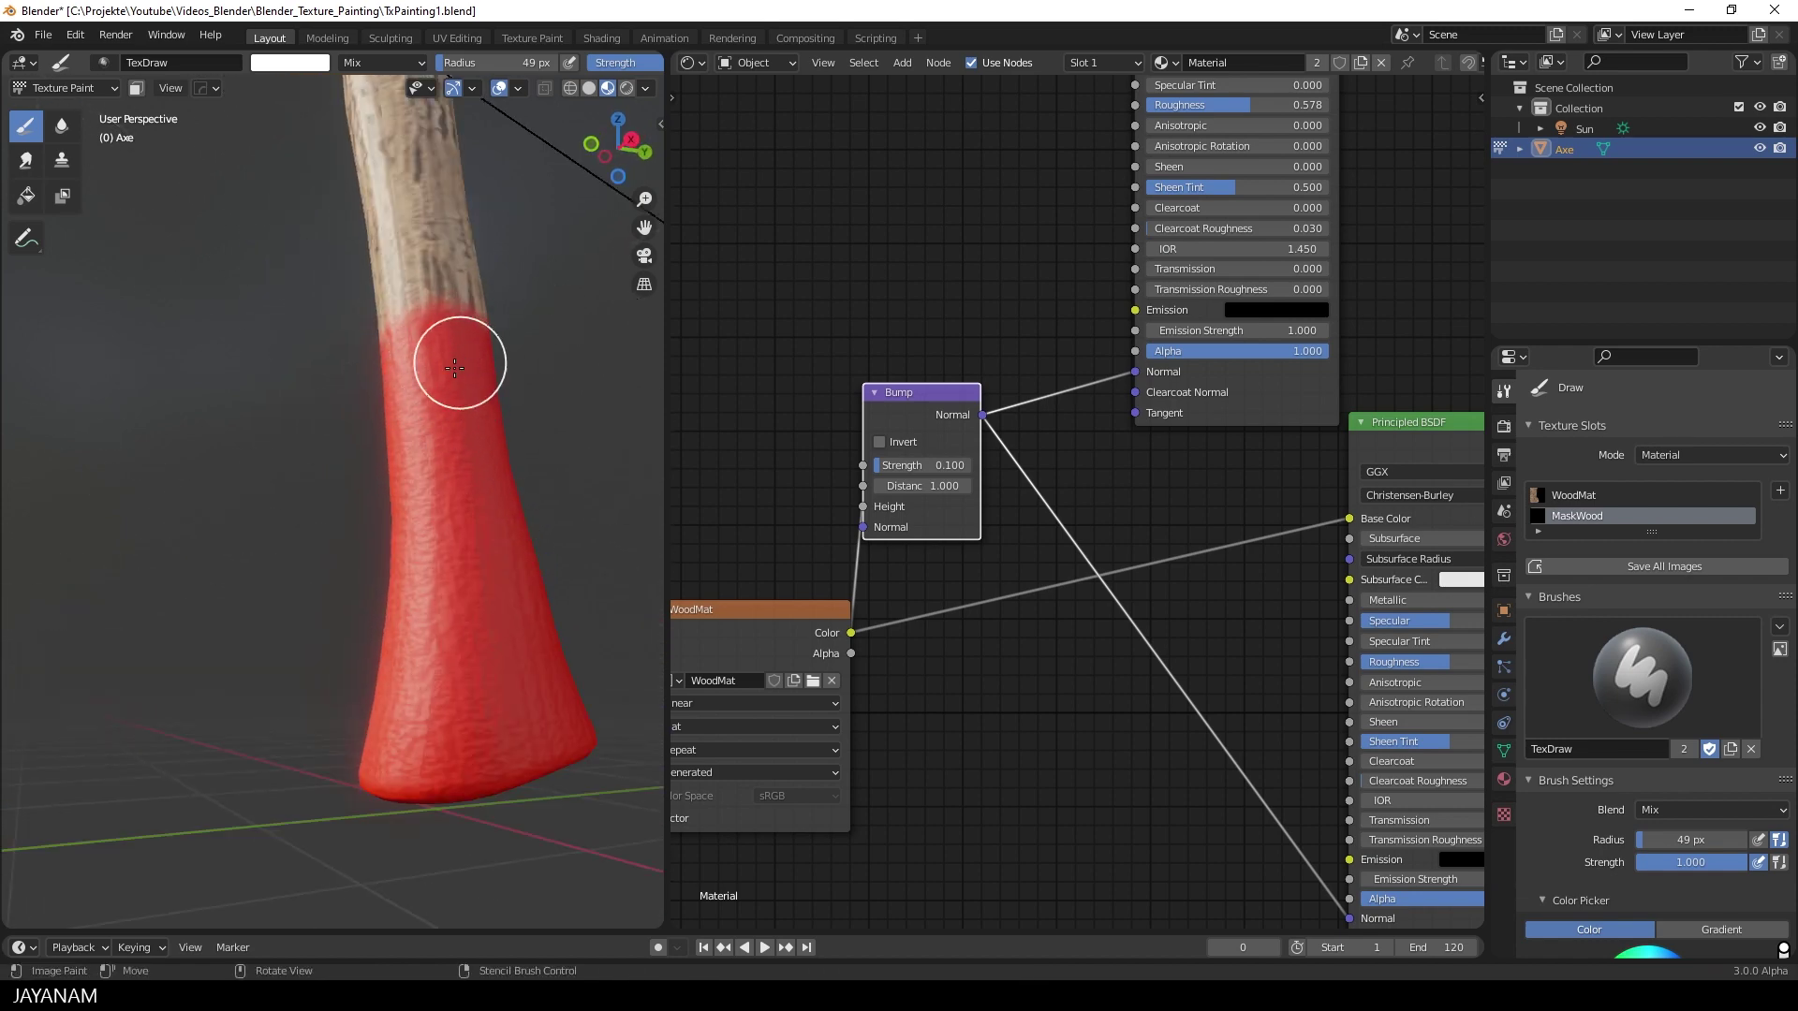
scroll(562, 574, down, 3)
middle_drag(562, 574, 510, 564)
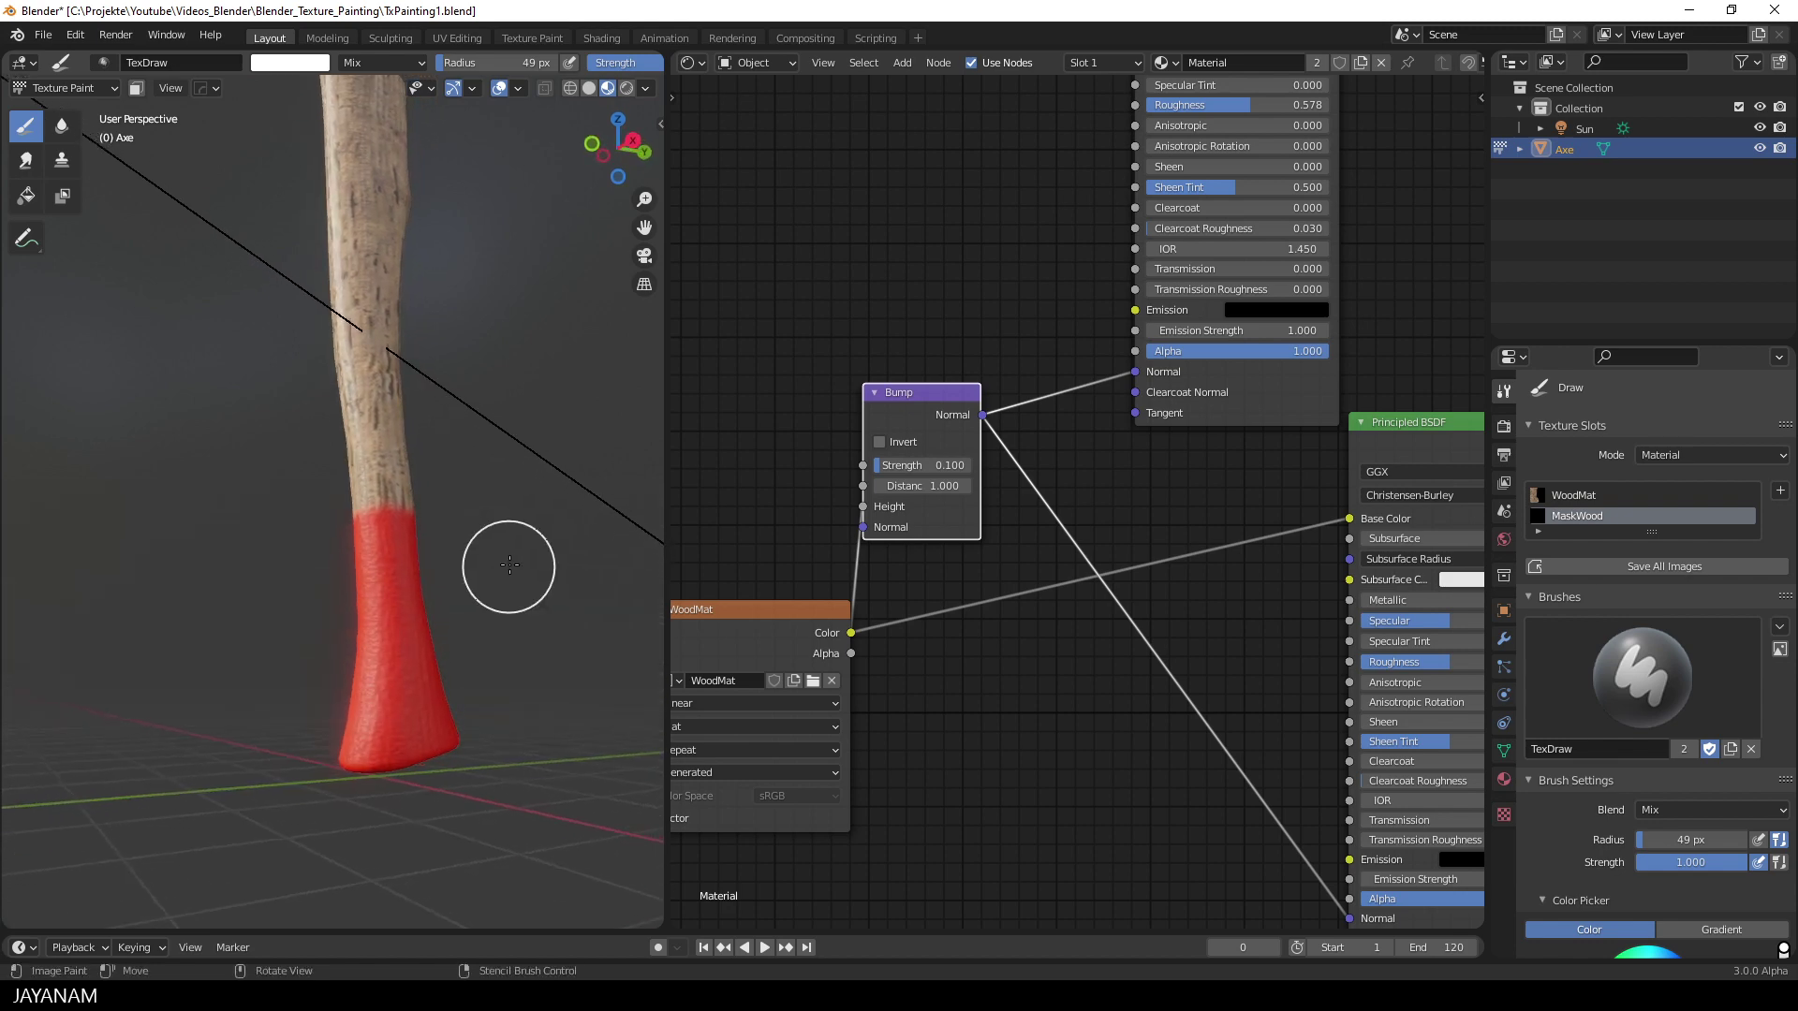
Step: Adjust the red Principled BSDF Roughness to 0.404 and orbit to check the sheen
middle_drag(1036, 266, 932, 553)
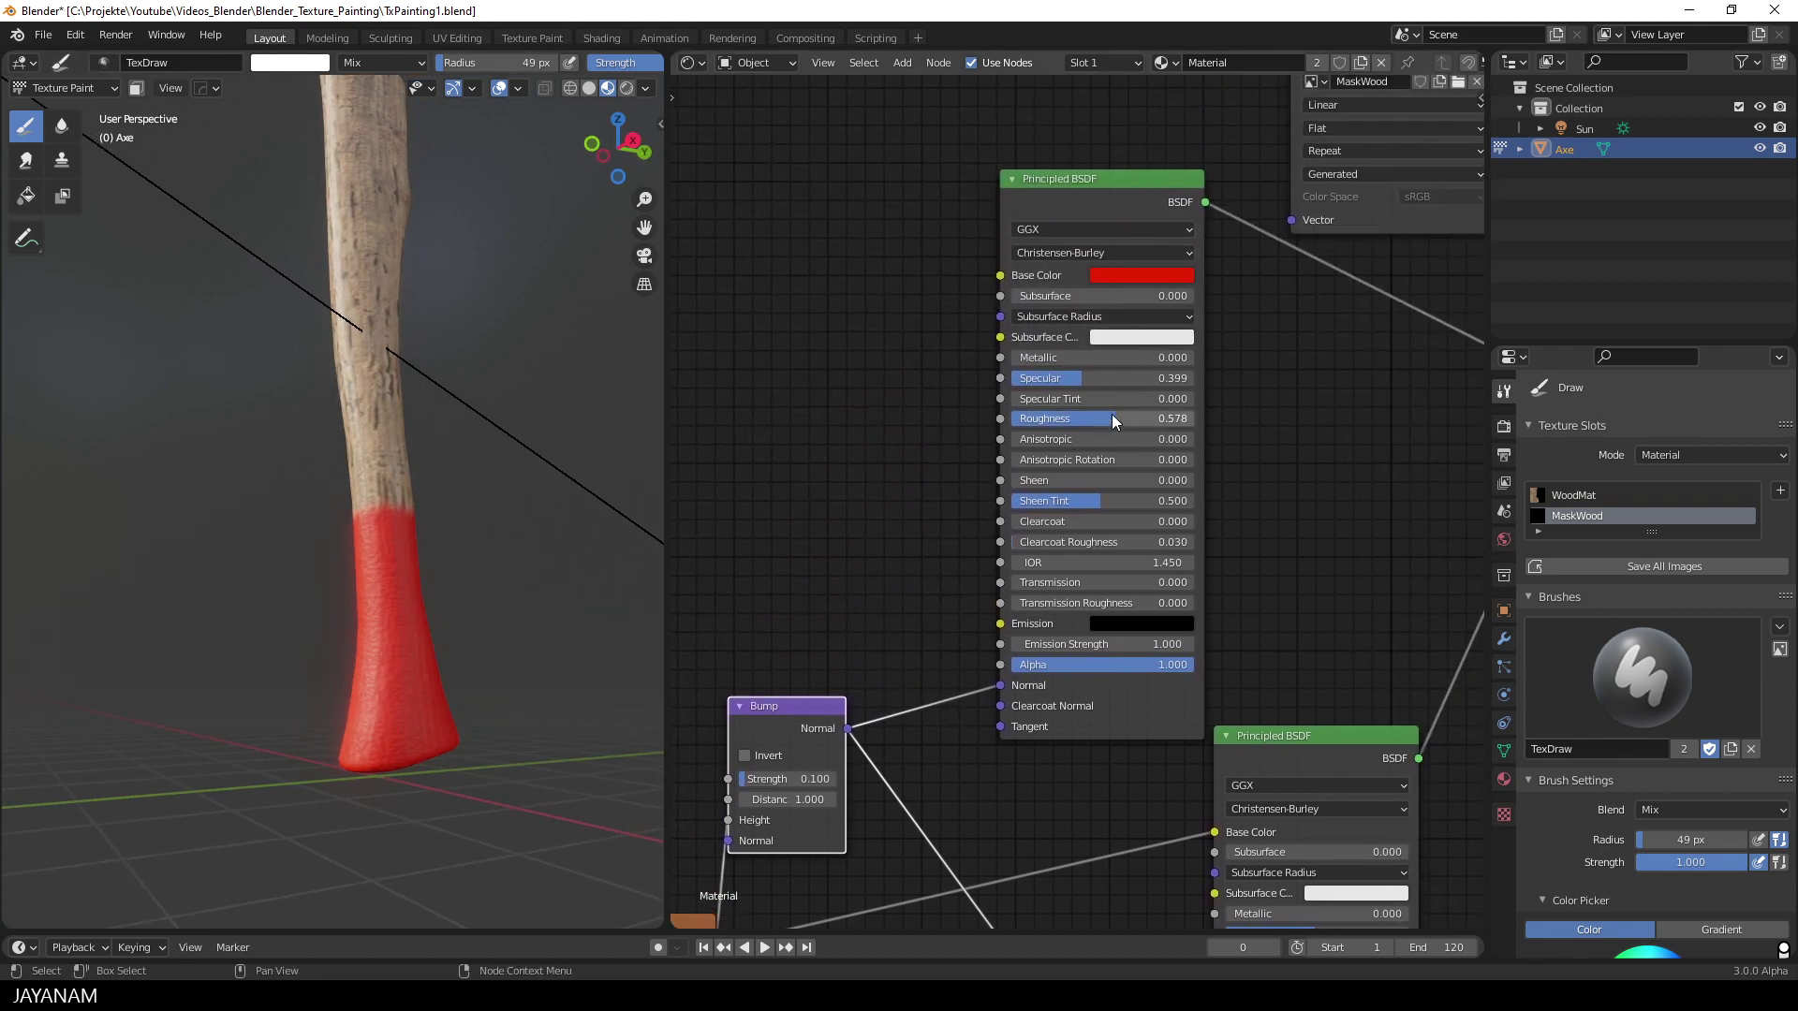
drag(1112, 421, 1070, 421)
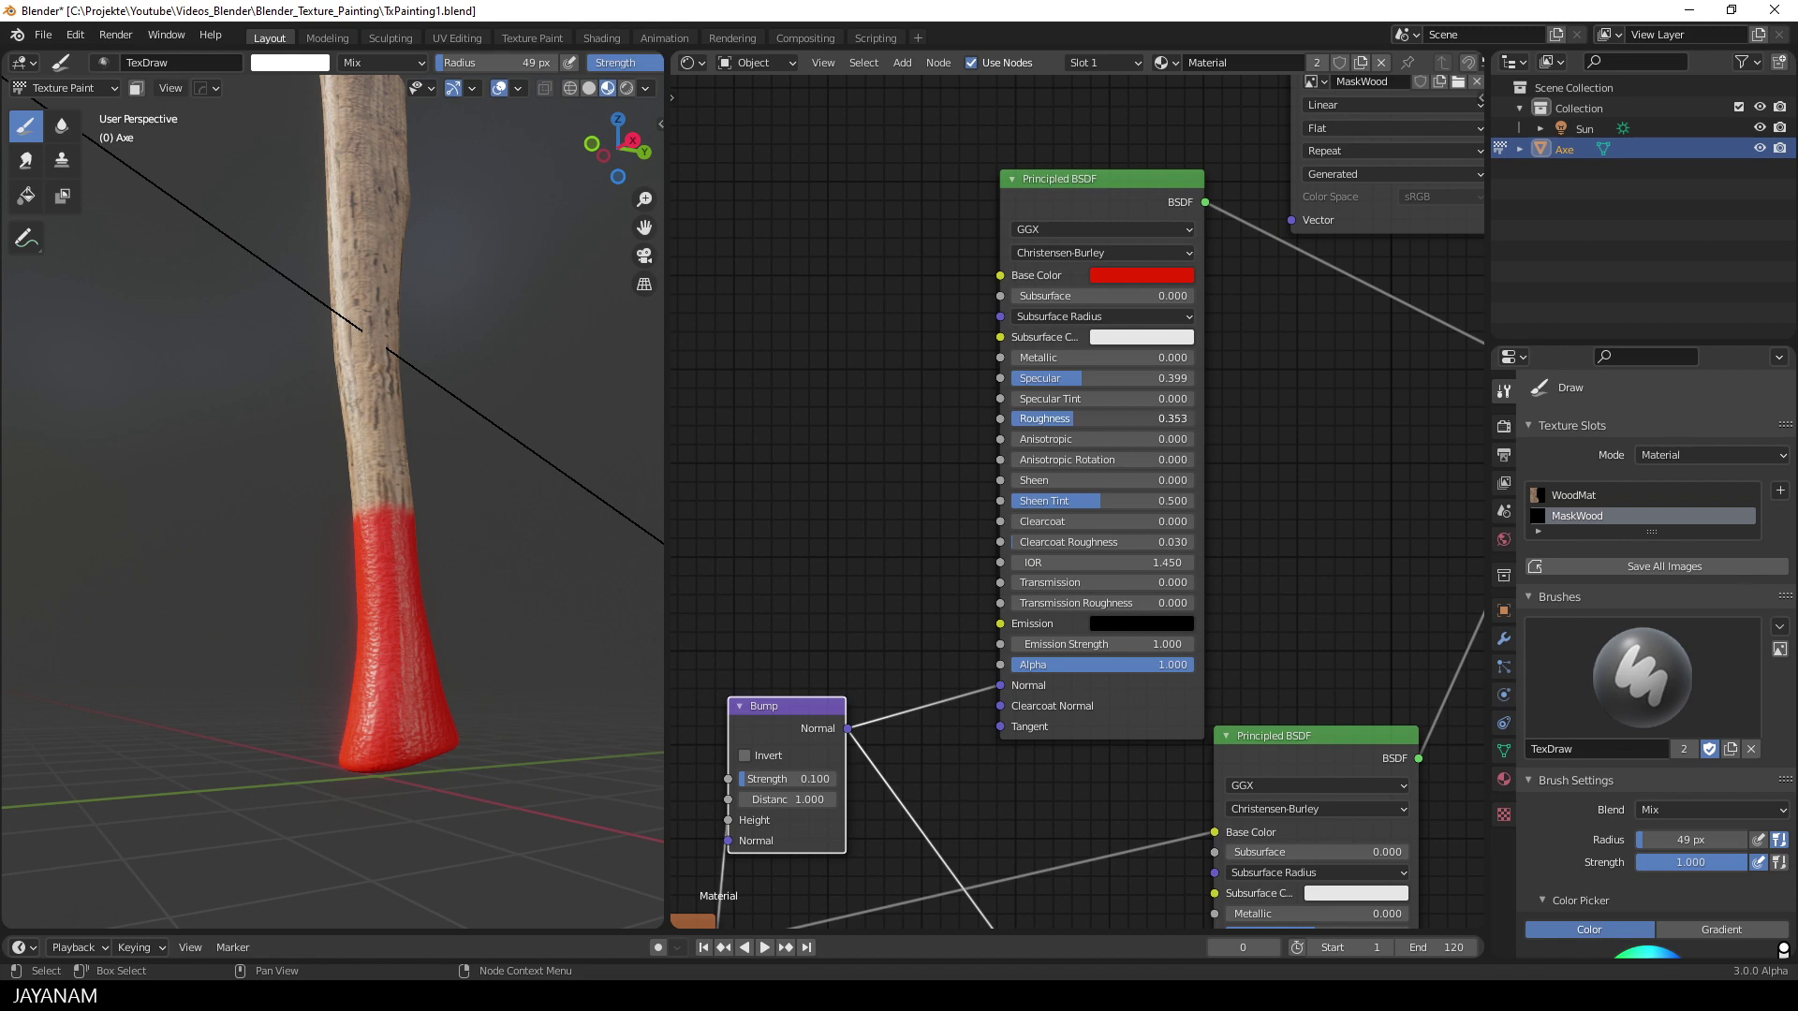
mouse_move(1070, 422)
mouse_down()
mouse_move(1100, 421)
mouse_move(1022, 419)
mouse_move(1086, 419)
mouse_up()
mouse_move(493, 593)
middle_down()
mouse_move(335, 593)
mouse_move(519, 610)
middle_up()
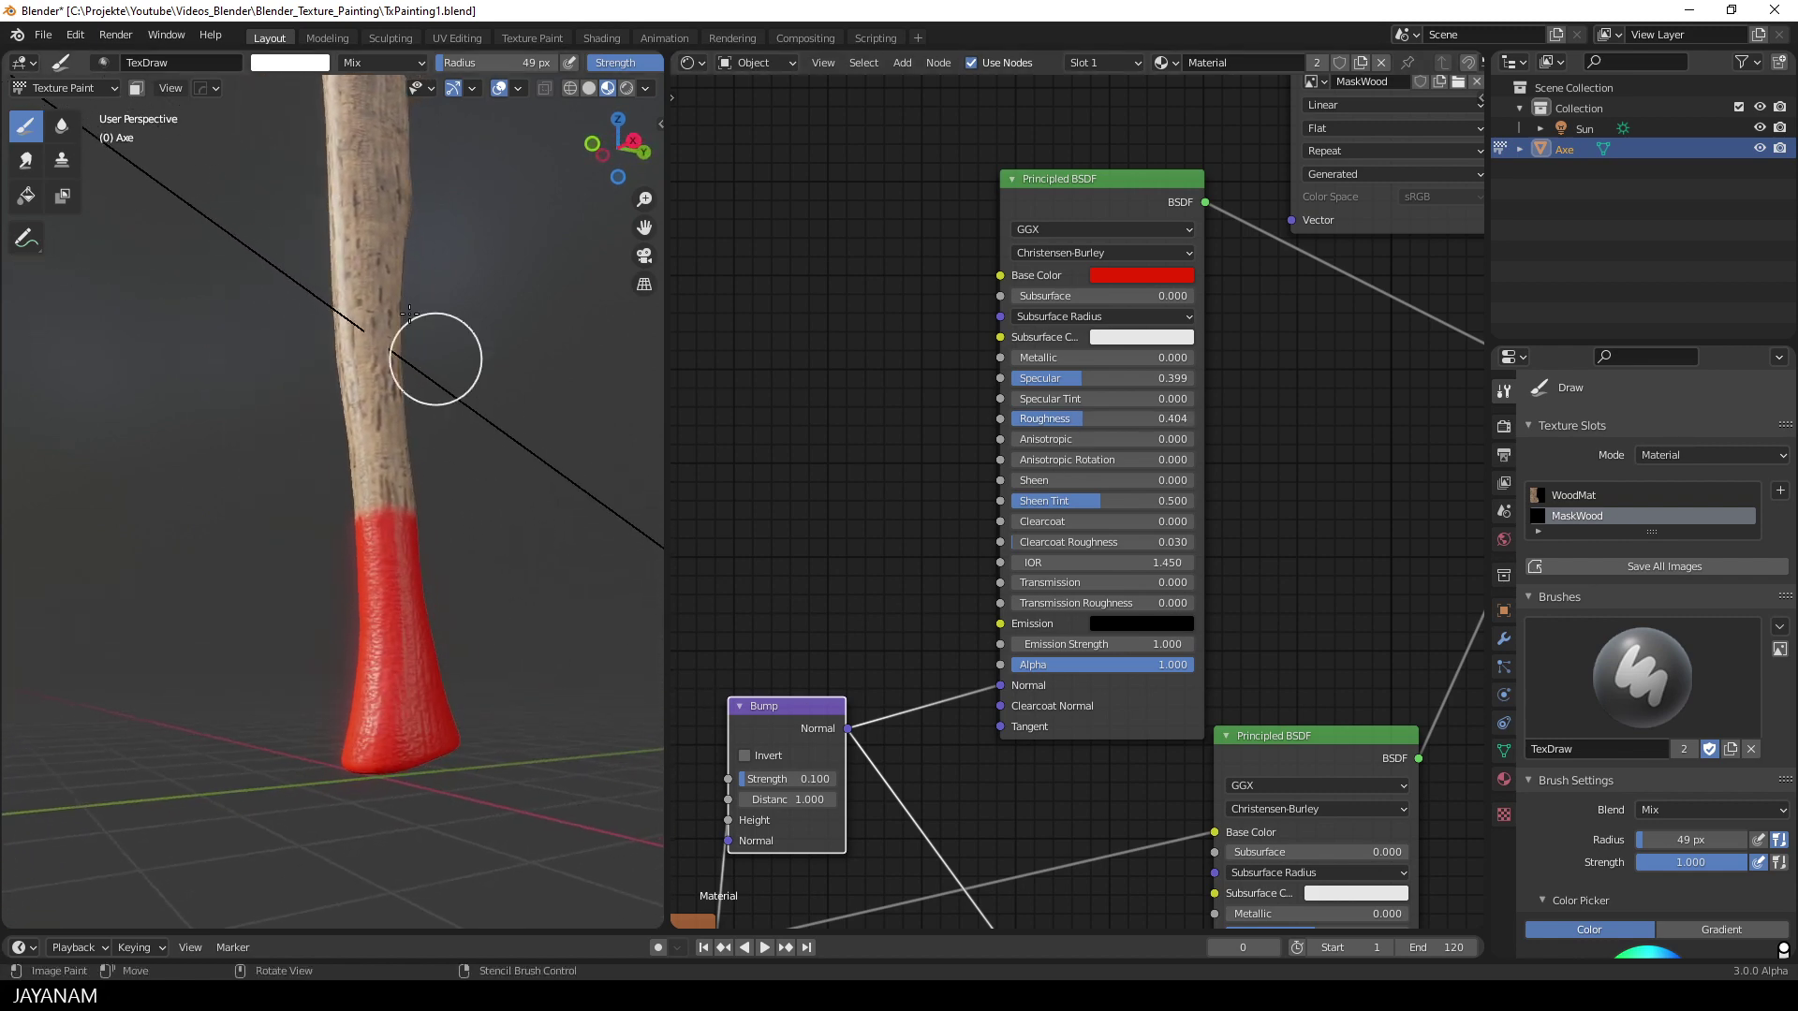
Step: Switch the brush colour to black, paint along the handle's bottom edge, and inspect the red band
click(312, 69)
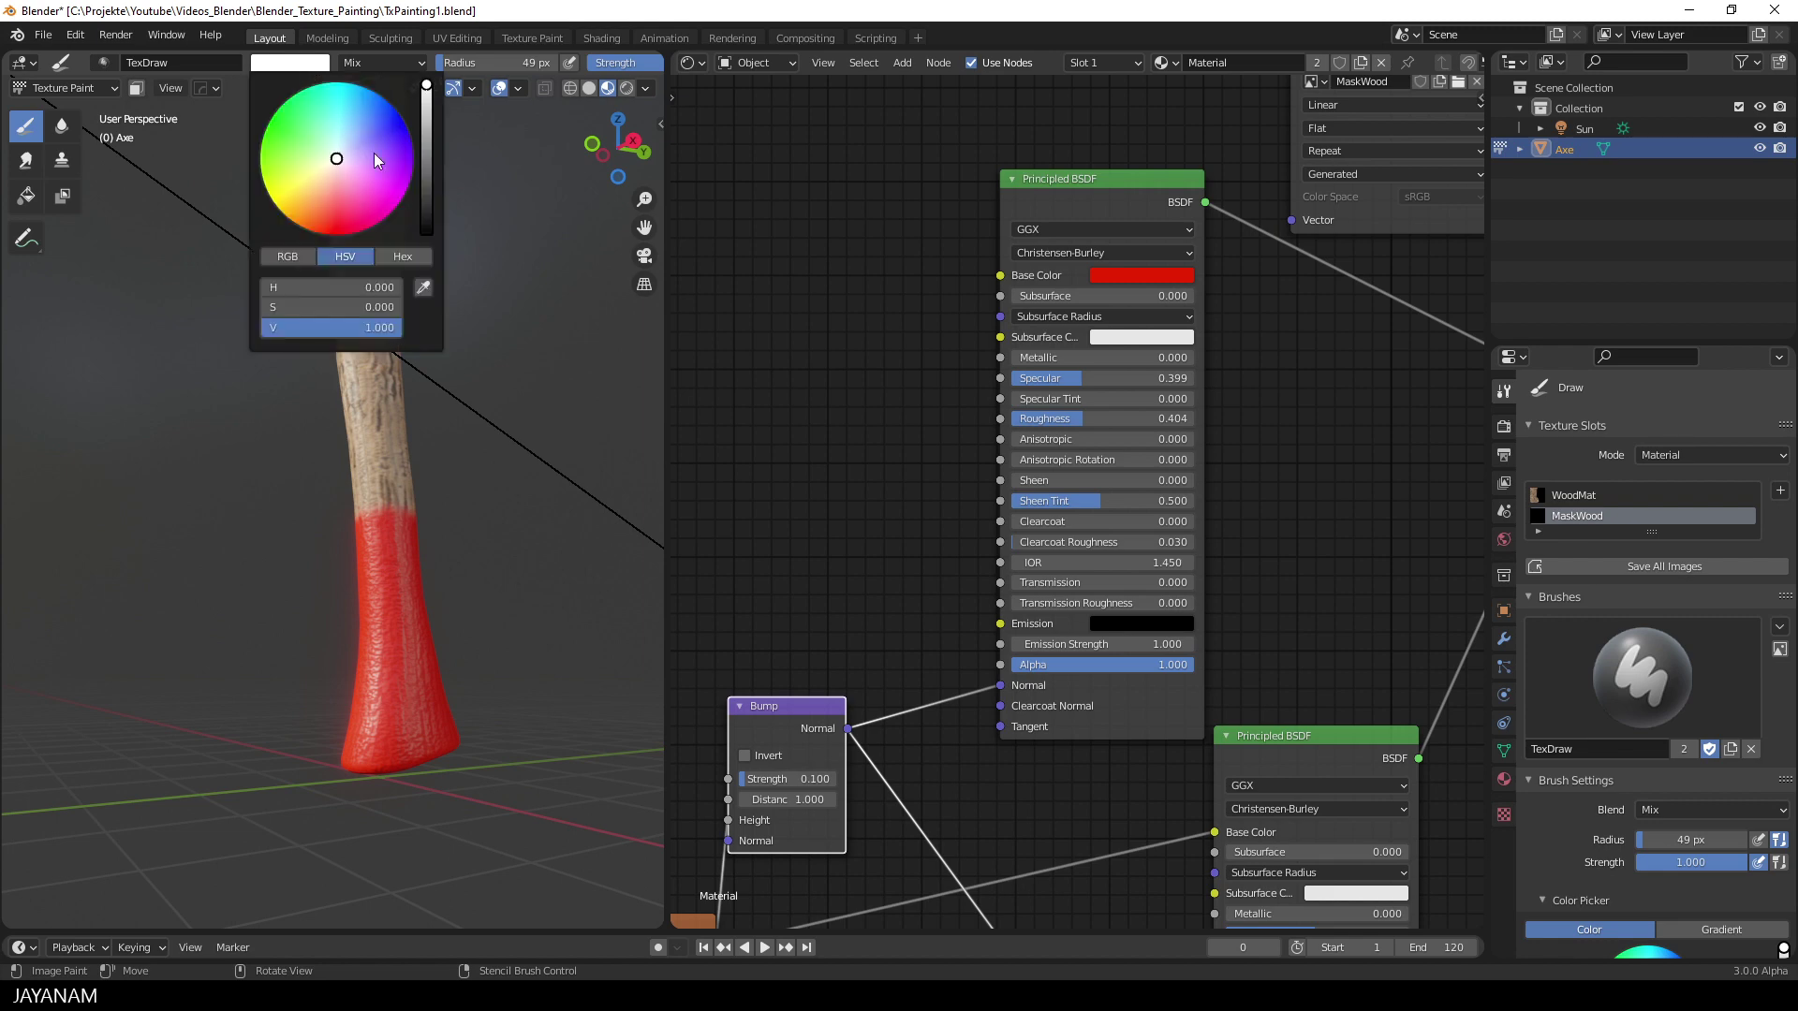
drag(430, 180, 431, 252)
mouse_move(386, 779)
mouse_down()
mouse_move(353, 754)
mouse_move(418, 770)
mouse_move(563, 722)
mouse_up()
mouse_move(563, 722)
middle_down()
mouse_move(322, 734)
mouse_move(305, 762)
middle_up()
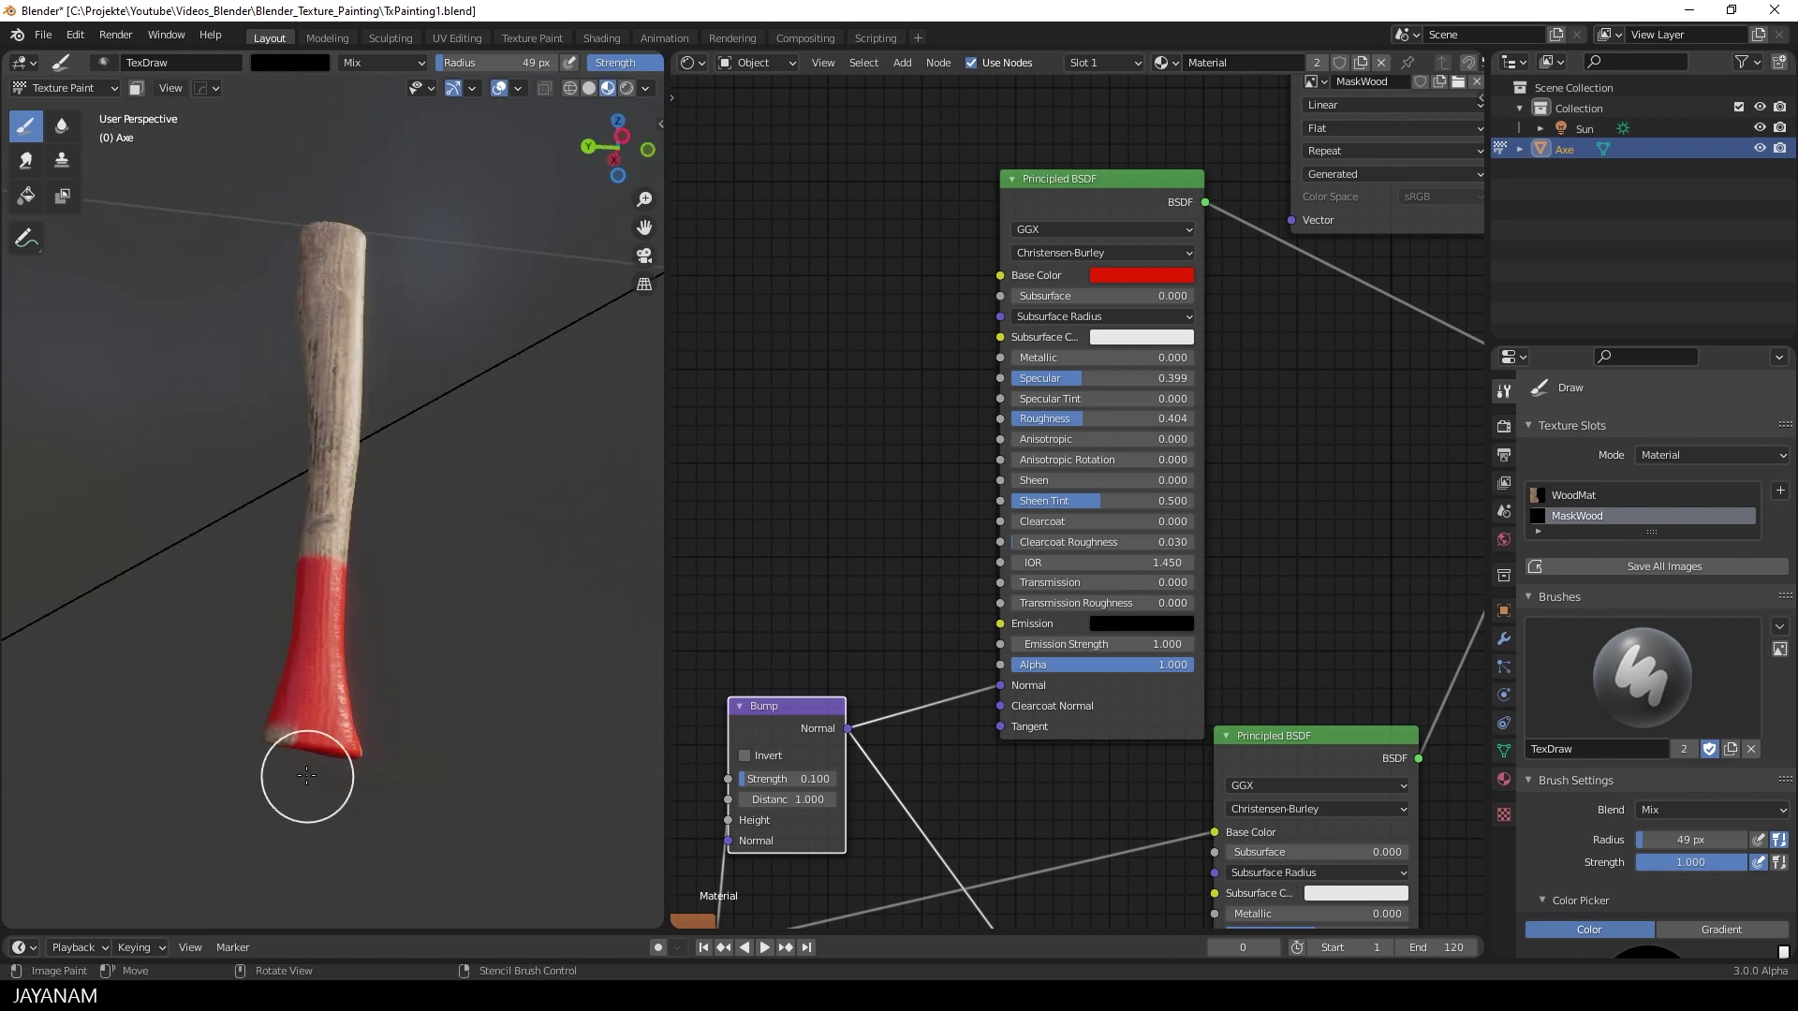
mouse_move(452, 742)
middle_down()
mouse_move(436, 588)
mouse_move(573, 538)
middle_up()
scroll(566, 536, up, 2)
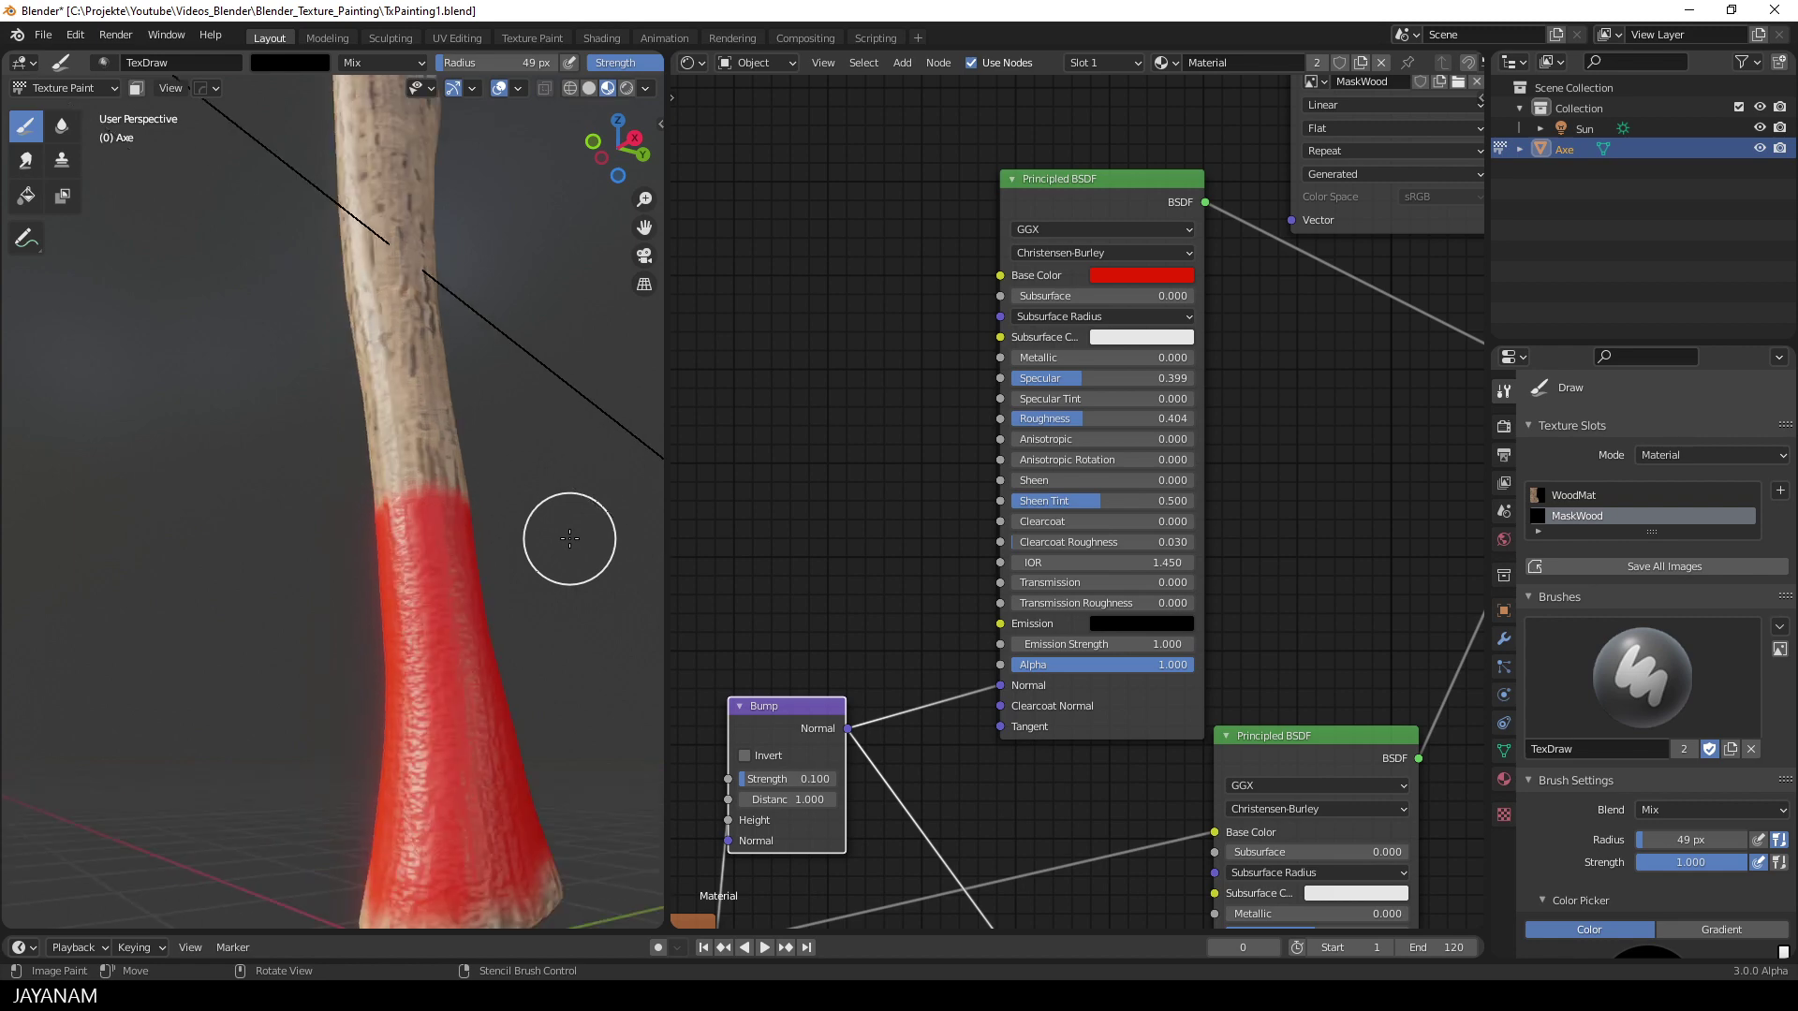
scroll(552, 534, up, 1)
middle_drag(538, 529, 558, 522)
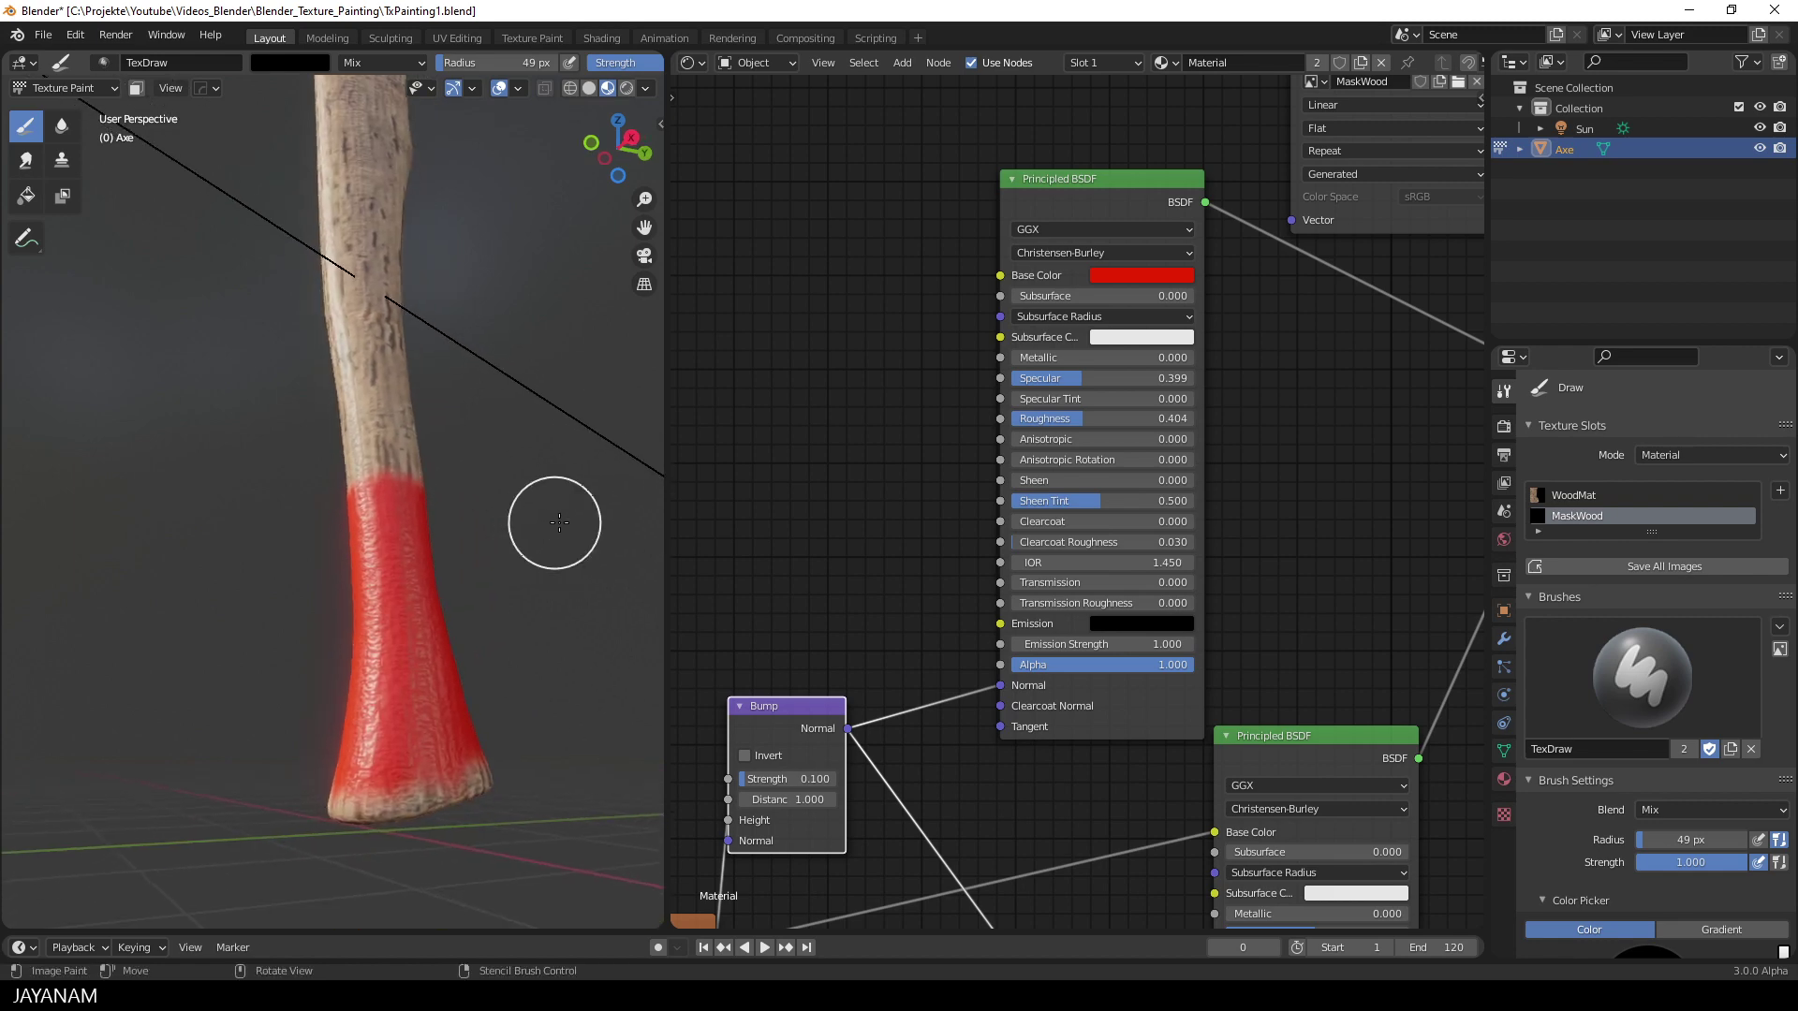